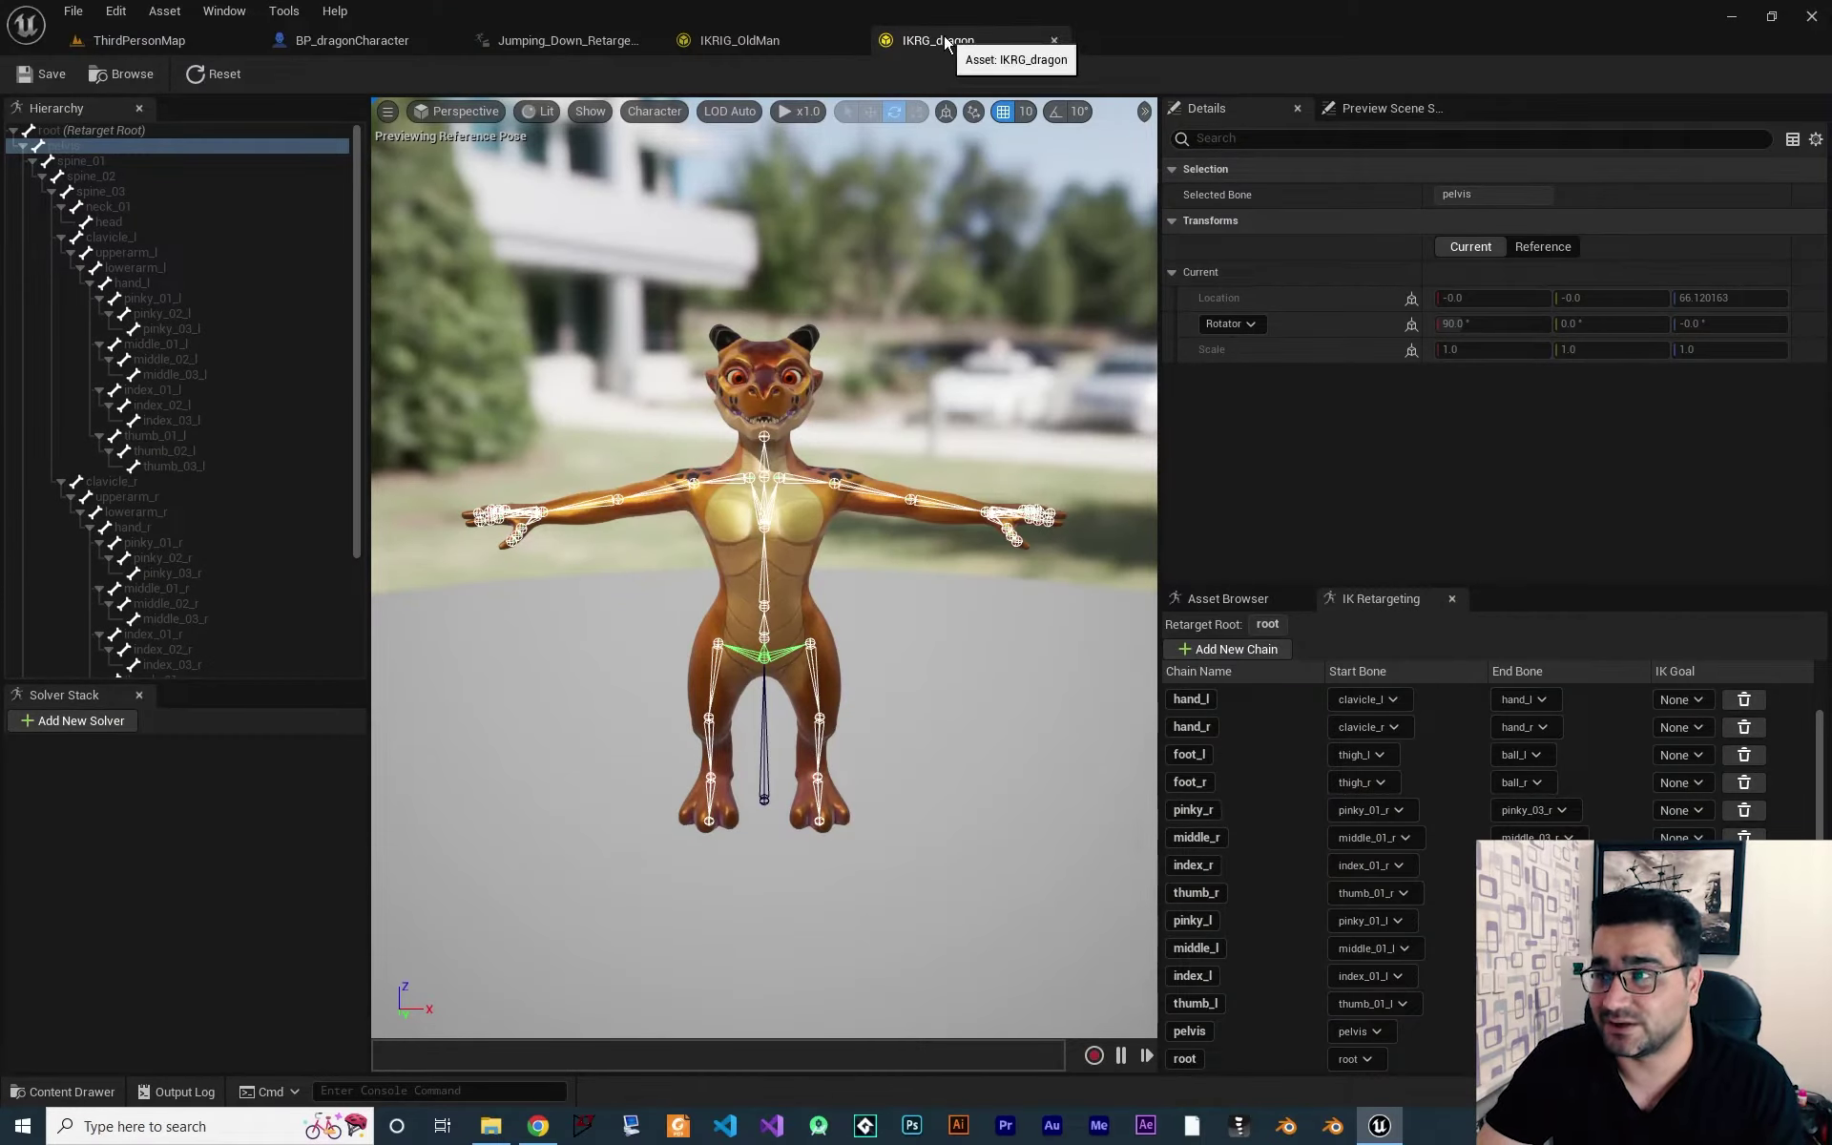
Inspect the IKRG_OldMan rig's chains, then close it to return to Jumping_Down_Retargeted2.
{"action": "left_click", "coordinate": [746, 40]}
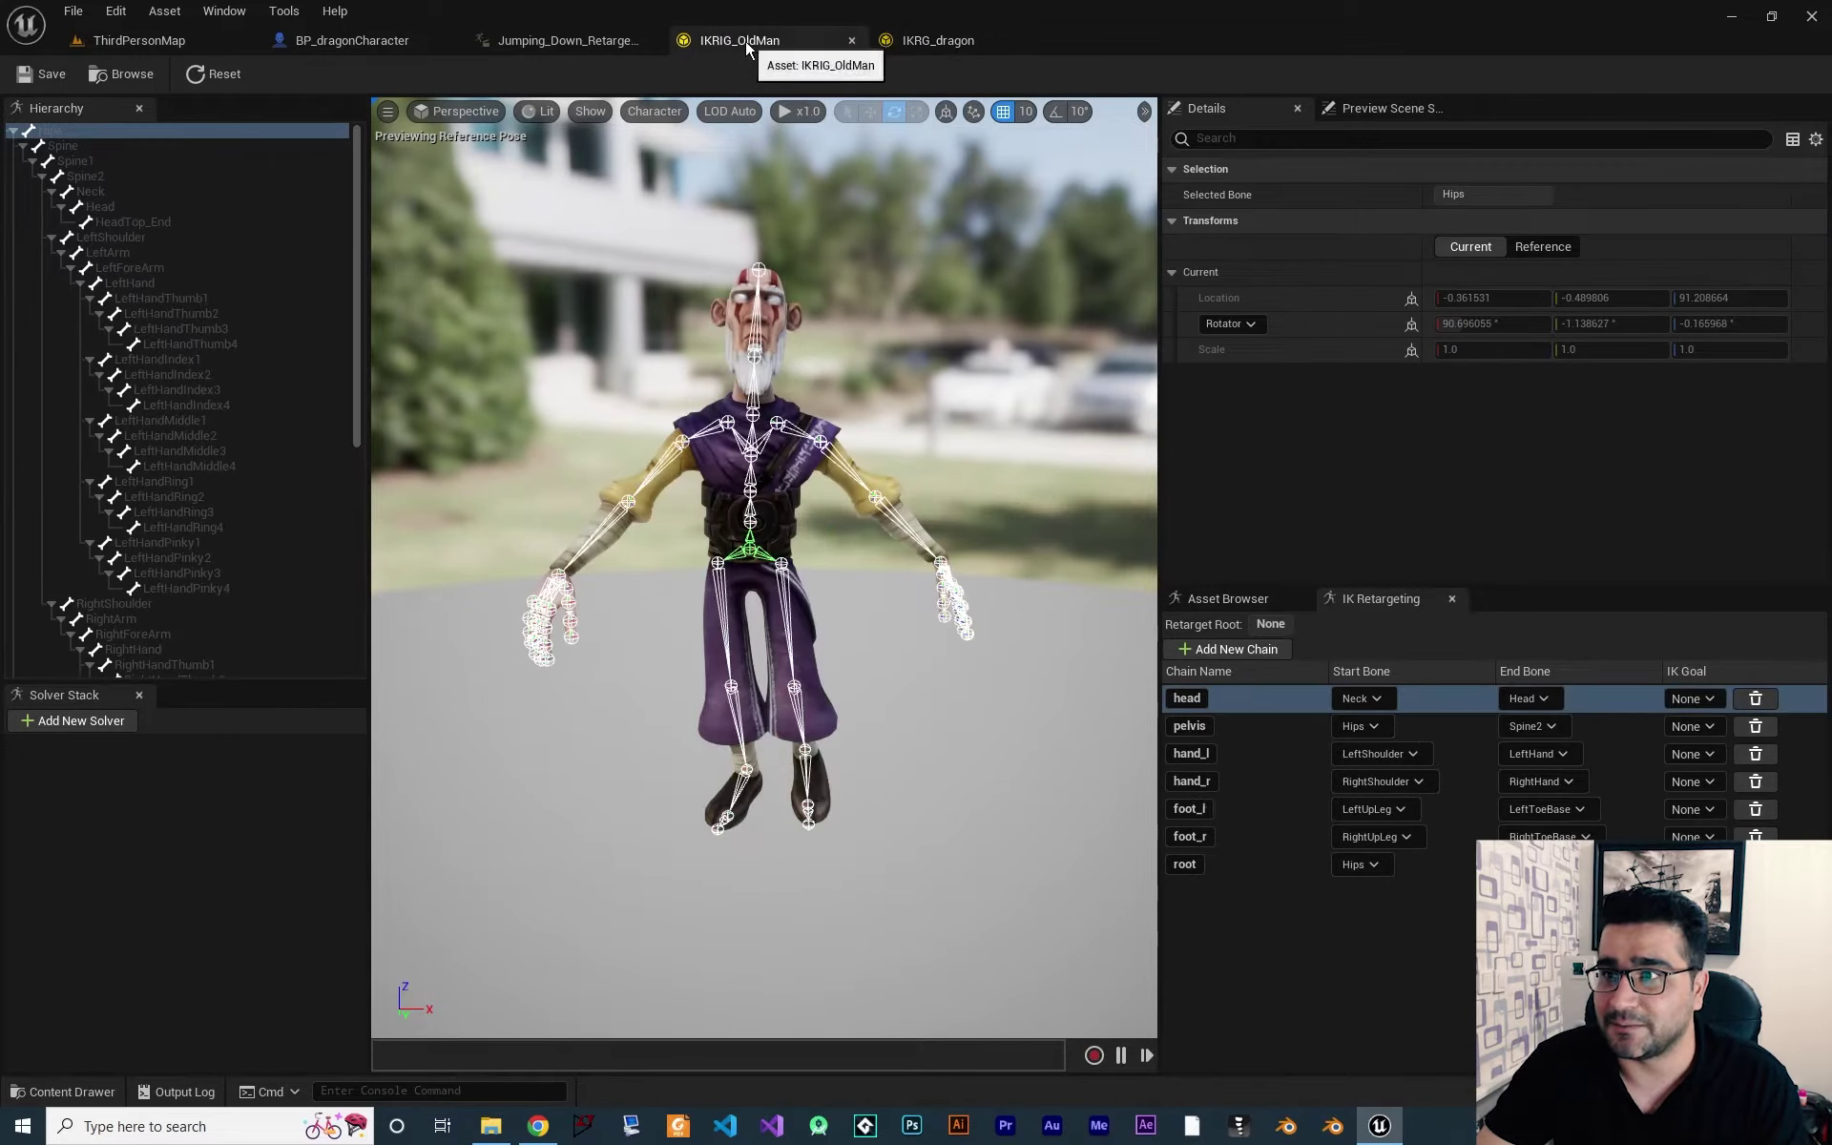
{"action": "left_click", "coordinate": [852, 40]}
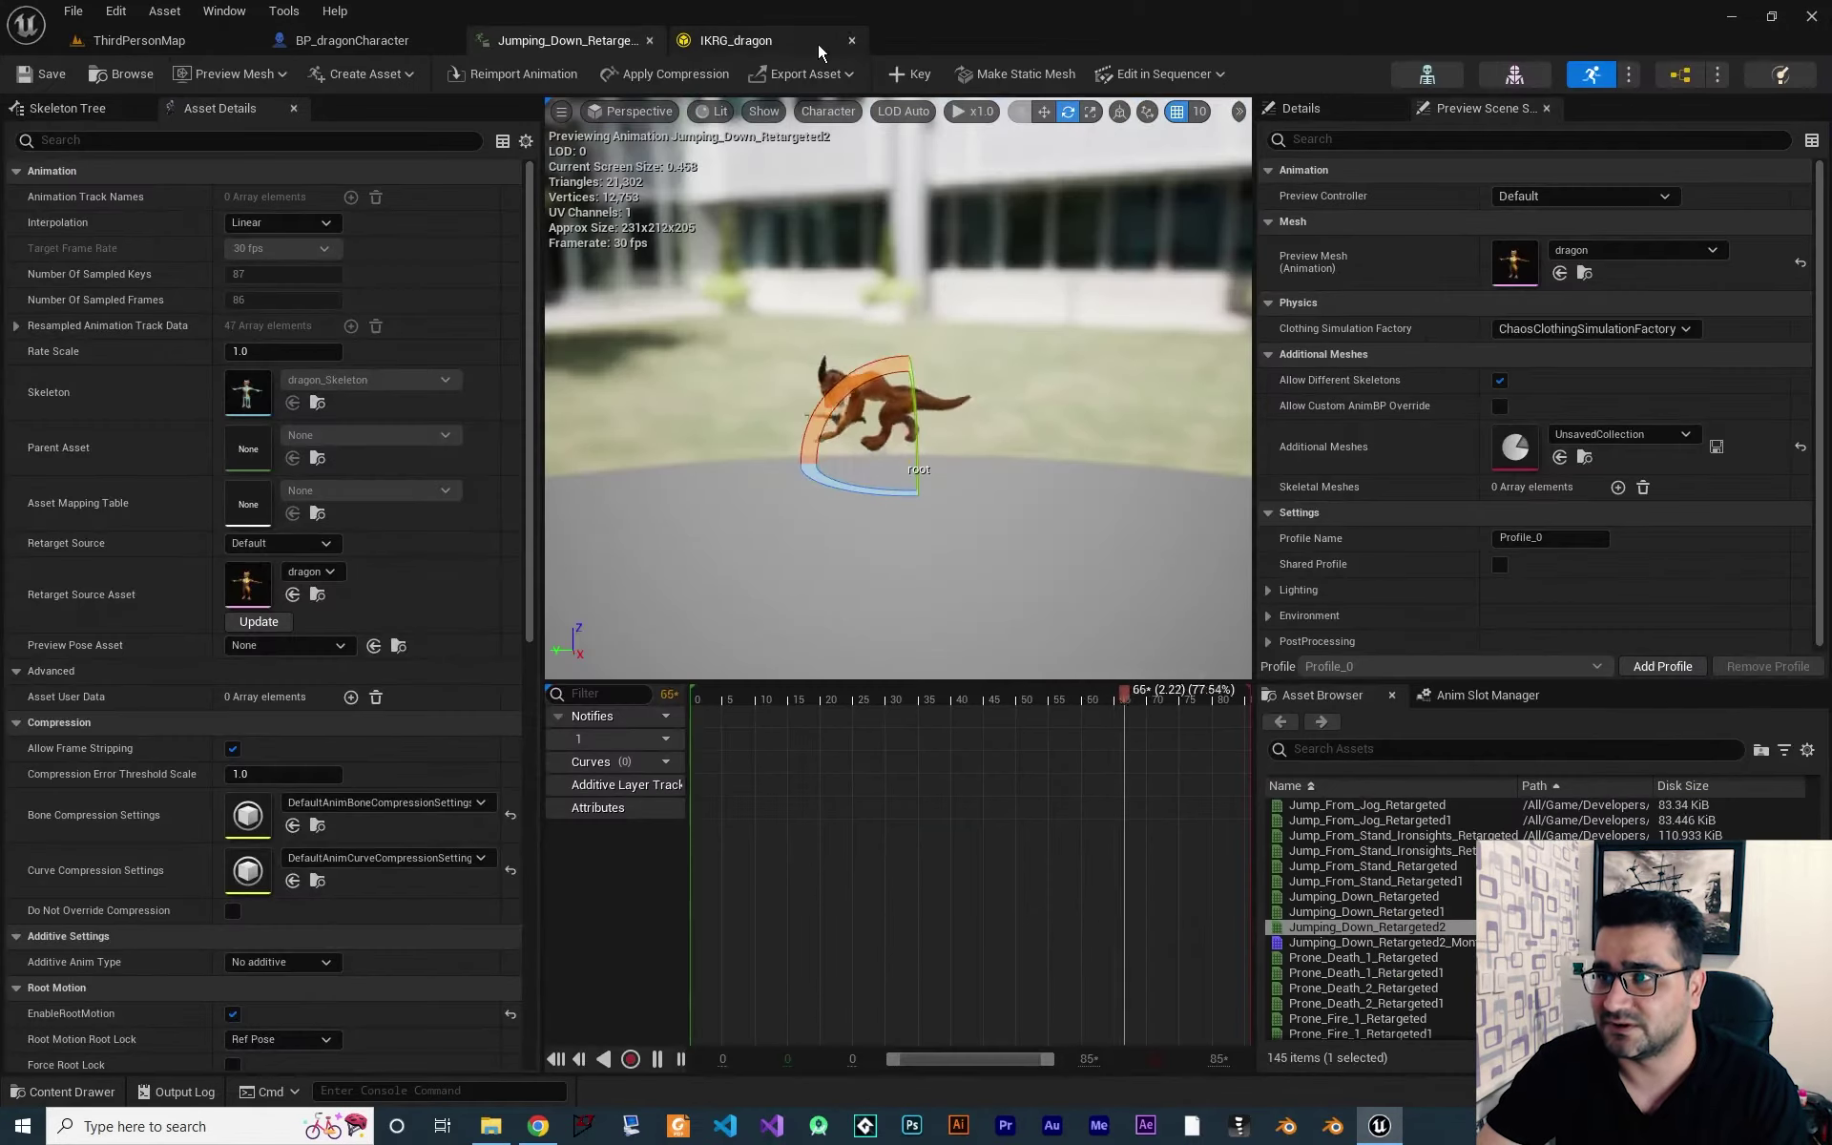
Close the dragon IK rig and jump-down animation editors, then play-test and make the dragon jump.
{"action": "left_click", "coordinate": [852, 40]}
{"action": "left_click", "coordinate": [649, 40]}
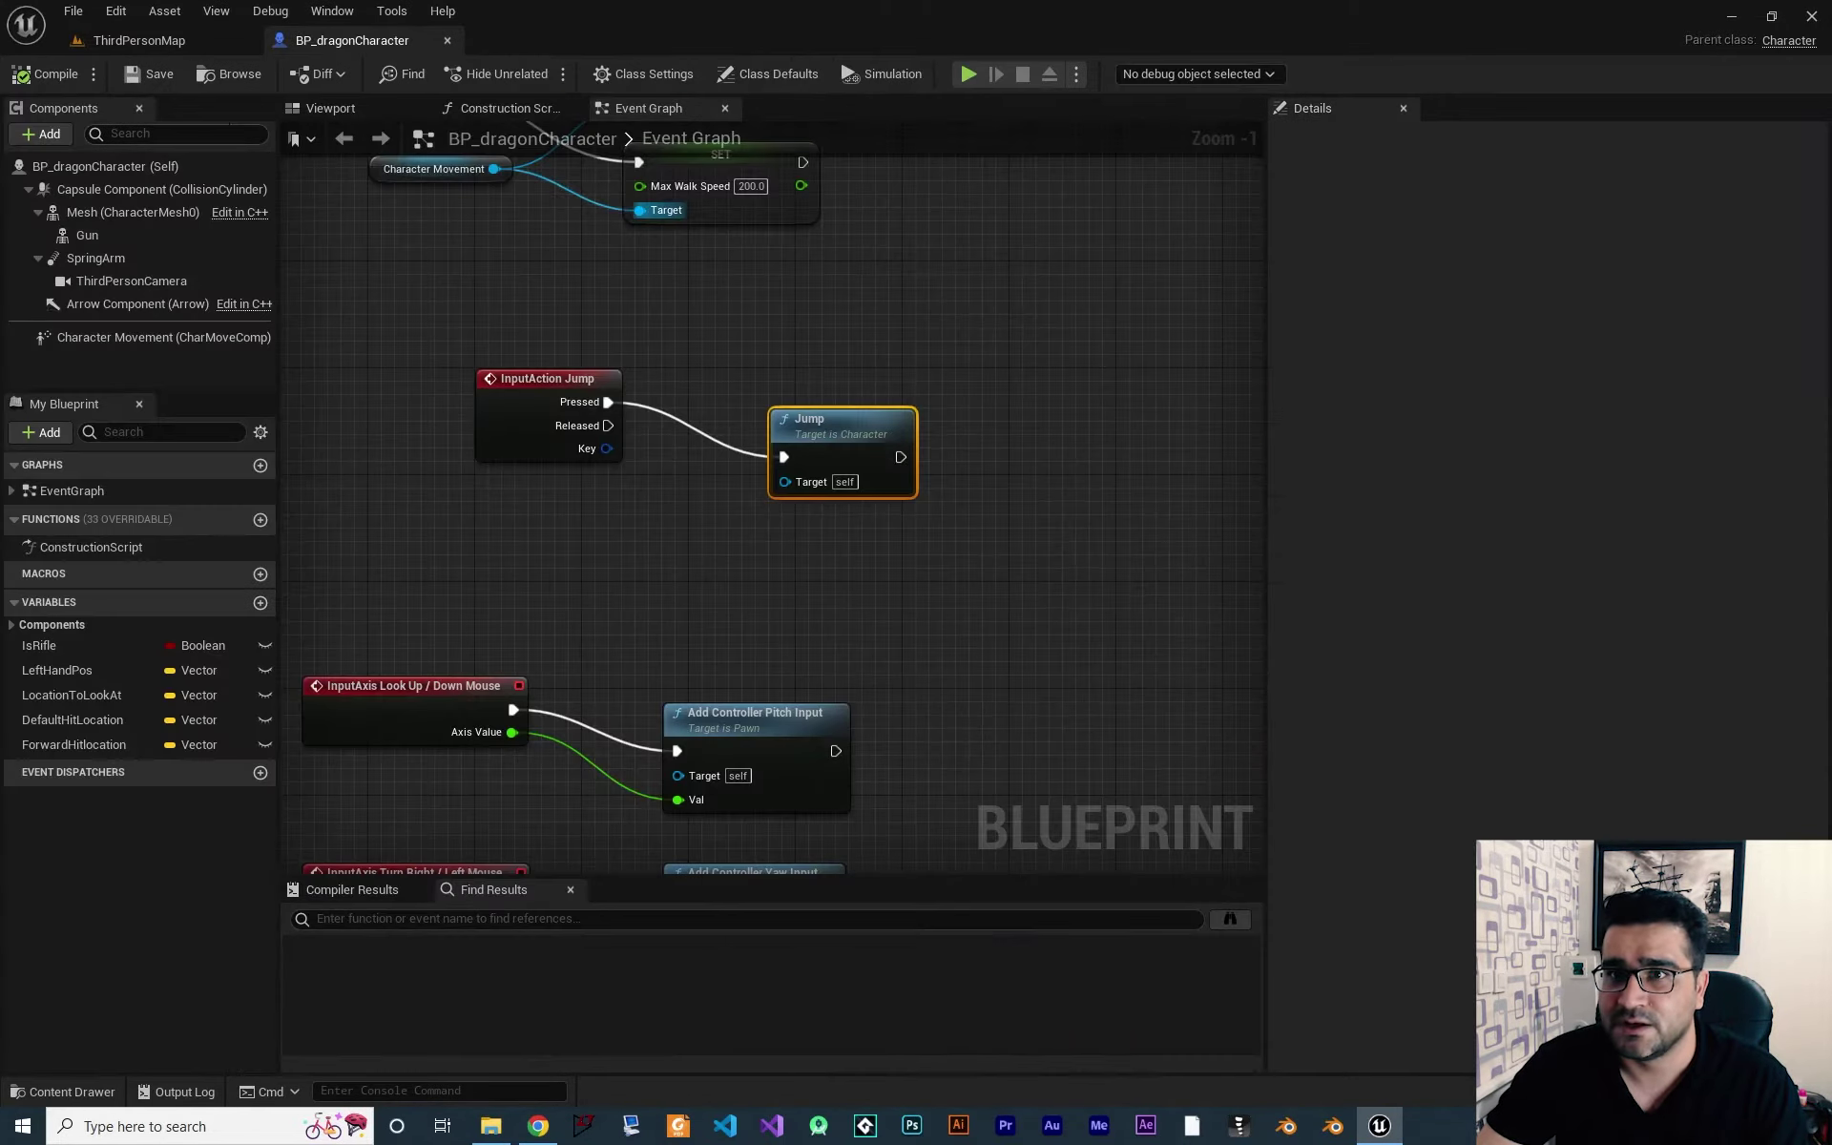
{"action": "left_click", "coordinate": [965, 72]}
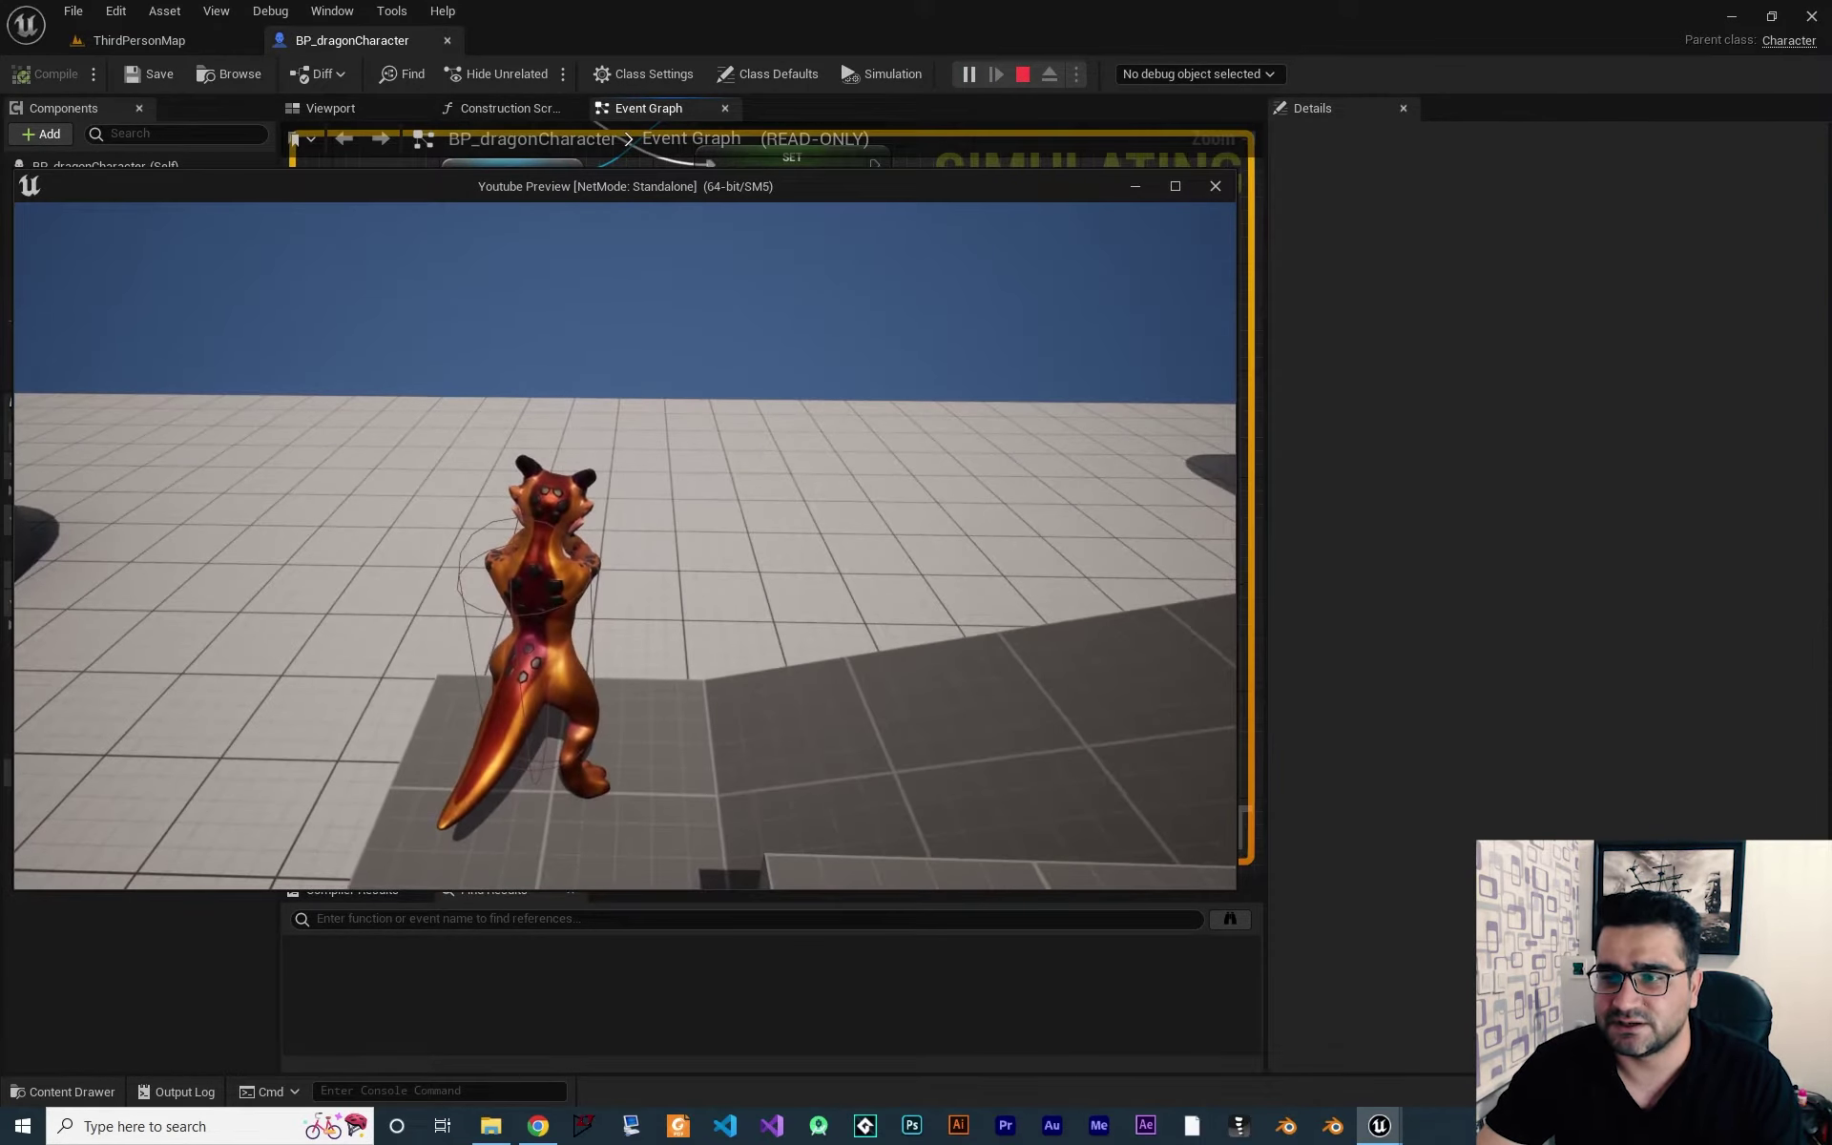
{"action": "key", "text": "space"}
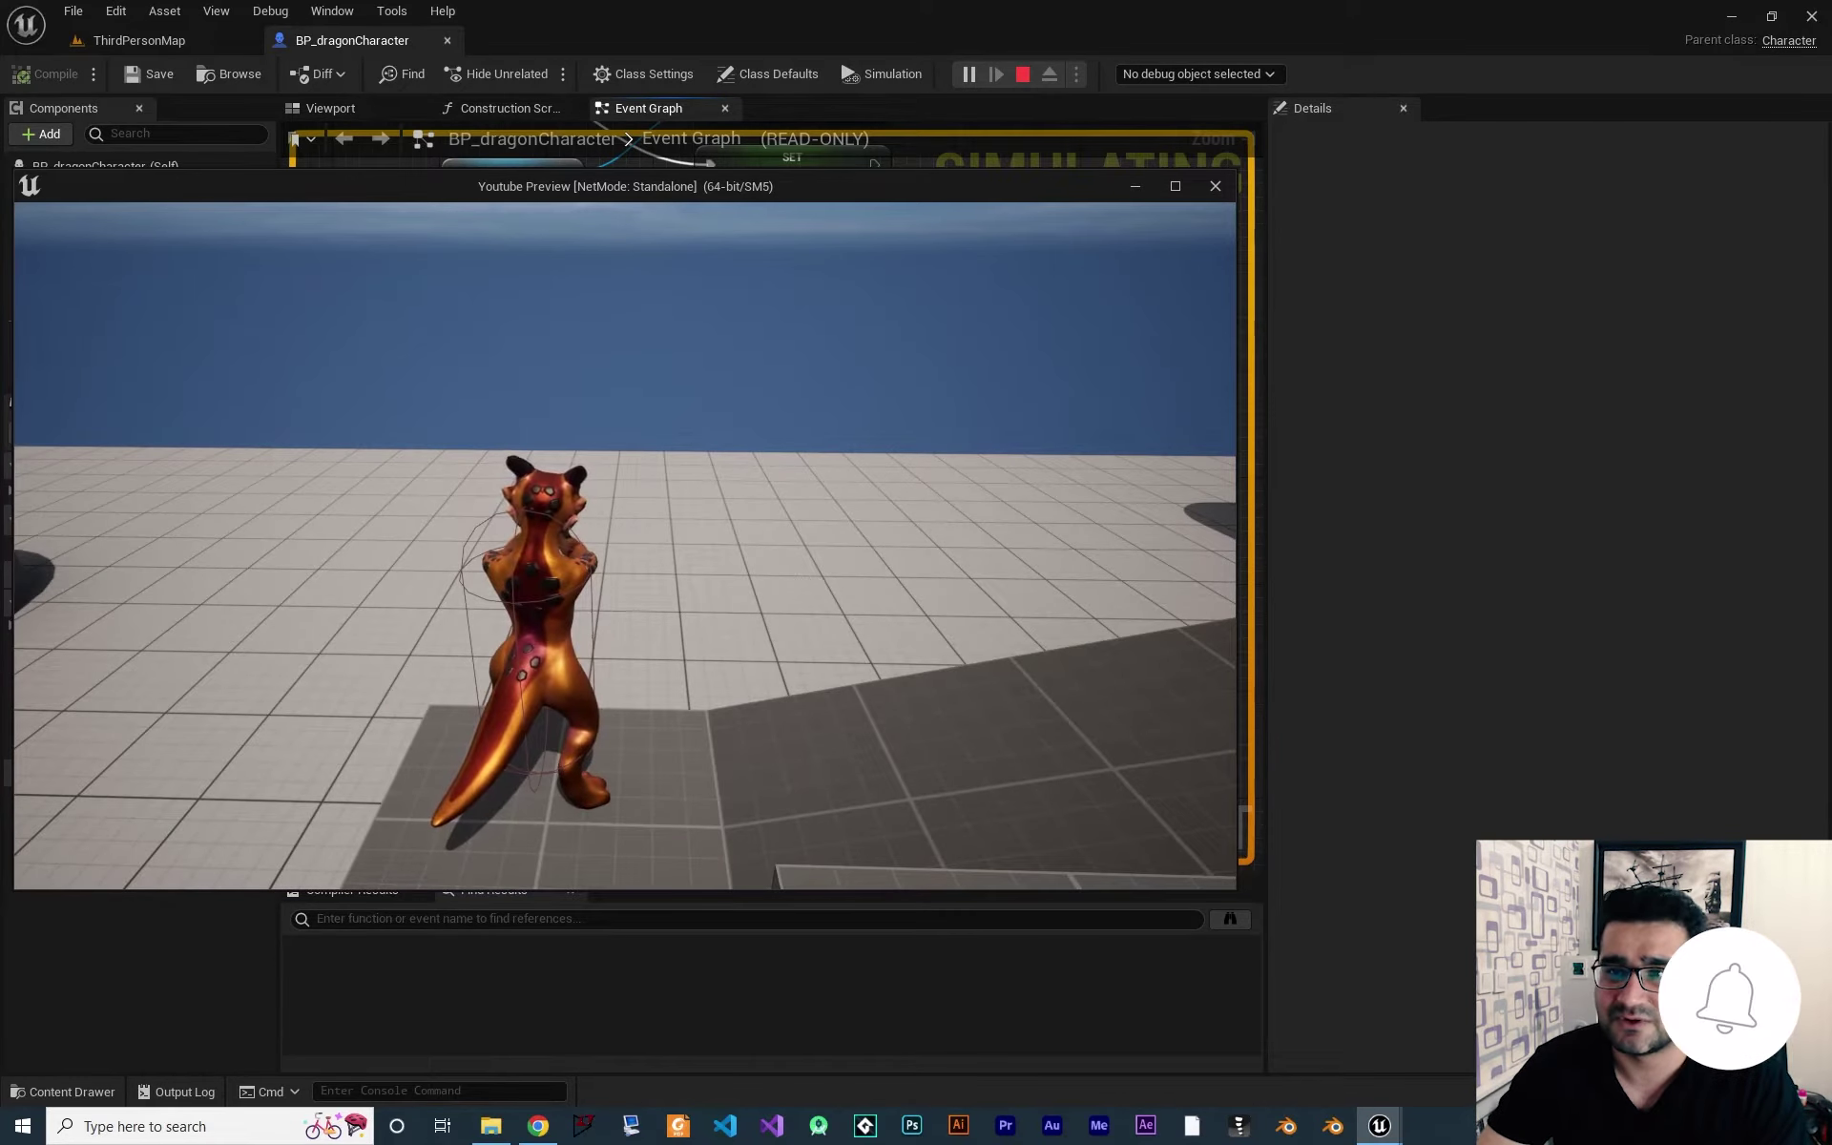
Stop the play session and open Jumping_Down_Retargeted2 from retargetrecord/4 Animations, filtered by 'jump'.
{"action": "key", "text": "Escape"}
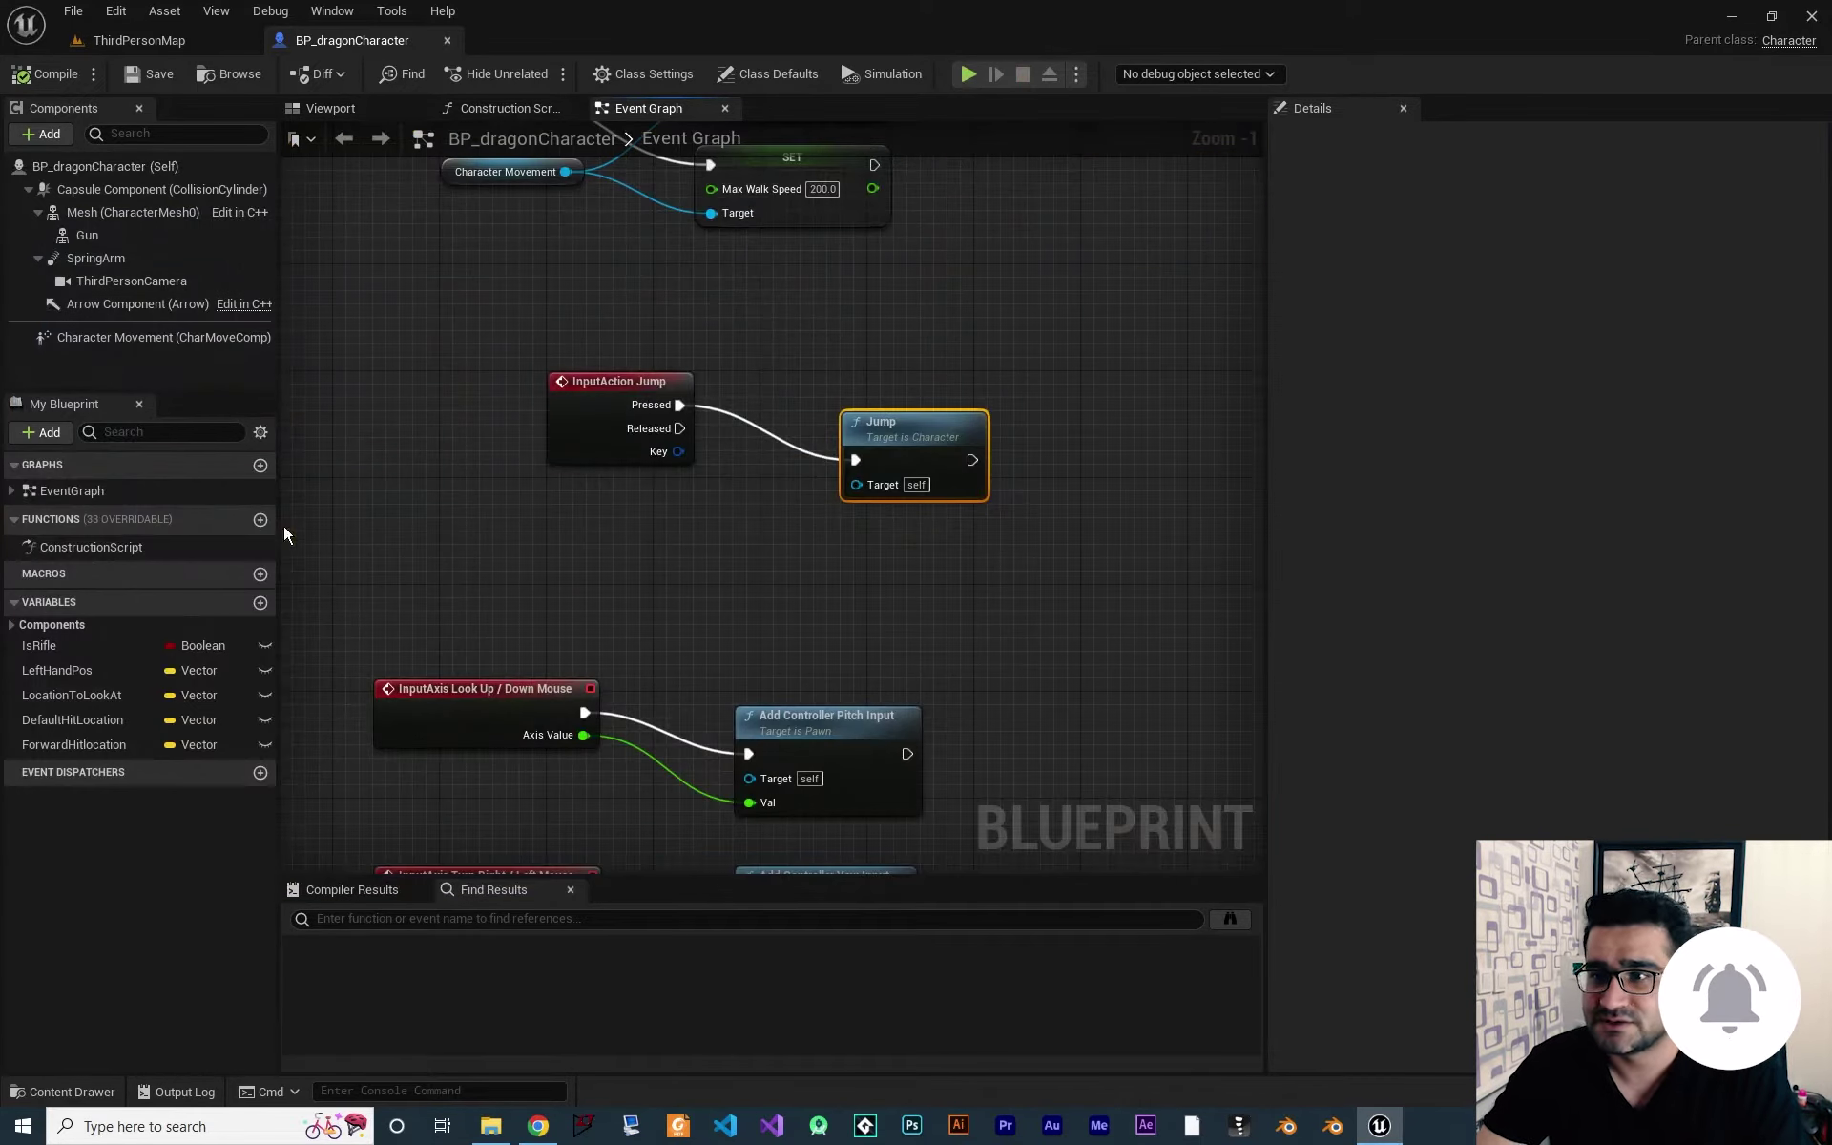
{"action": "left_click", "coordinate": [95, 1091]}
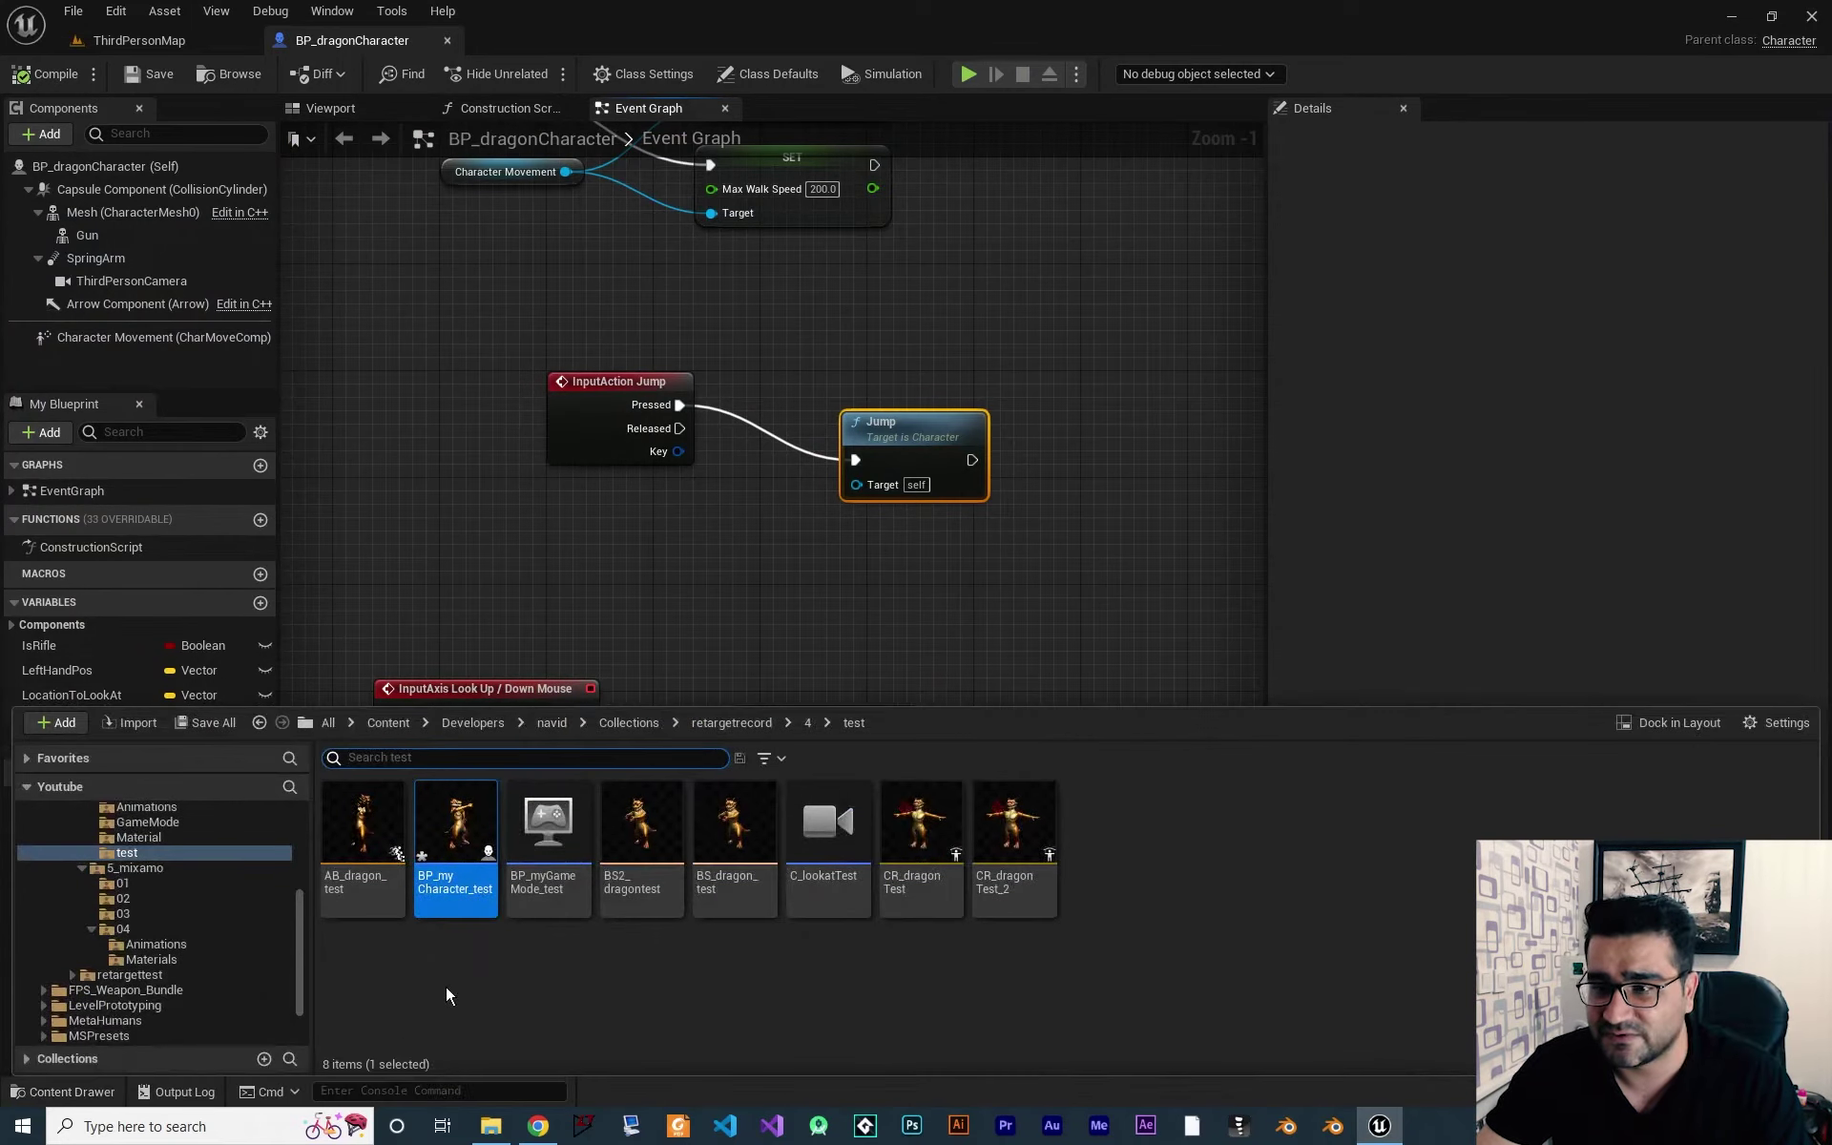
{"action": "scroll", "coordinate": [167, 897], "scroll_direction": "up", "scroll_amount": 3}
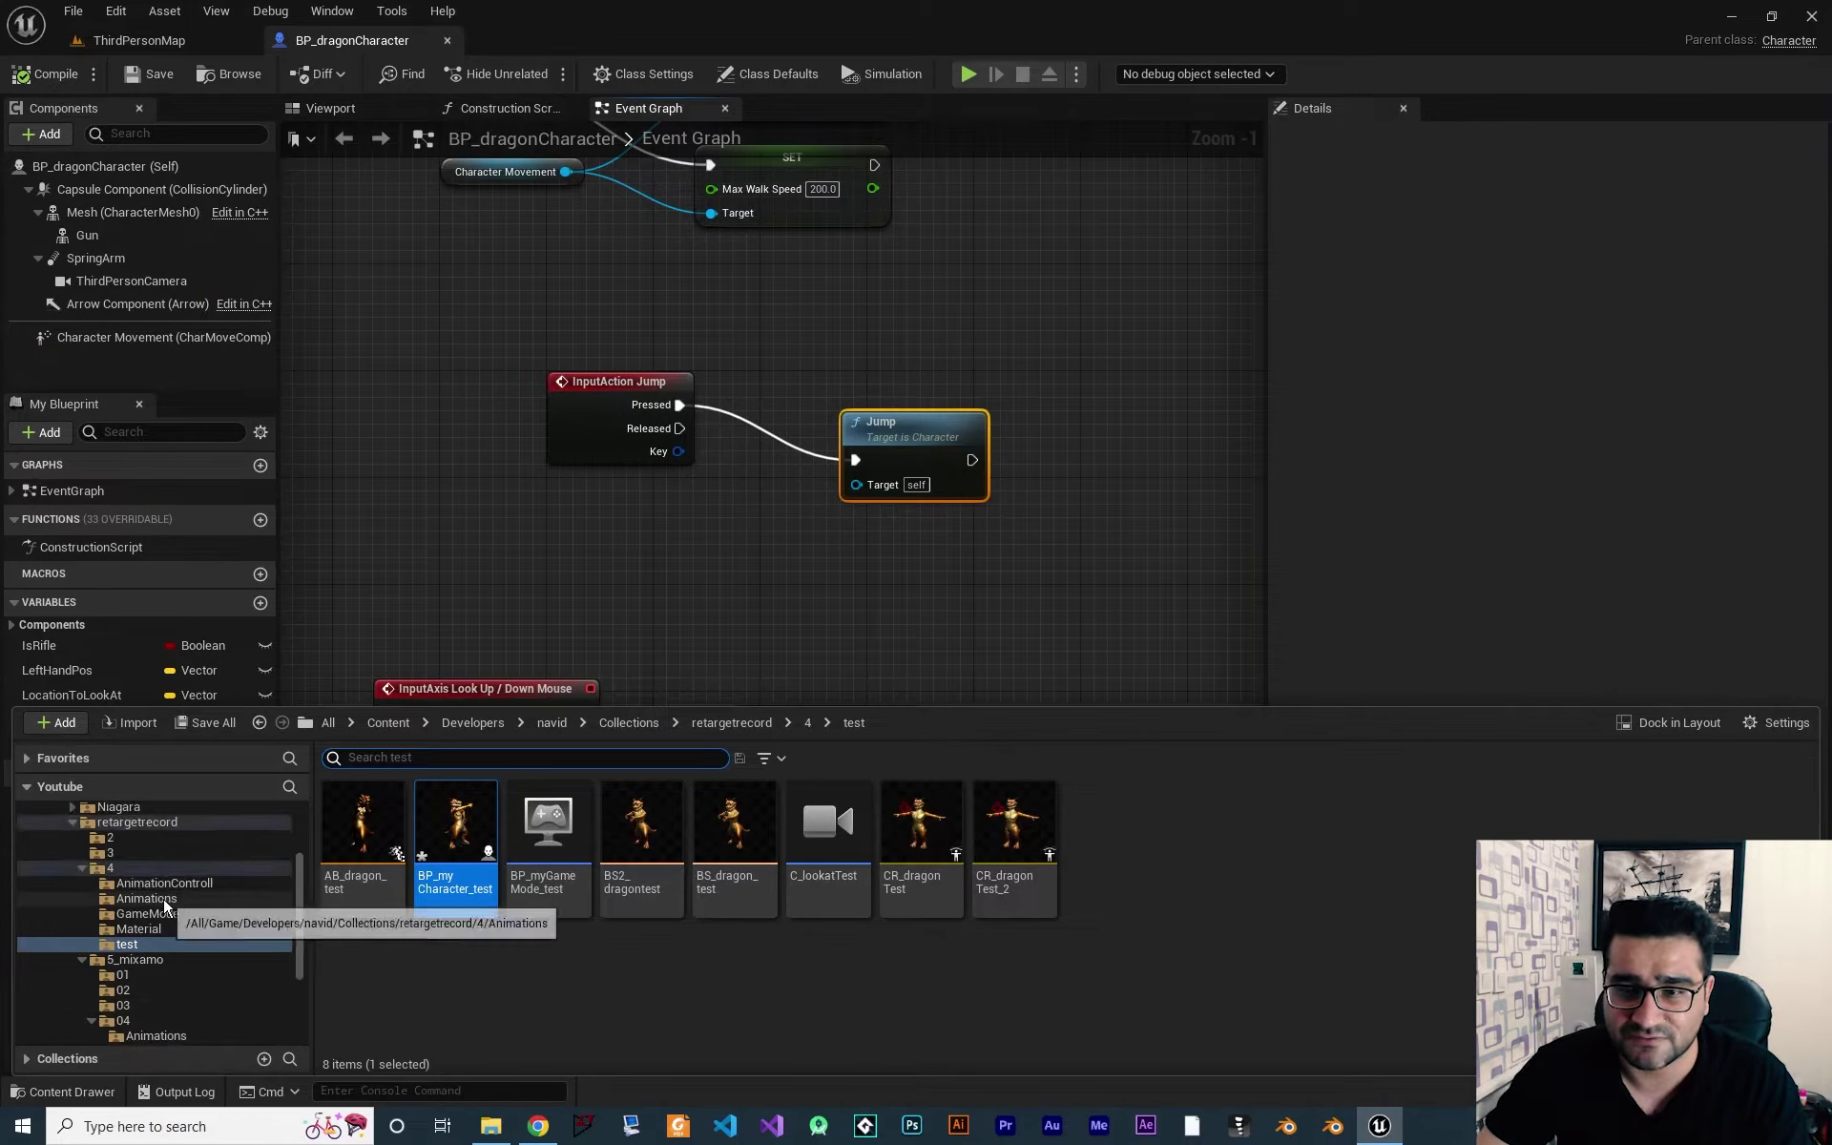
{"action": "left_click", "coordinate": [163, 898]}
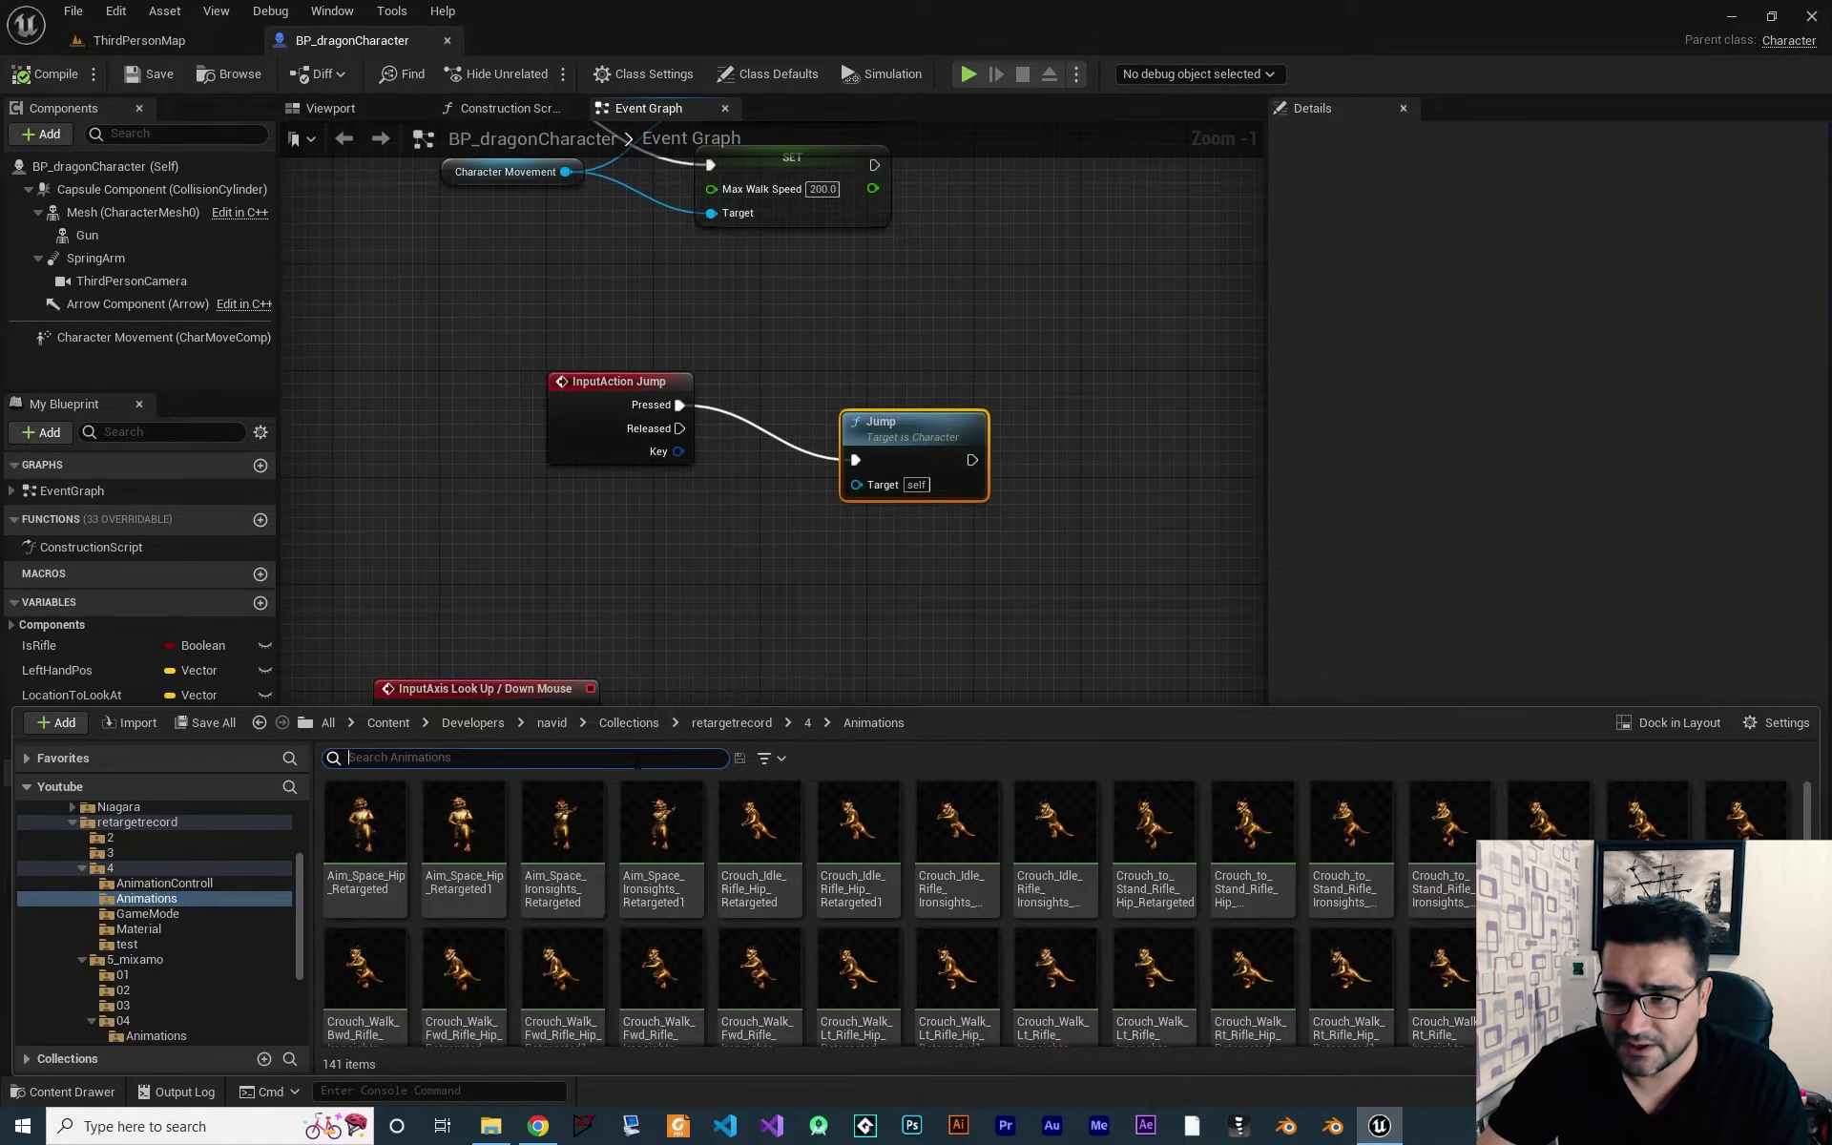
{"action": "left_click", "coordinate": [638, 760]}
{"action": "type", "text": "jump"}
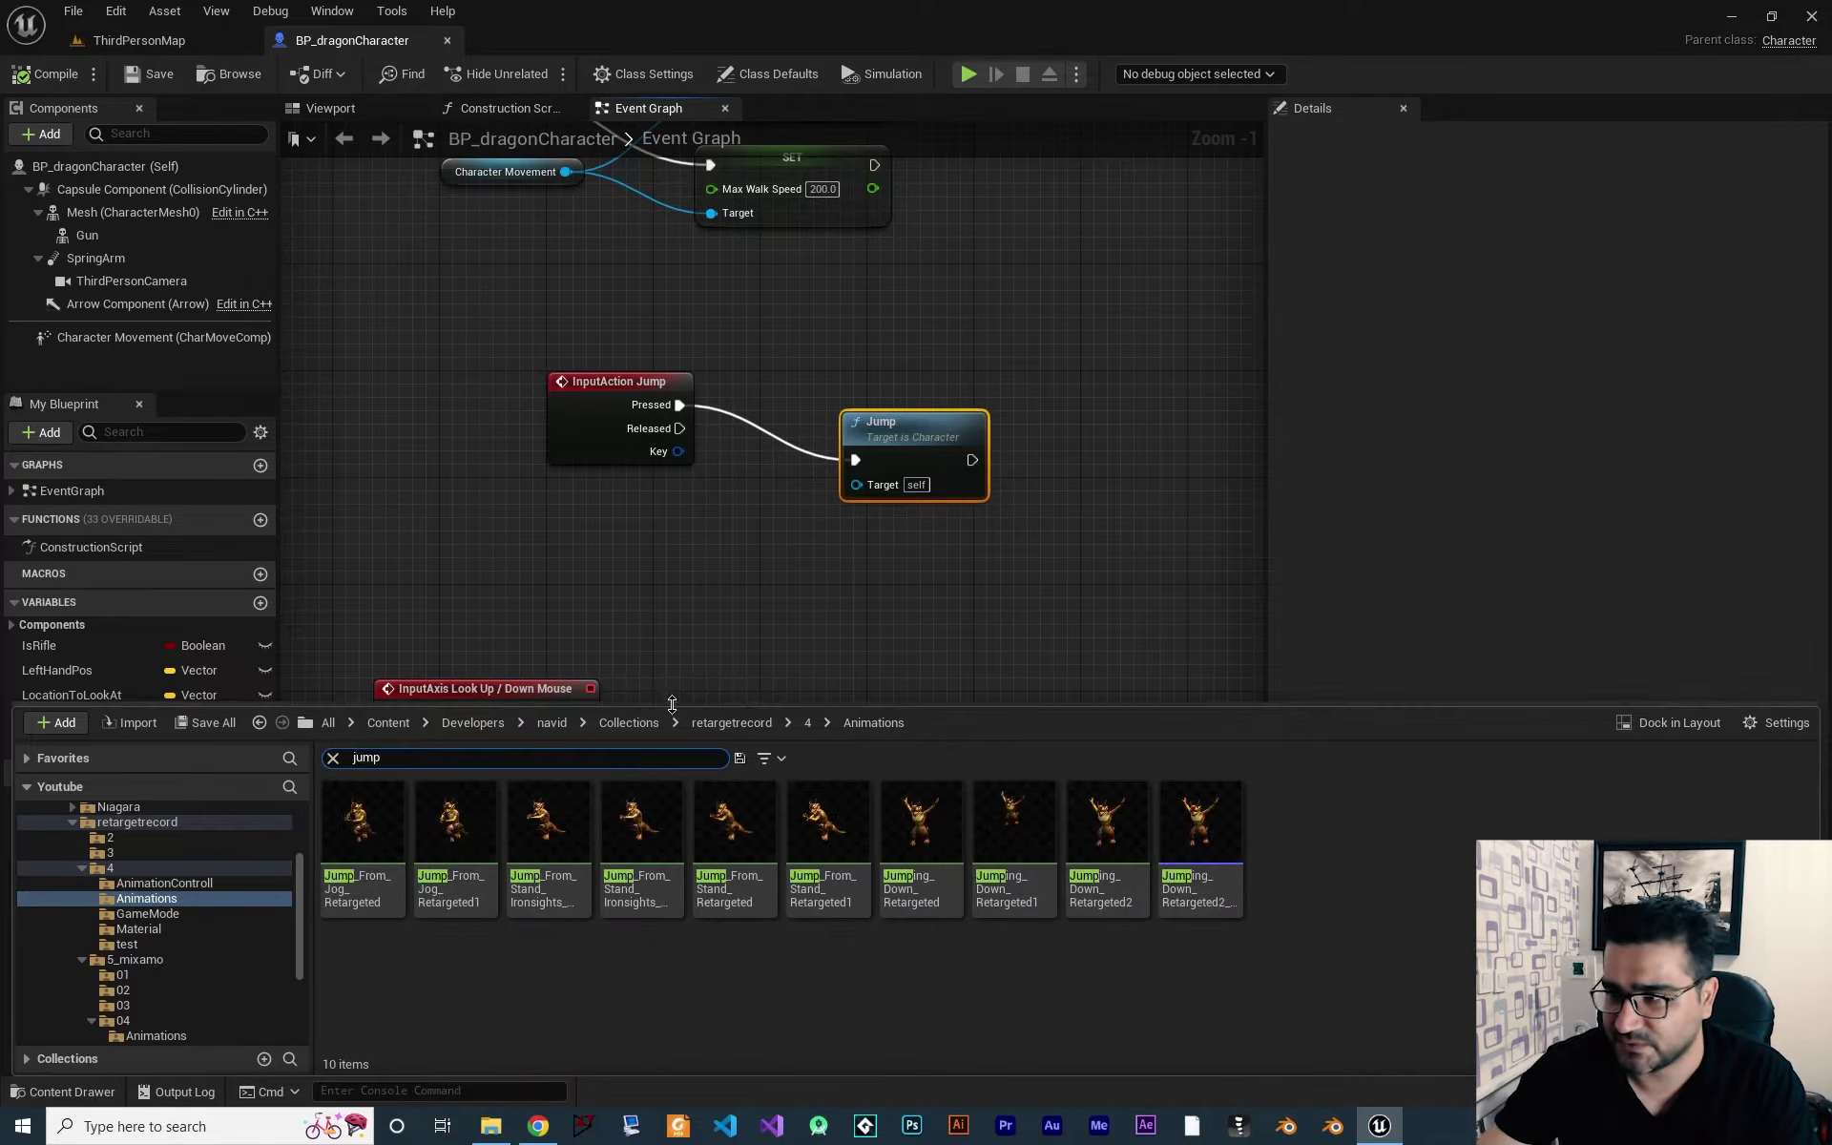
{"action": "double_click", "coordinate": [1106, 825]}
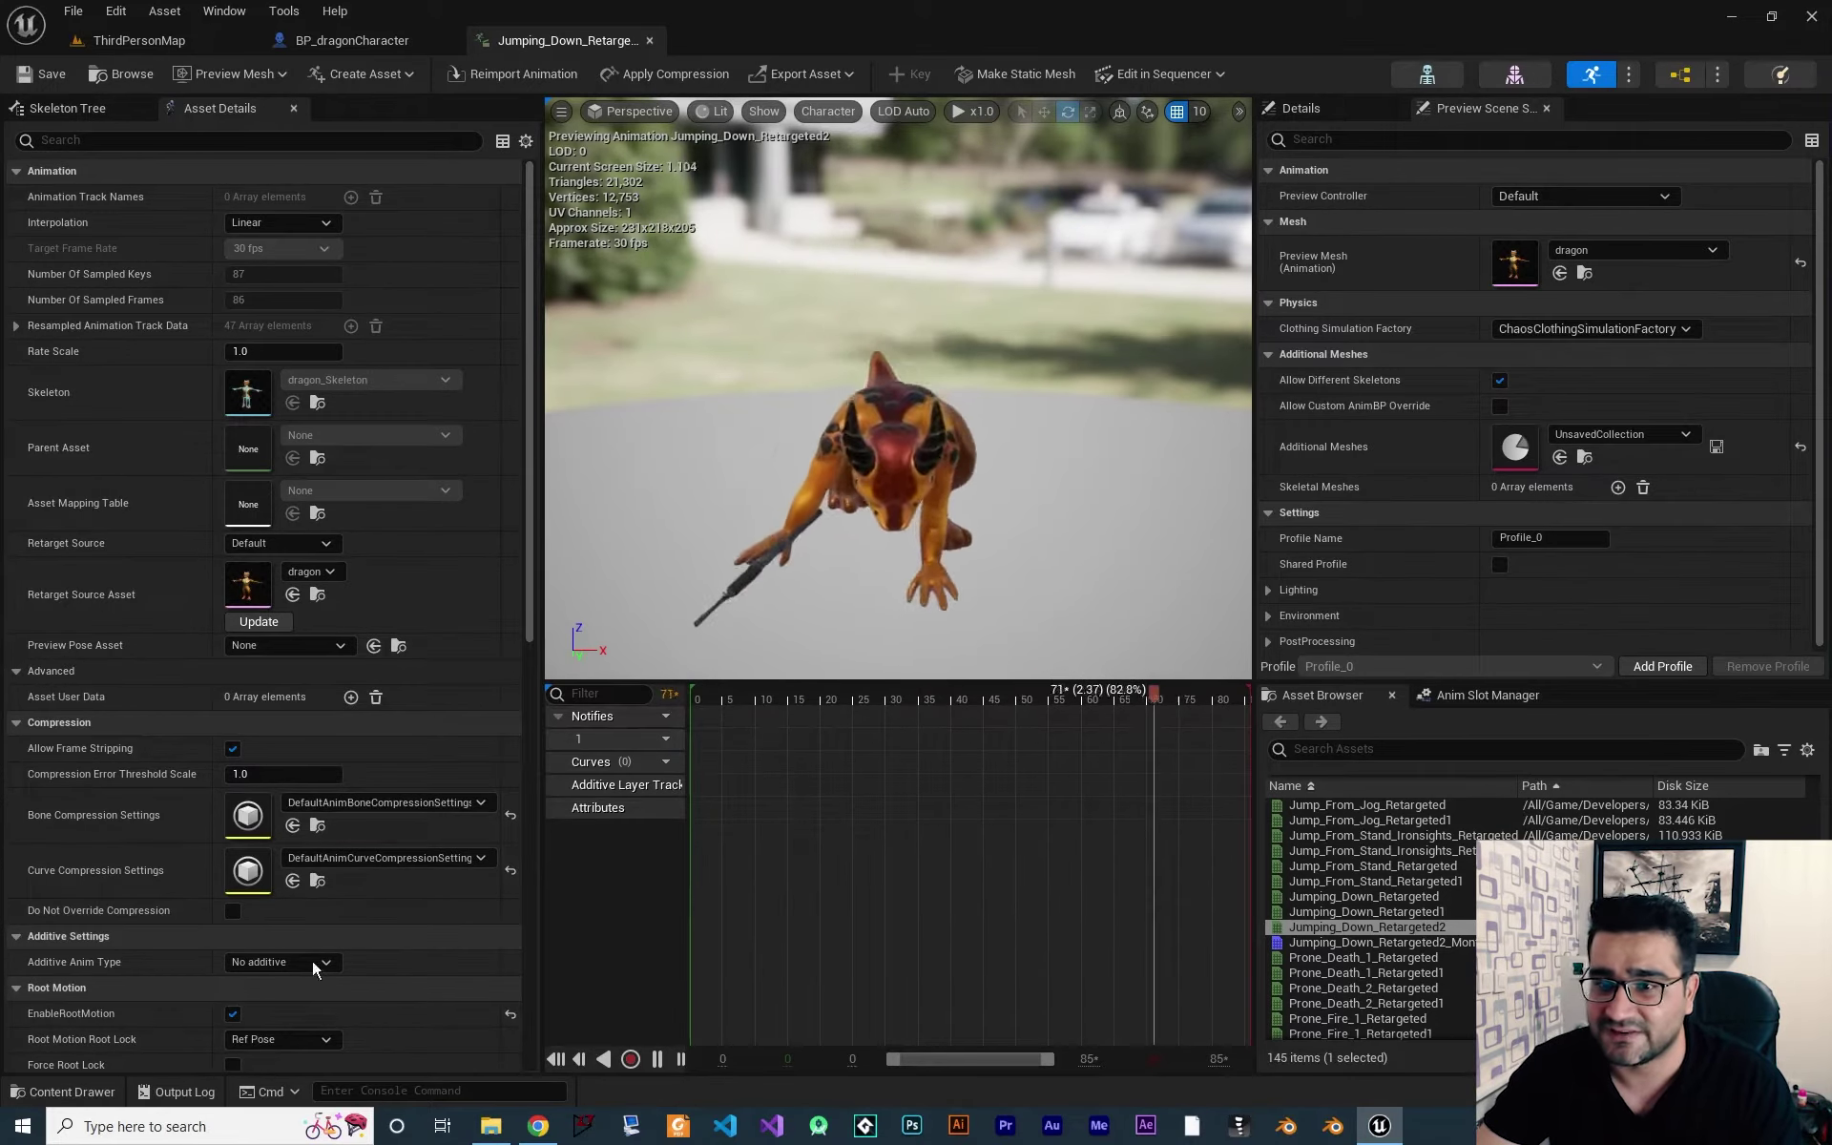
Disable EnableRootMotion on Jumping_Down_Retargeted2 and draw the dragon's bones as All Hierarchy.
{"action": "left_click", "coordinate": [233, 1013]}
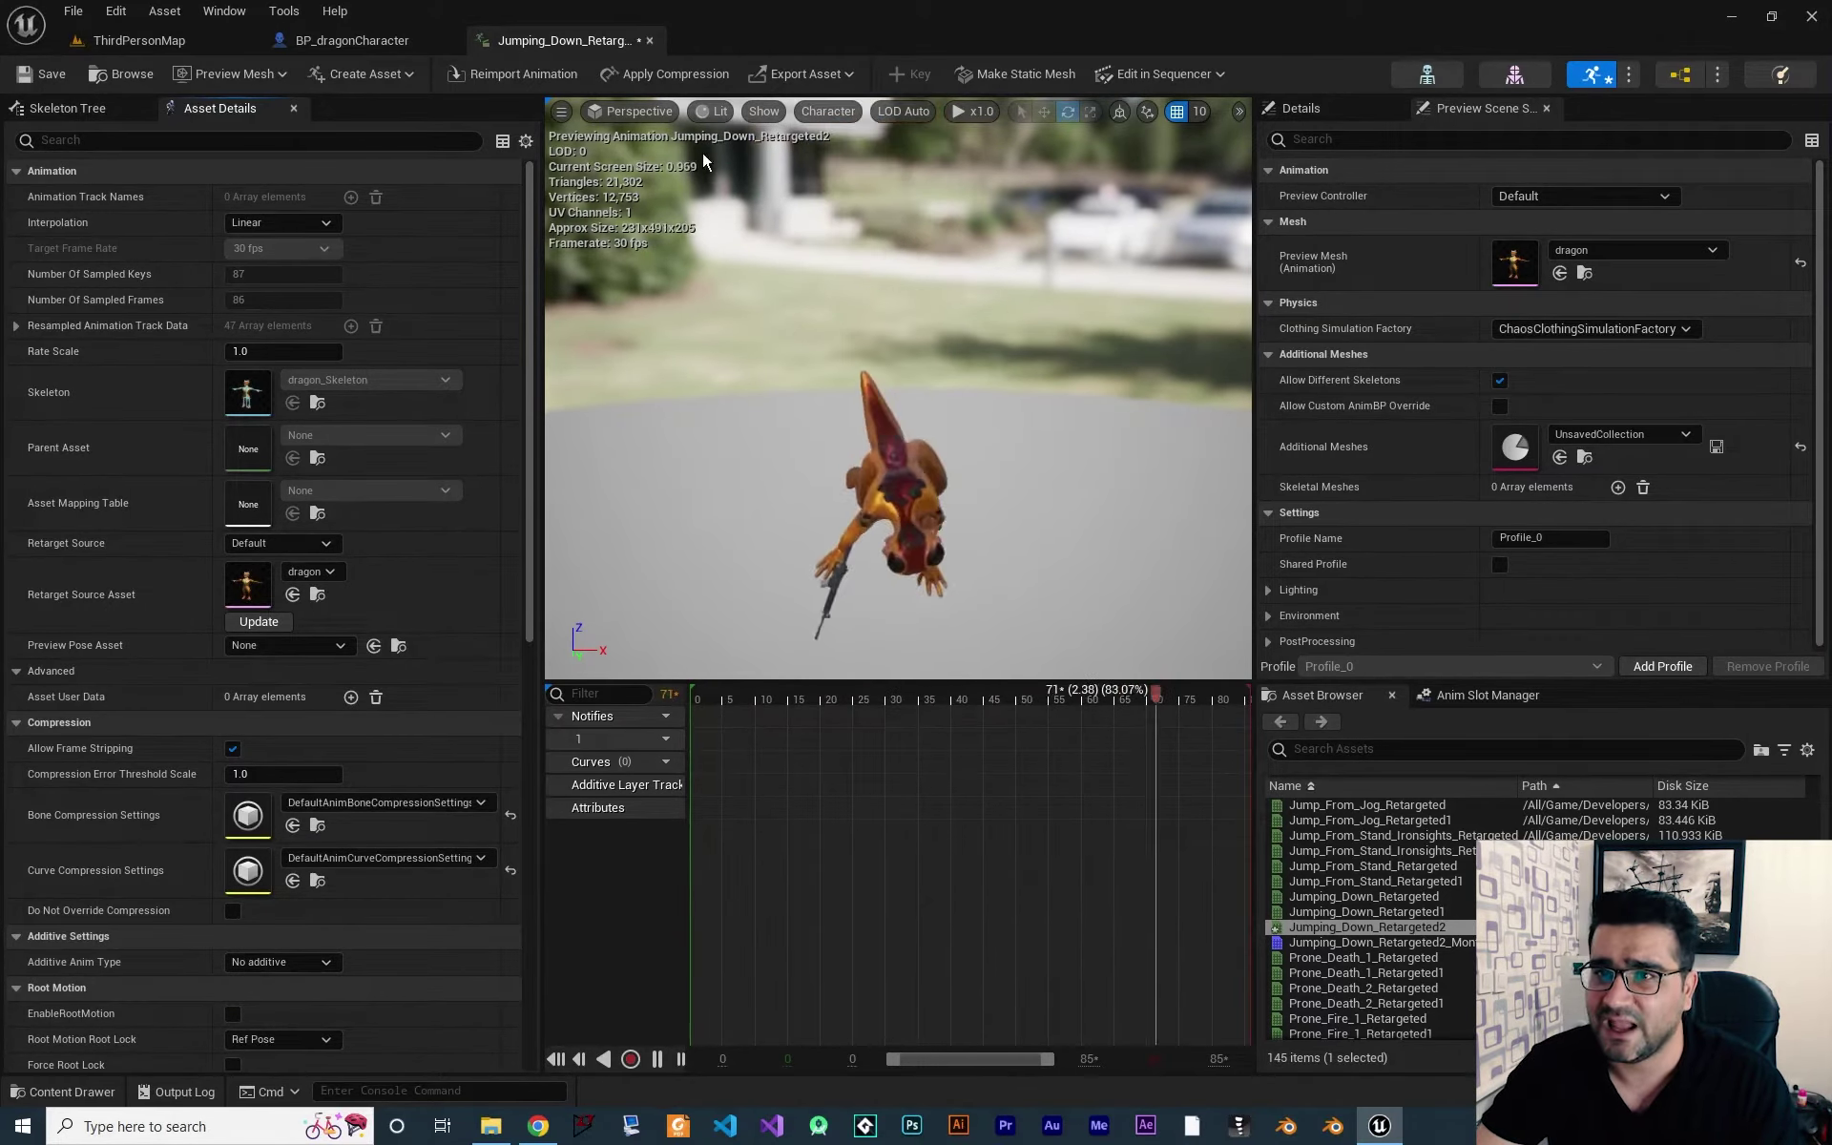
{"action": "left_click", "coordinate": [828, 111]}
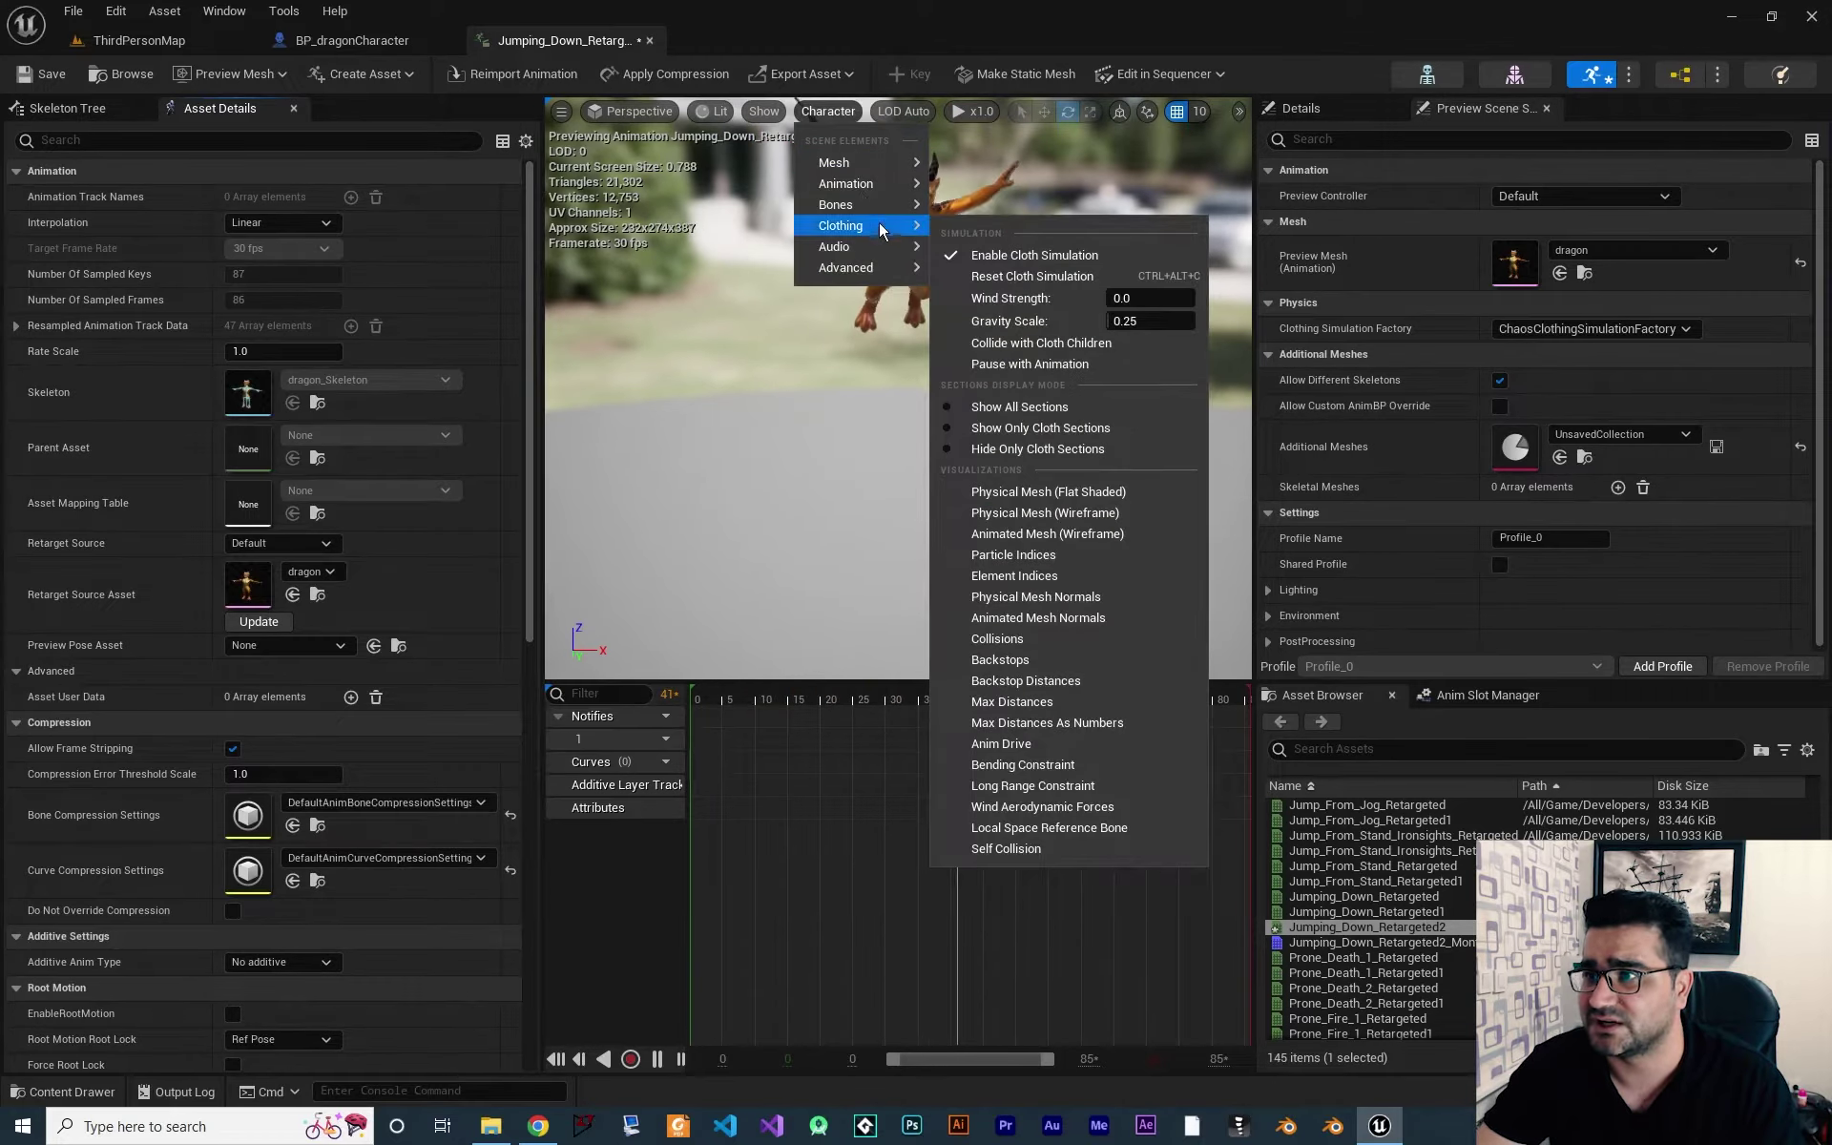
{"action": "mouse_move", "coordinate": [862, 202]}
{"action": "left_click", "coordinate": [1002, 319]}
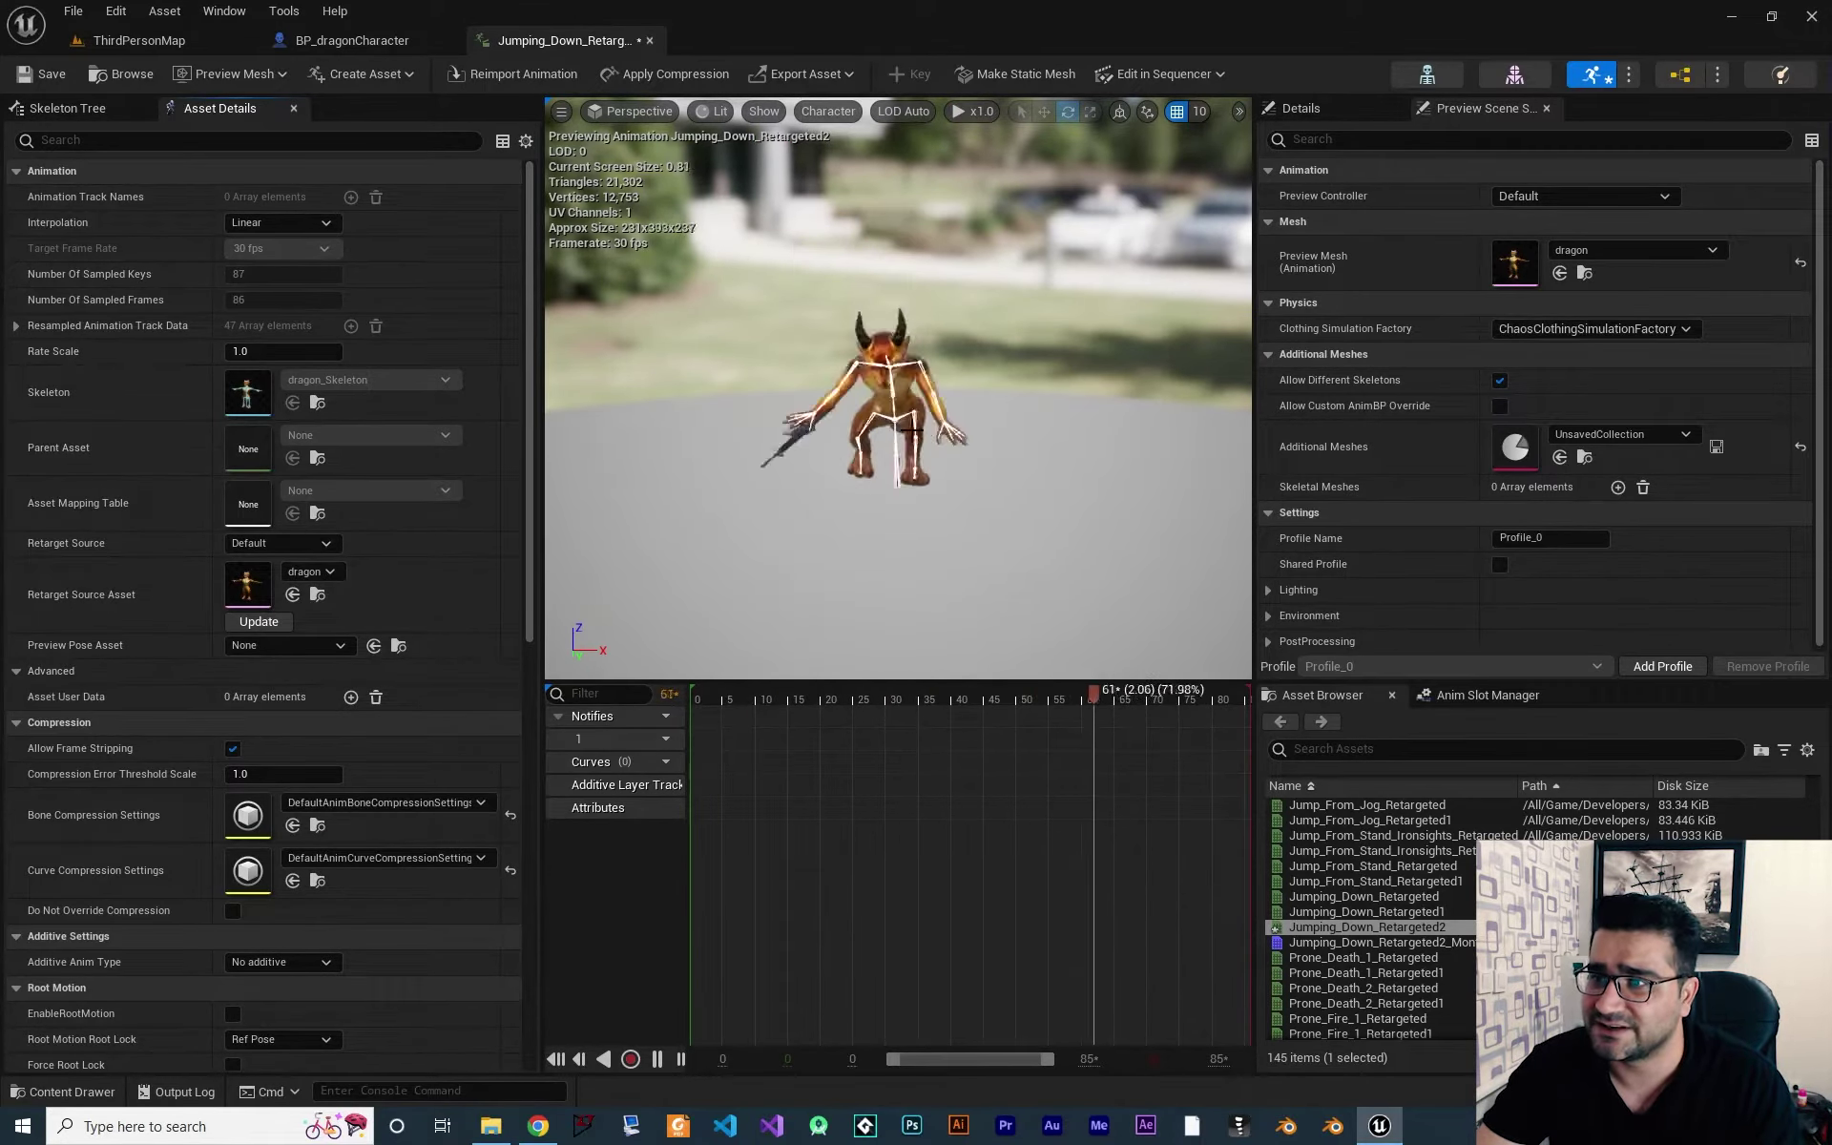
Show the Skeleton Tree, select root, and collapse then re-expand its bone hierarchy.
{"action": "left_click", "coordinate": [117, 117]}
{"action": "left_click", "coordinate": [82, 193]}
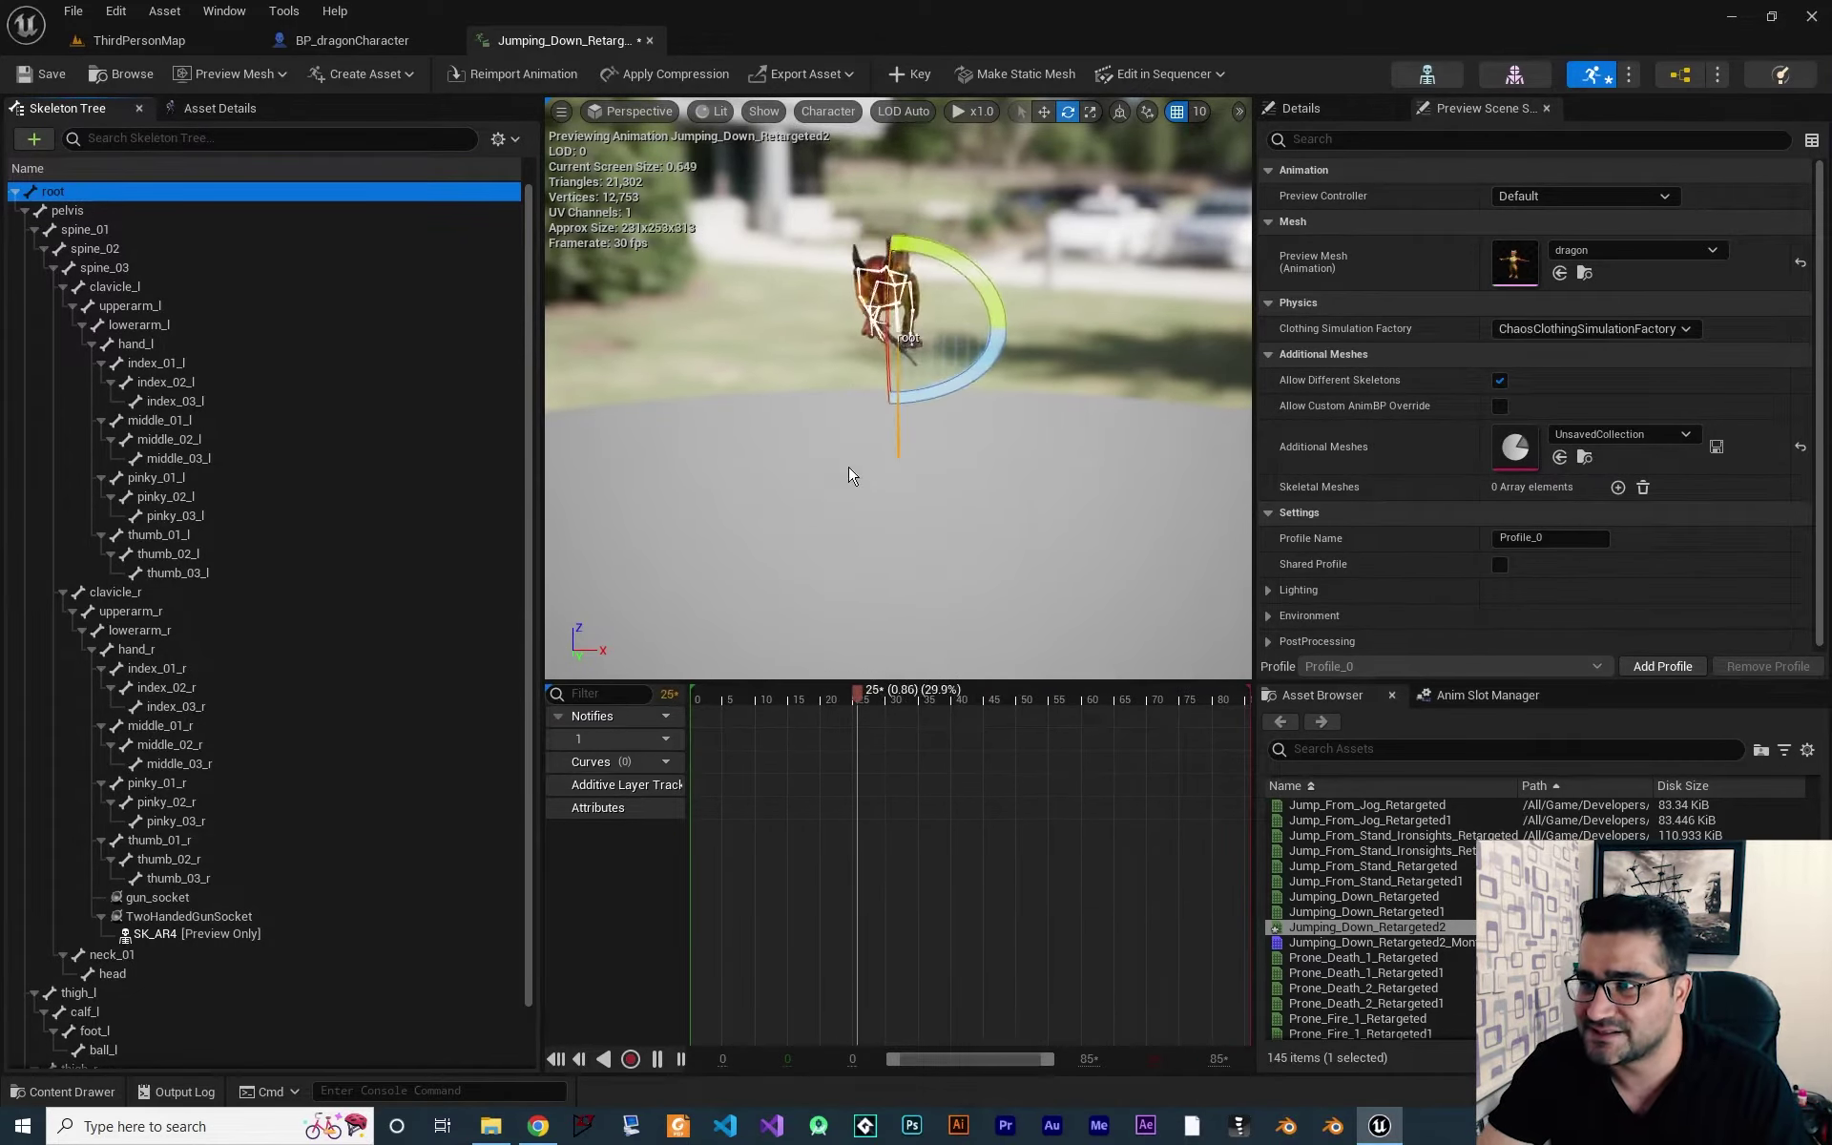
{"action": "double_click", "coordinate": [56, 192]}
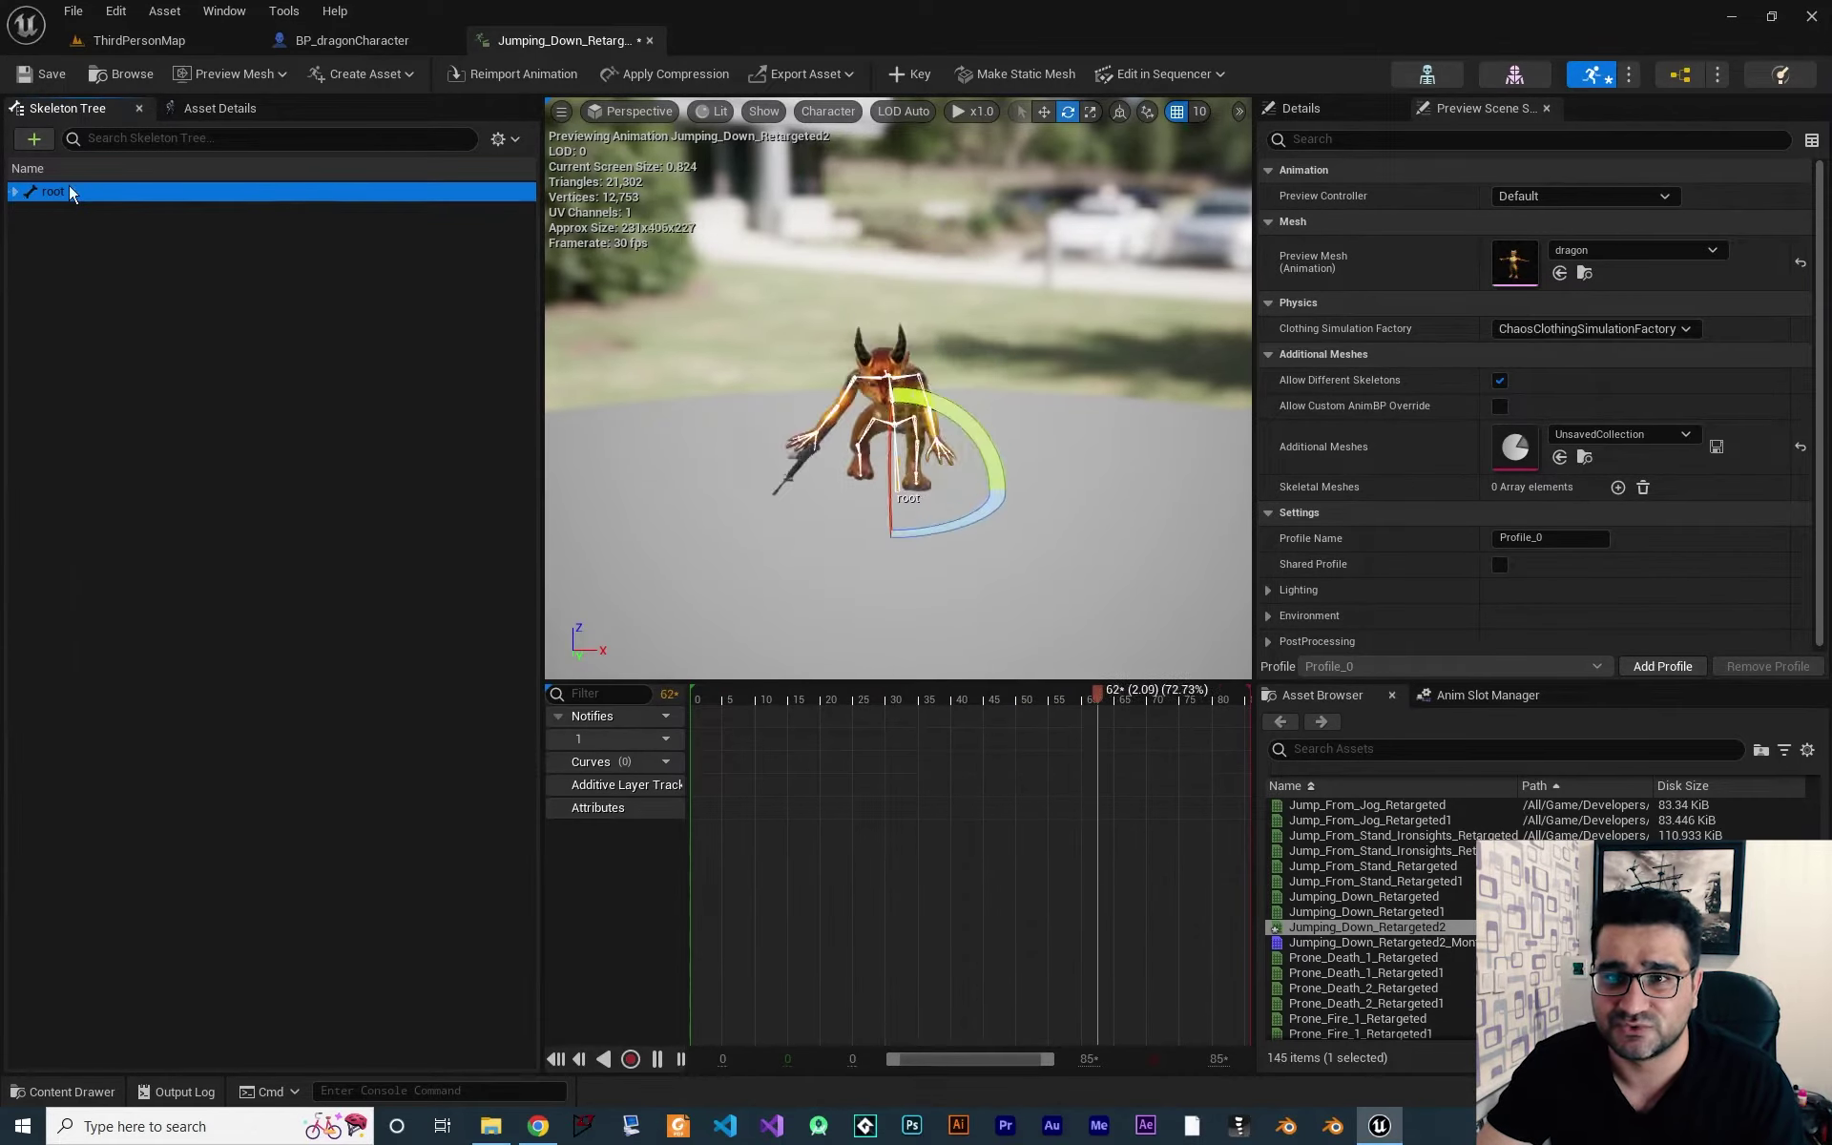
{"action": "double_click", "coordinate": [77, 193]}
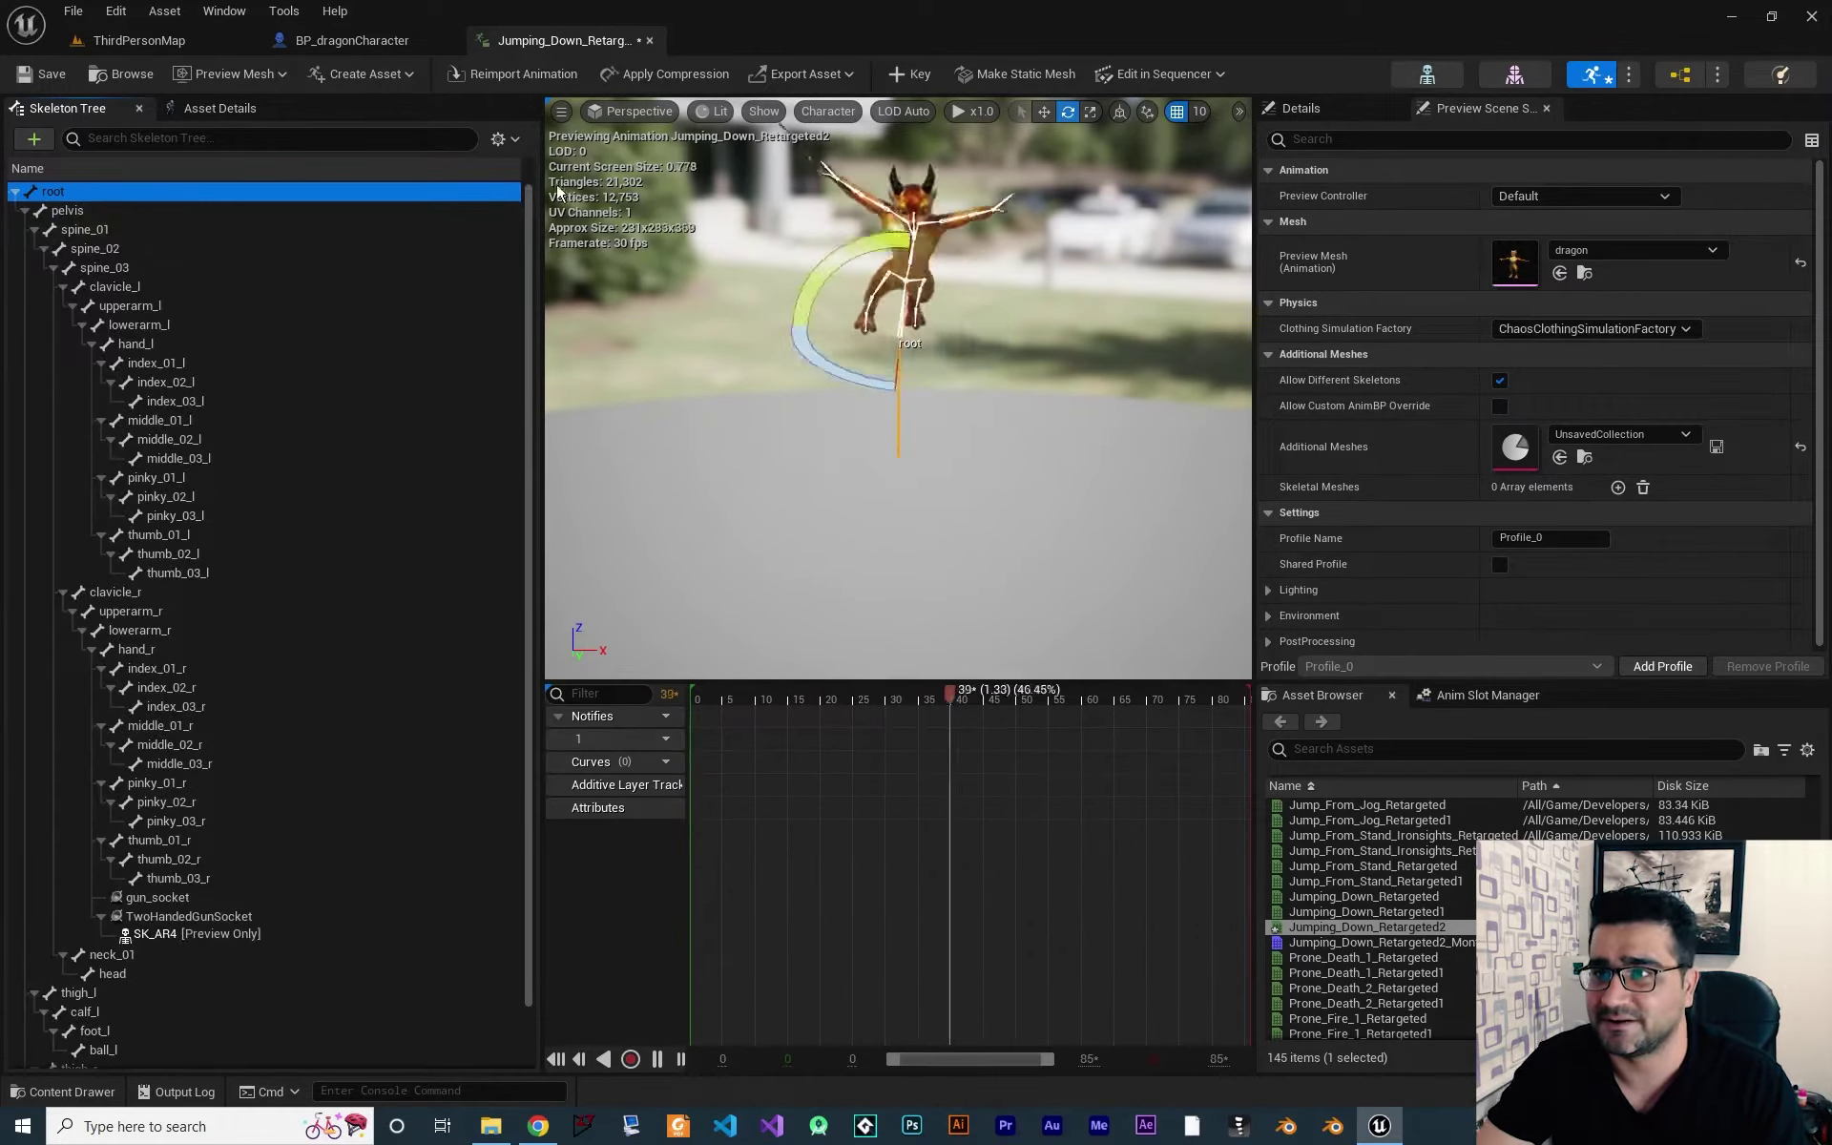
Create an AnimMontage from Jumping_Down_Retargeted2 in the Content Drawer.
{"action": "left_click", "coordinate": [72, 1092]}
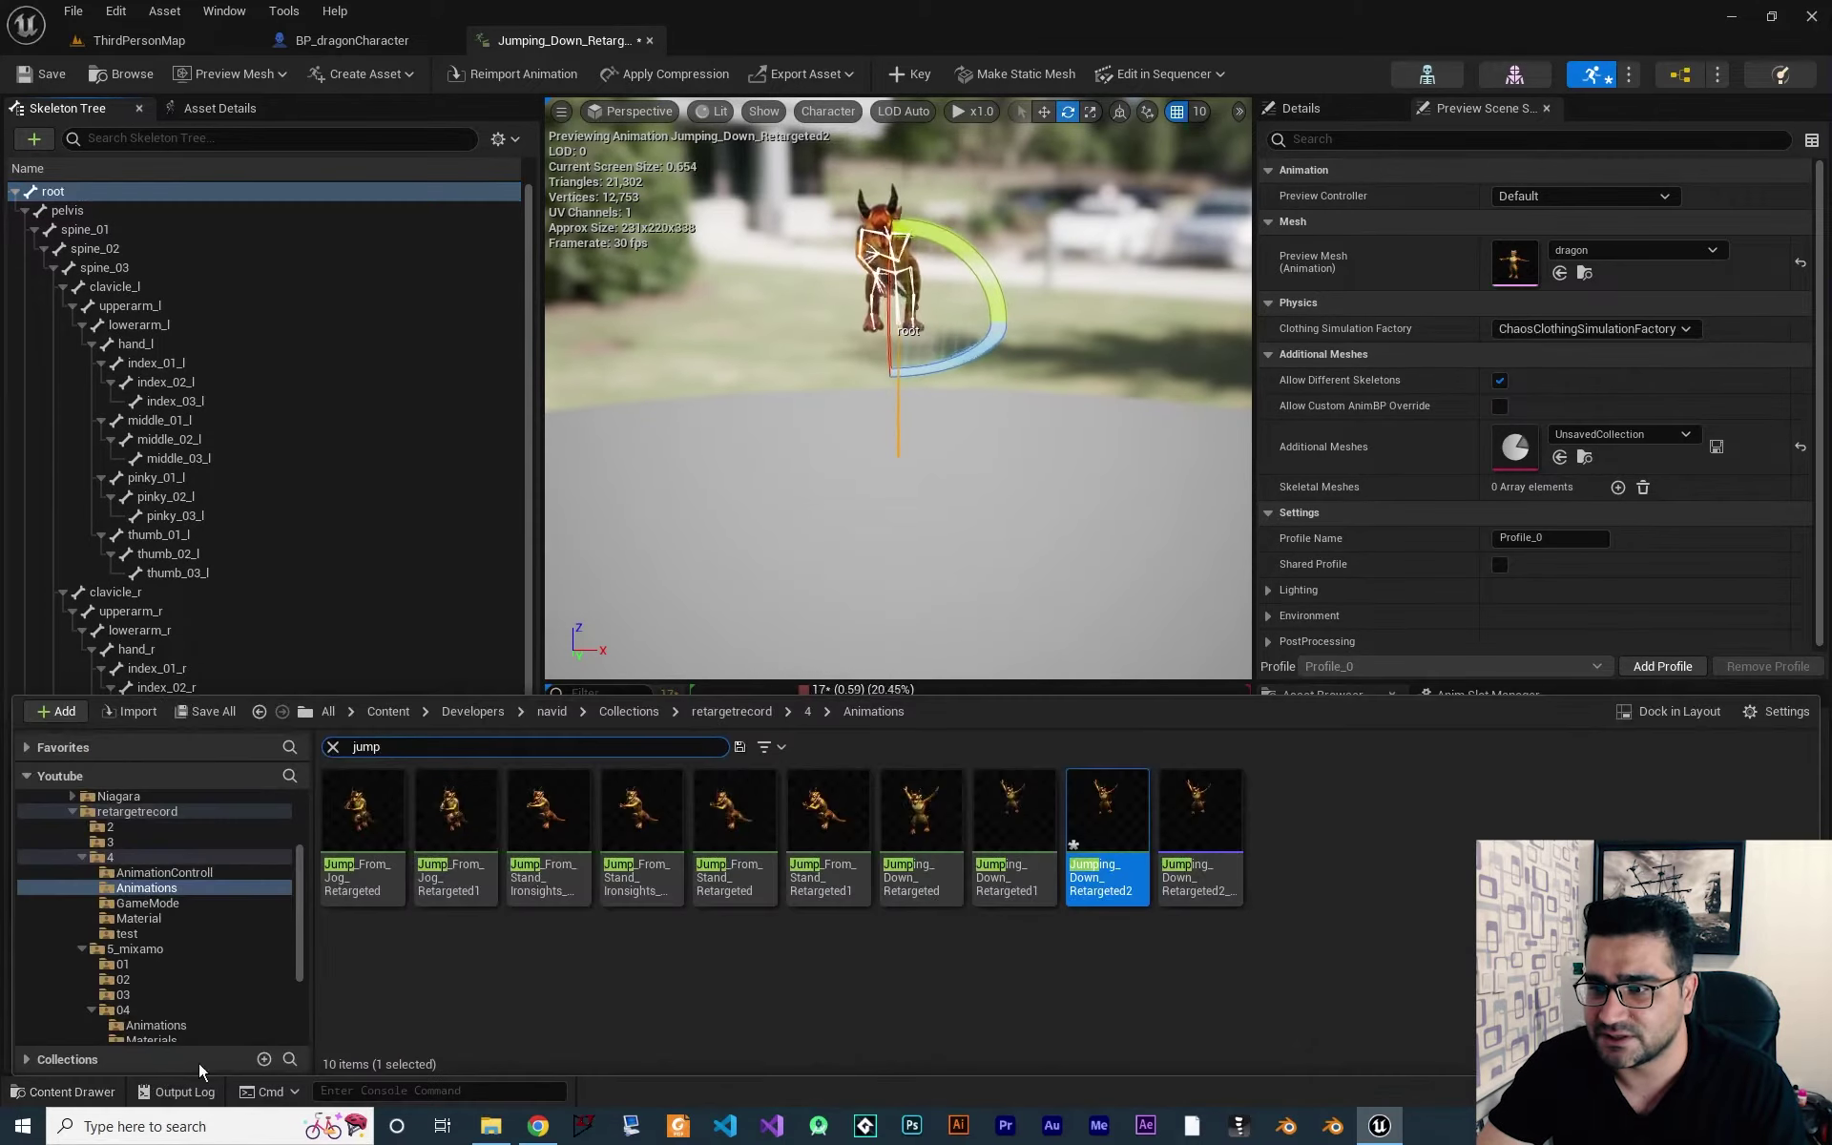
{"action": "right_click", "coordinate": [1105, 830]}
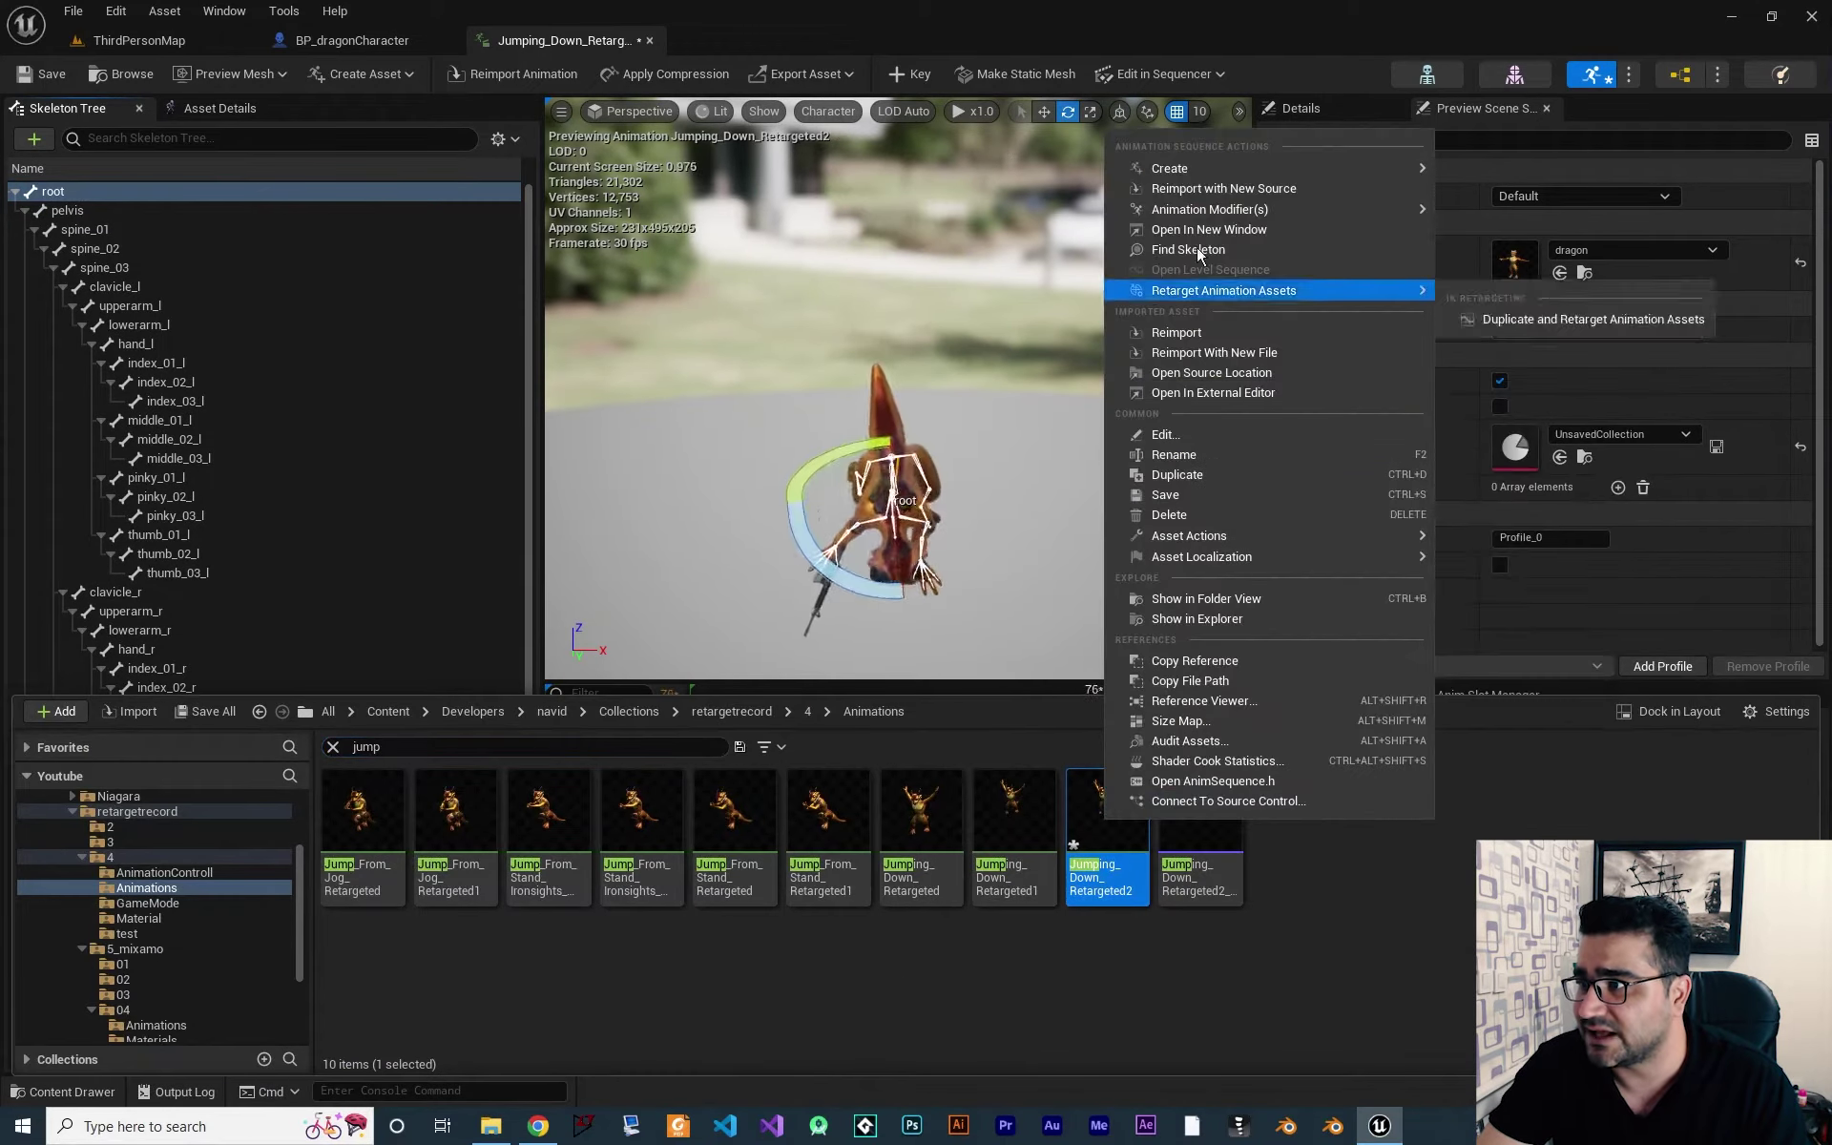
{"action": "mouse_move", "coordinate": [1195, 168]}
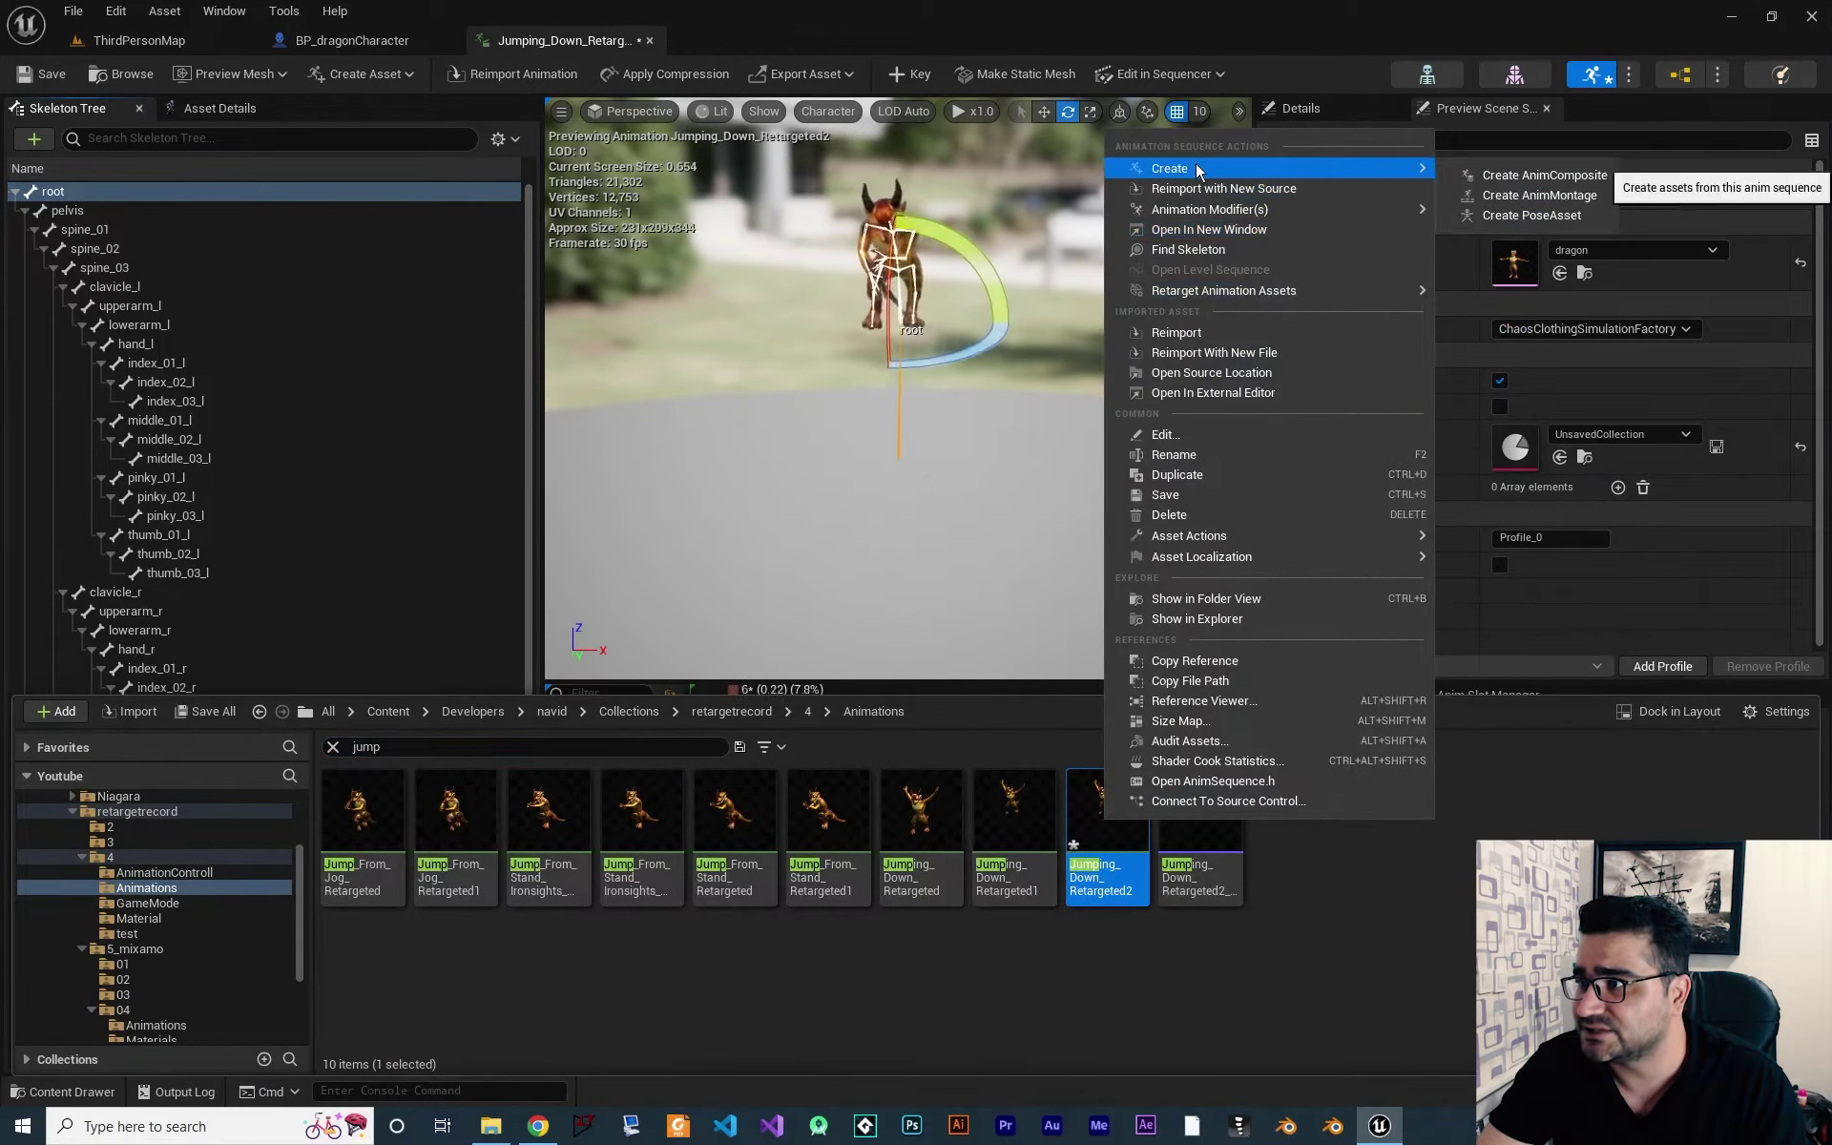
{"action": "left_click", "coordinate": [1566, 196]}
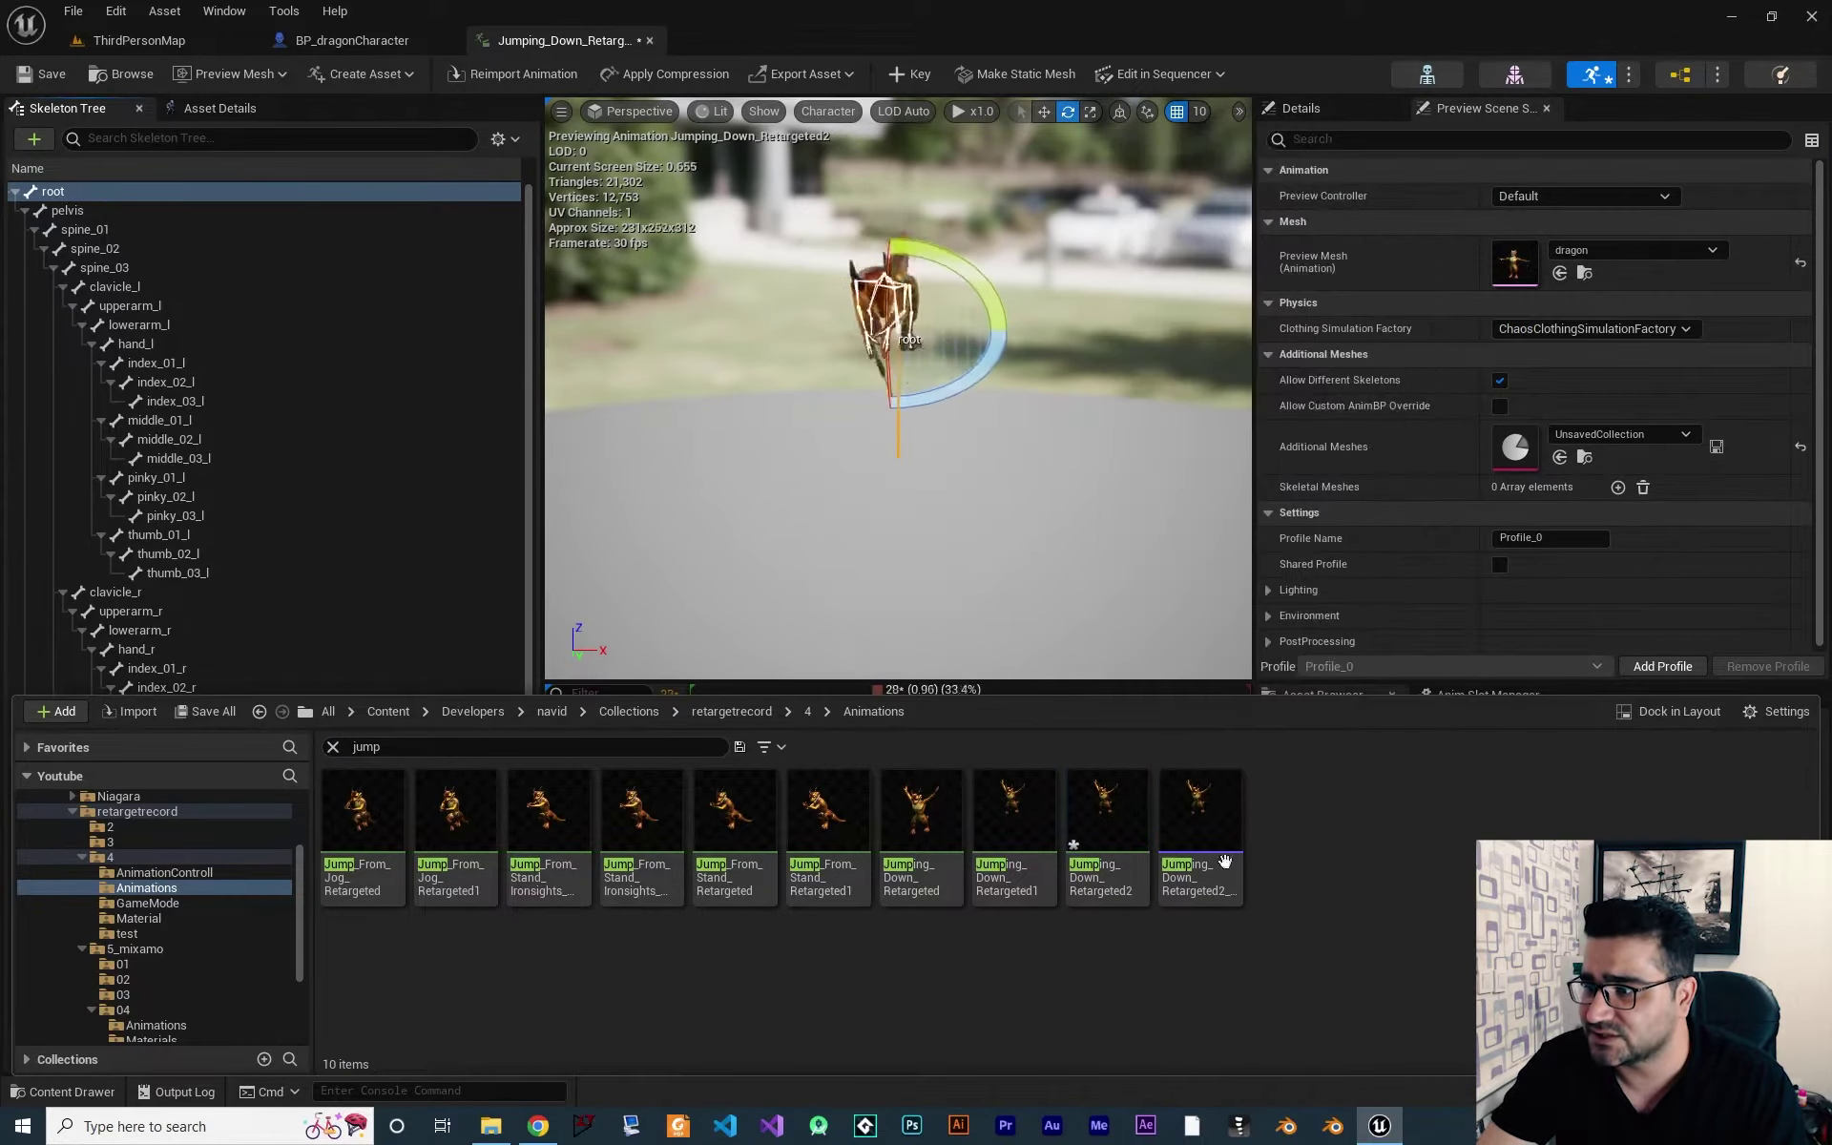
Re-enable EnableRootMotion in the animation's Asset Details.
{"action": "left_click", "coordinate": [675, 410]}
{"action": "left_click", "coordinate": [204, 113]}
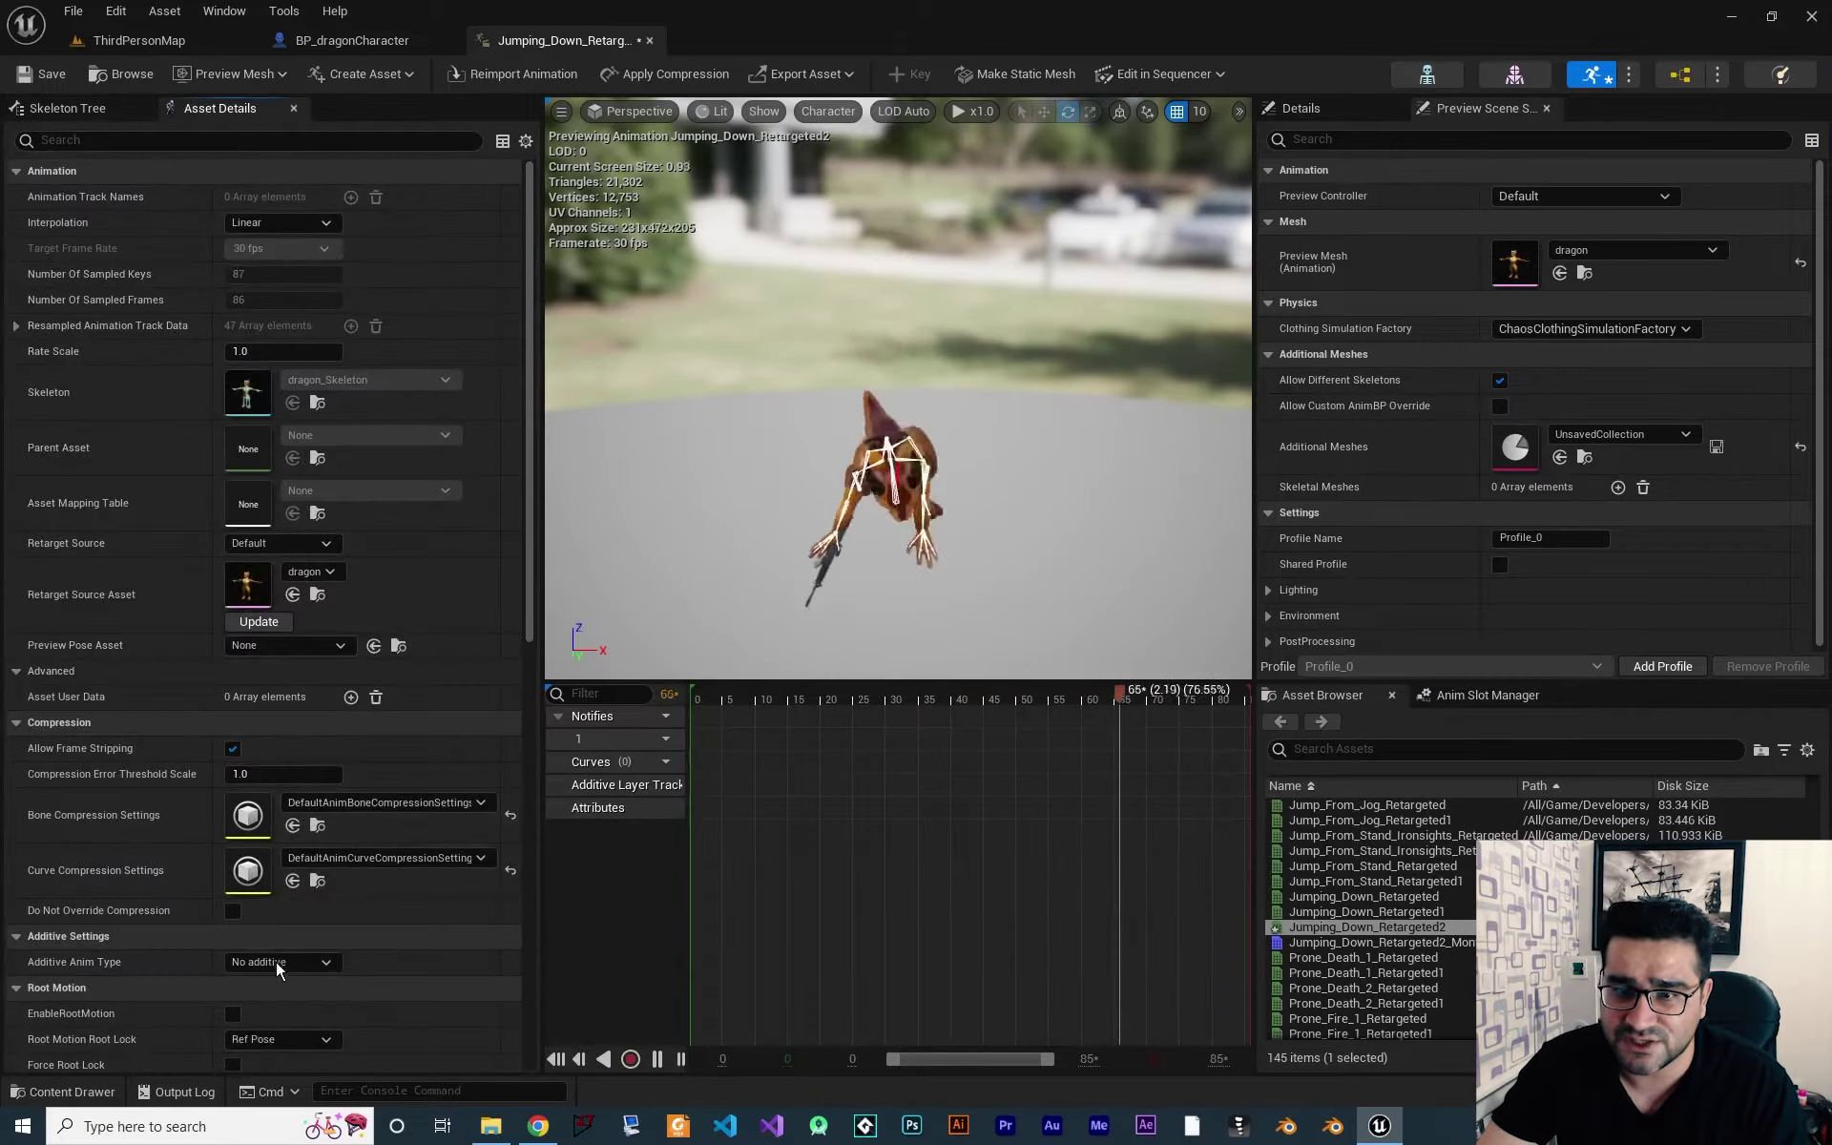
{"action": "left_click", "coordinate": [232, 1013]}
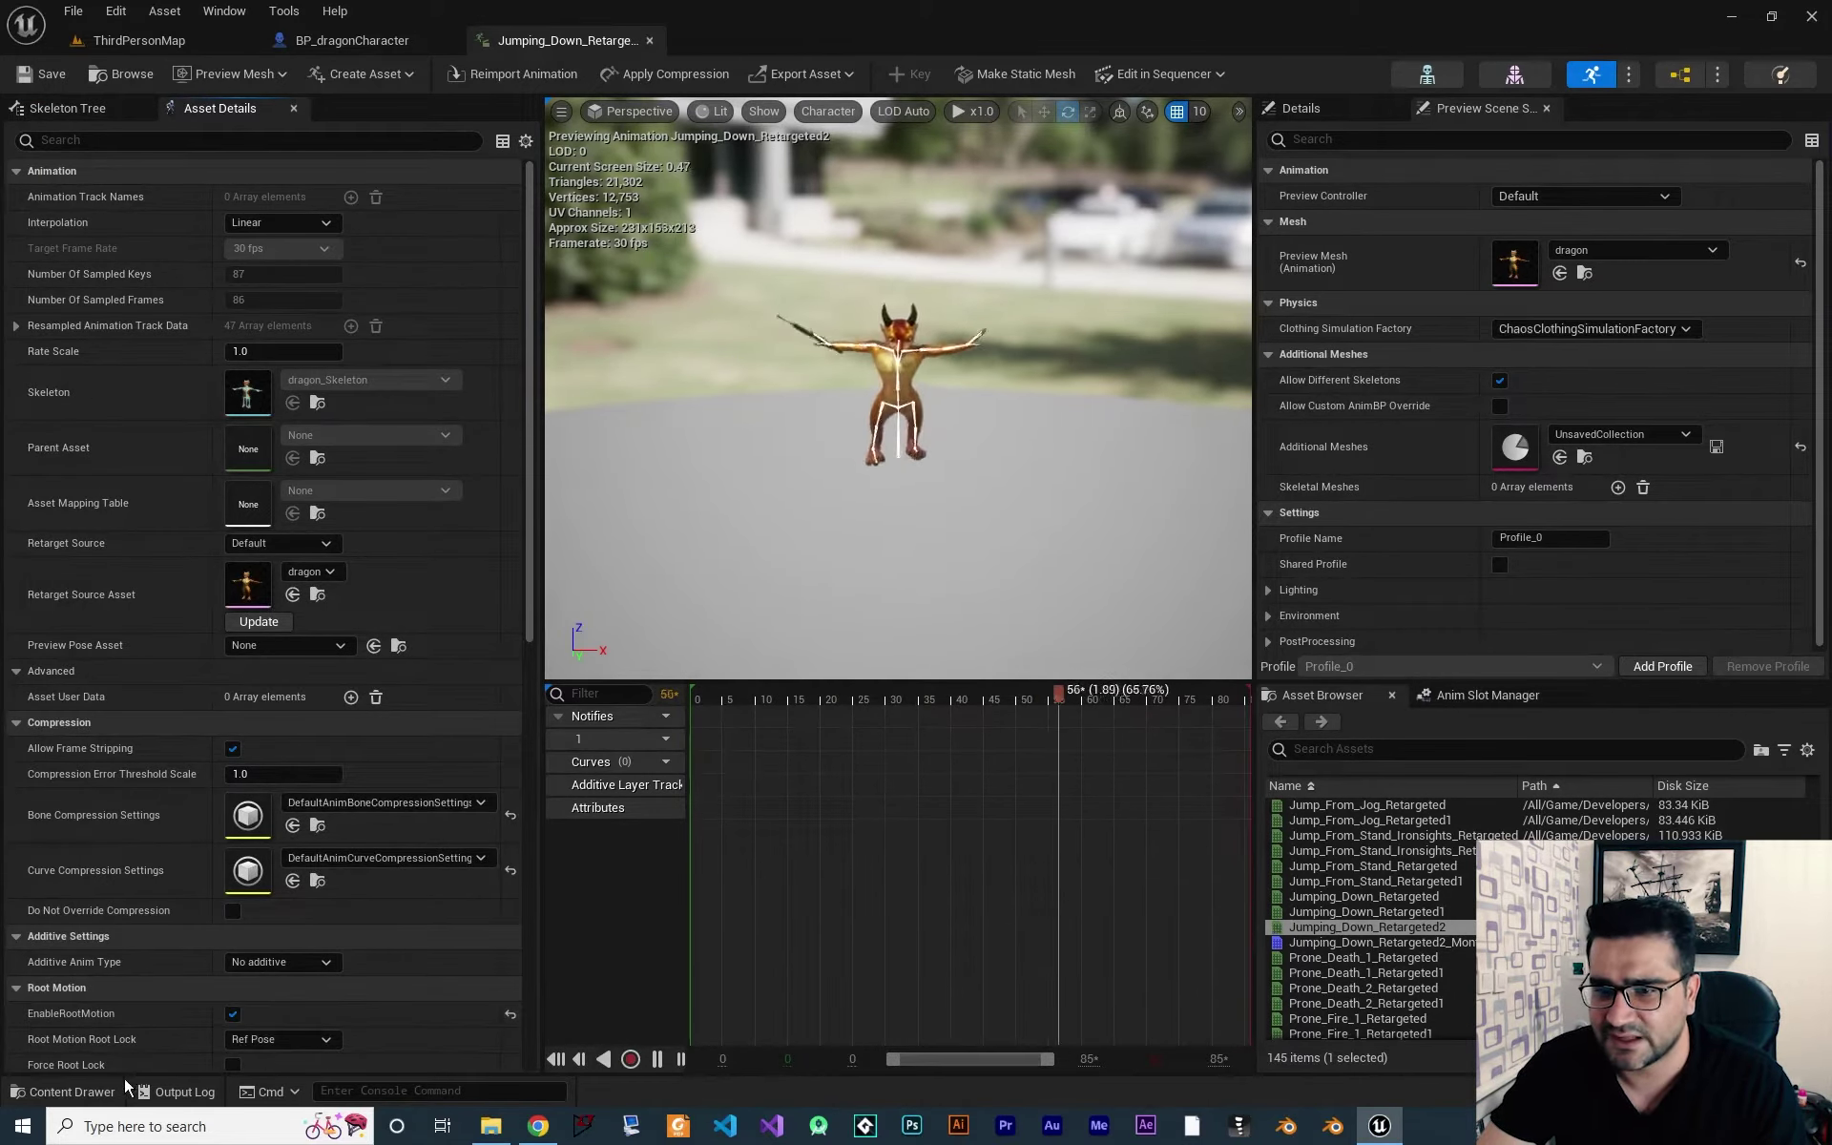
Create Jumping_Down_Retargeted2_Montage from the animation again, now with root motion on.
{"action": "left_click", "coordinate": [72, 1092]}
{"action": "right_click", "coordinate": [1089, 872]}
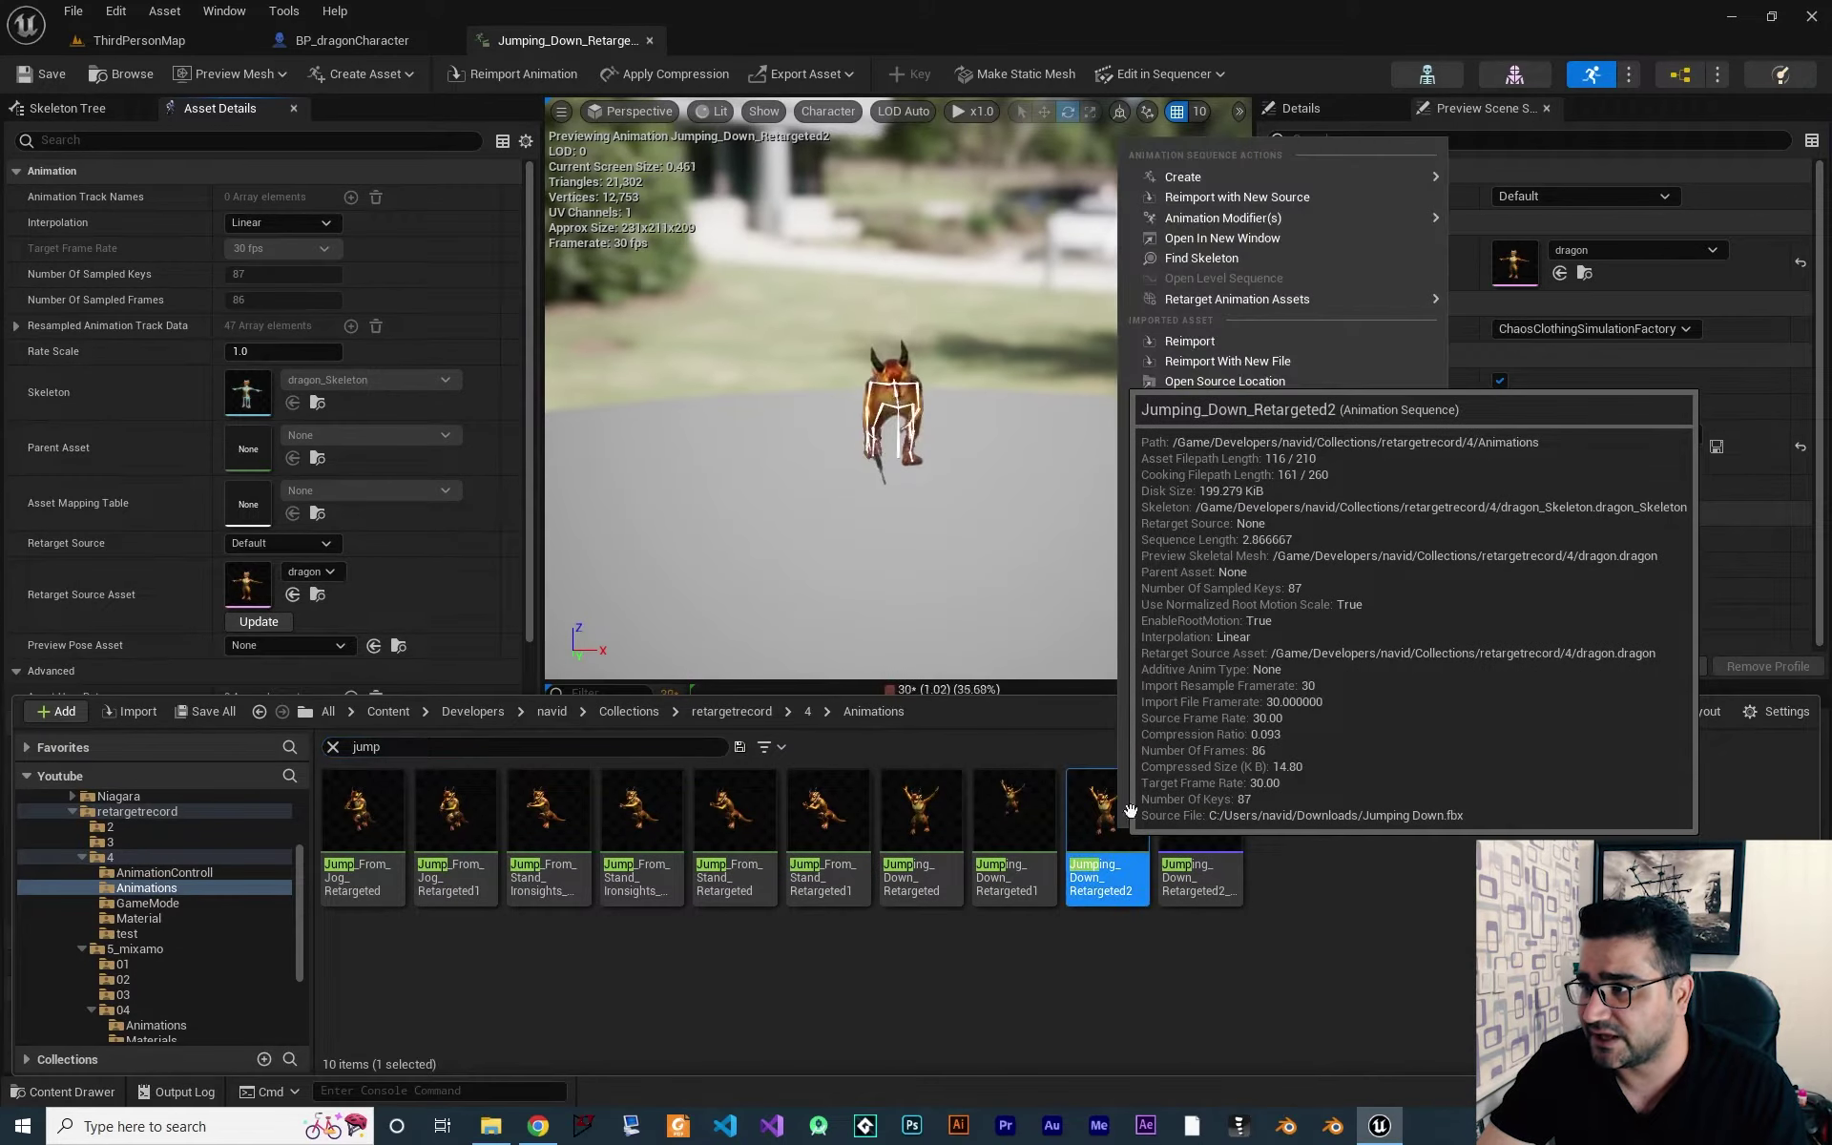
{"action": "mouse_move", "coordinate": [1212, 181]}
{"action": "left_click", "coordinate": [1543, 205]}
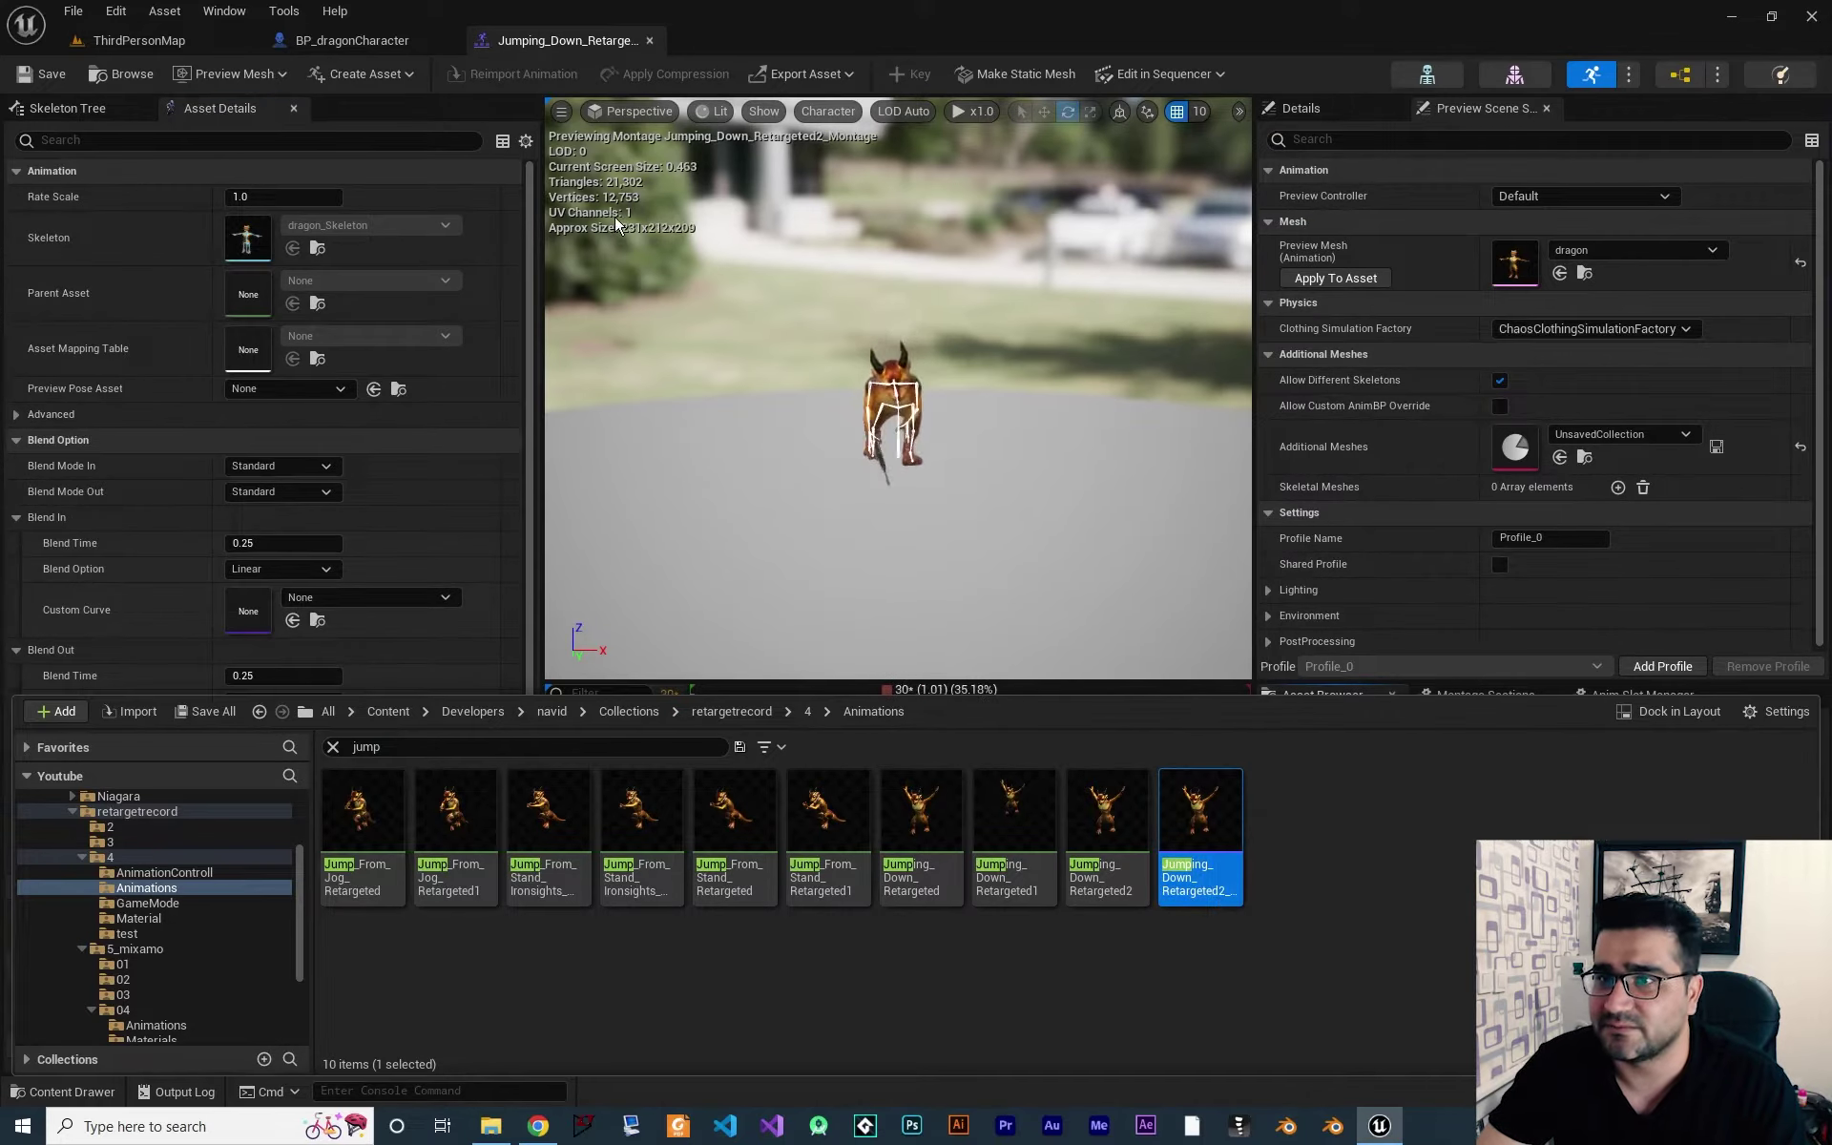
{"action": "left_click", "coordinate": [1168, 551]}
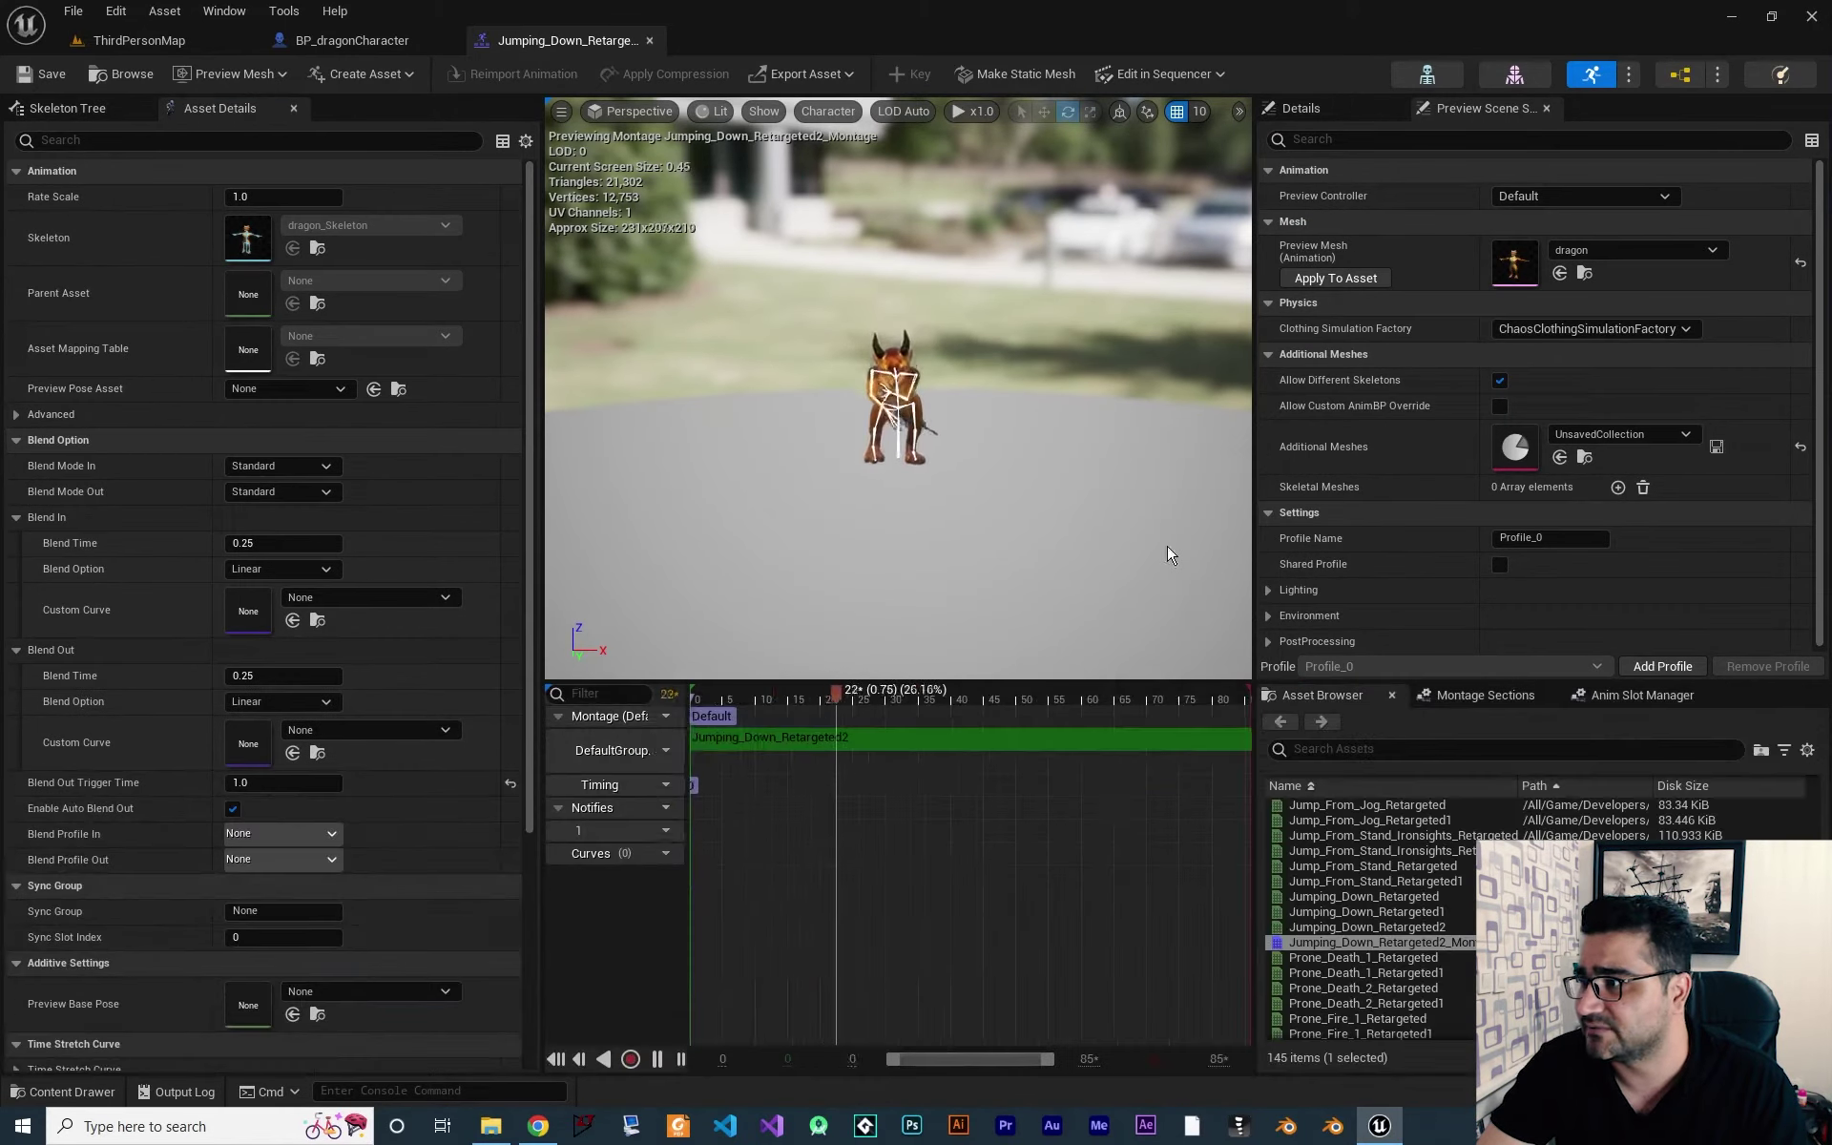
{"action": "left_click", "coordinate": [1608, 698]}
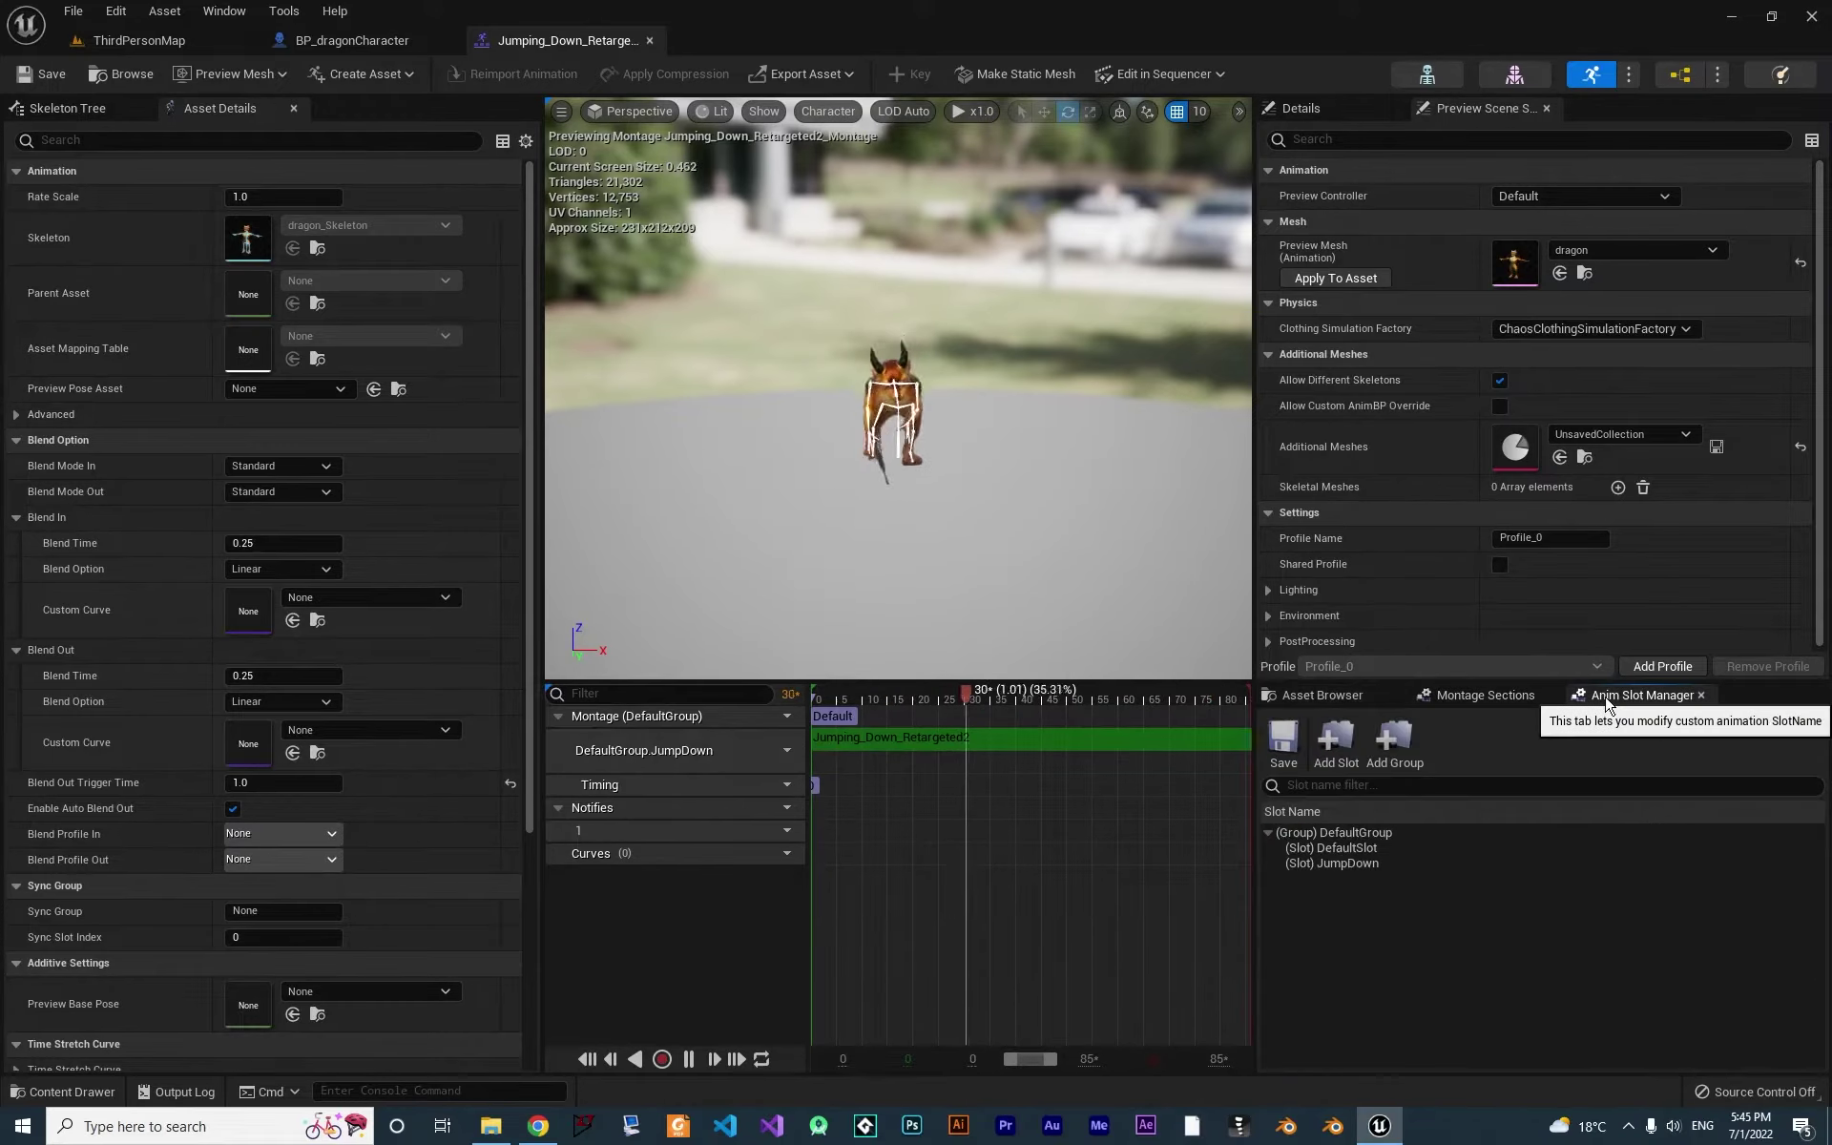
{"action": "left_click", "coordinate": [1336, 866]}
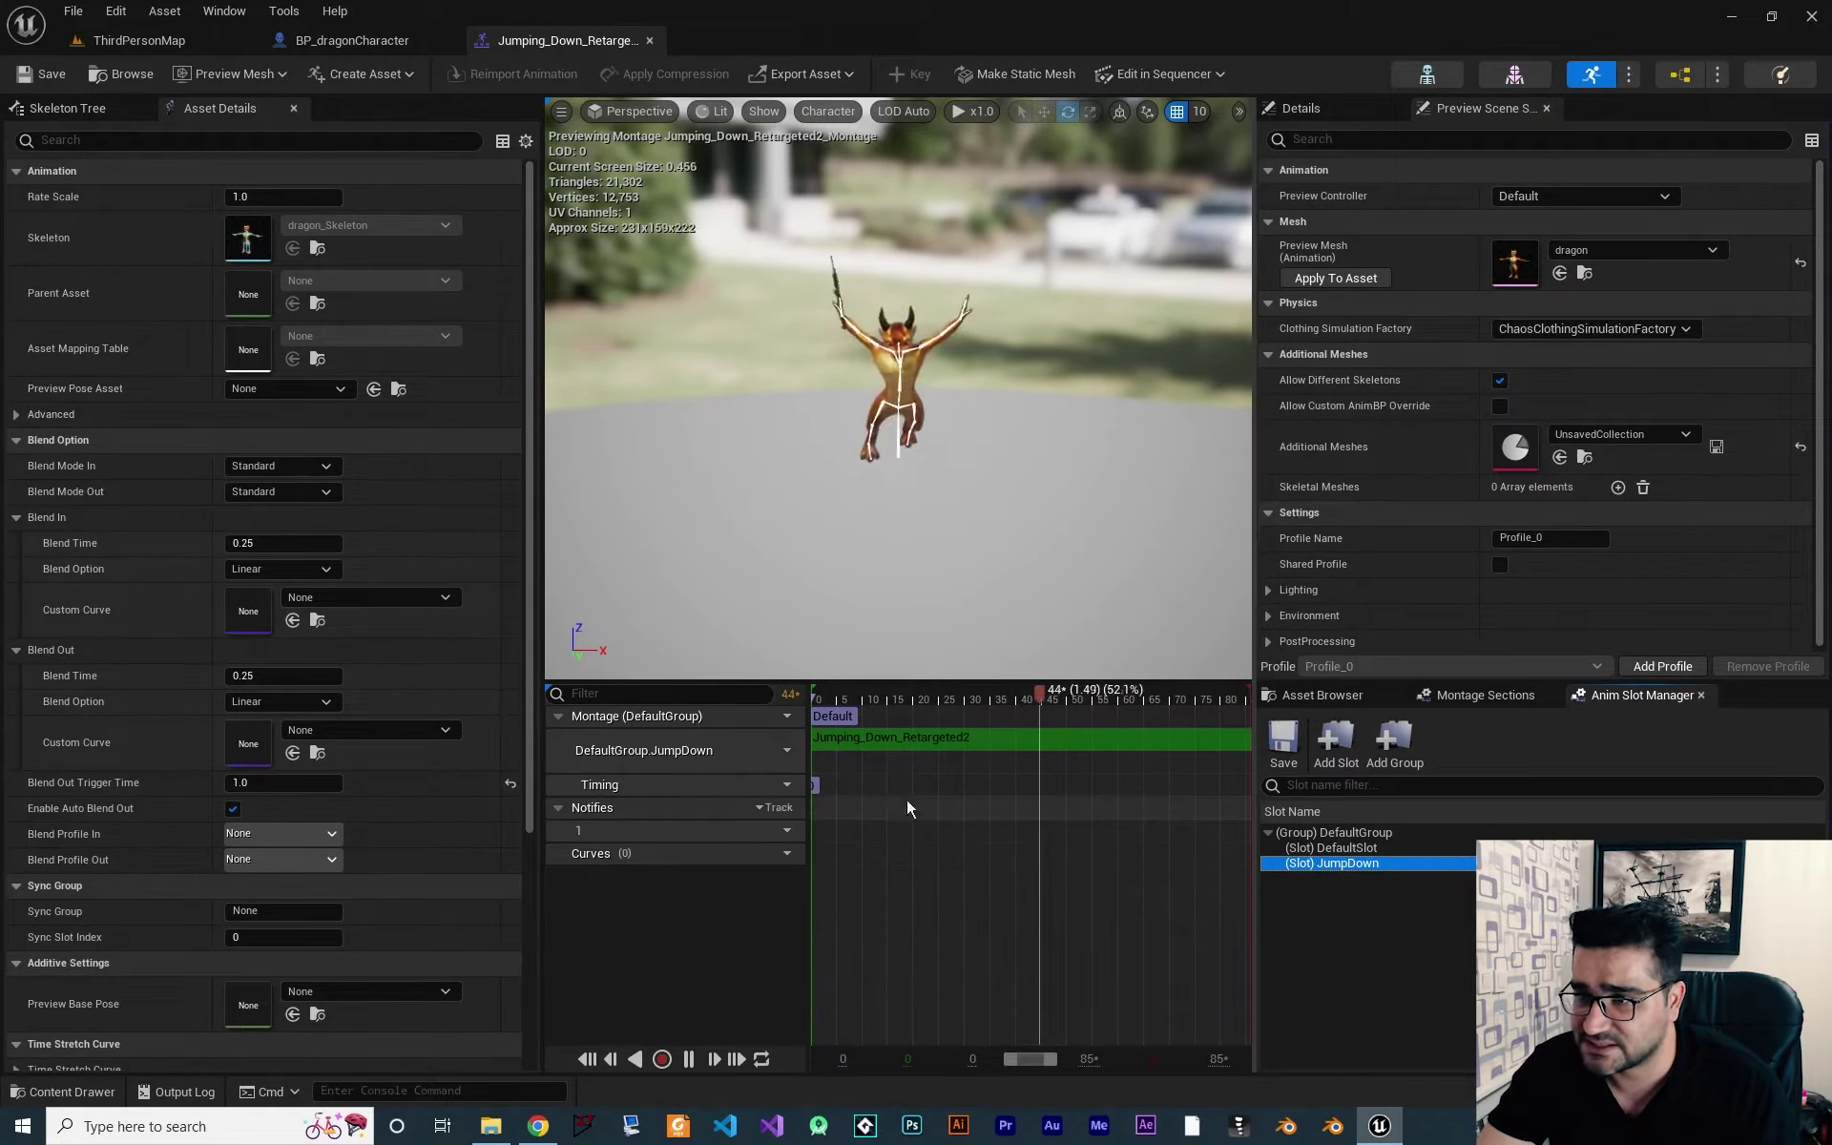
{"action": "left_click", "coordinate": [783, 751]}
{"action": "mouse_move", "coordinate": [820, 818]}
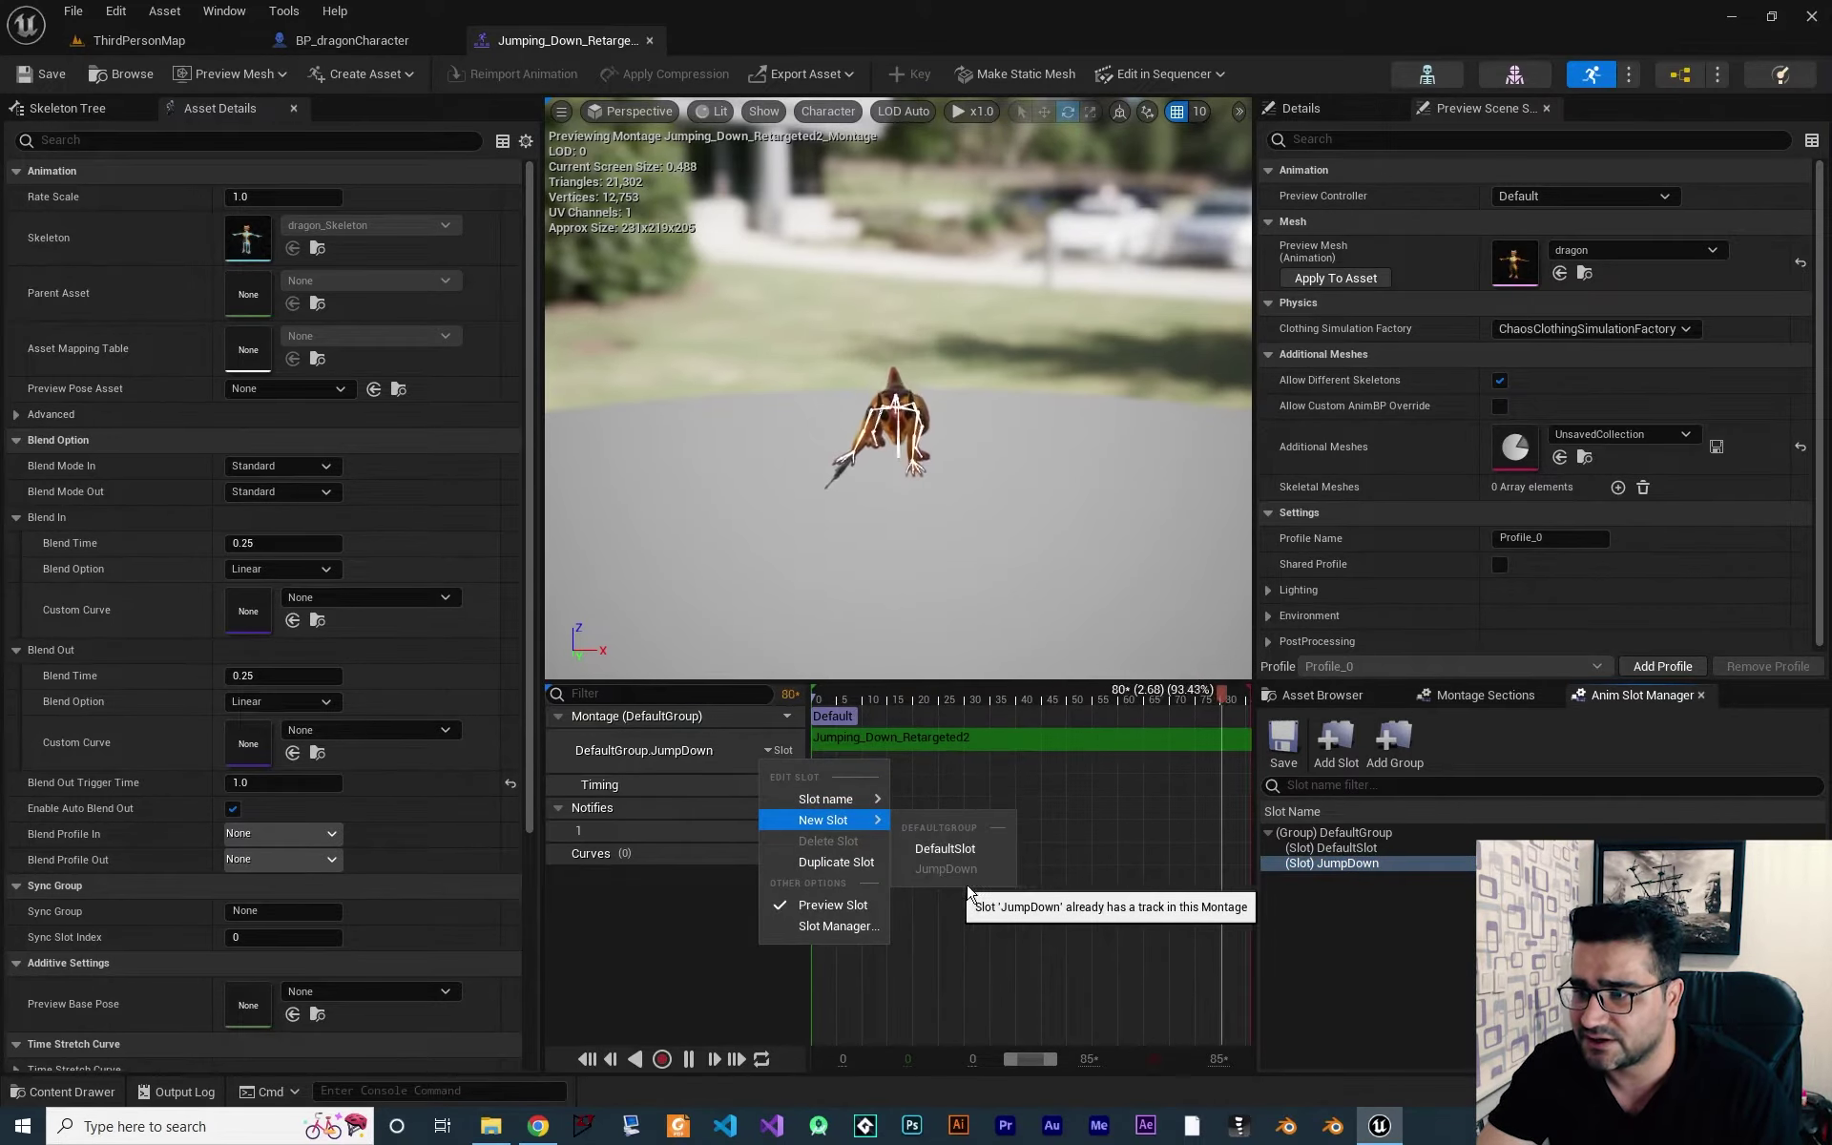
{"action": "left_click", "coordinate": [1036, 953]}
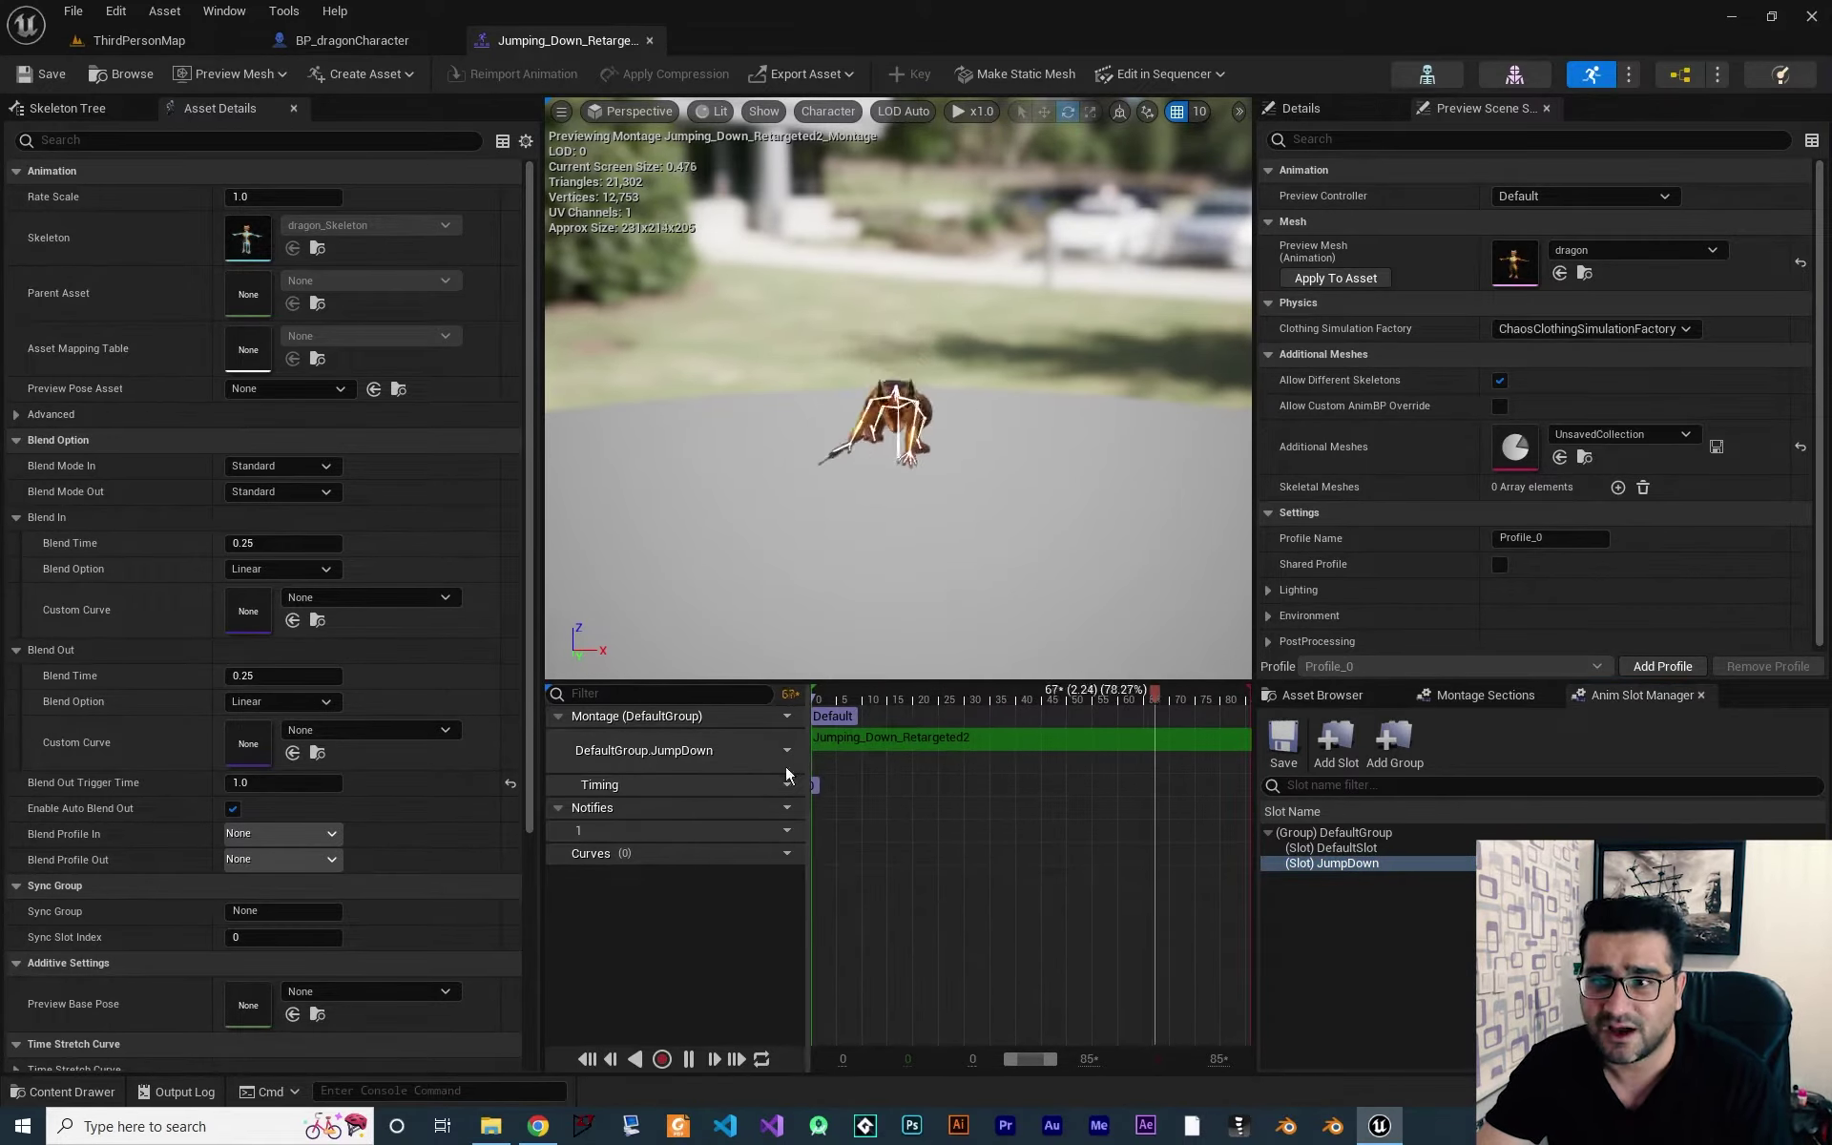
Open AB_dragon from the AnimationControll folder, with the search cleared, and check its AnimGraph's JumpDown slot.
{"action": "left_click", "coordinate": [71, 1091]}
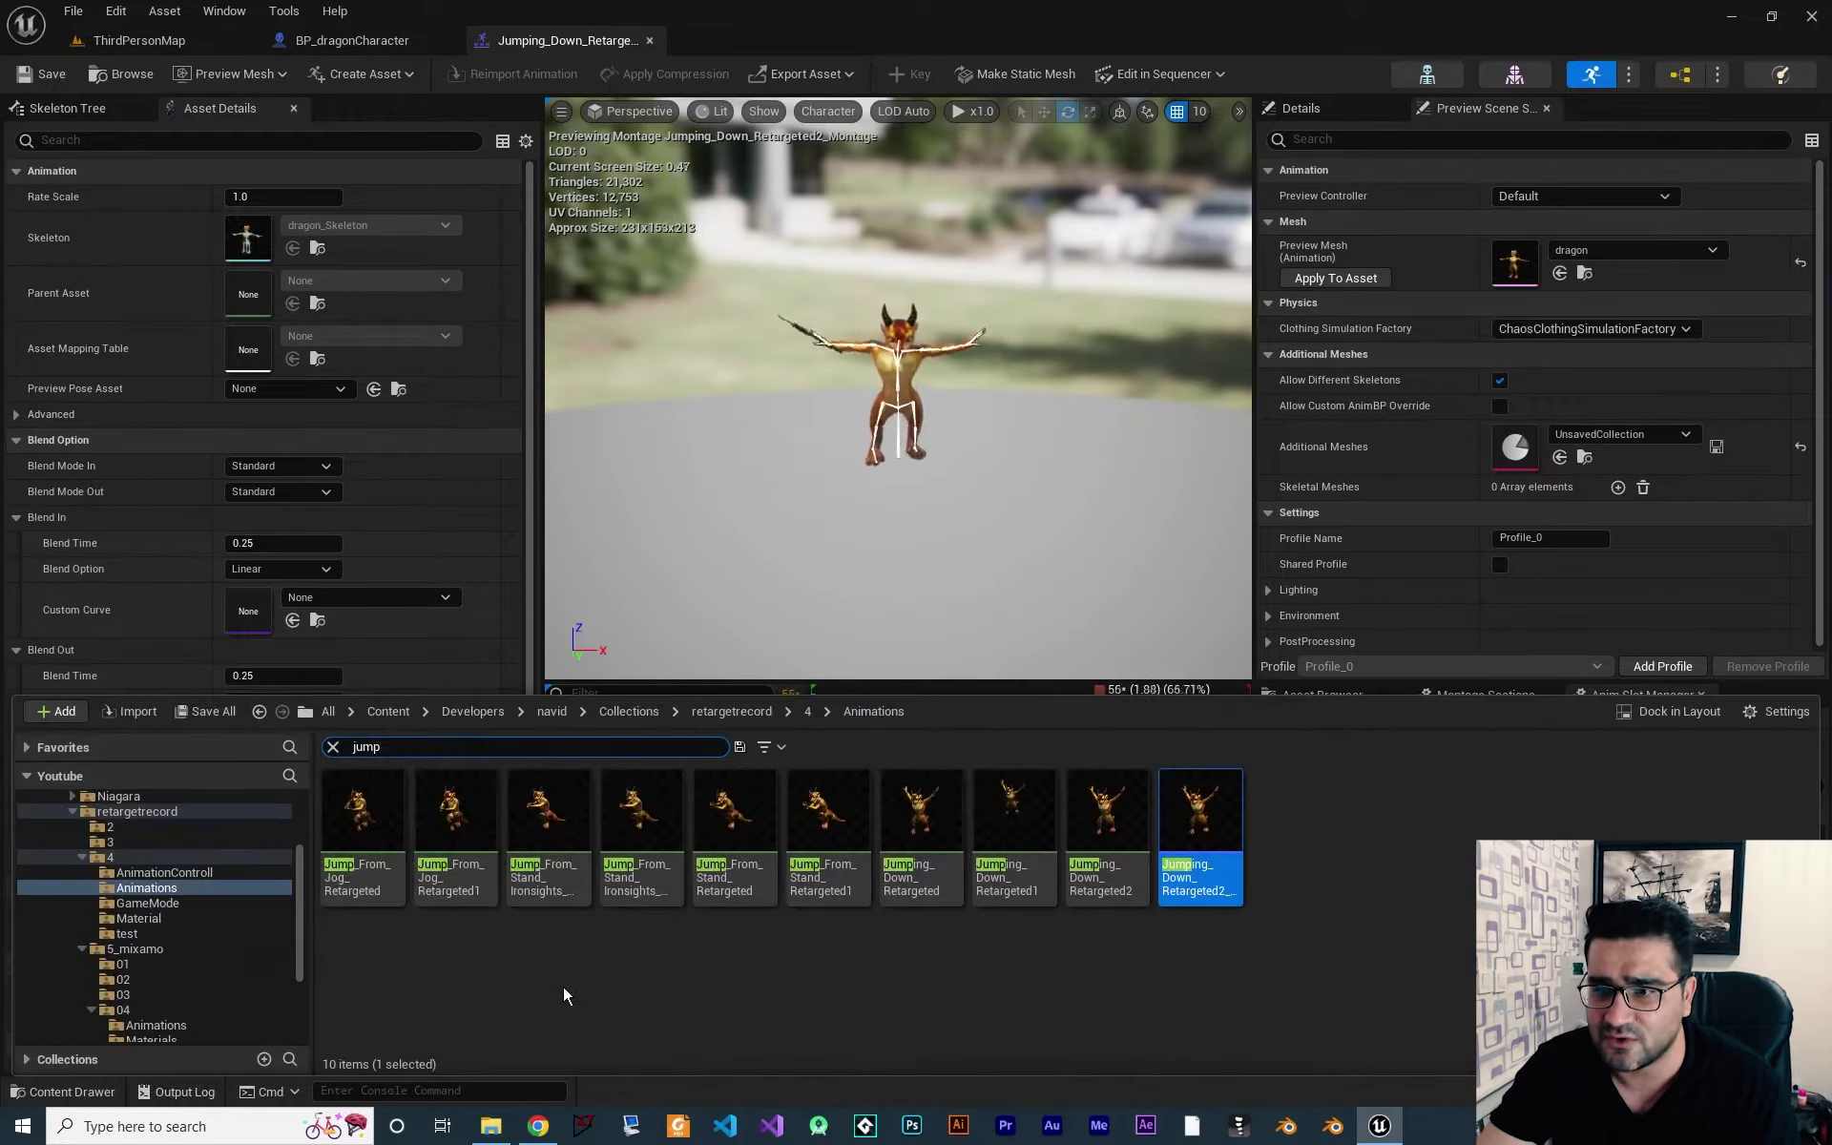
{"action": "left_click", "coordinate": [158, 872]}
{"action": "left_click", "coordinate": [333, 746]}
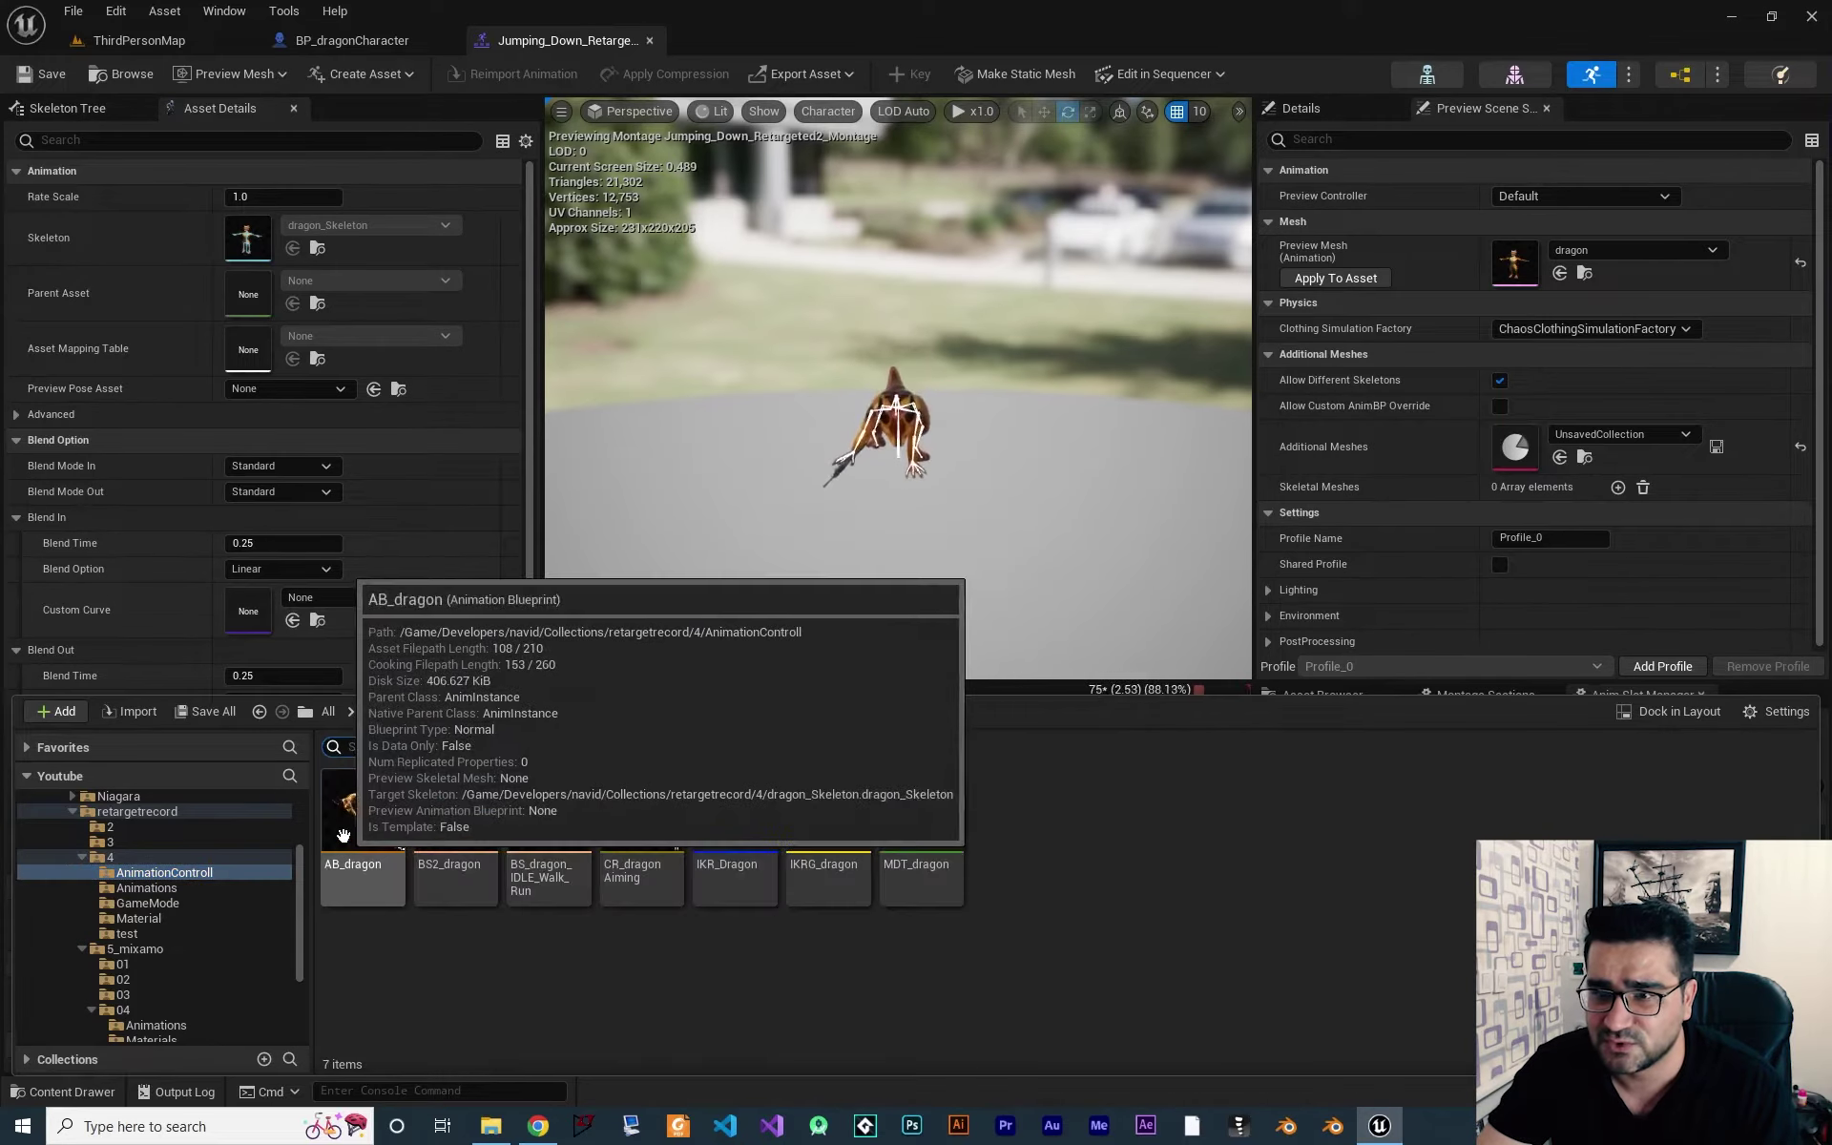
{"action": "double_click", "coordinate": [349, 813]}
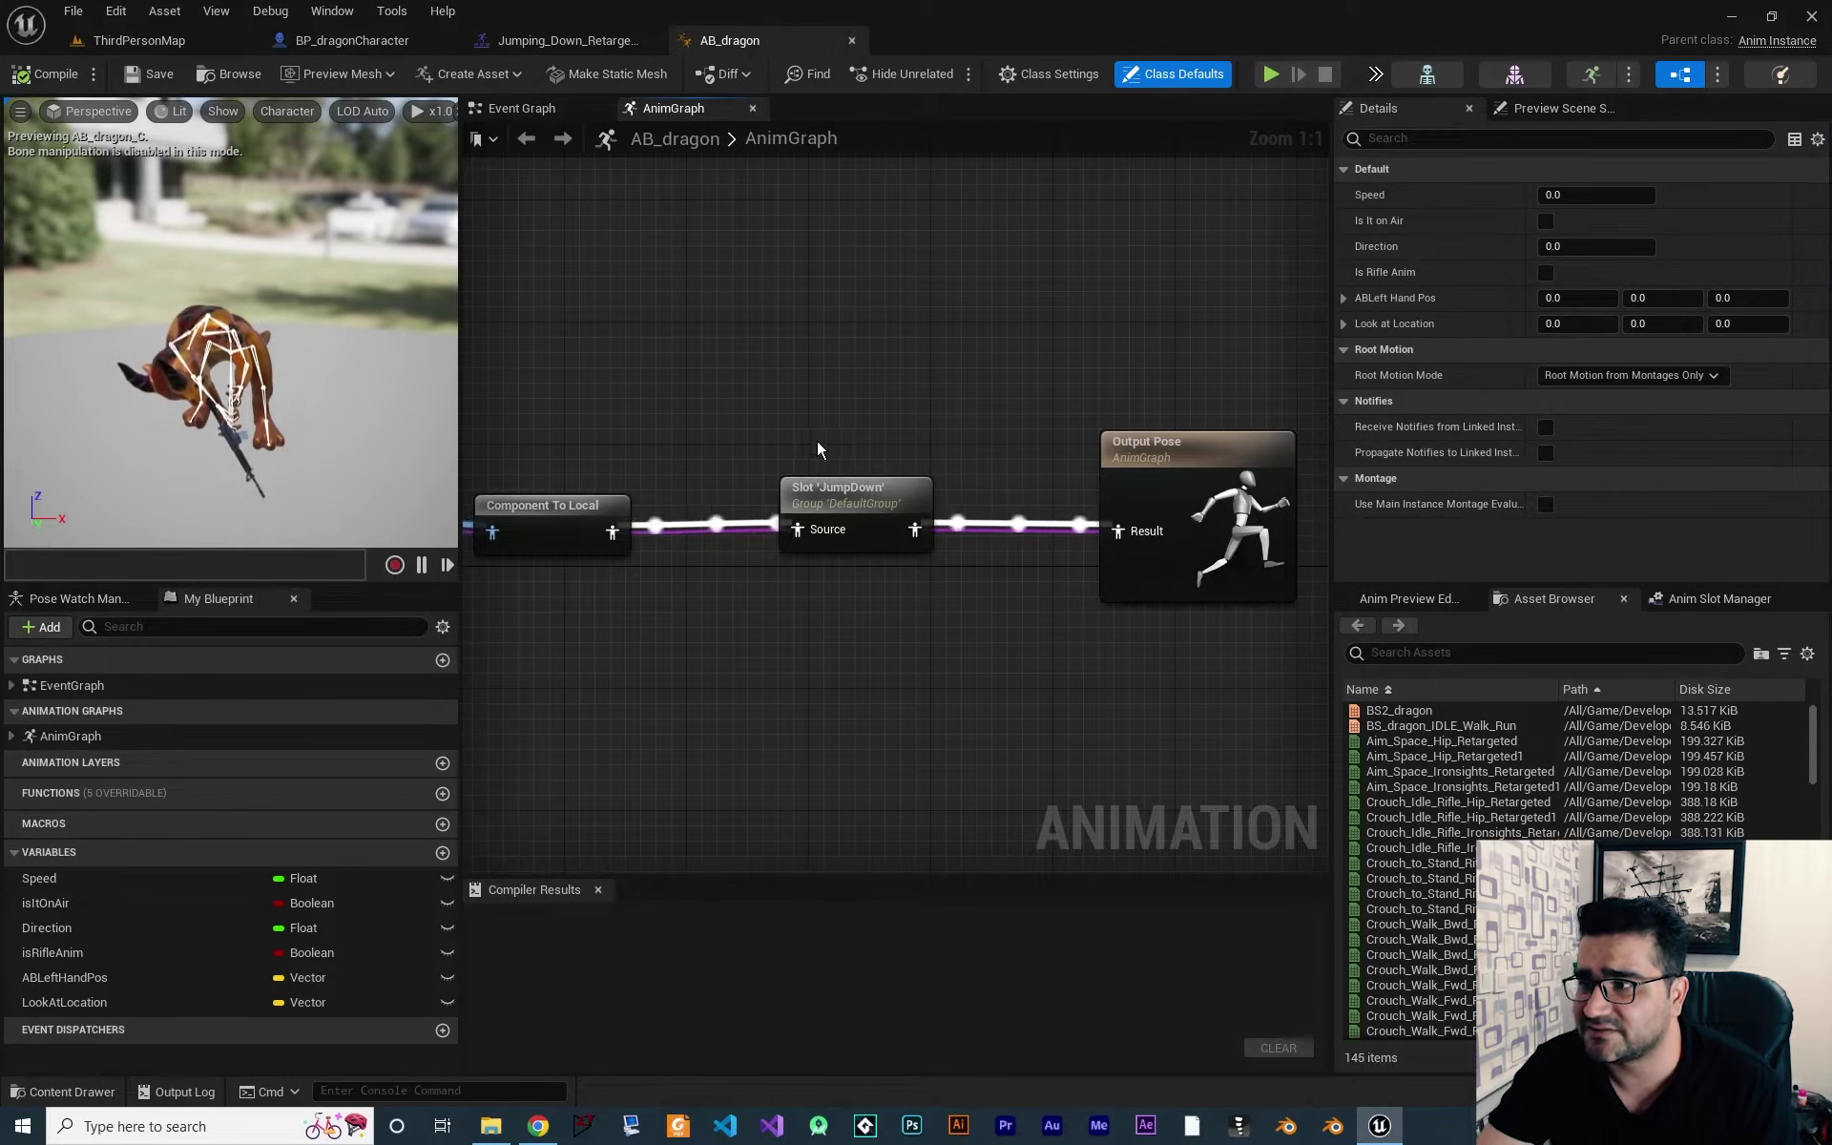
{"action": "right_click_drag", "start_coordinate": [893, 644], "coordinate": [827, 643]}
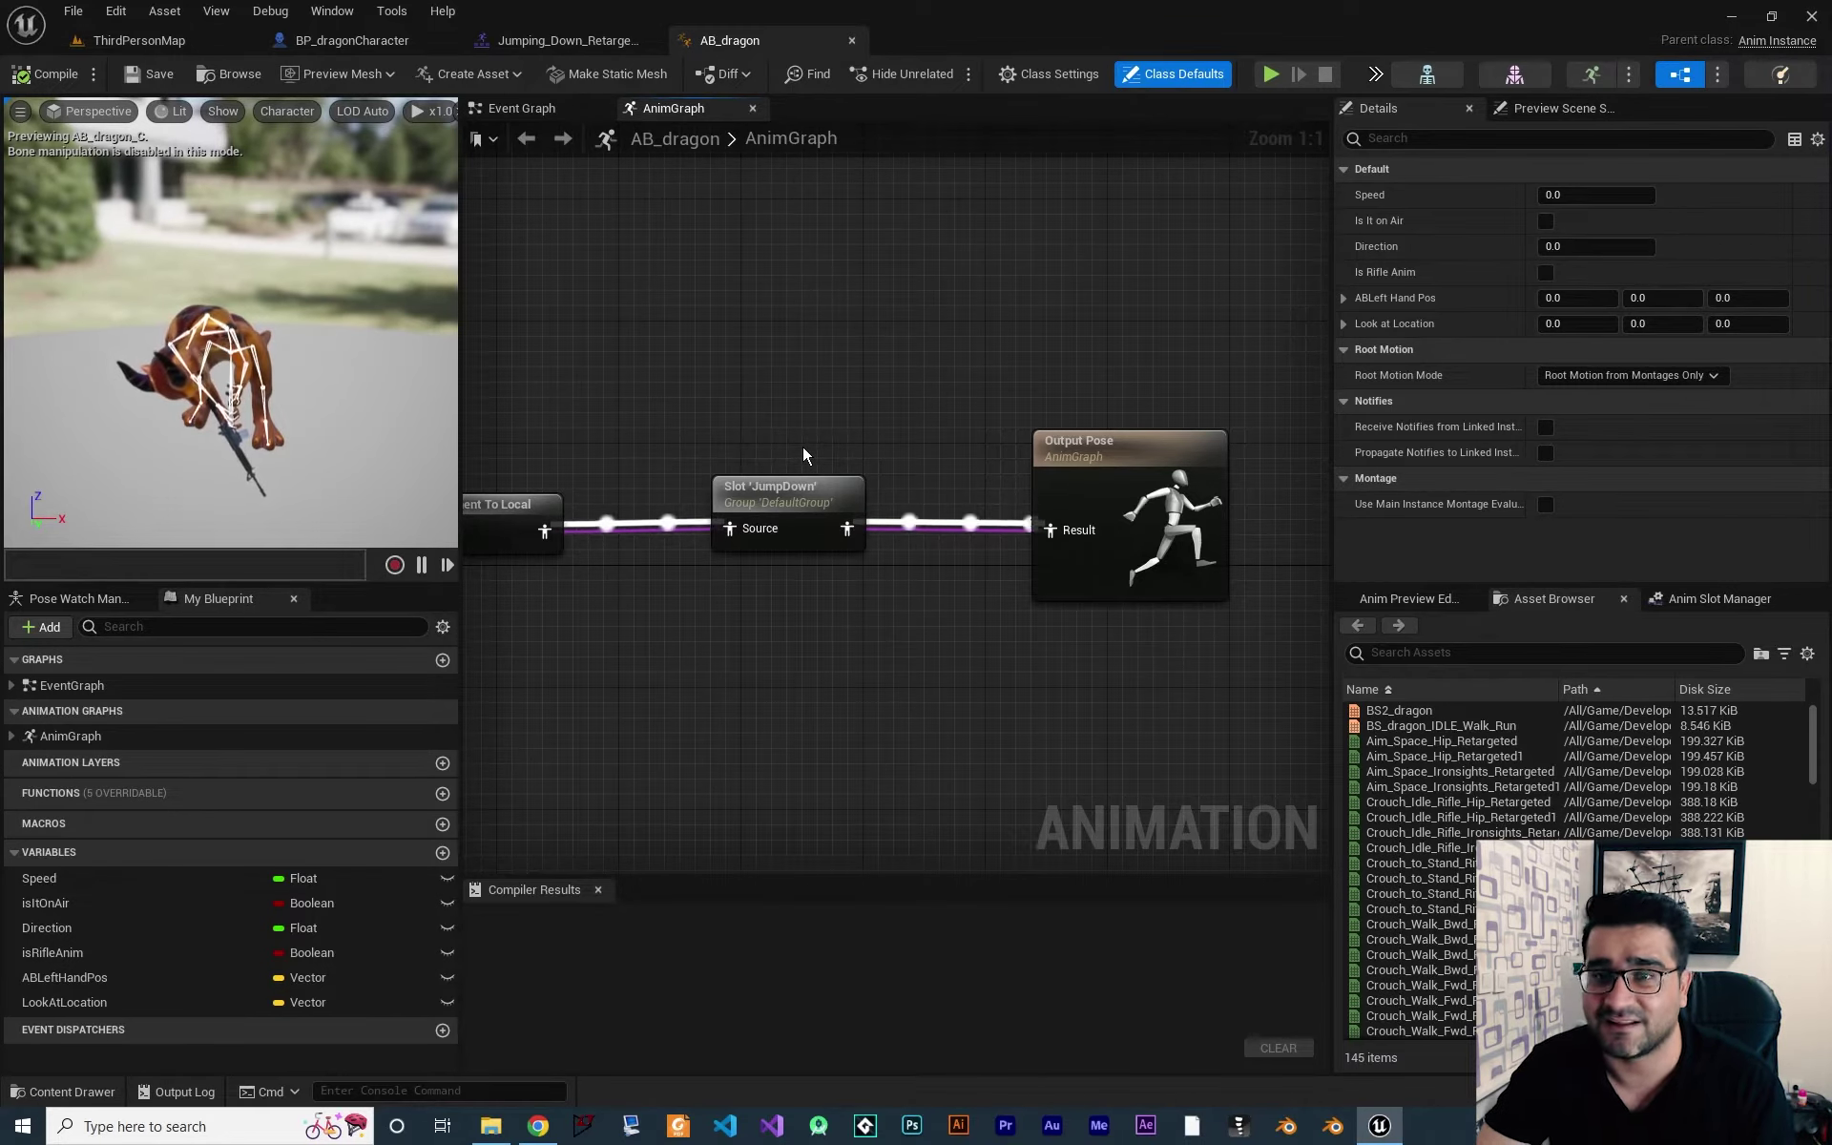
In BP_dragonCharacter's event graph, delete the Jump node attached to InputAction Jump.
{"action": "left_click", "coordinate": [852, 40]}
{"action": "left_click", "coordinate": [401, 43]}
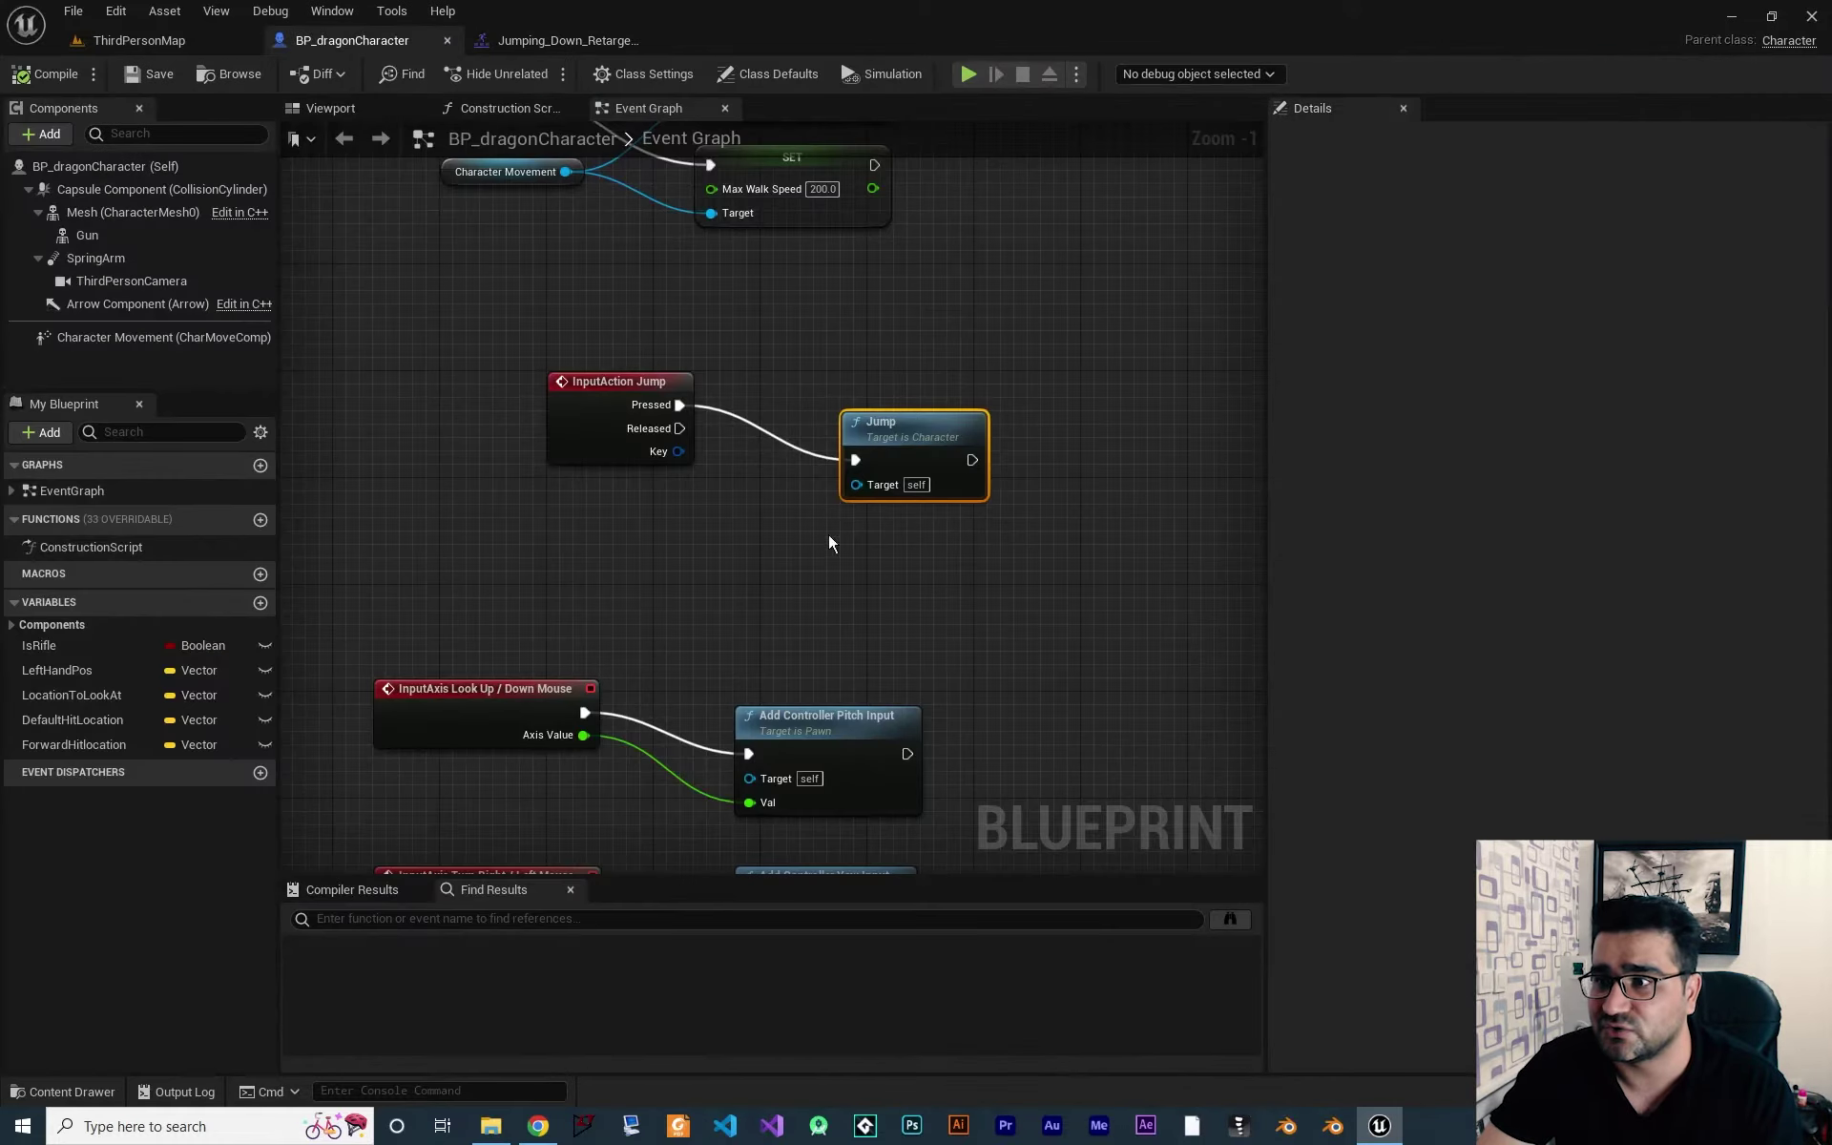
{"action": "right_click_drag", "start_coordinate": [830, 543], "coordinate": [778, 672]}
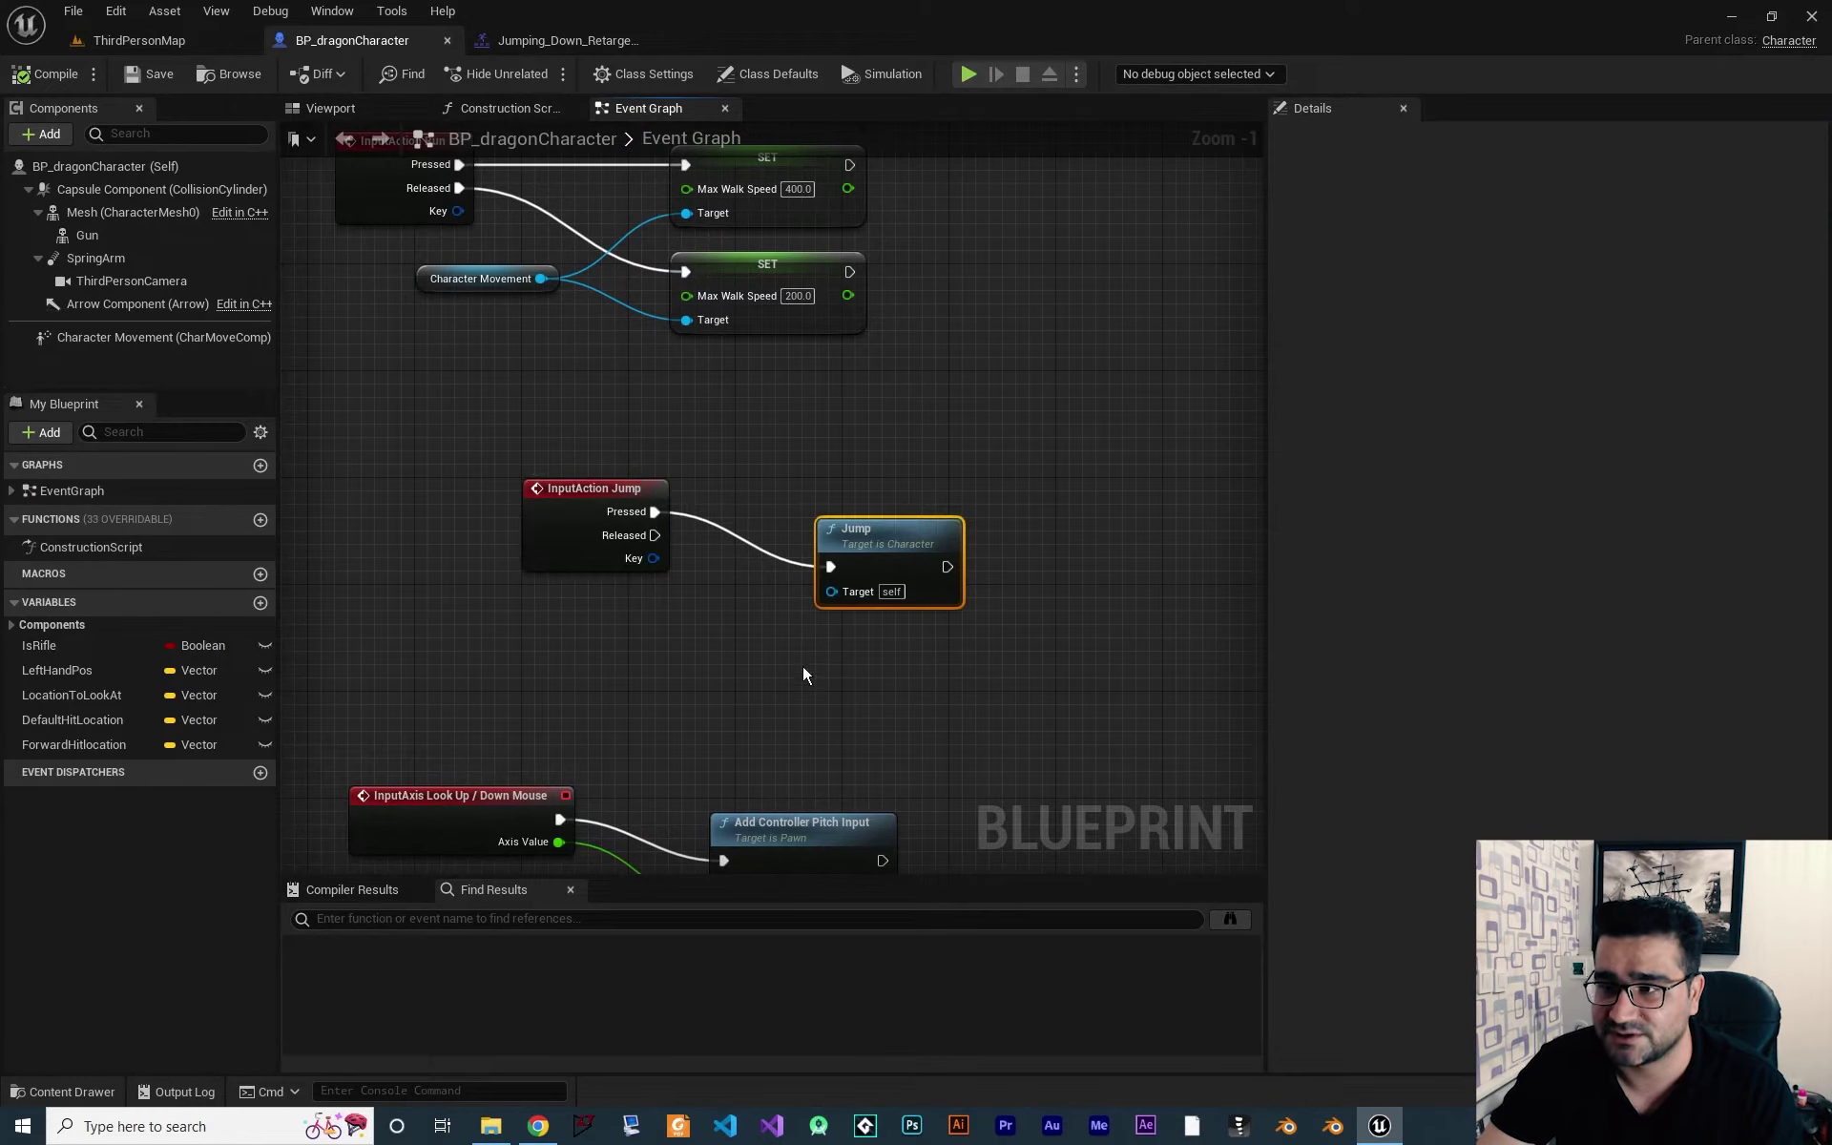
{"action": "right_click_drag", "start_coordinate": [804, 666], "coordinate": [684, 660]}
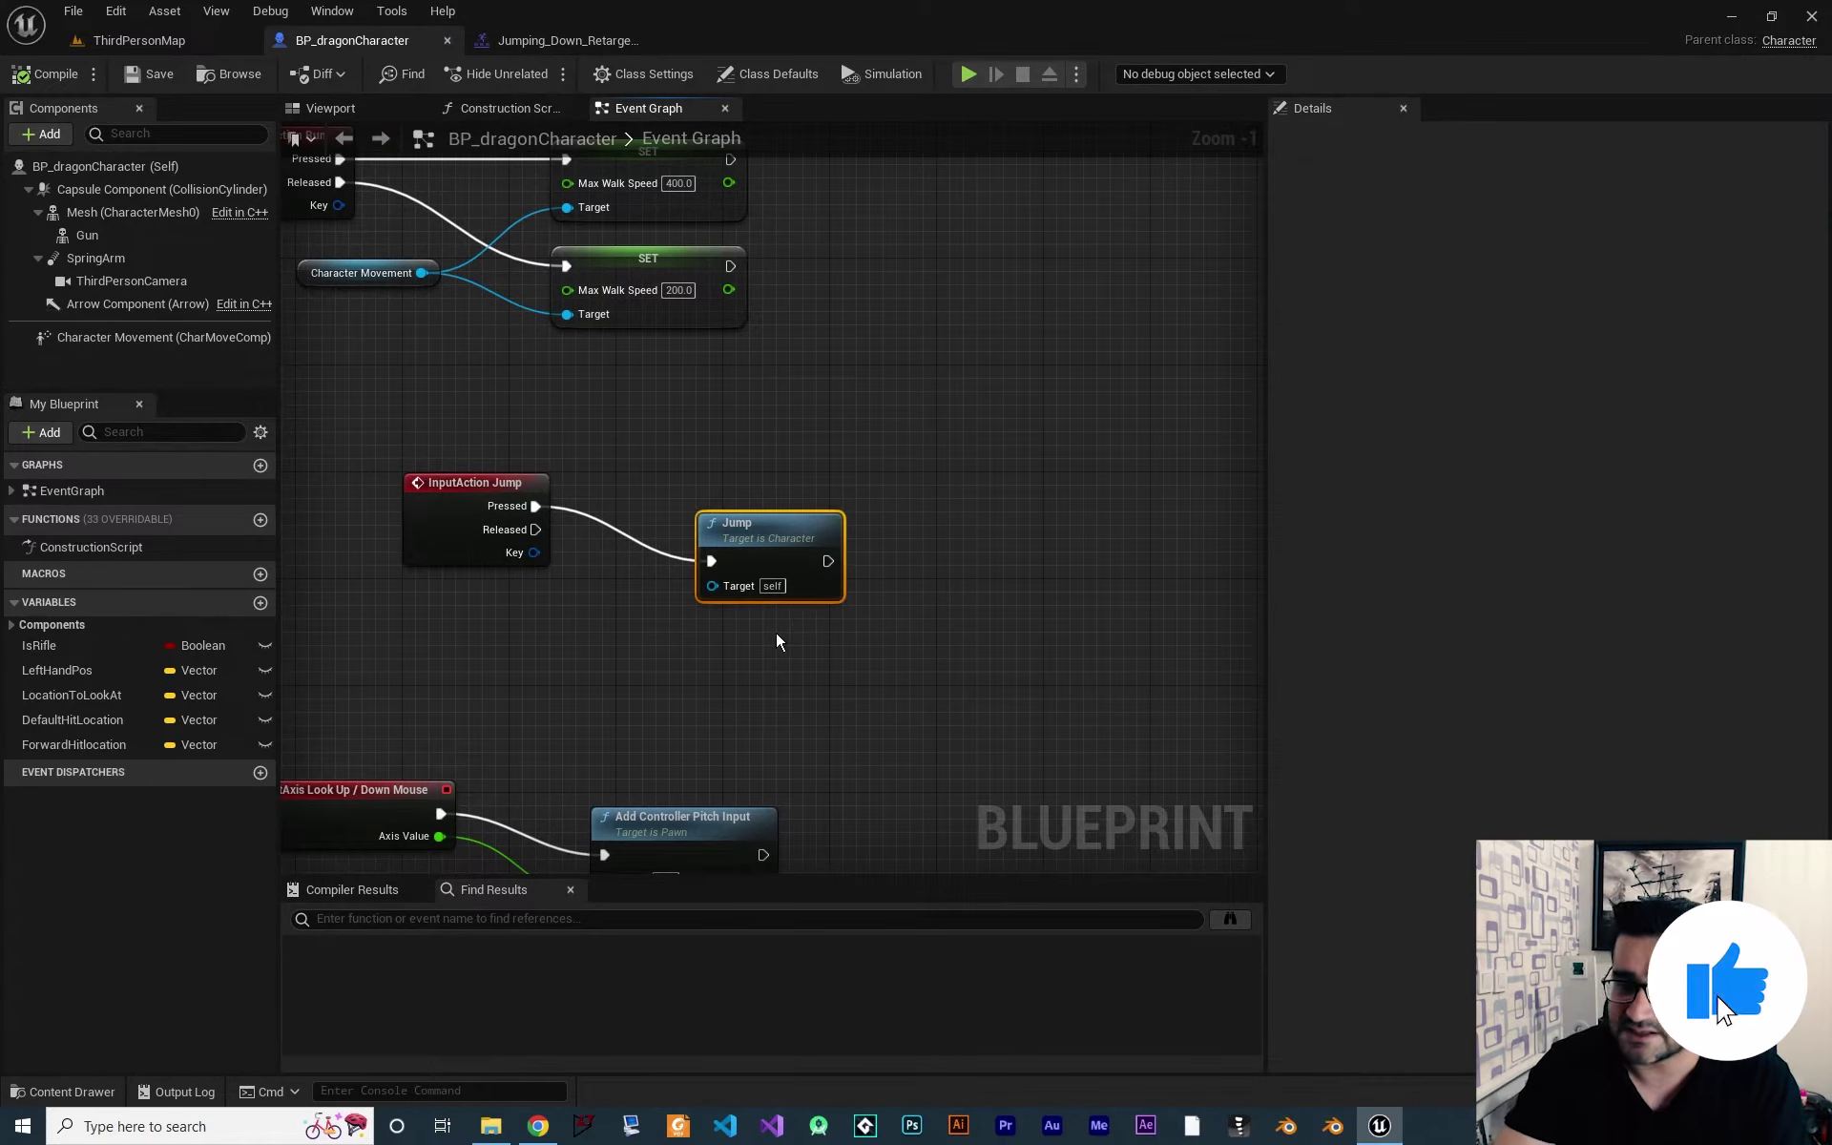
{"action": "key", "text": "Delete"}
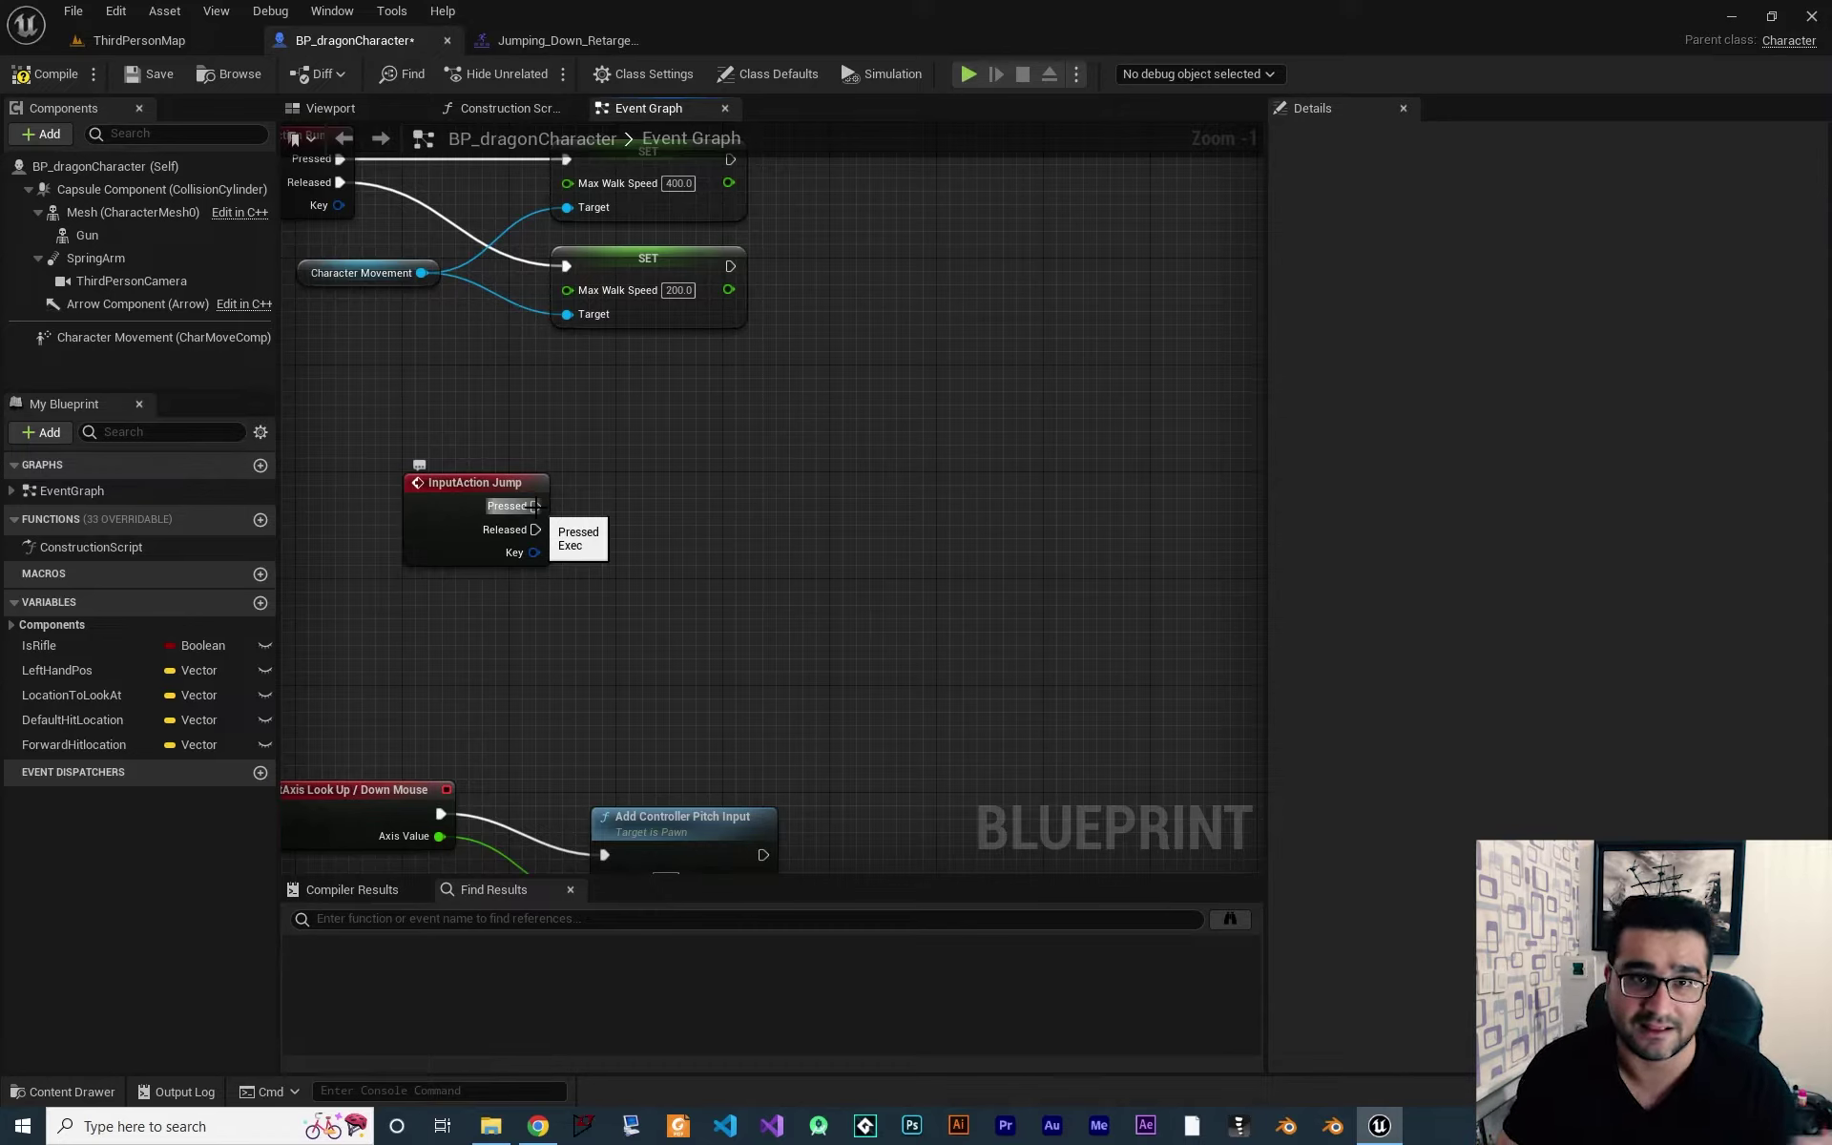
{"action": "left_click_drag", "start_coordinate": [536, 506], "coordinate": [802, 519]}
Add a Play Montage node from Pressed using Jumping_Down_Retargeted2_Montage on Mesh, then compile and play.
{"action": "type", "text": "play"}
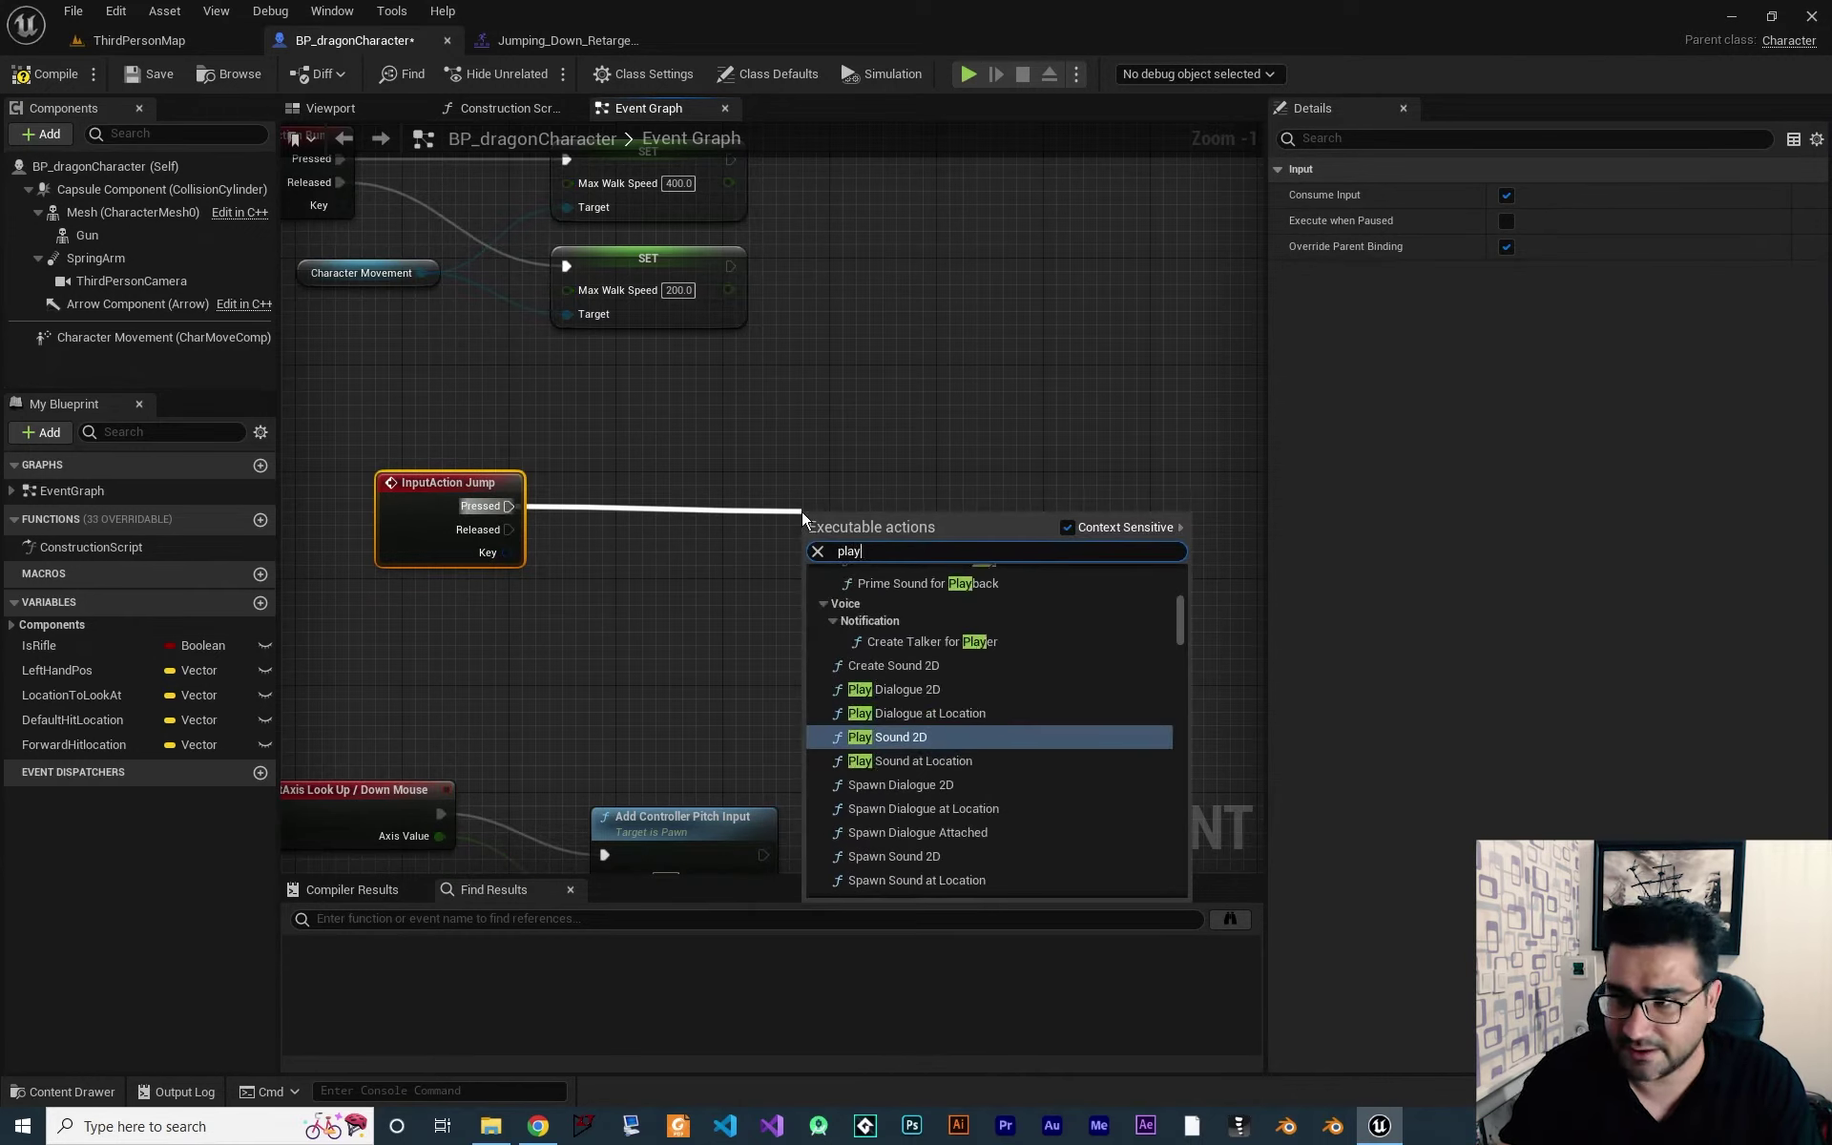
{"action": "type", "text": " mont"}
{"action": "left_click", "coordinate": [947, 608]}
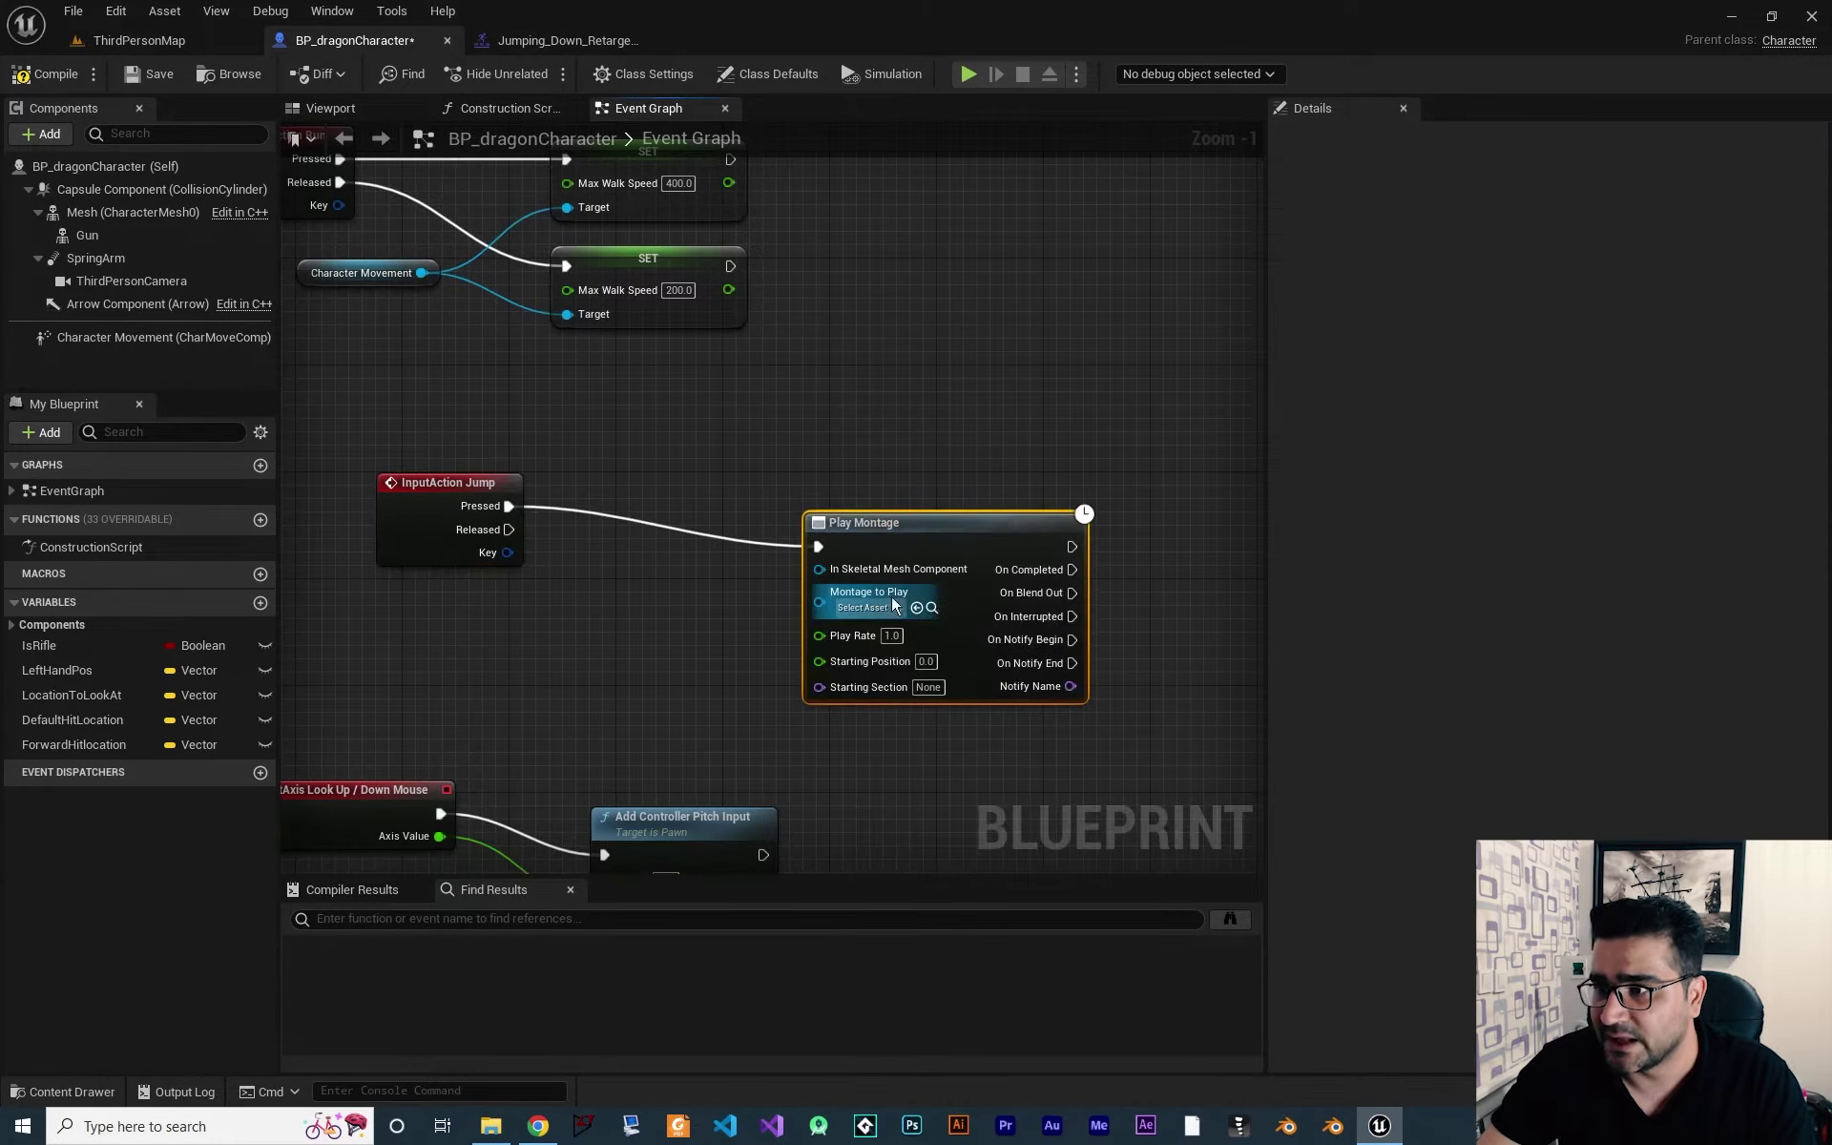
{"action": "left_click", "coordinate": [886, 611]}
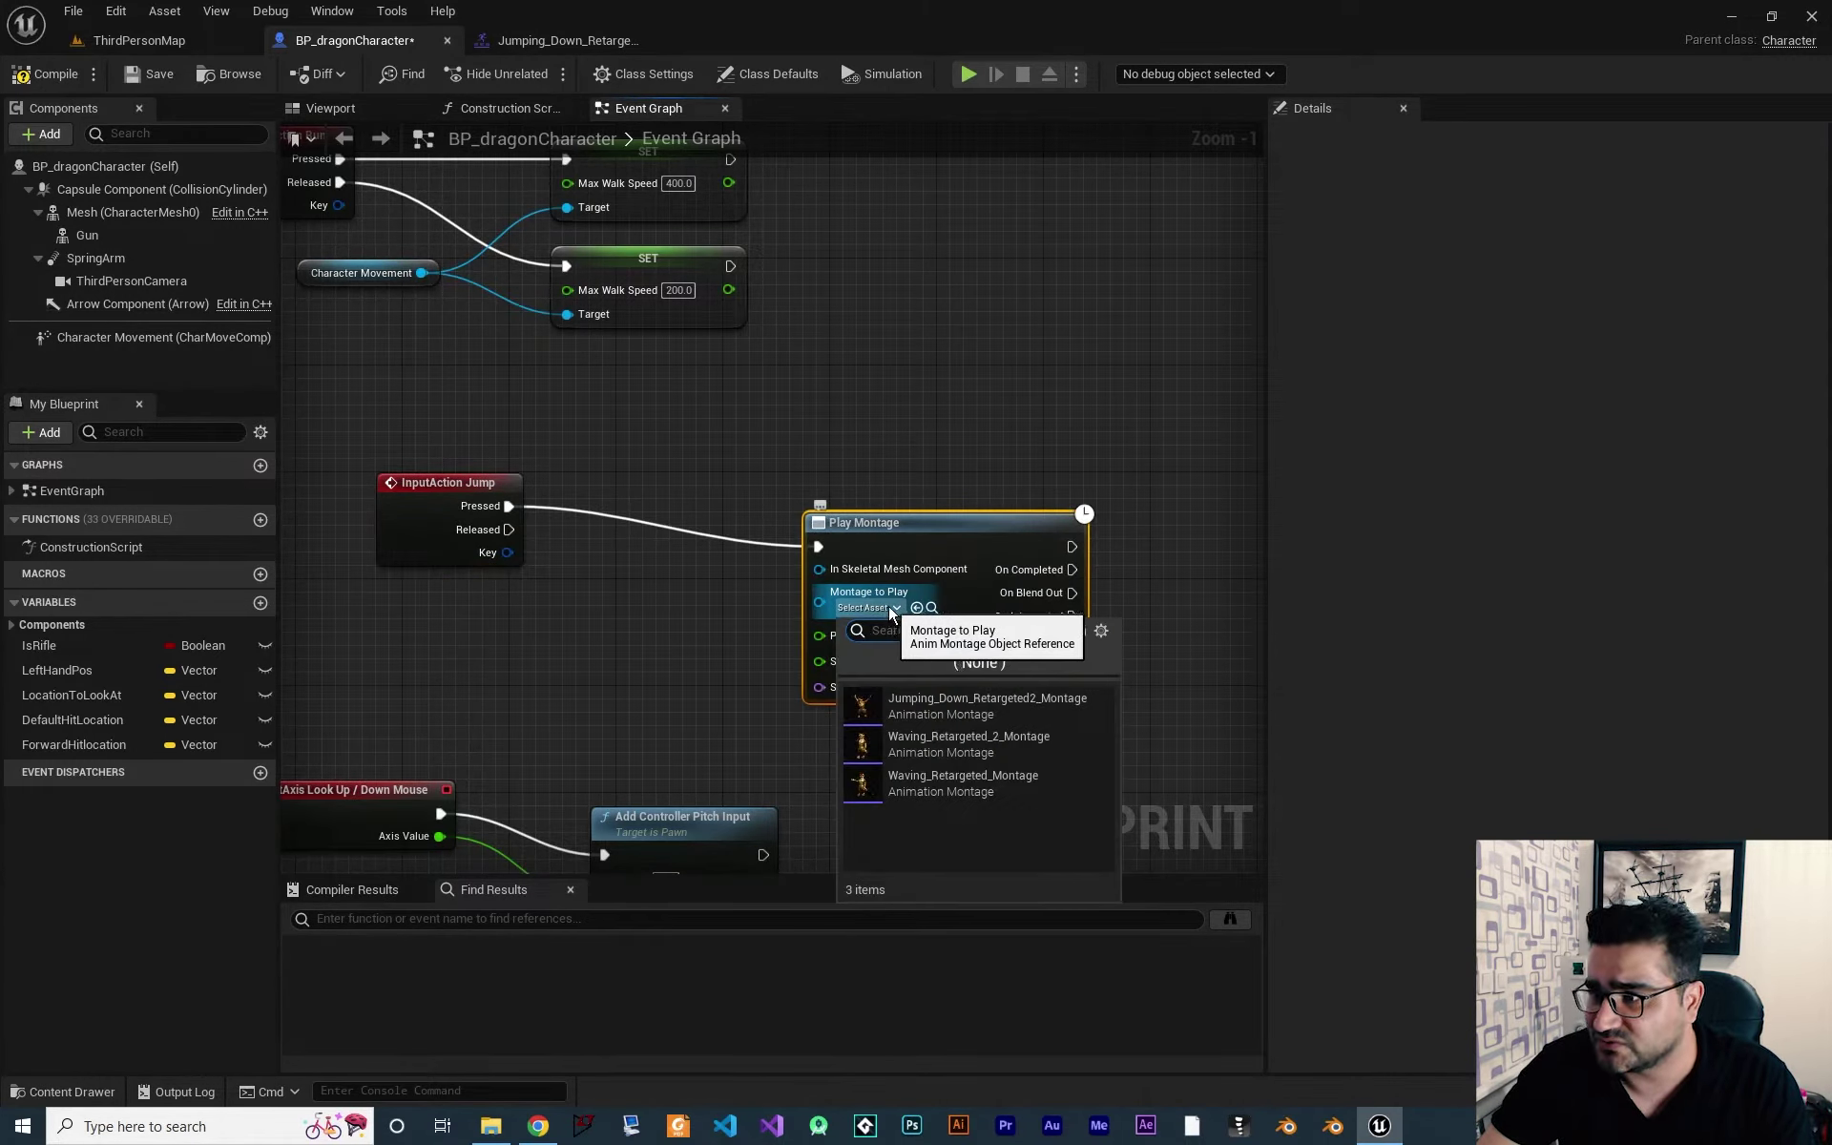
{"action": "left_click", "coordinate": [1084, 706]}
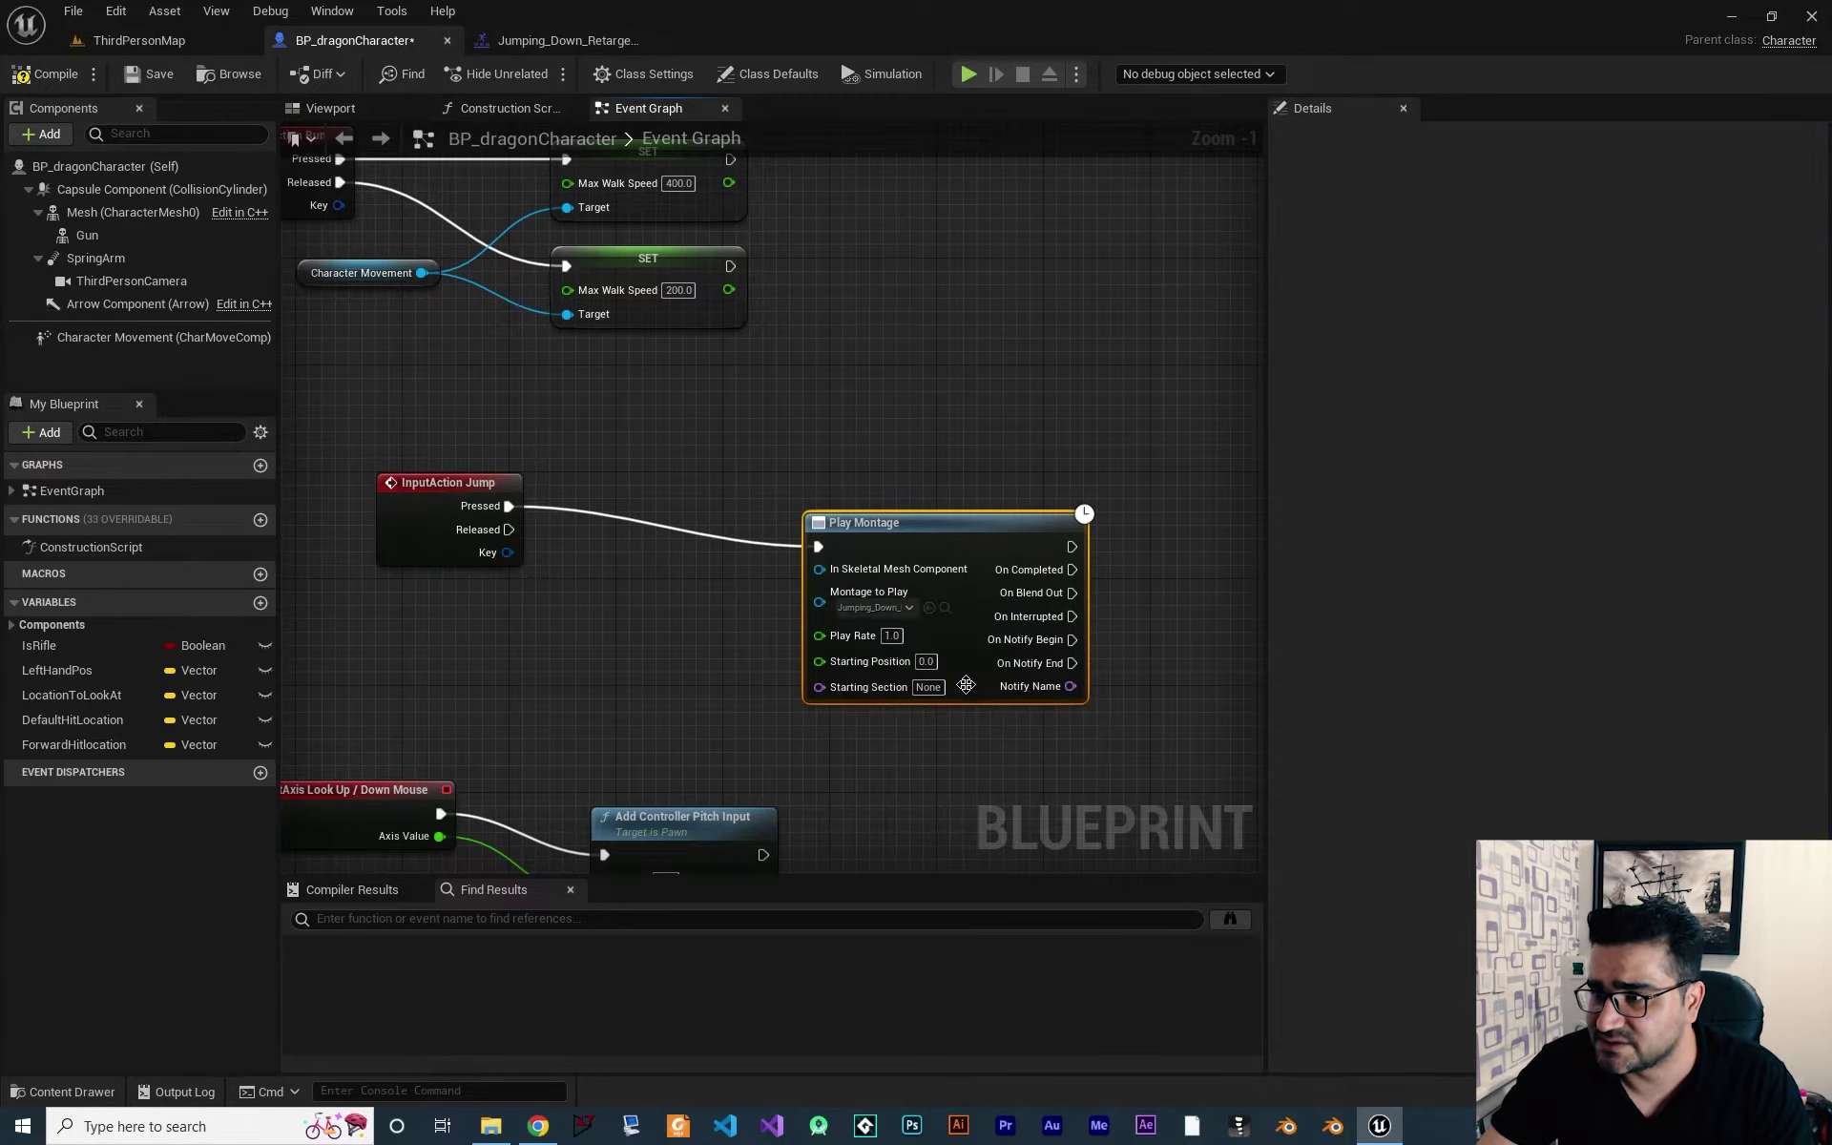
{"action": "left_click_drag", "start_coordinate": [926, 523], "coordinate": [859, 483]}
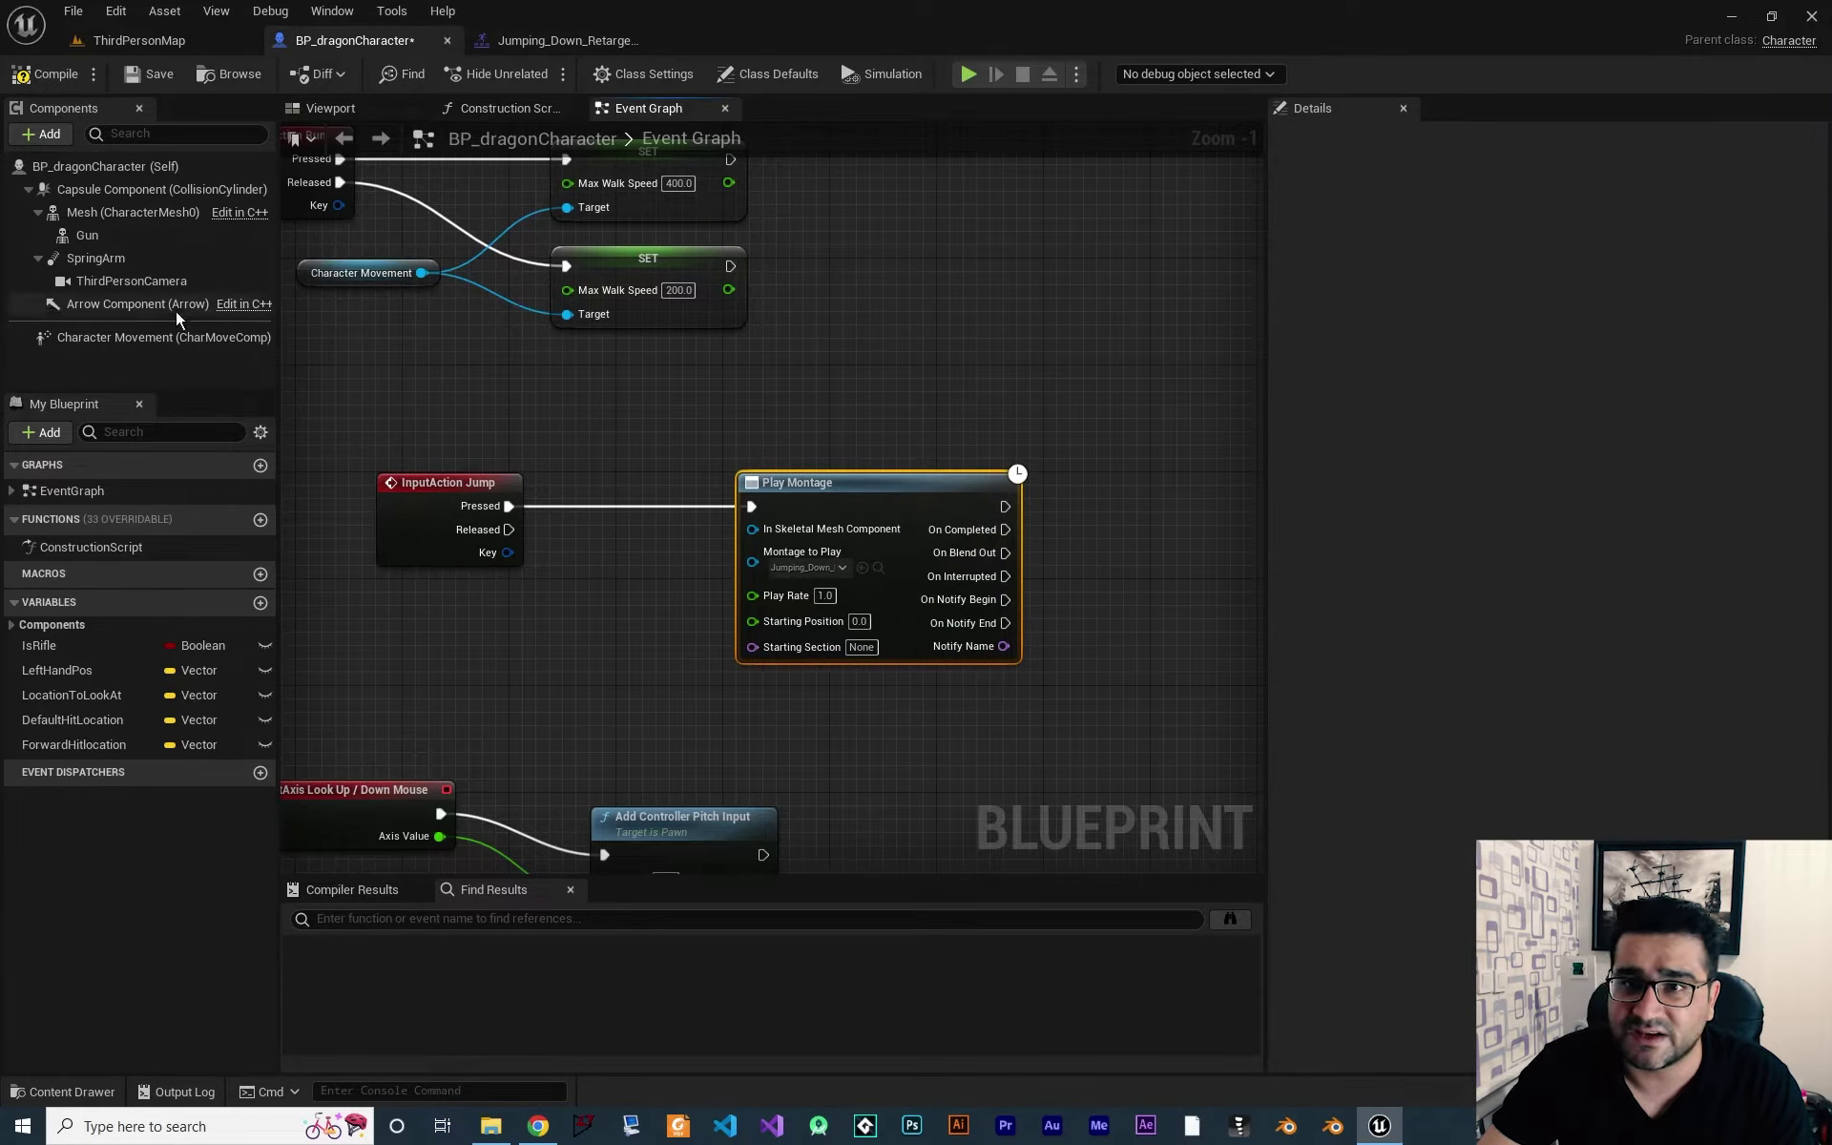
{"action": "left_click_drag", "start_coordinate": [115, 212], "coordinate": [756, 530]}
{"action": "left_click_drag", "start_coordinate": [642, 525], "coordinate": [619, 553]}
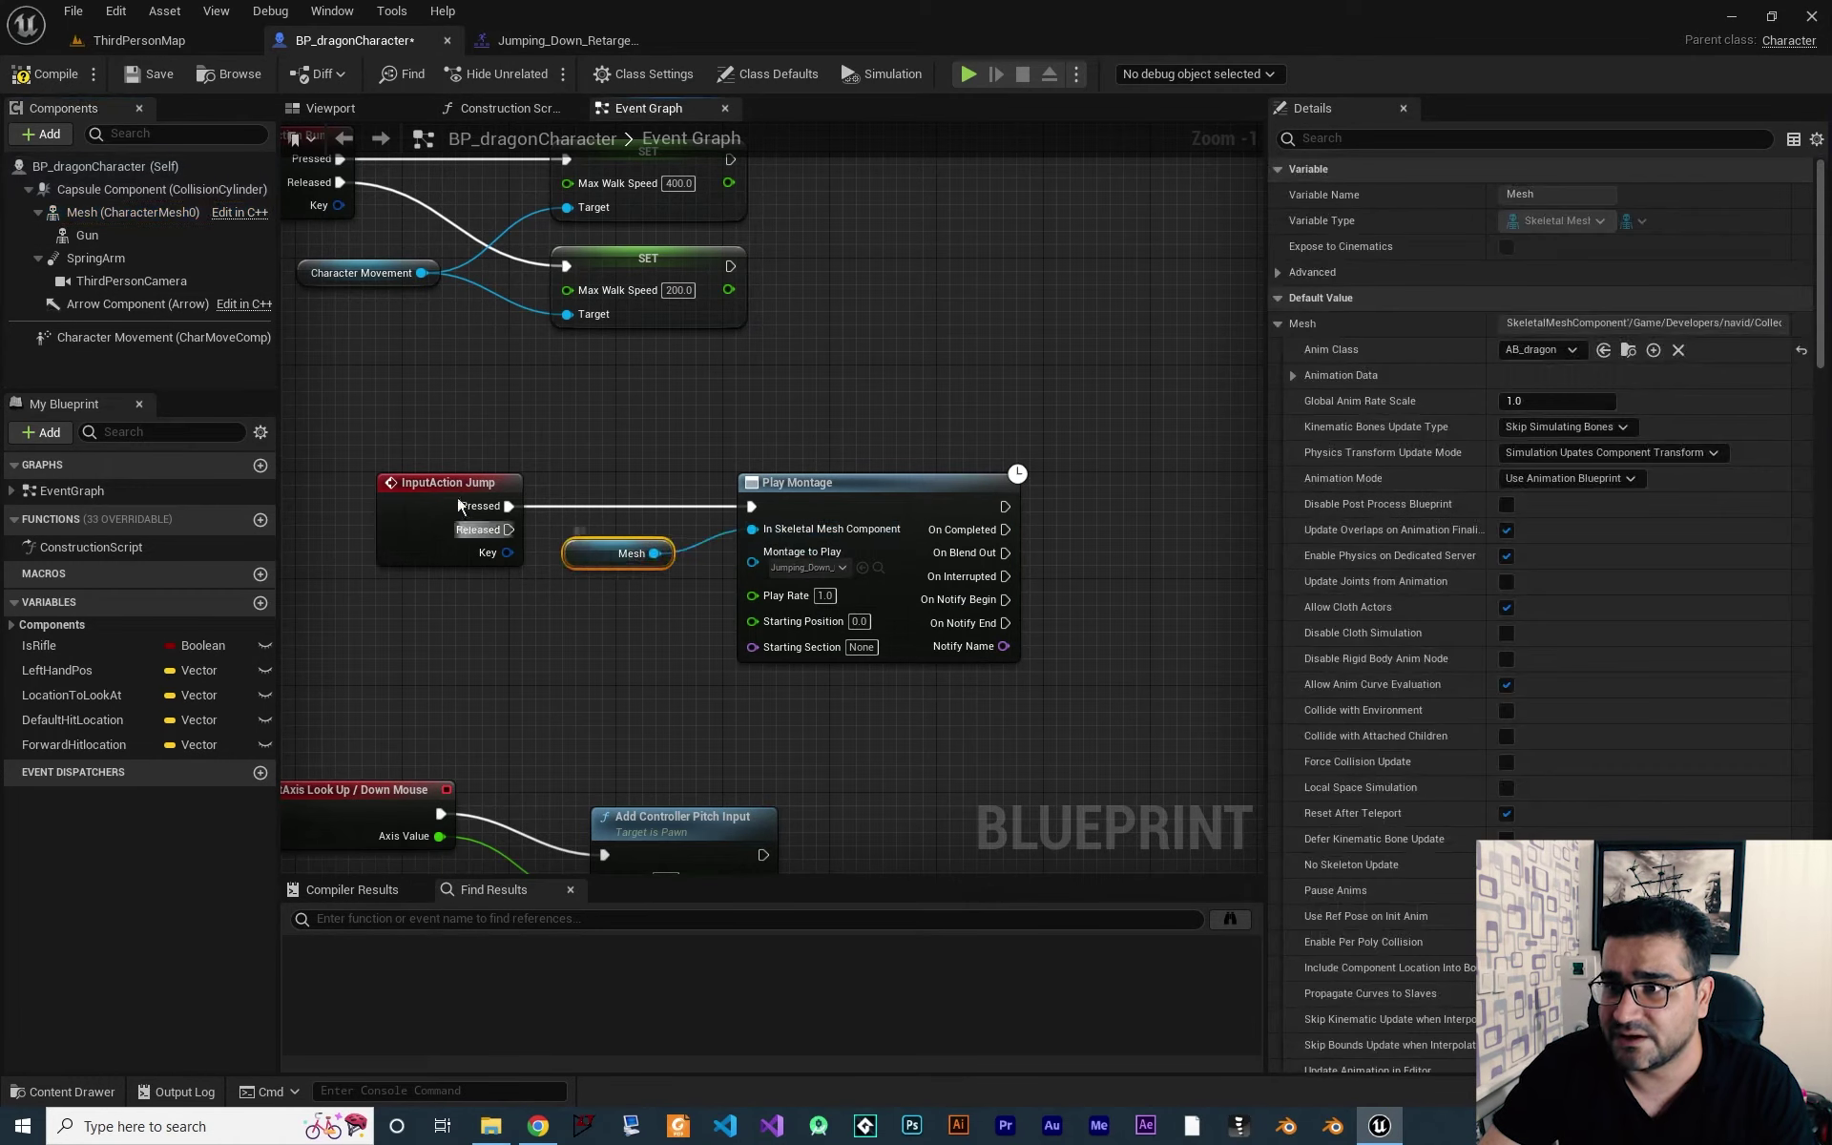
{"action": "left_click", "coordinate": [38, 75]}
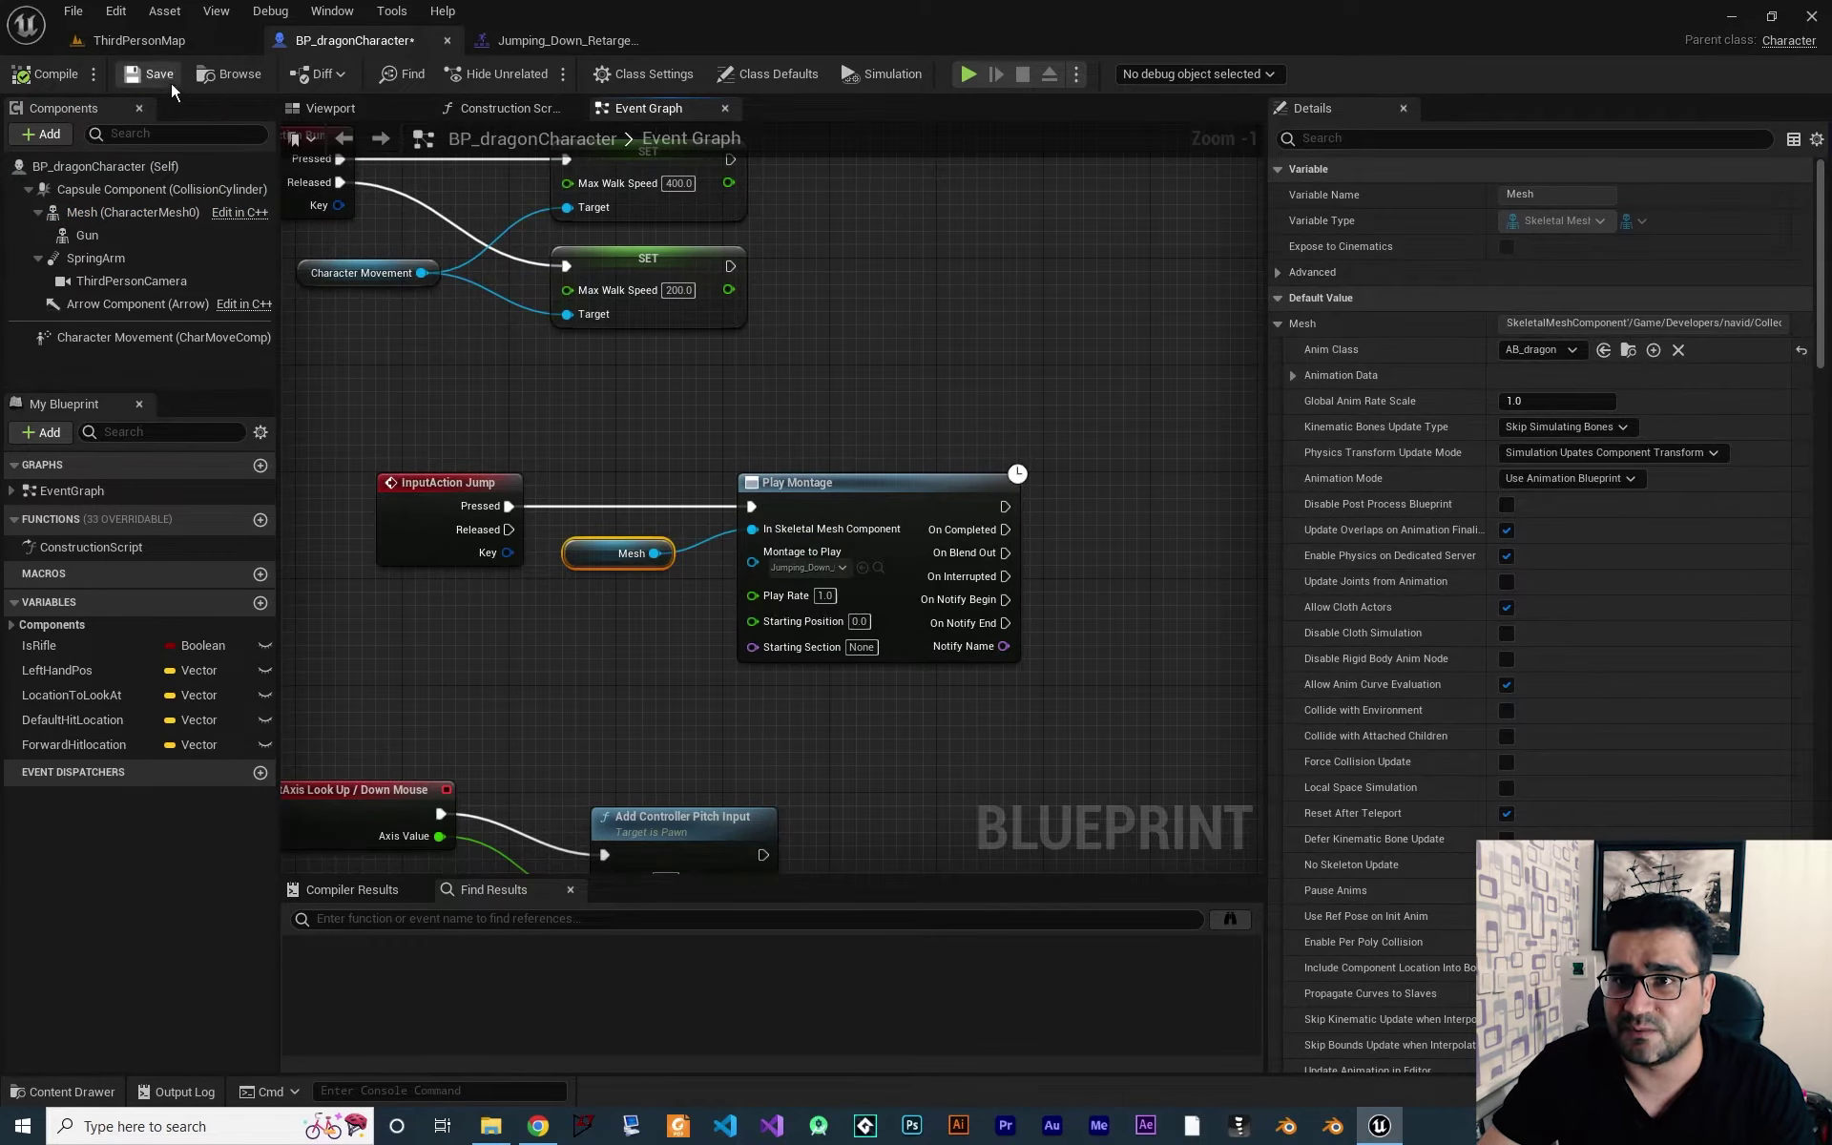
{"action": "left_click", "coordinate": [968, 74]}
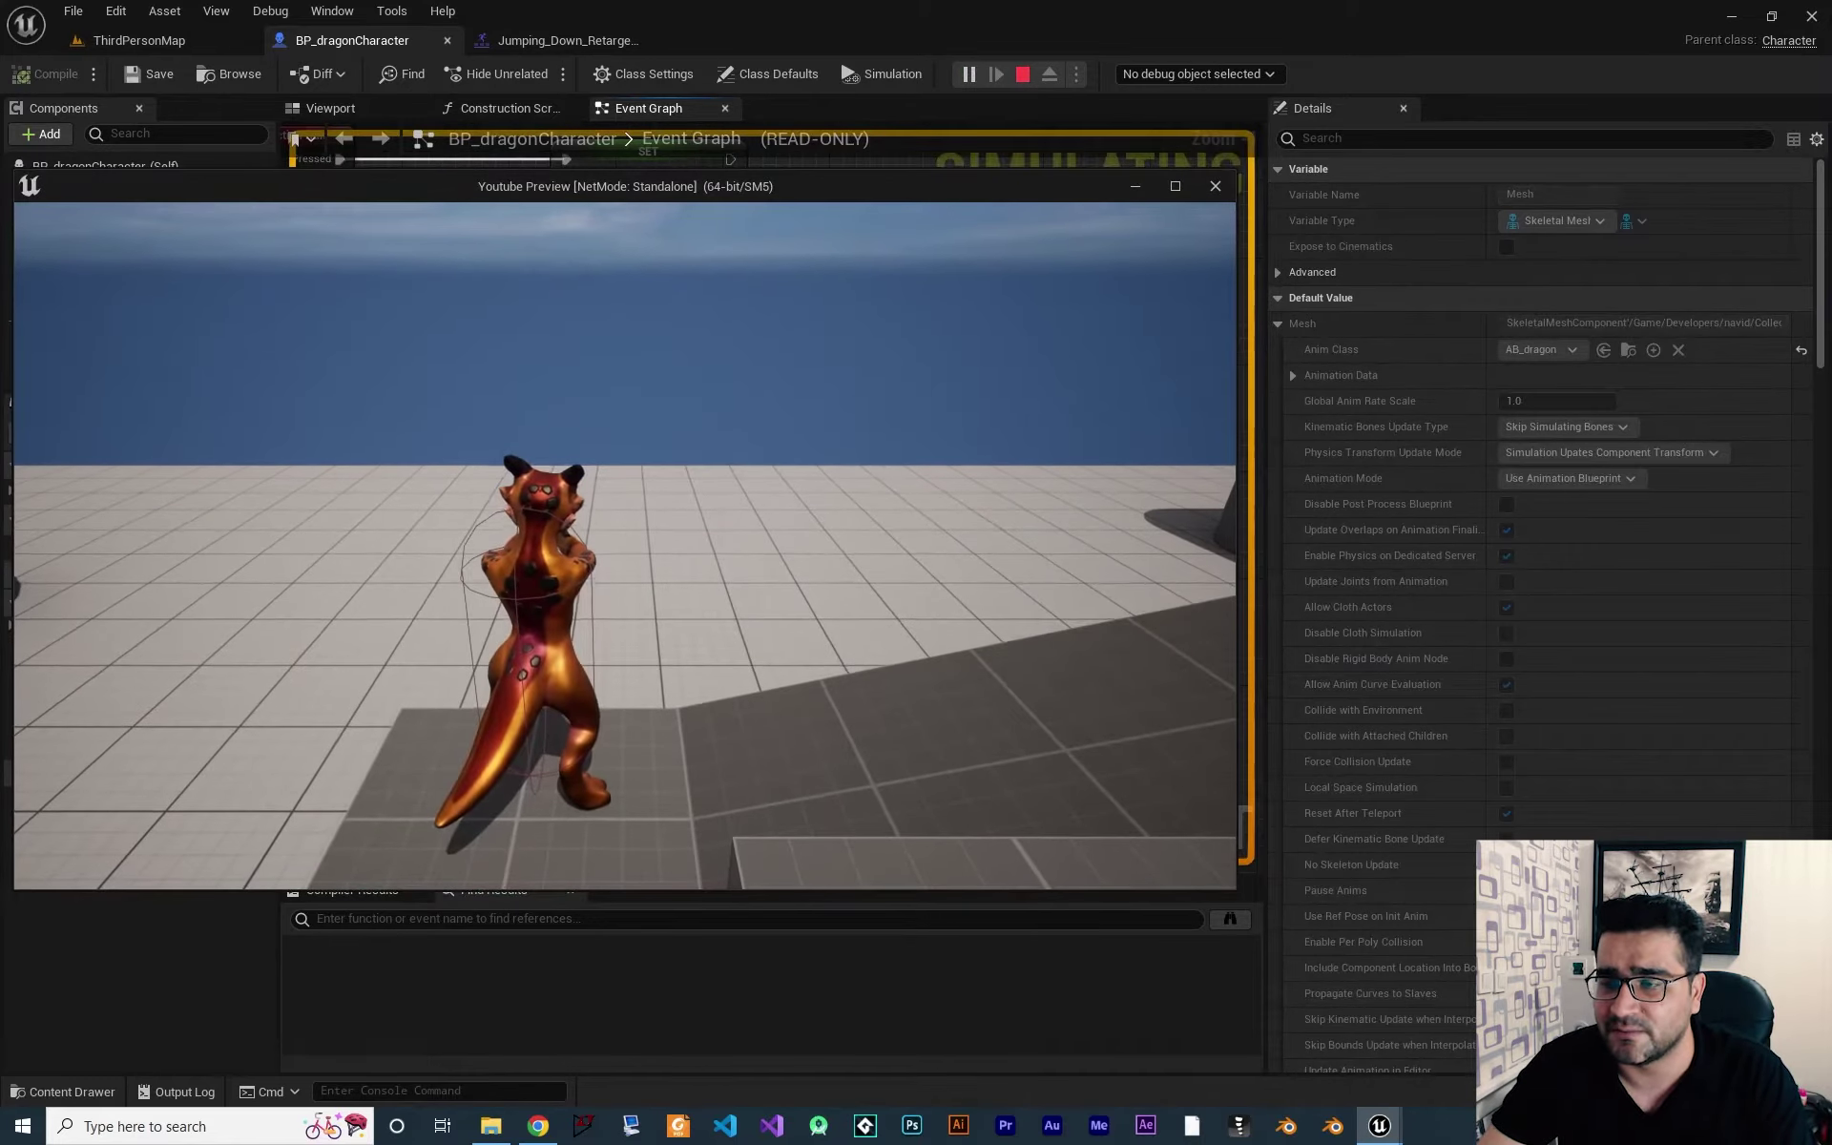
Walk the dragon around and jump to test the montage, then stop the session.
{"action": "key", "text": "w"}
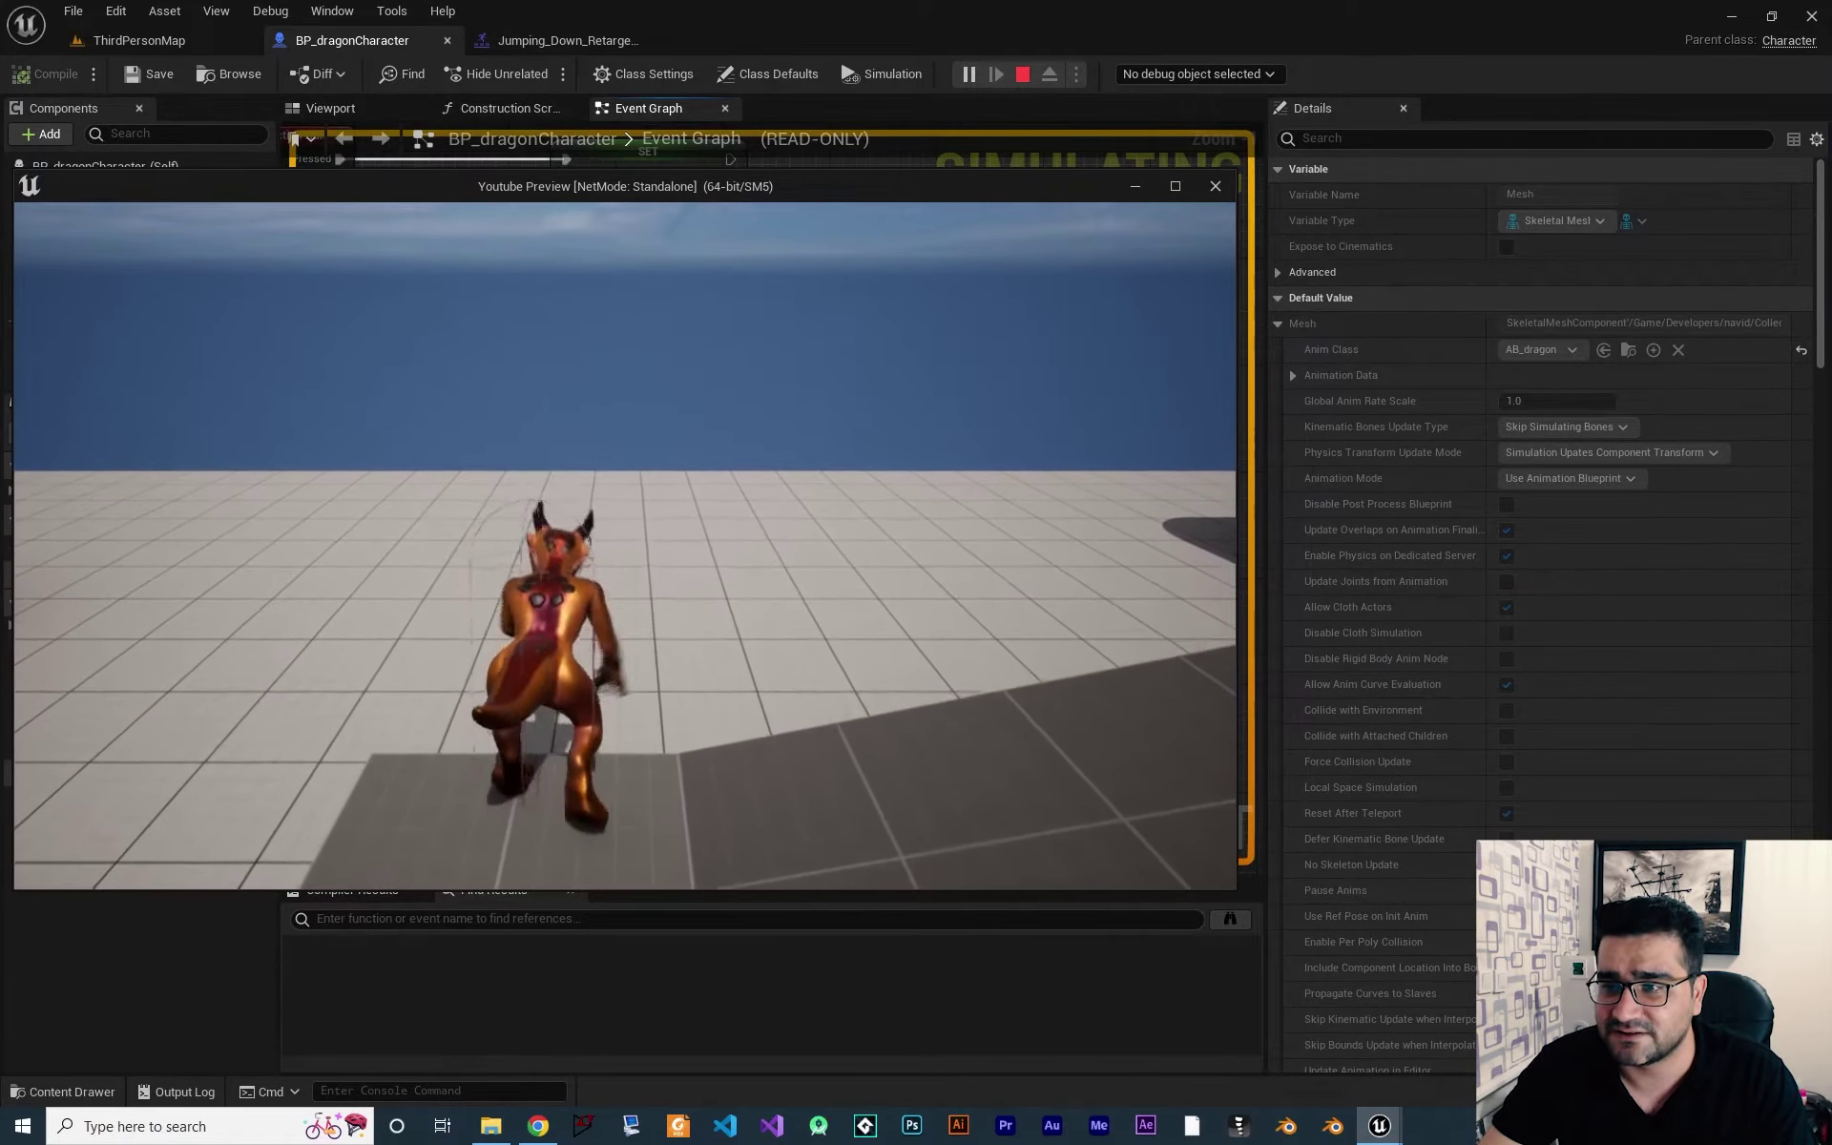
{"action": "key", "text": "space"}
{"action": "key", "text": "space"}
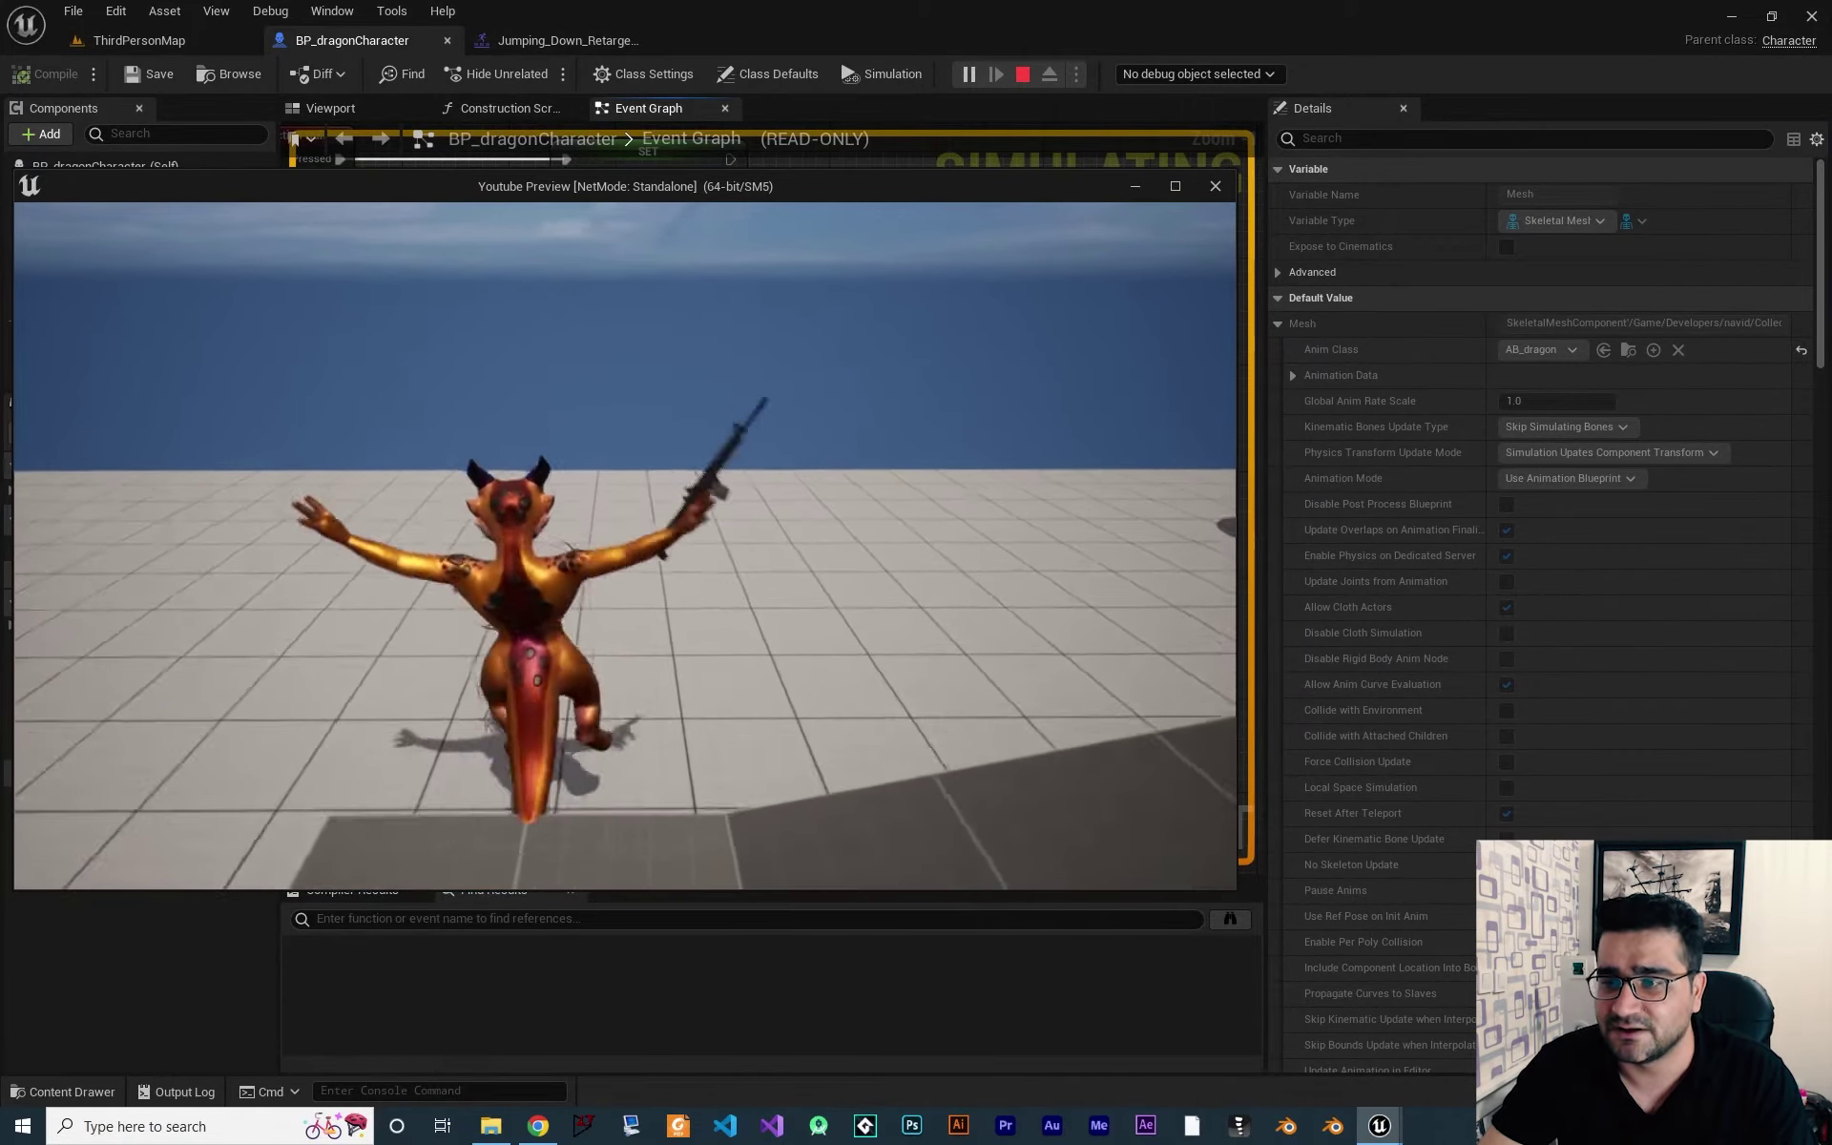
{"action": "key", "text": "s"}
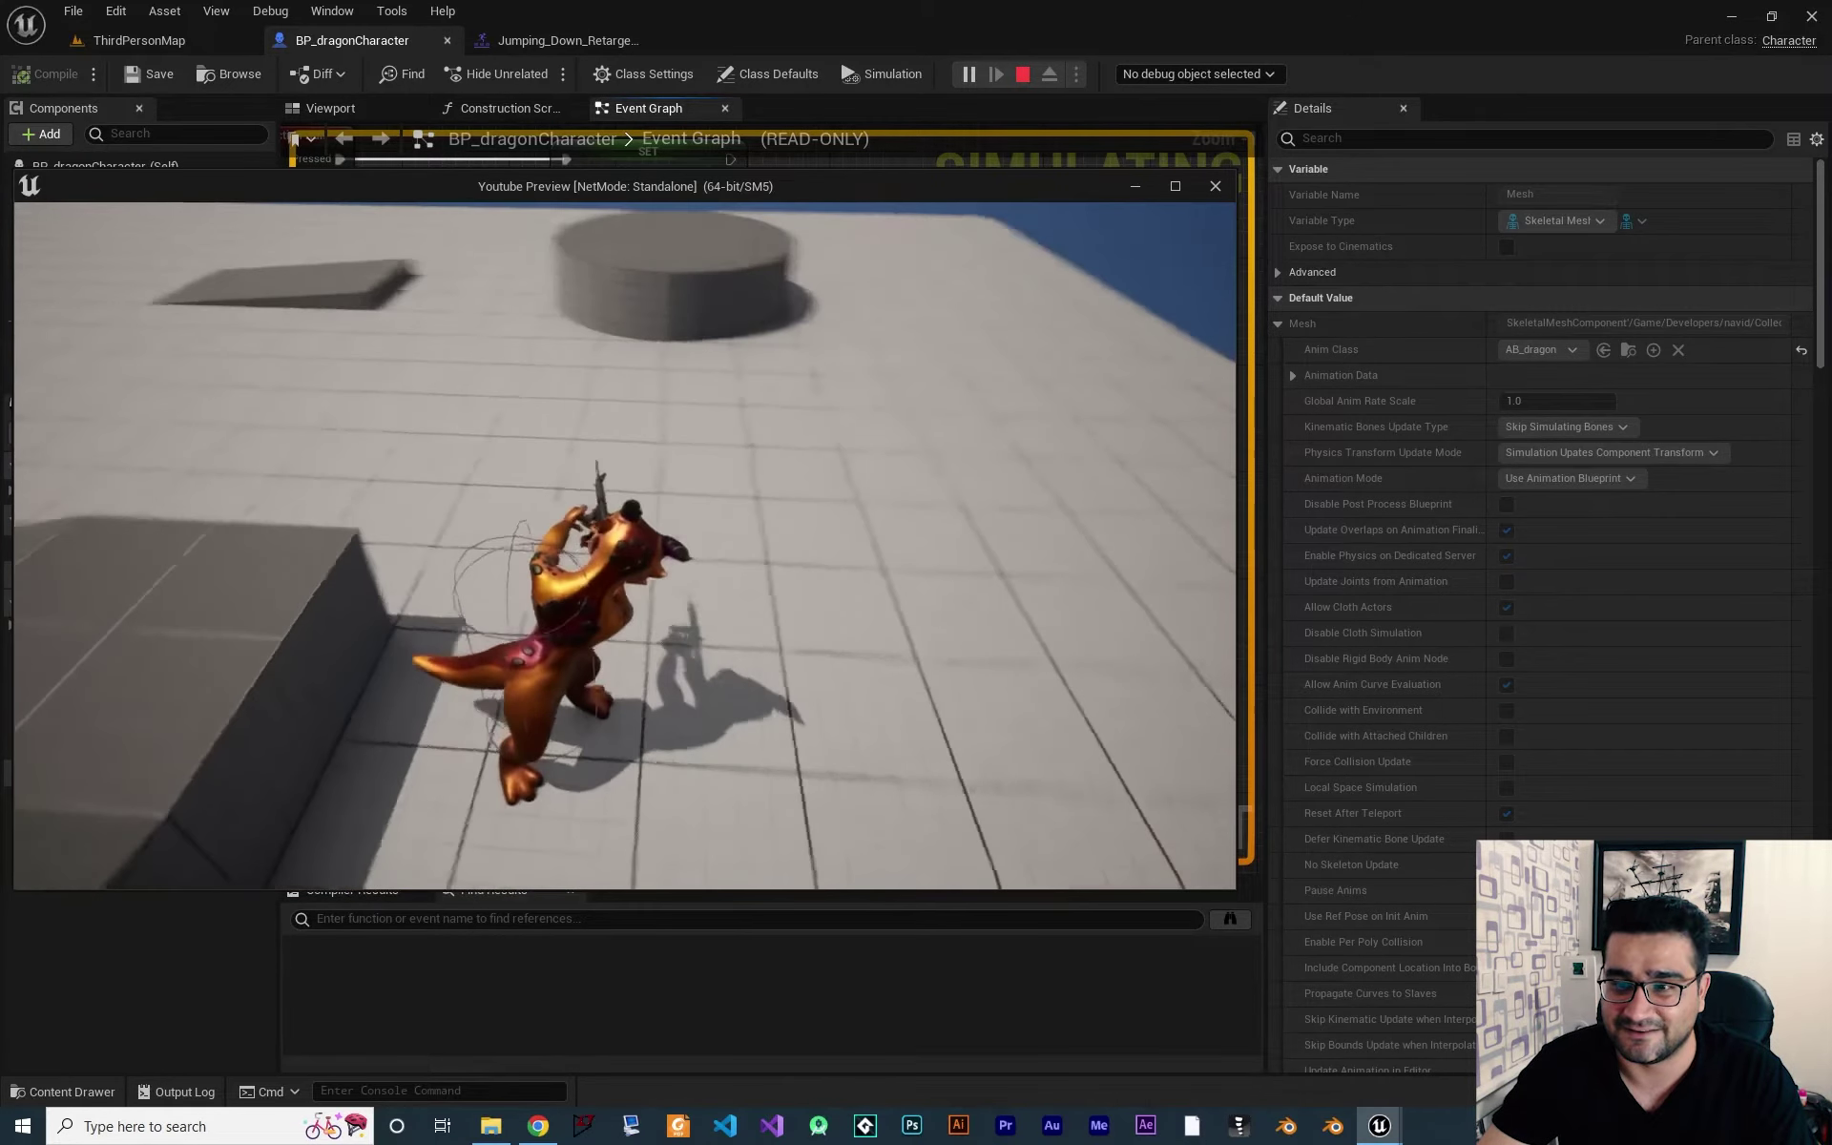
{"action": "key", "text": "Escape"}
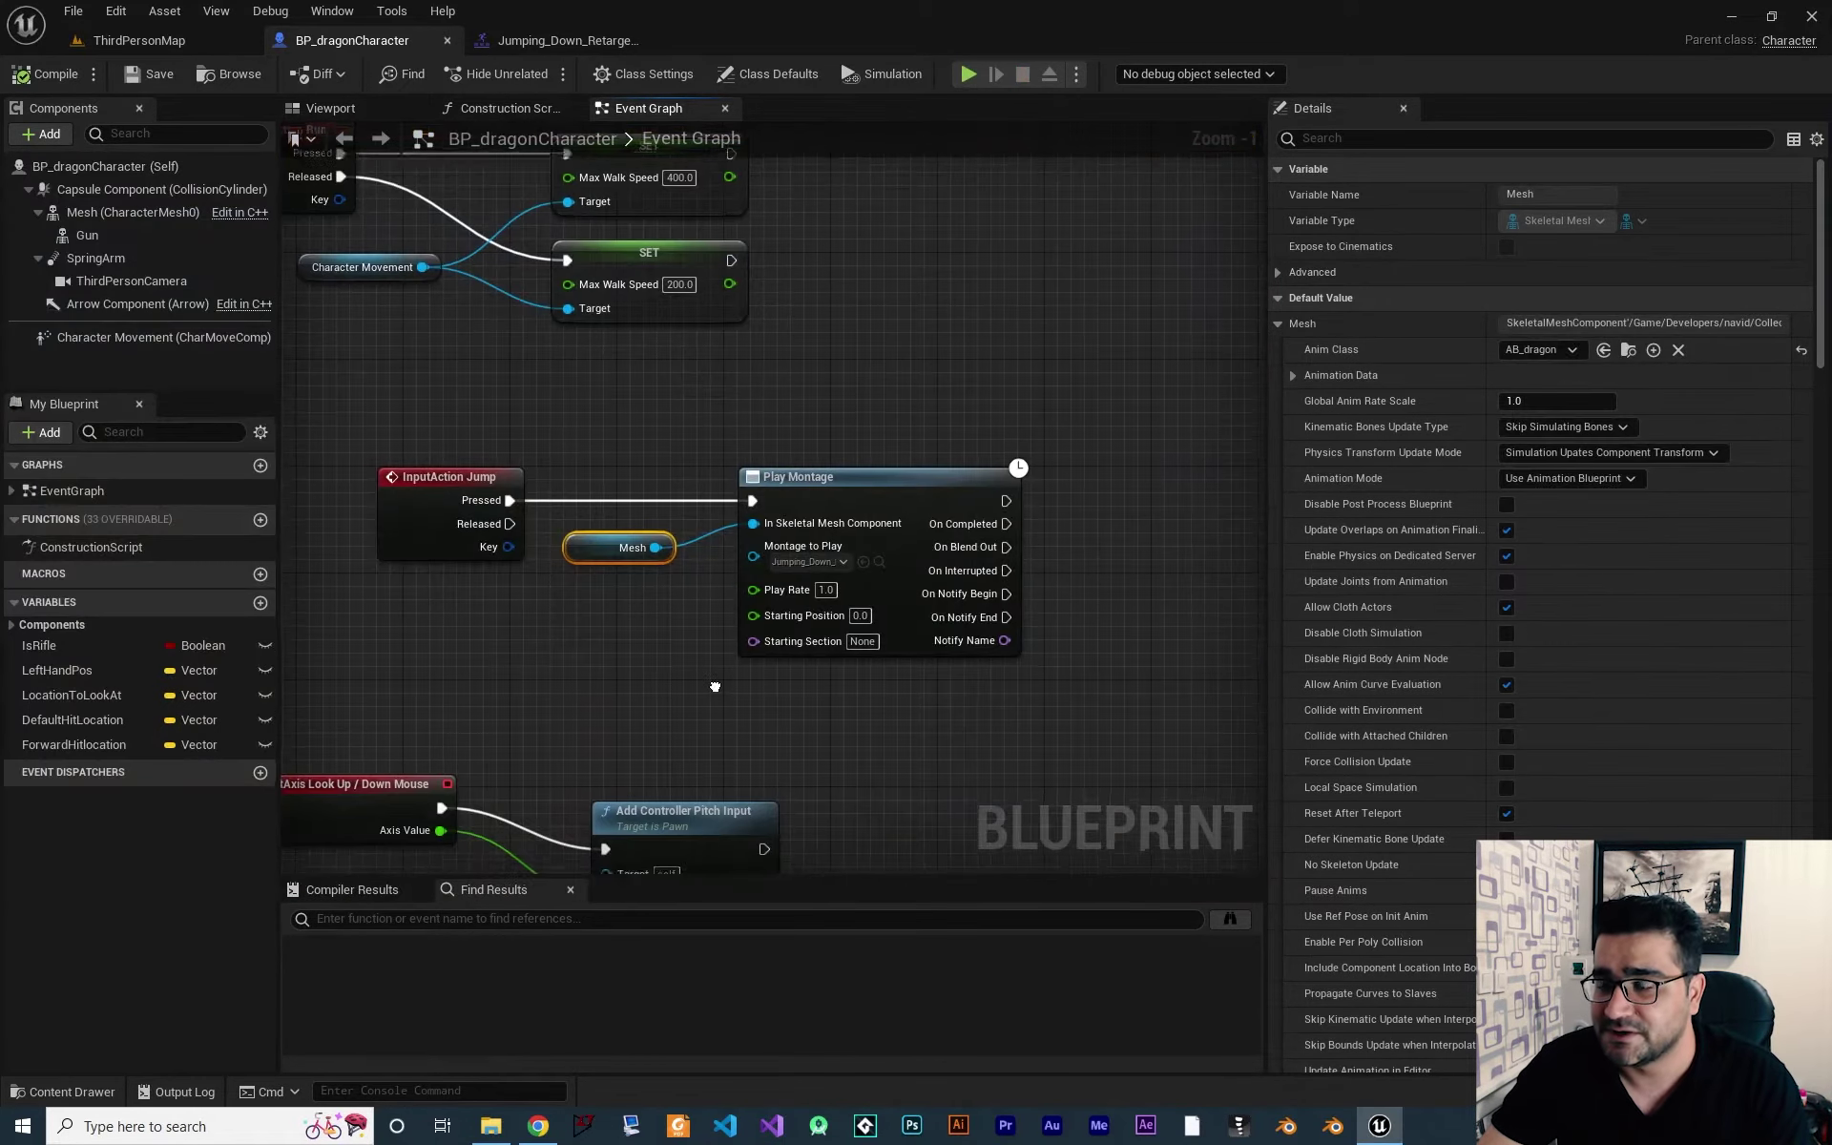
Delete the Play Montage and Mesh nodes, leaving InputAction Jump unconnected.
{"action": "right_click_drag", "start_coordinate": [716, 687], "coordinate": [718, 653]}
{"action": "left_click_drag", "start_coordinate": [1035, 429], "coordinate": [621, 624]}
{"action": "key", "text": "Delete"}
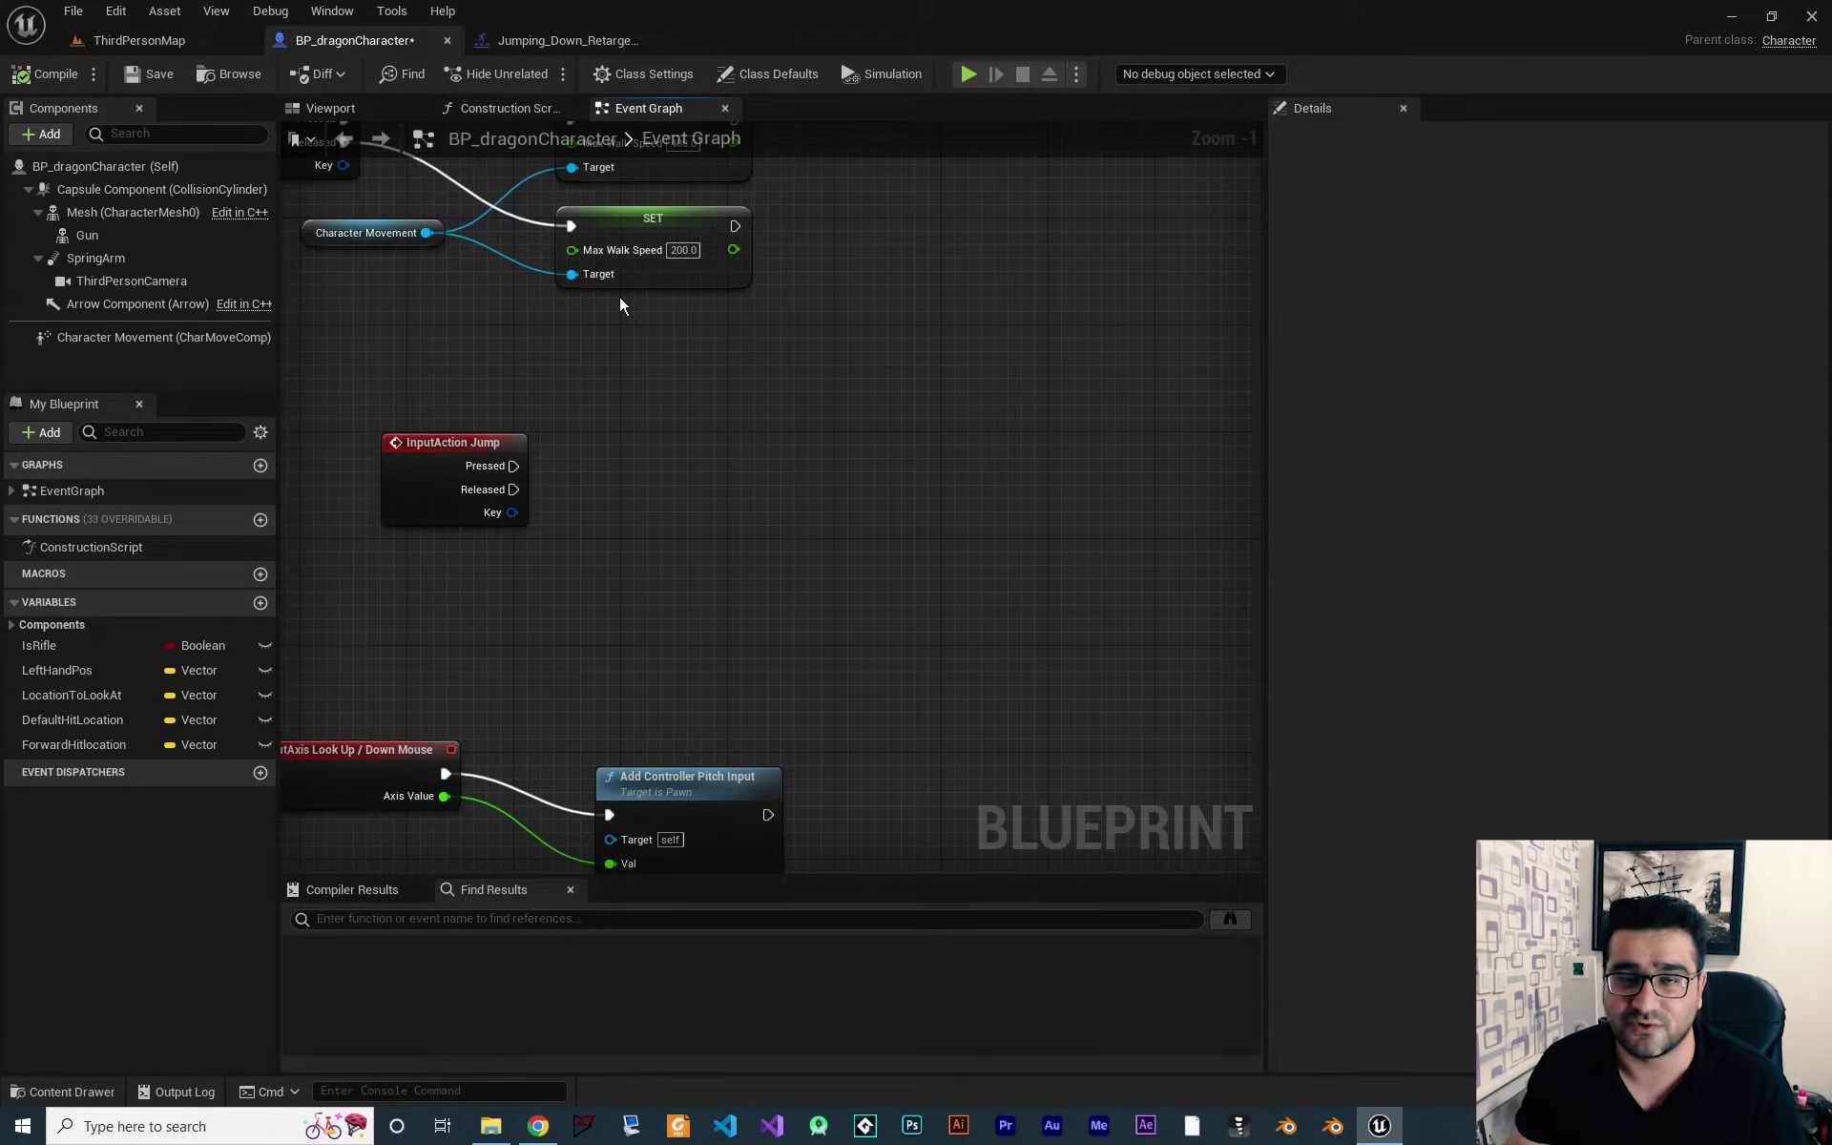
Check the montage tab, then return to the event graph and play-test with Jump unconnected.
{"action": "left_click", "coordinate": [558, 43]}
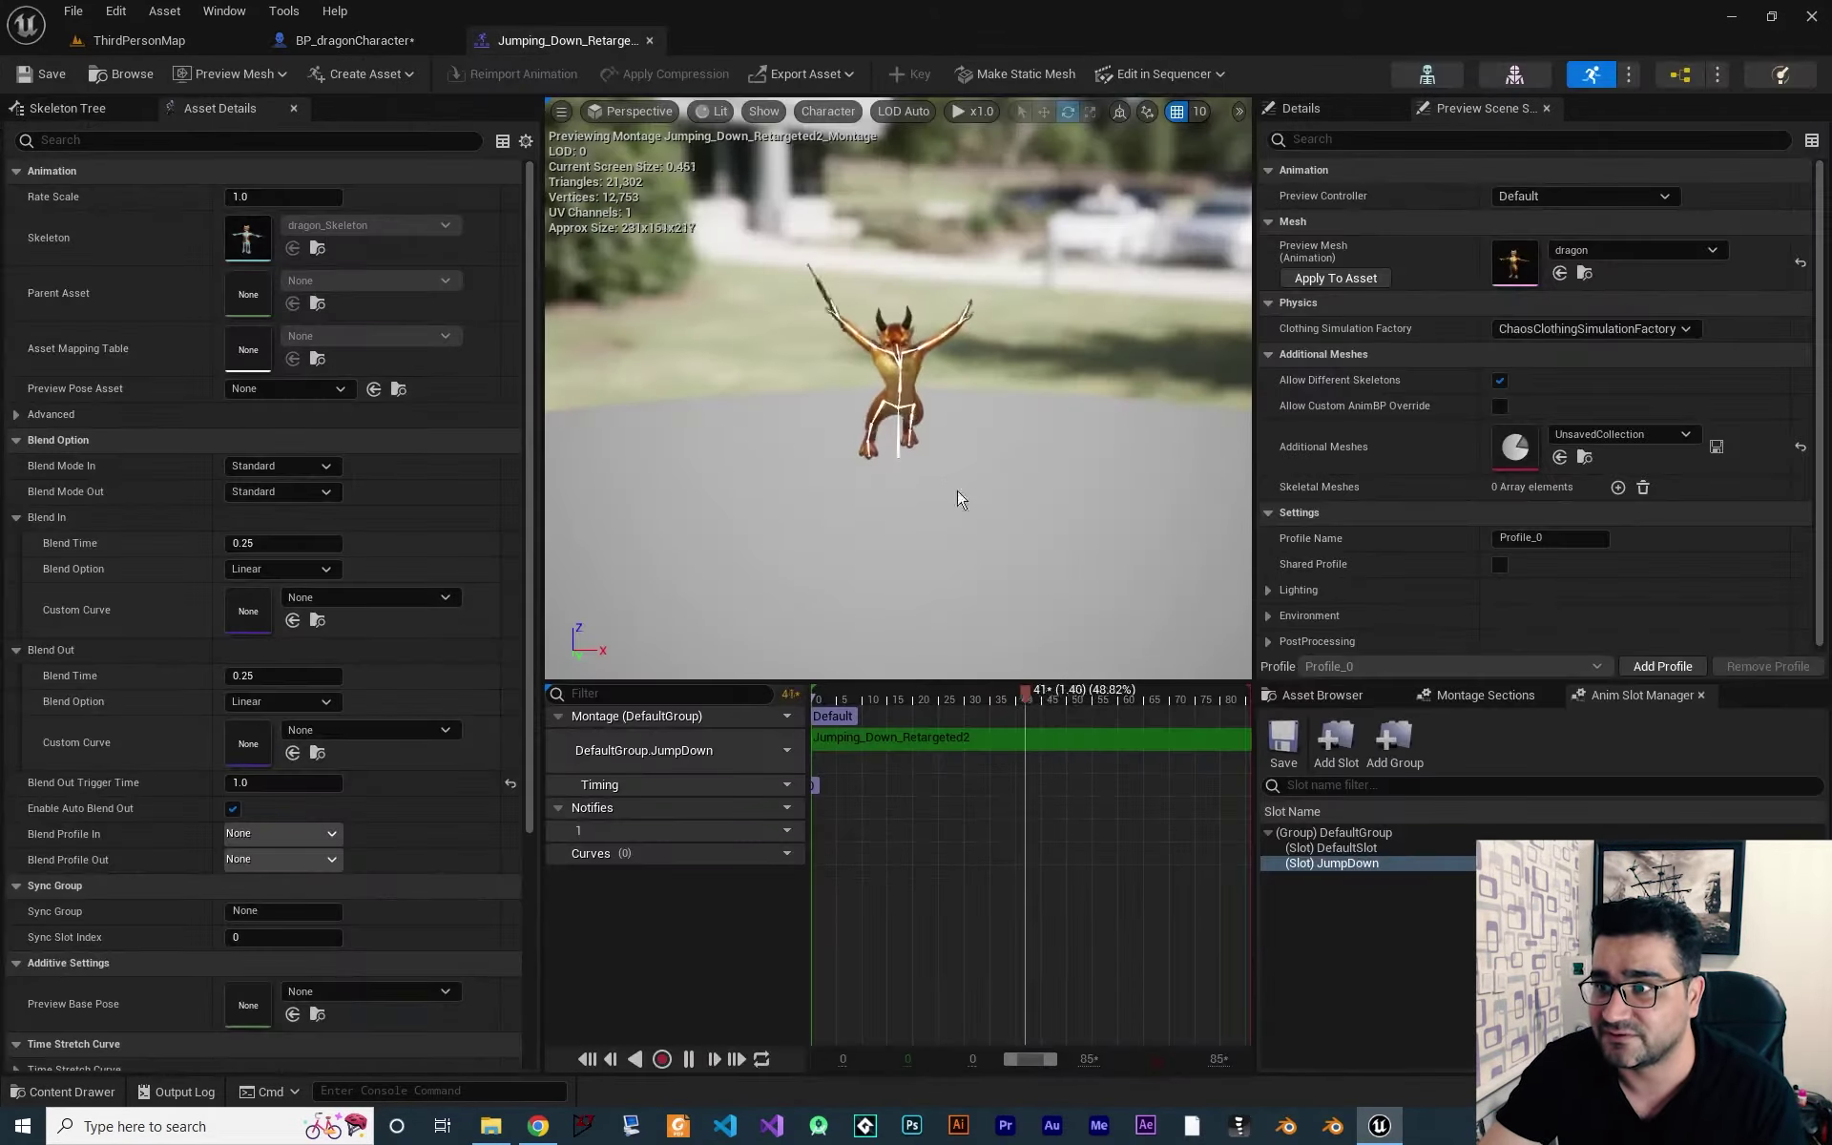
{"action": "left_click", "coordinate": [370, 41]}
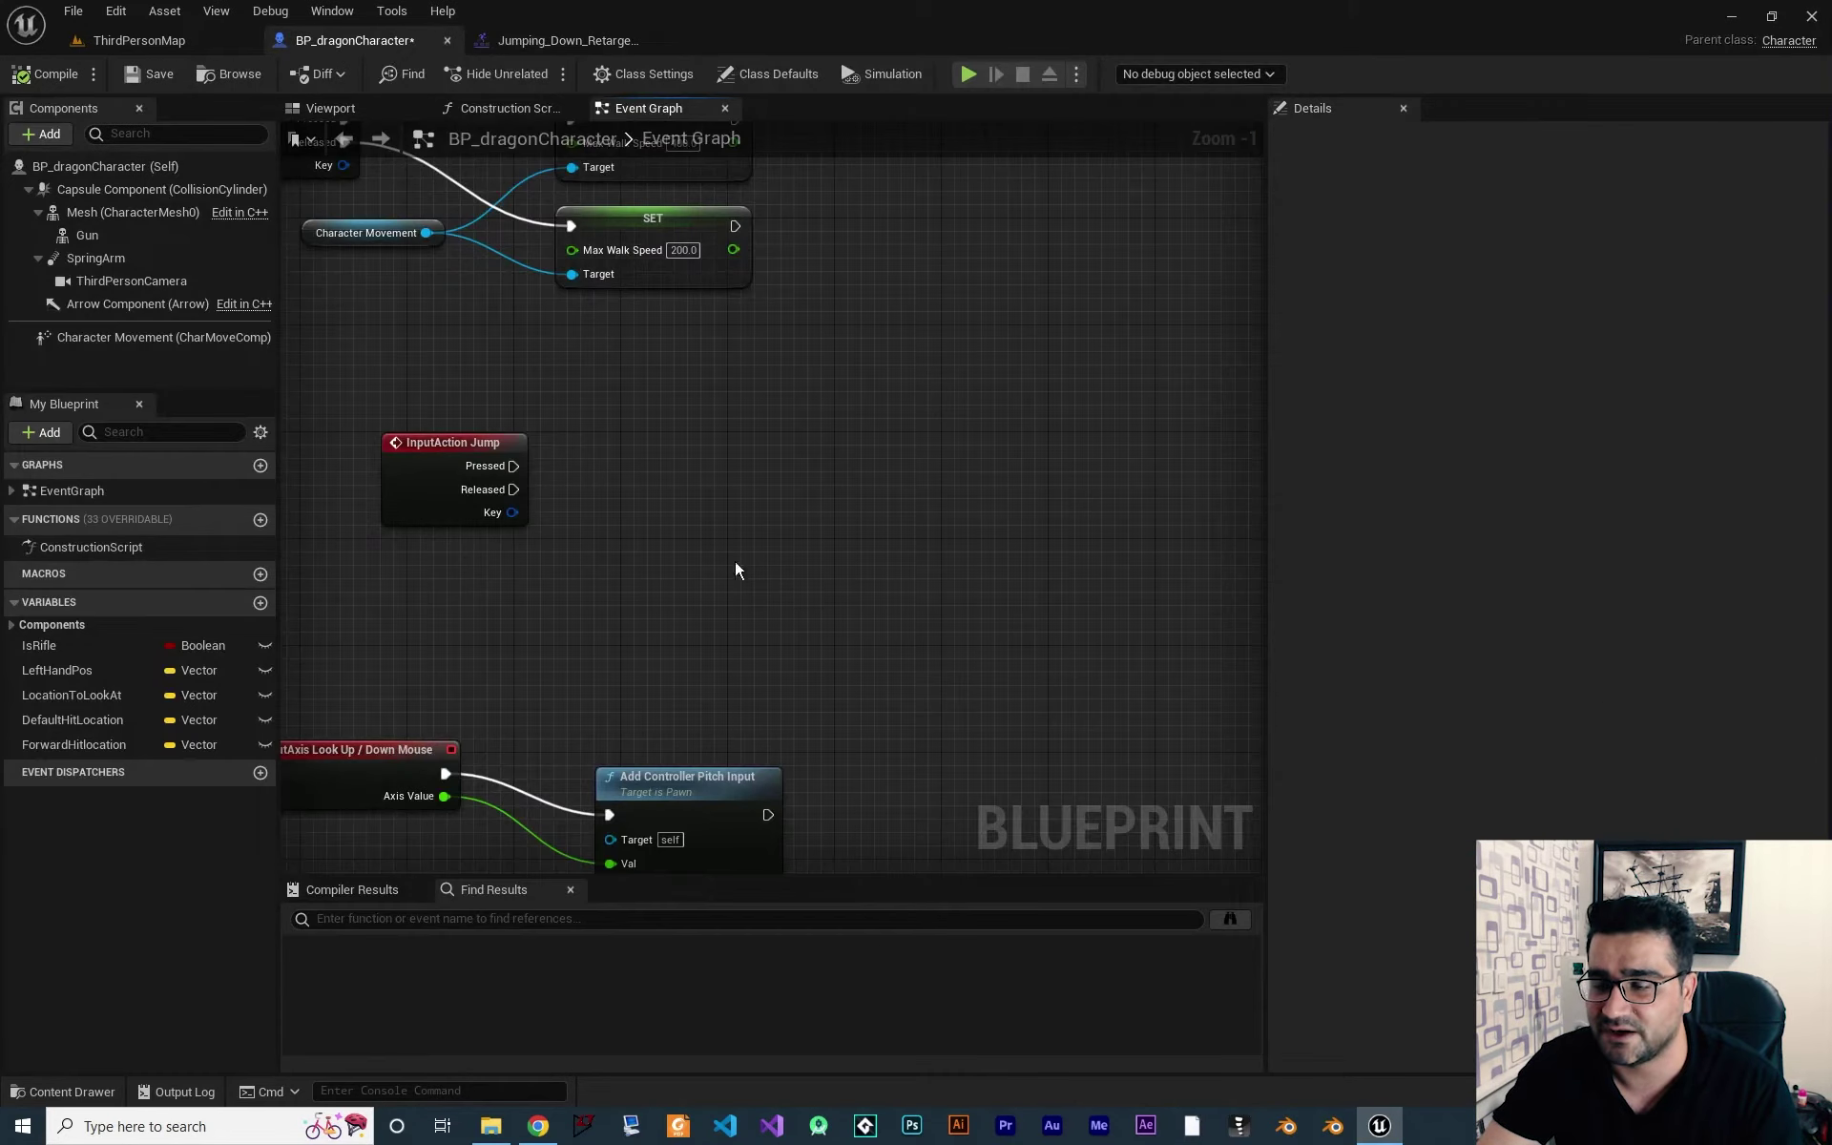
{"action": "right_click_drag", "start_coordinate": [735, 559], "coordinate": [666, 561]}
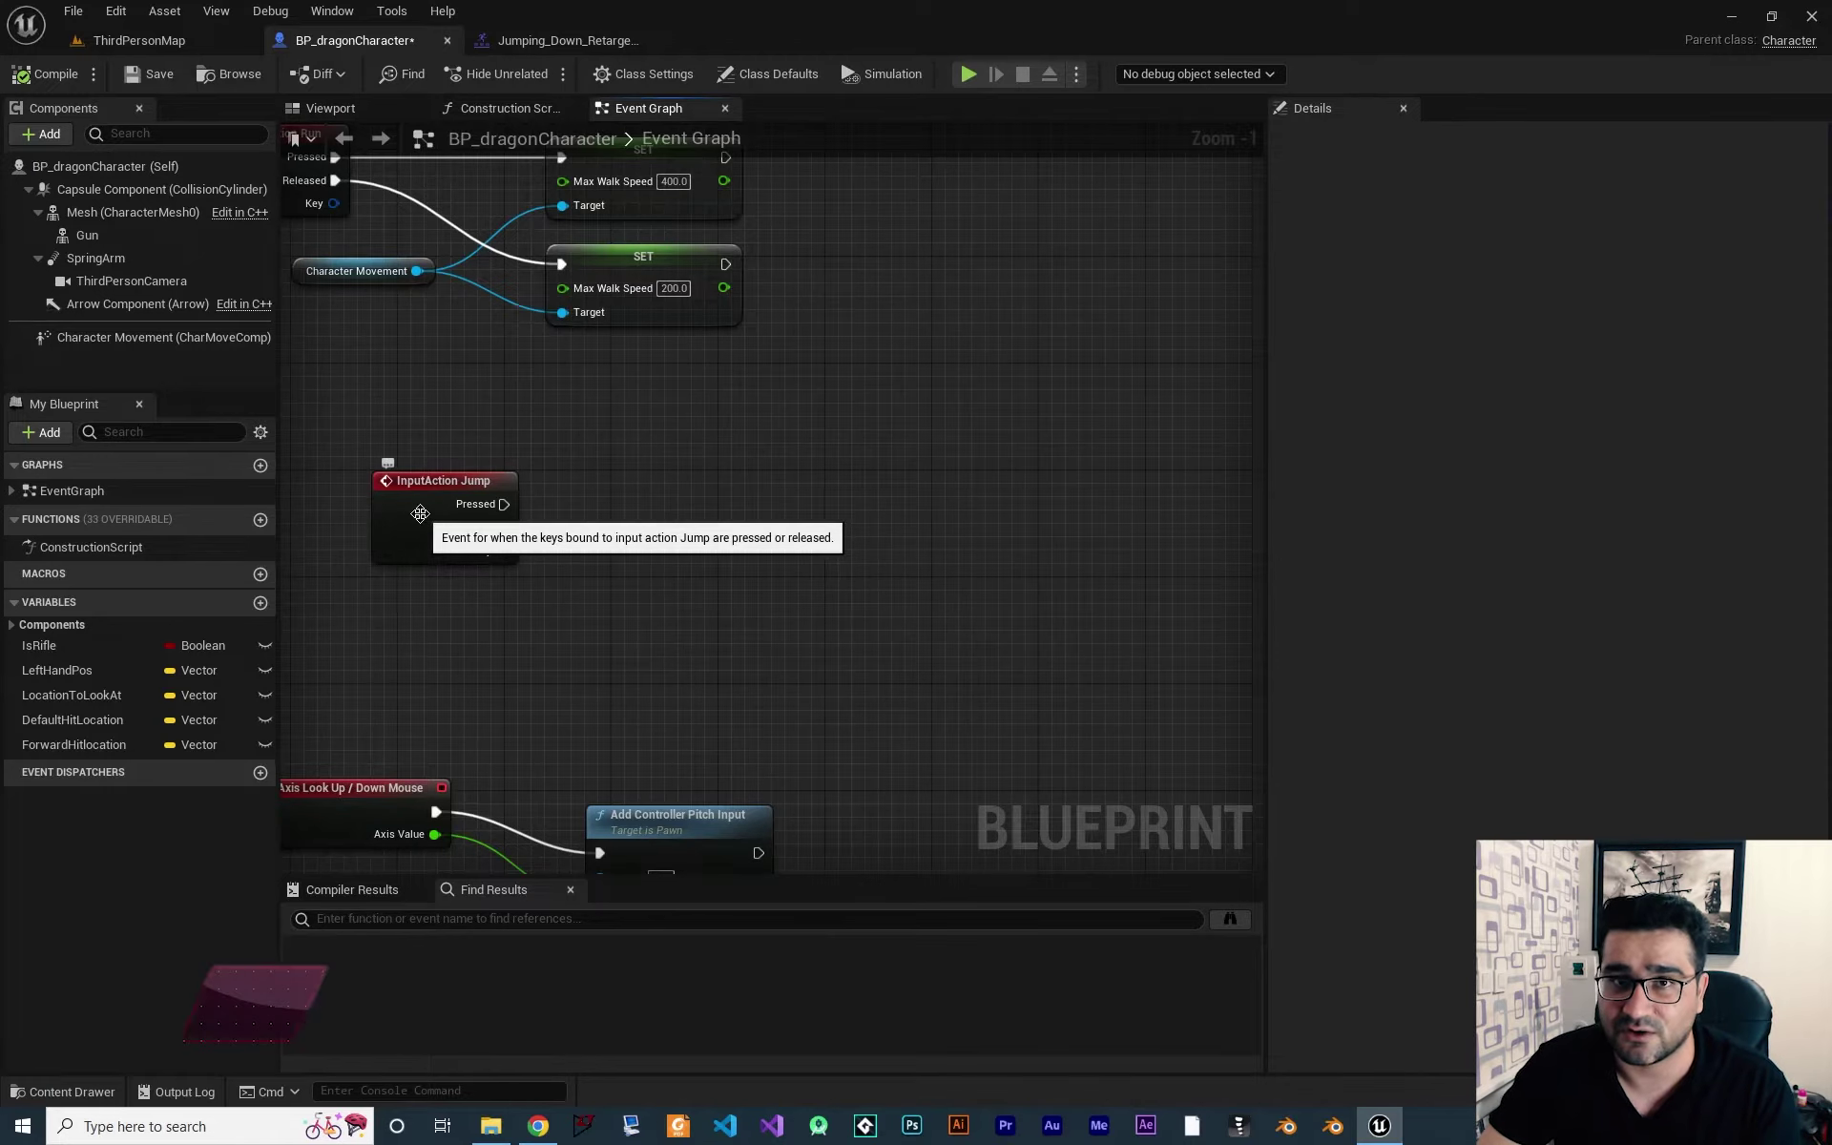
{"action": "left_click_drag", "start_coordinate": [504, 504], "coordinate": [711, 509]}
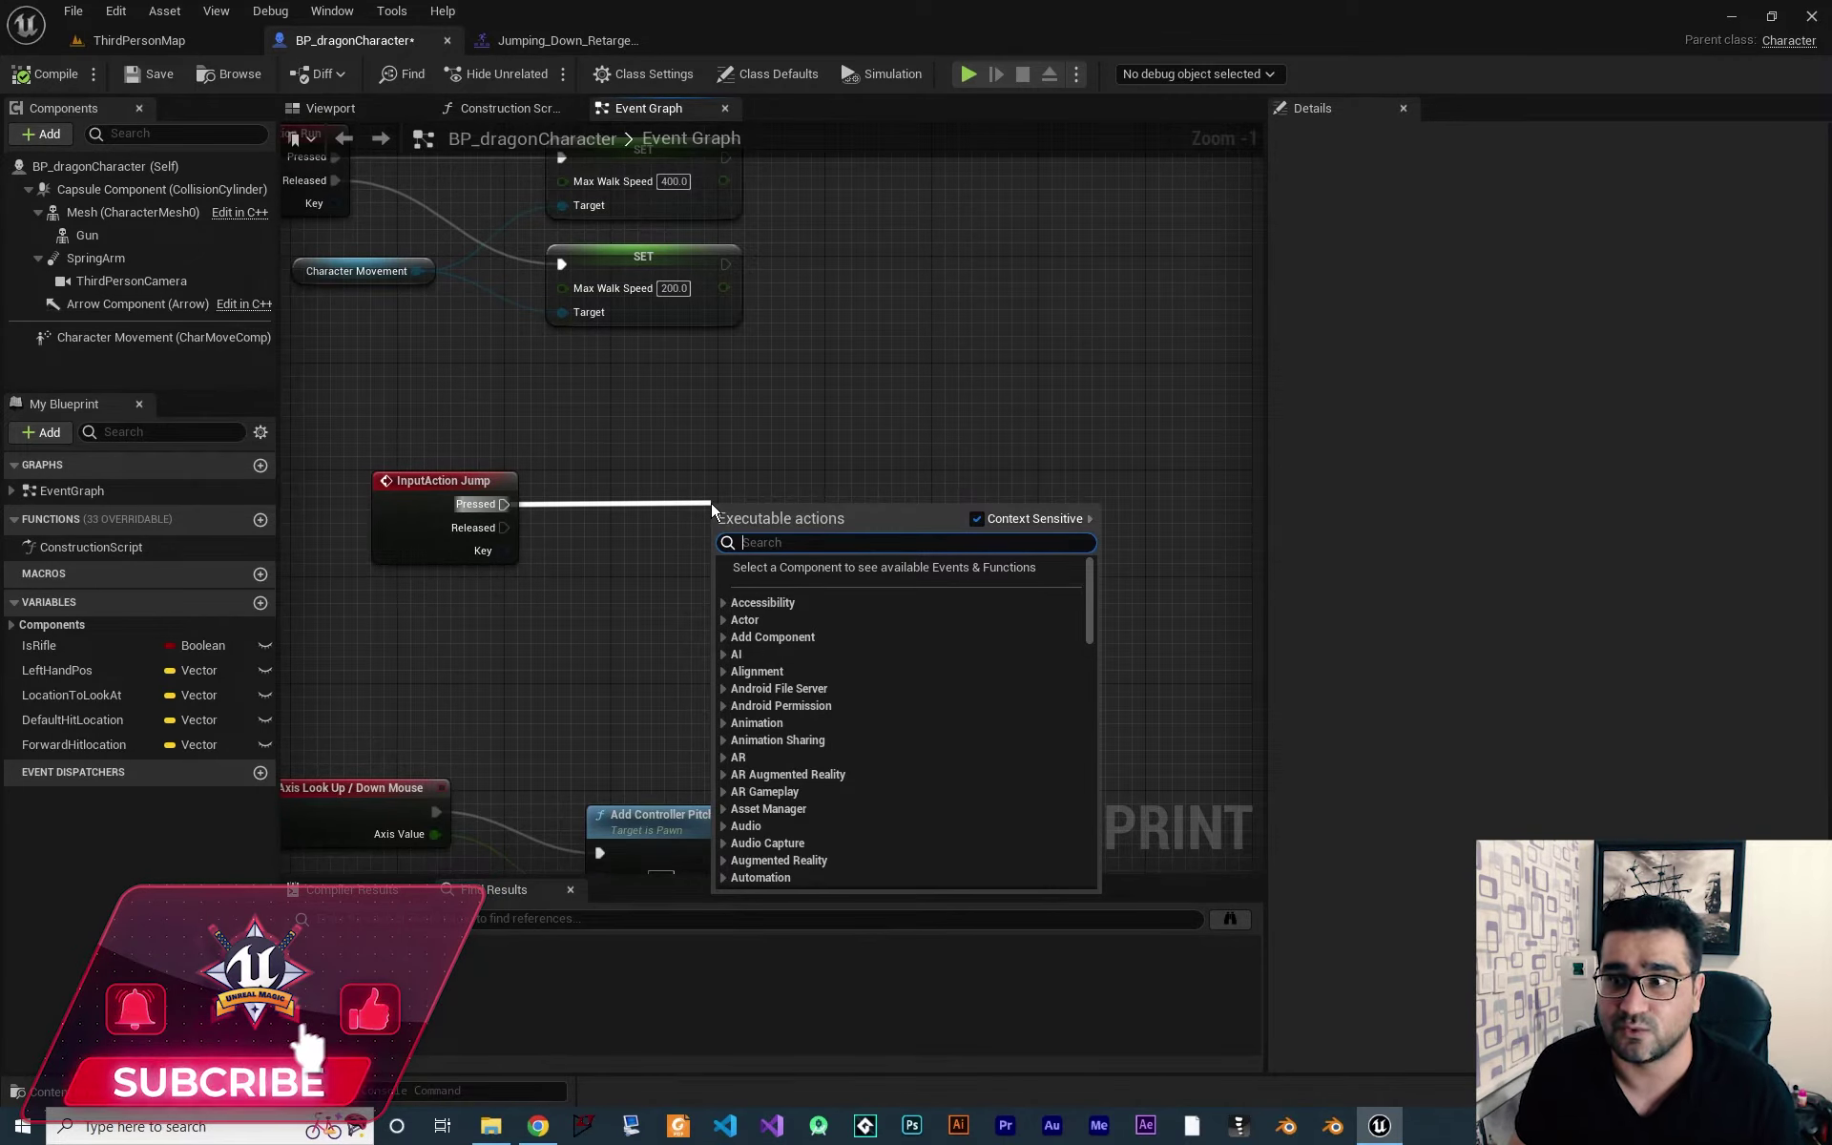
{"action": "left_click", "coordinate": [967, 74]}
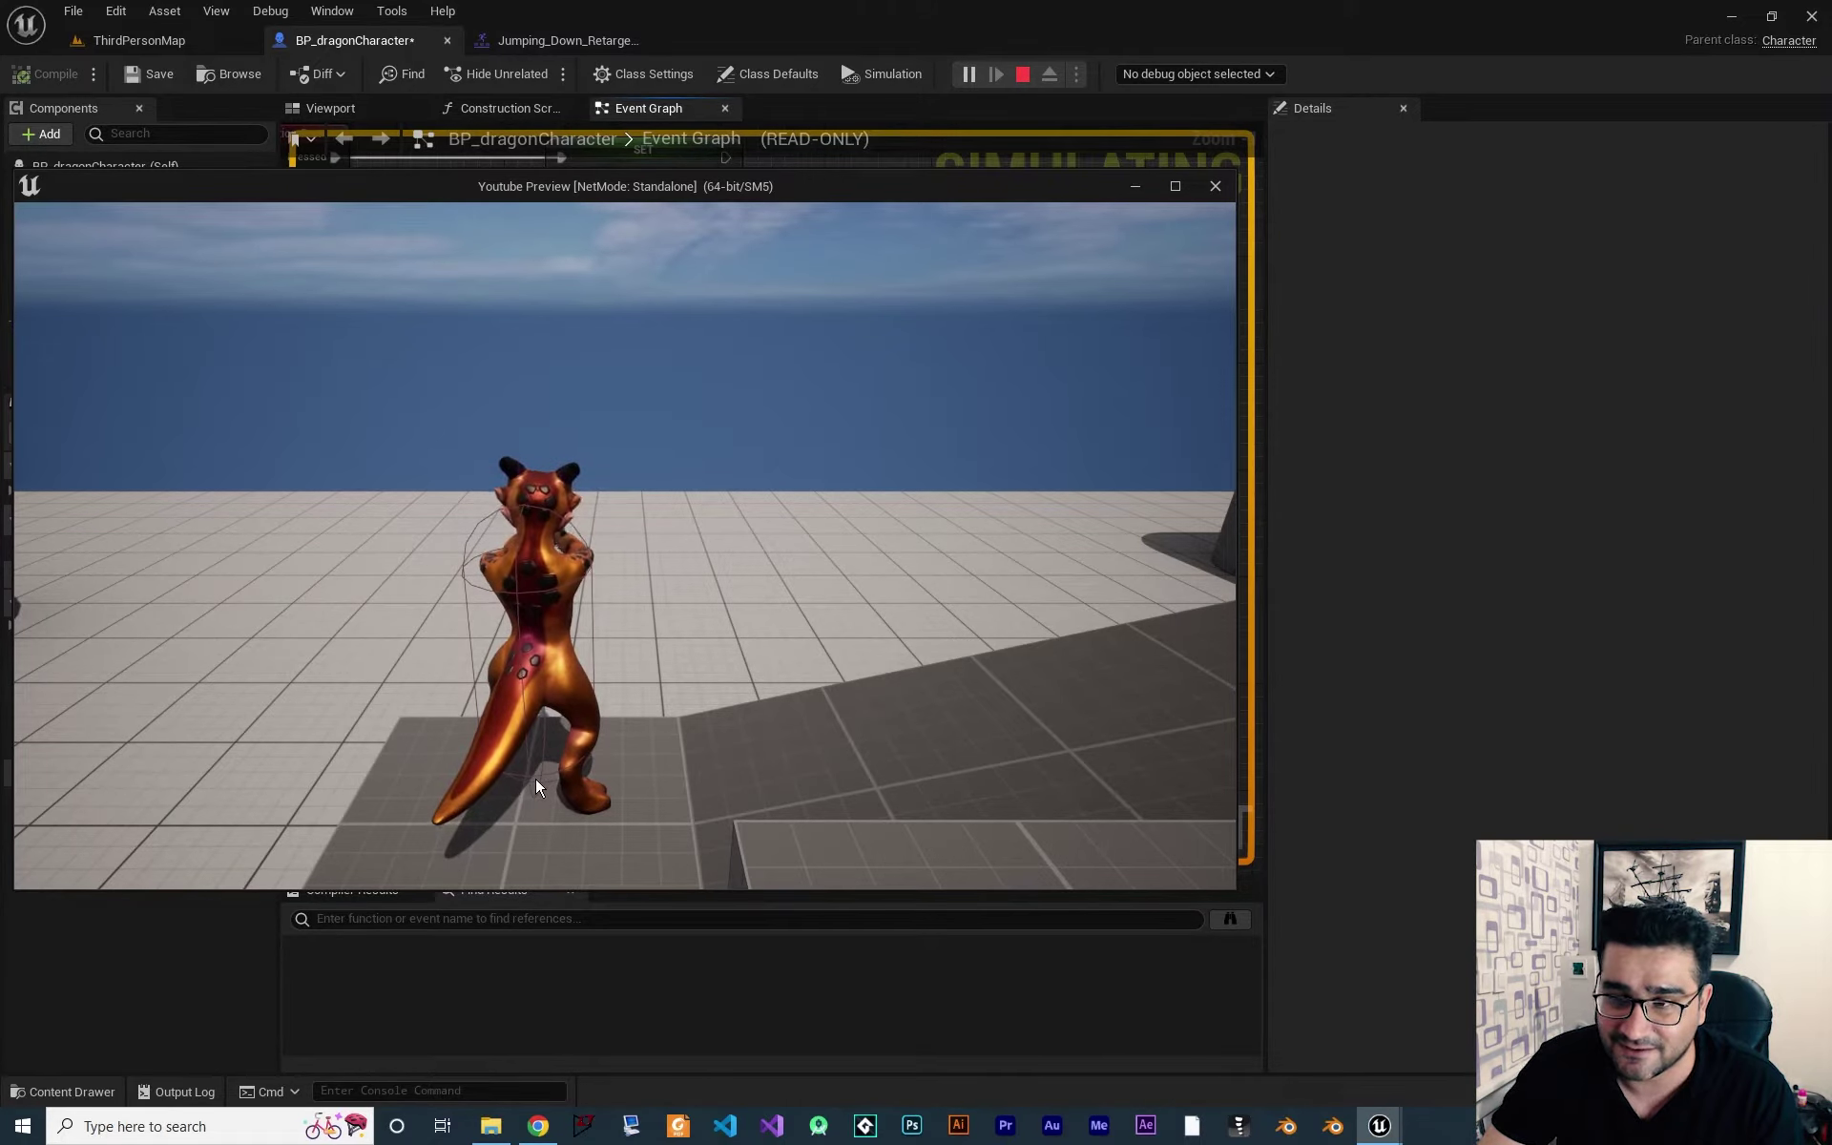
End the play-in-editor session to return to BP_dragonCharacter's event graph.
{"action": "mouse_move", "coordinate": [625, 546]}
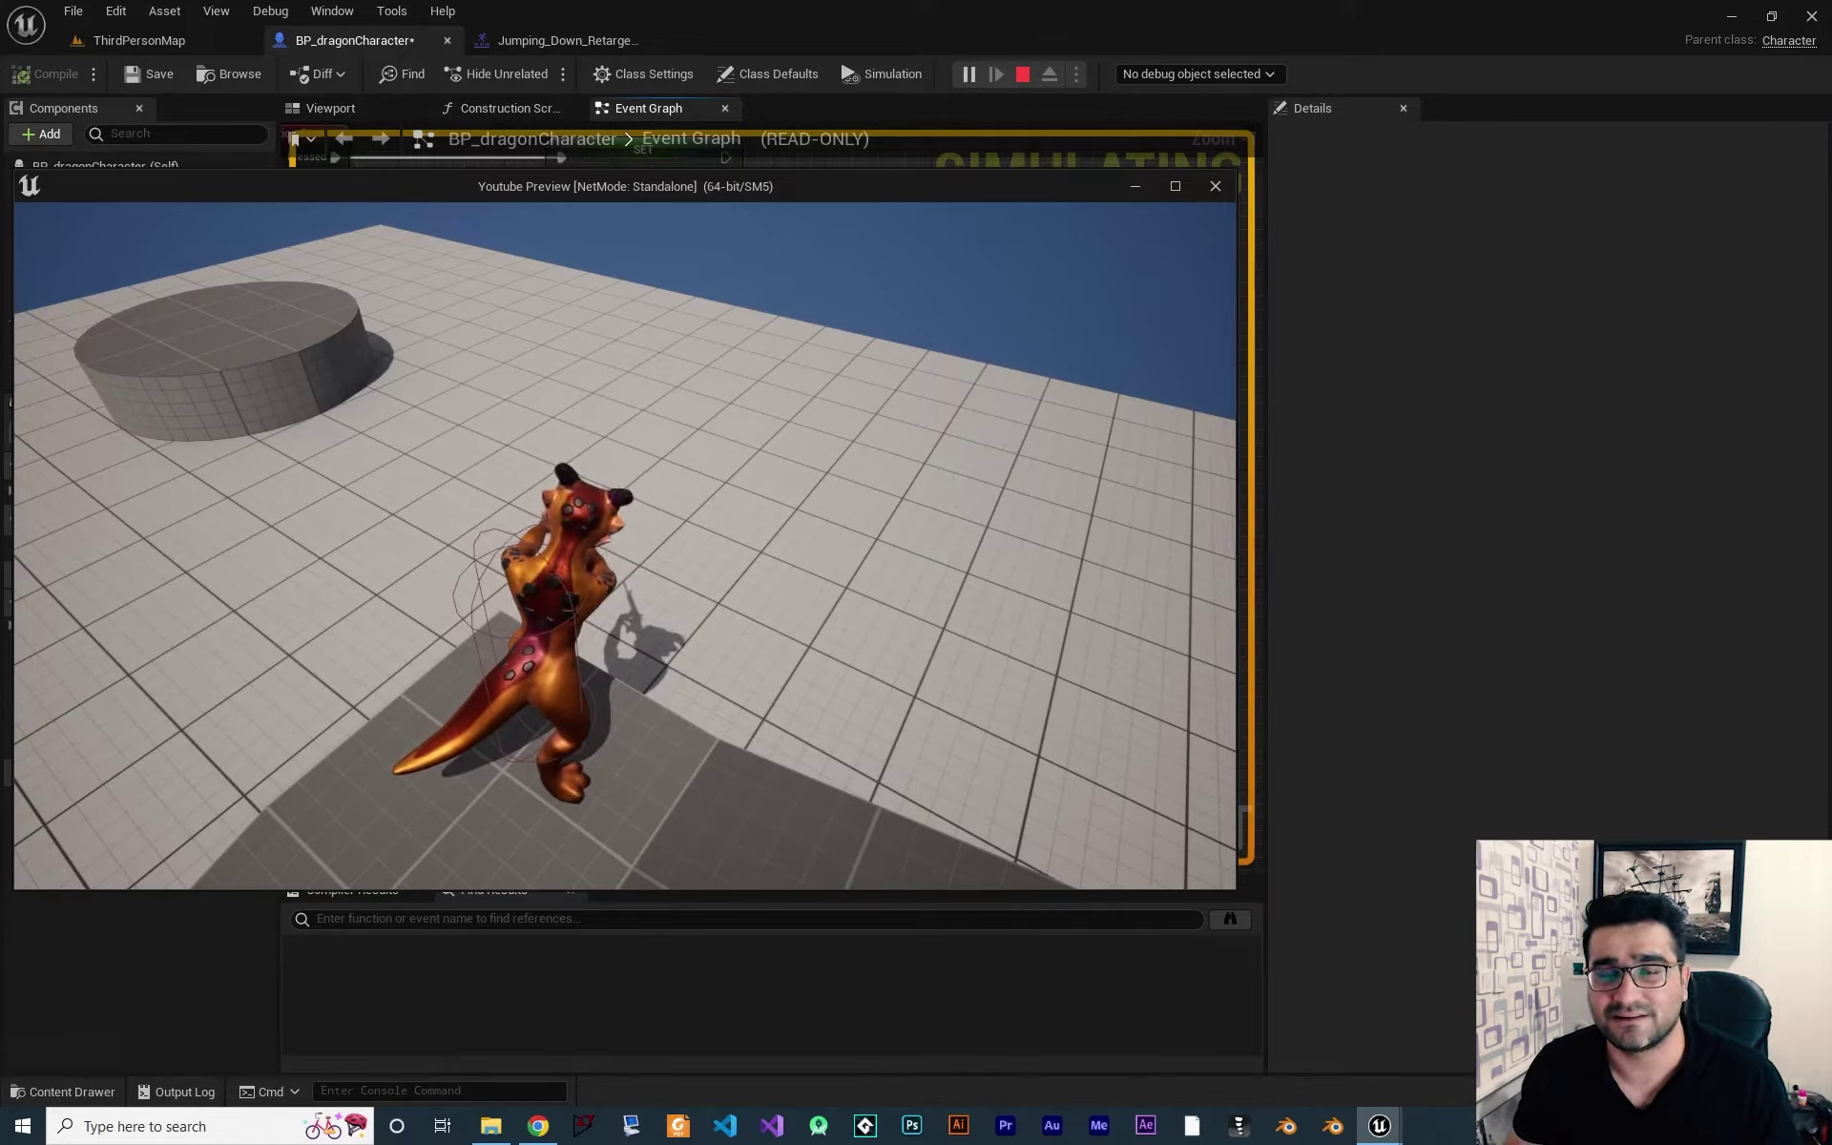
{"action": "key", "text": "Escape"}
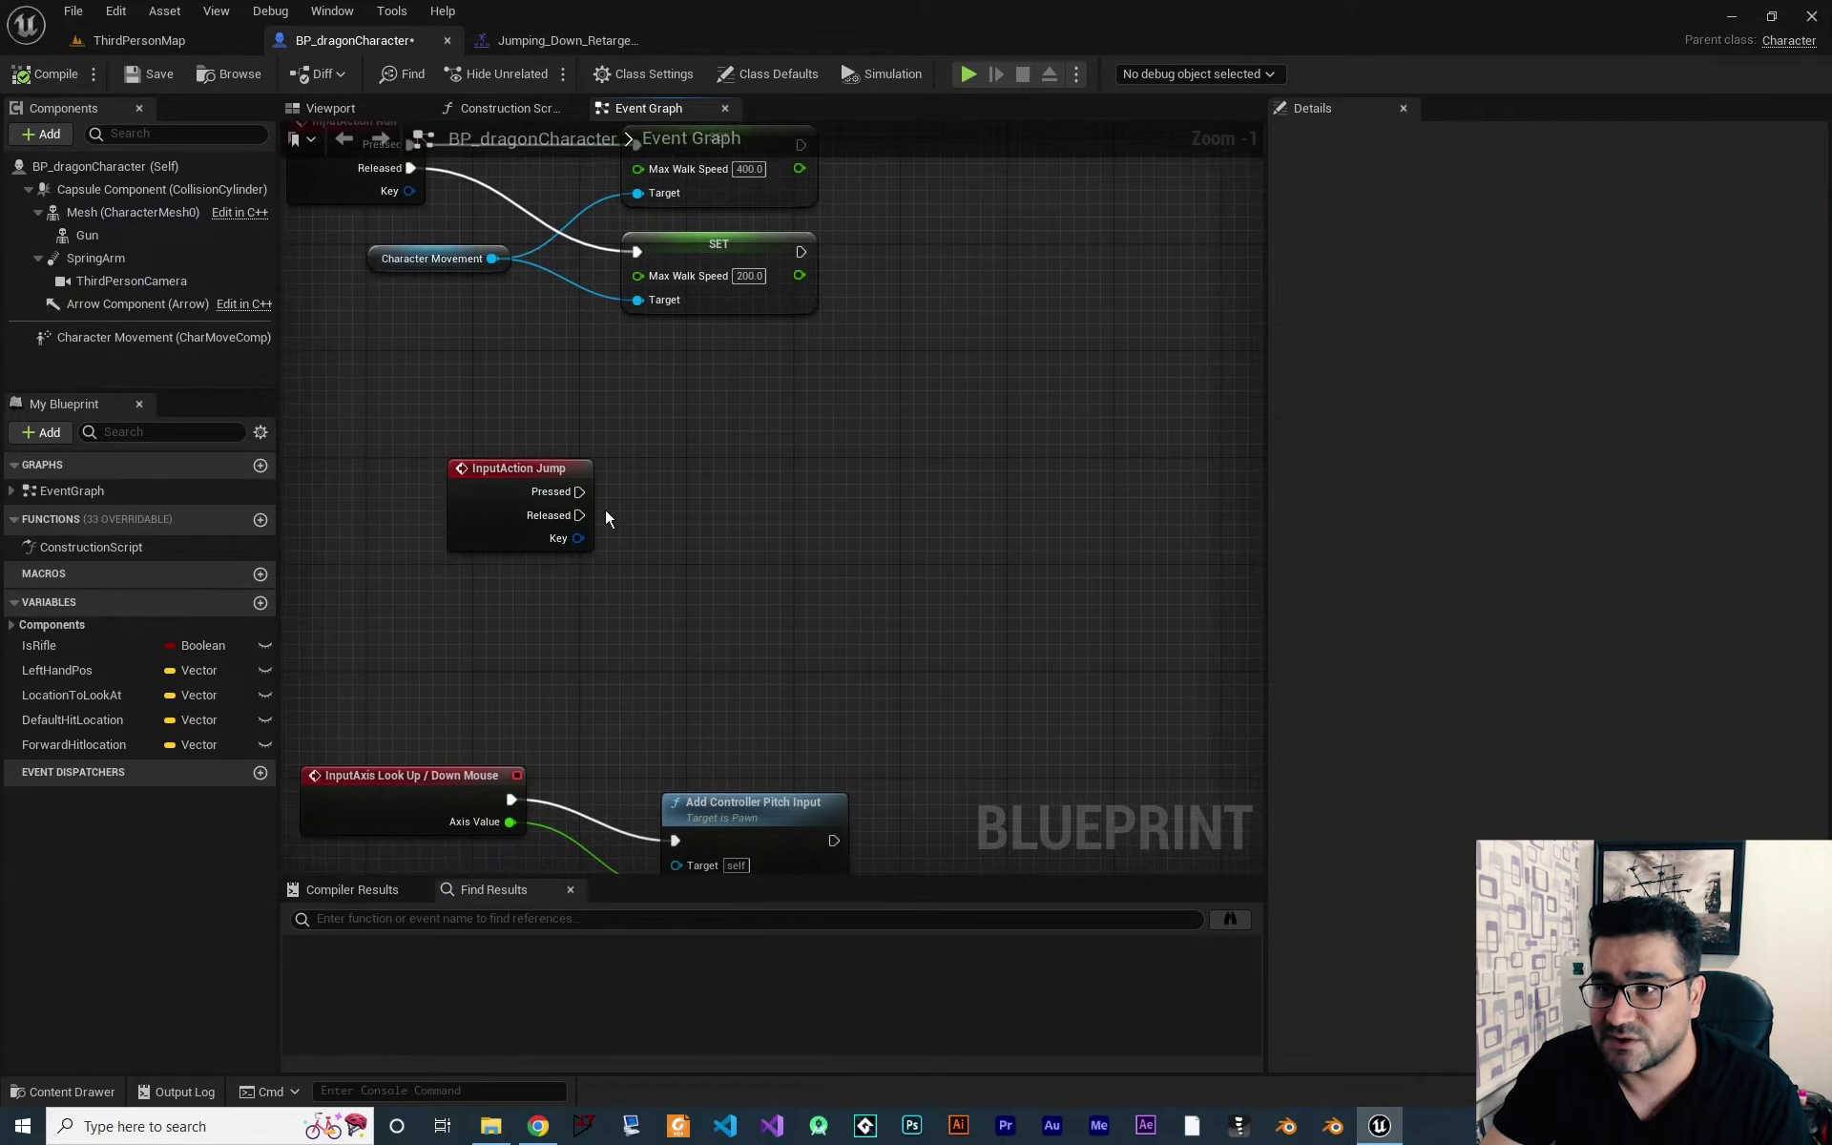
Add a Capsule Trace By Channel node driven by InputAction Jump's Pressed pin.
{"action": "left_click_drag", "start_coordinate": [580, 492], "coordinate": [725, 496]}
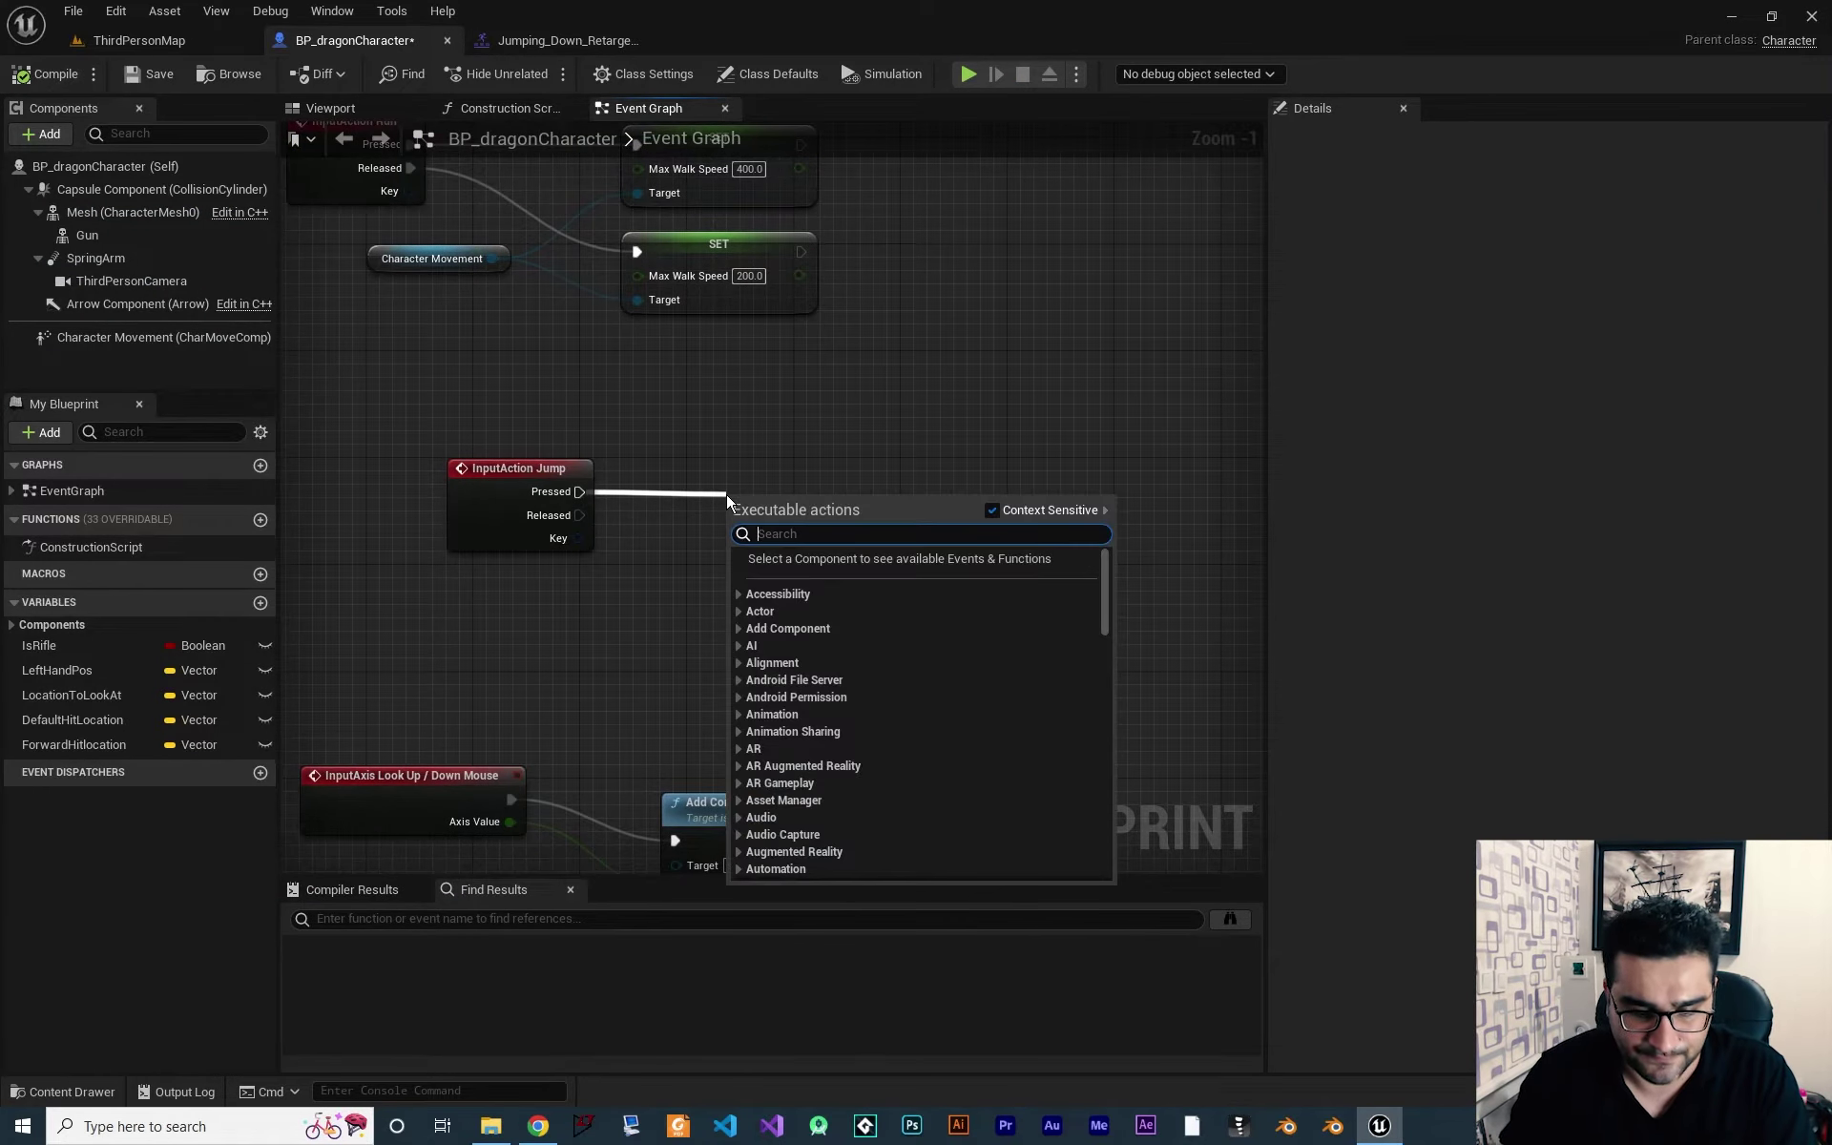
{"action": "type", "text": "capsule"}
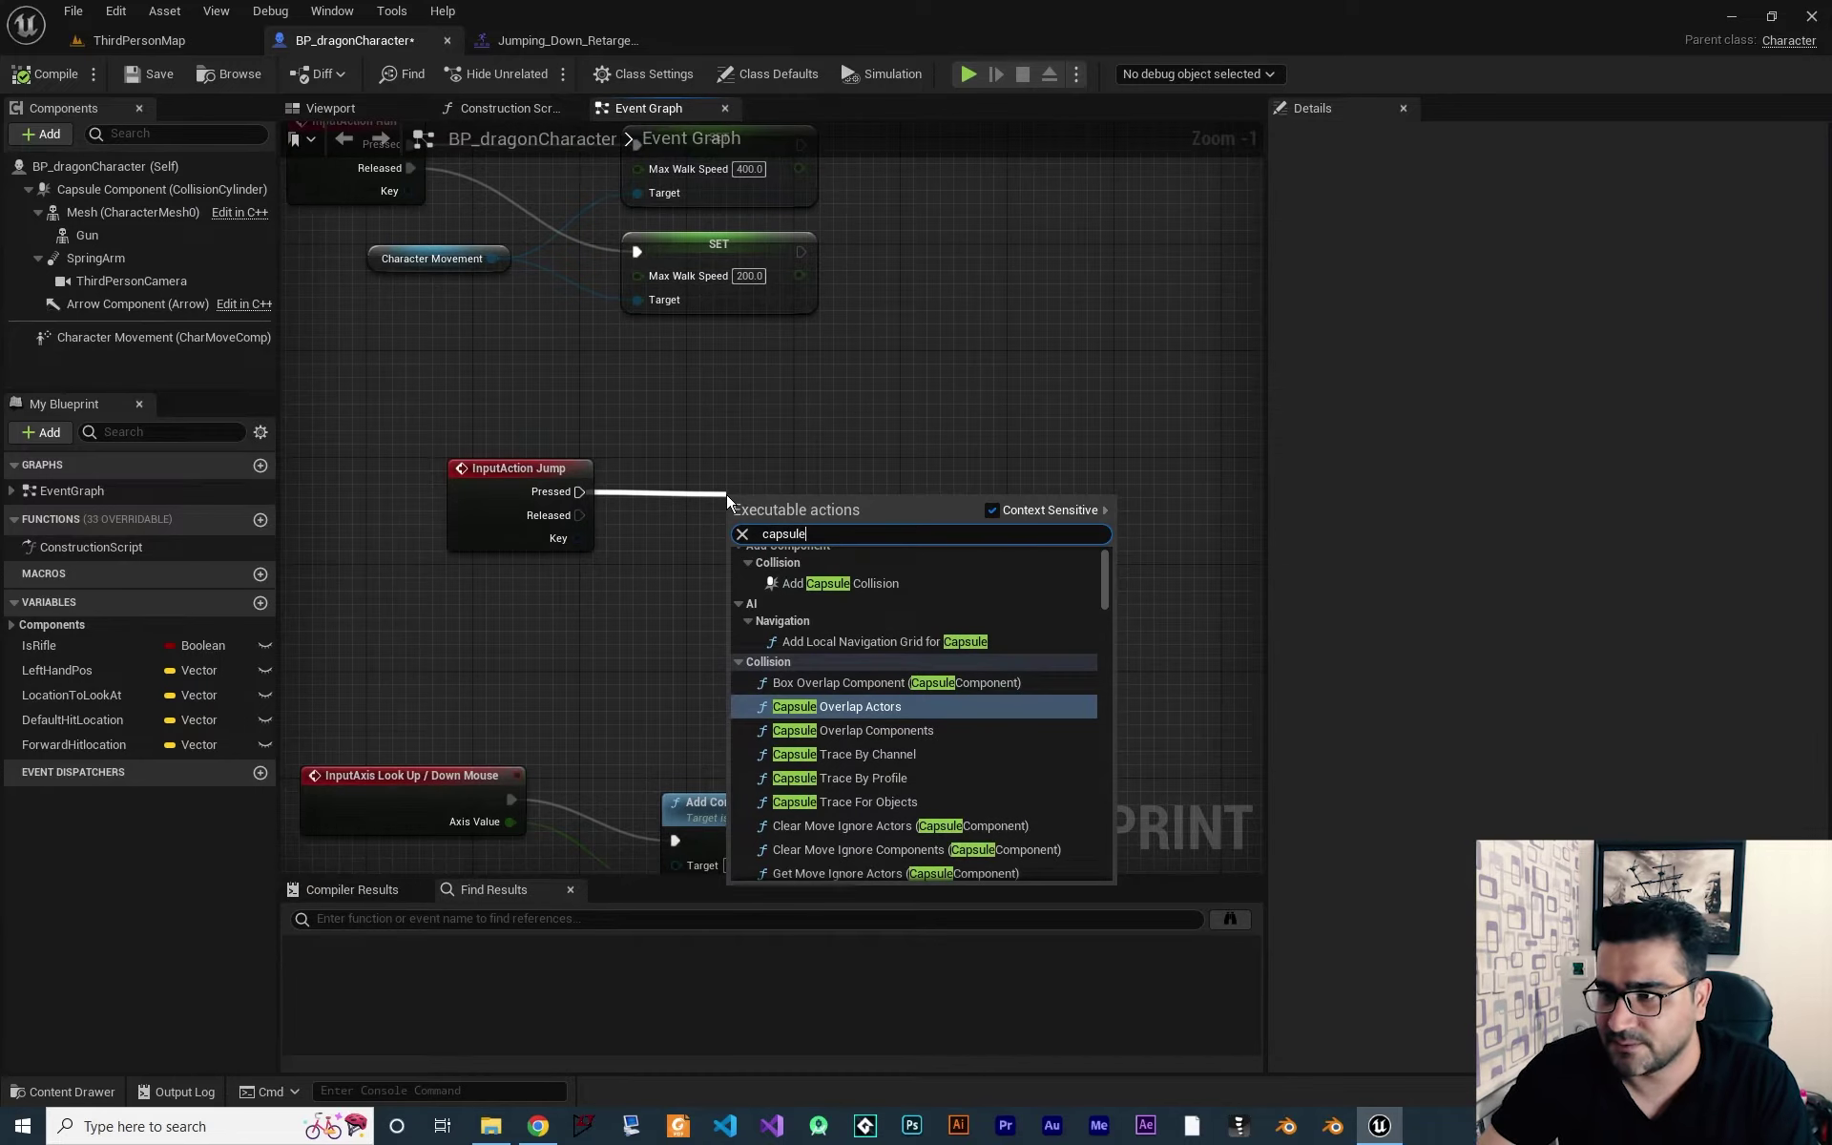
{"action": "left_click", "coordinate": [846, 754]}
{"action": "mouse_move", "coordinate": [845, 520]}
{"action": "left_mouse_down"}
{"action": "mouse_move", "coordinate": [1056, 434]}
{"action": "mouse_move", "coordinate": [1072, 468]}
{"action": "mouse_move", "coordinate": [1143, 467]}
{"action": "left_mouse_up"}
{"action": "right_click_drag", "start_coordinate": [1059, 513], "coordinate": [870, 424]}
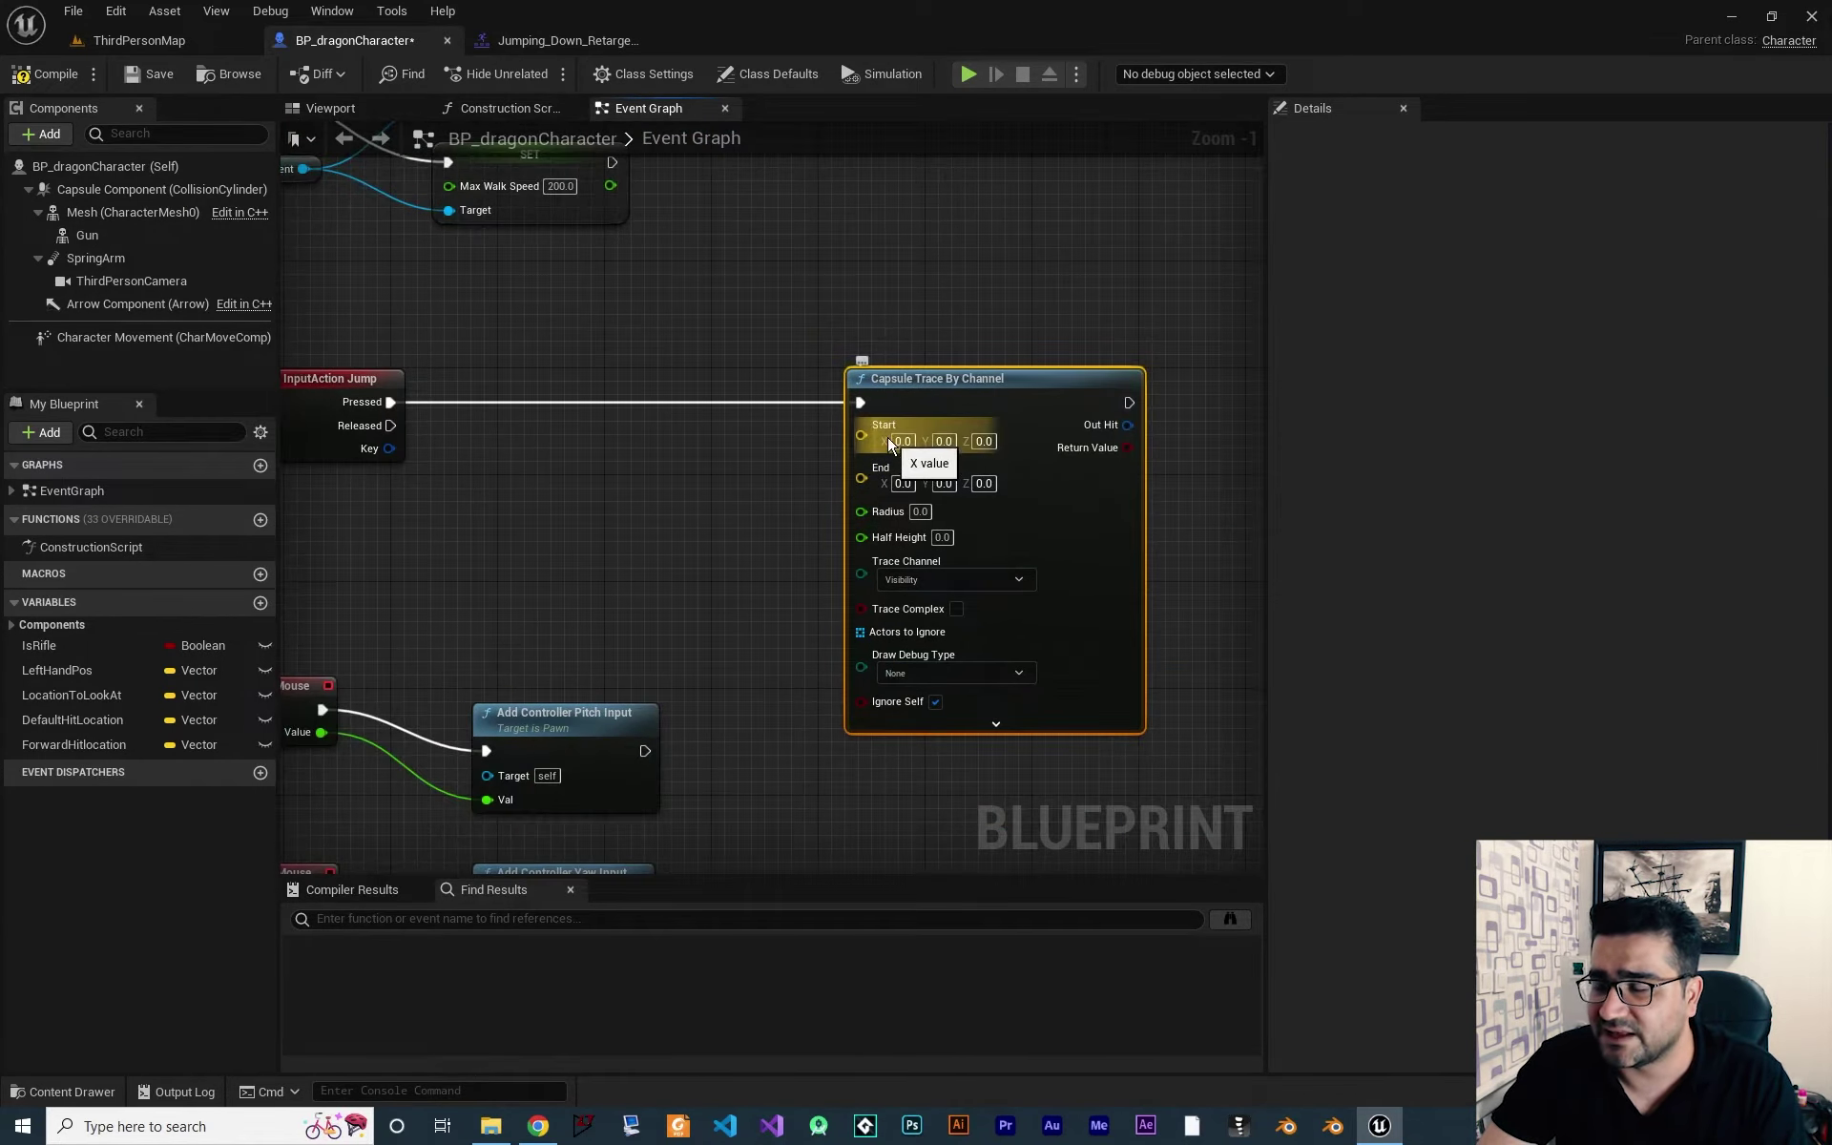
{"action": "right_click", "coordinate": [885, 436]}
{"action": "left_click", "coordinate": [758, 507]}
Add a Get Actor Location node next to the Jump event.
{"action": "right_click_drag", "start_coordinate": [759, 507], "coordinate": [883, 513]}
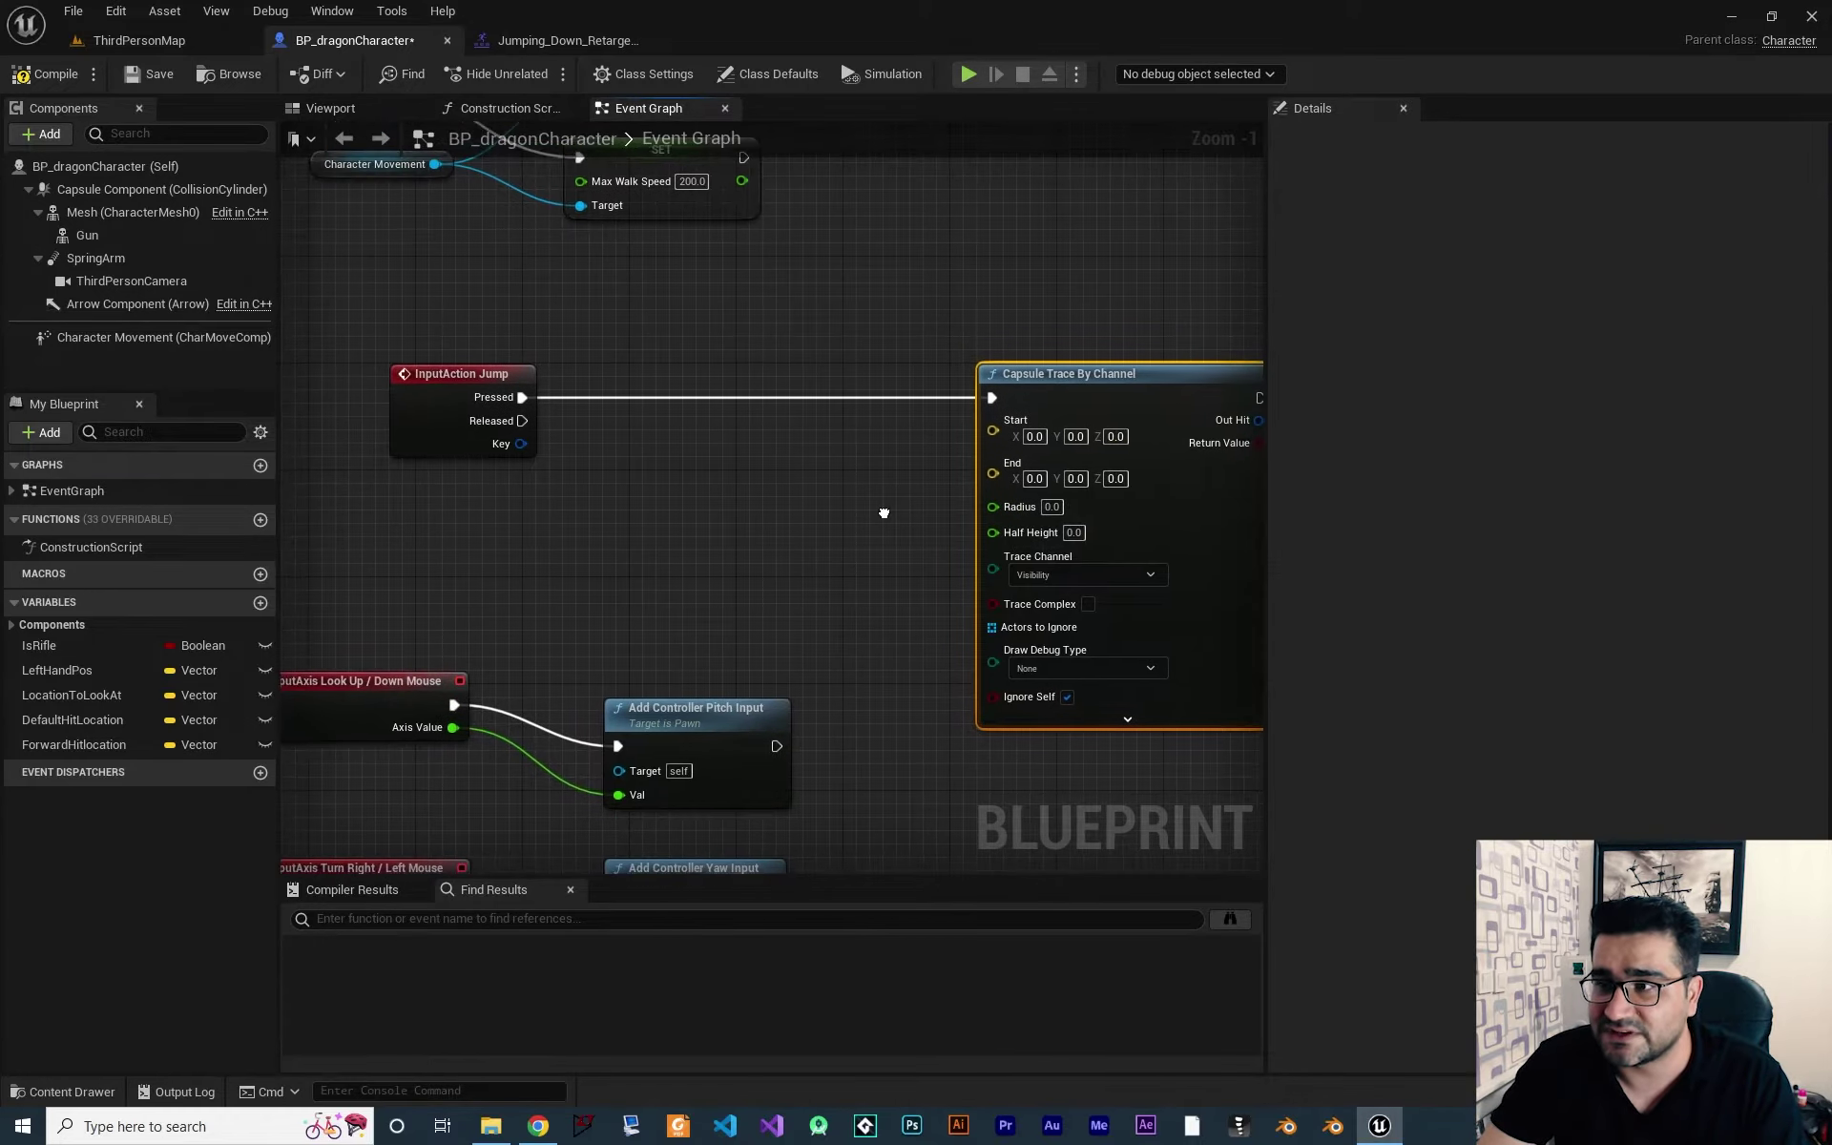
{"action": "right_click", "coordinate": [682, 477]}
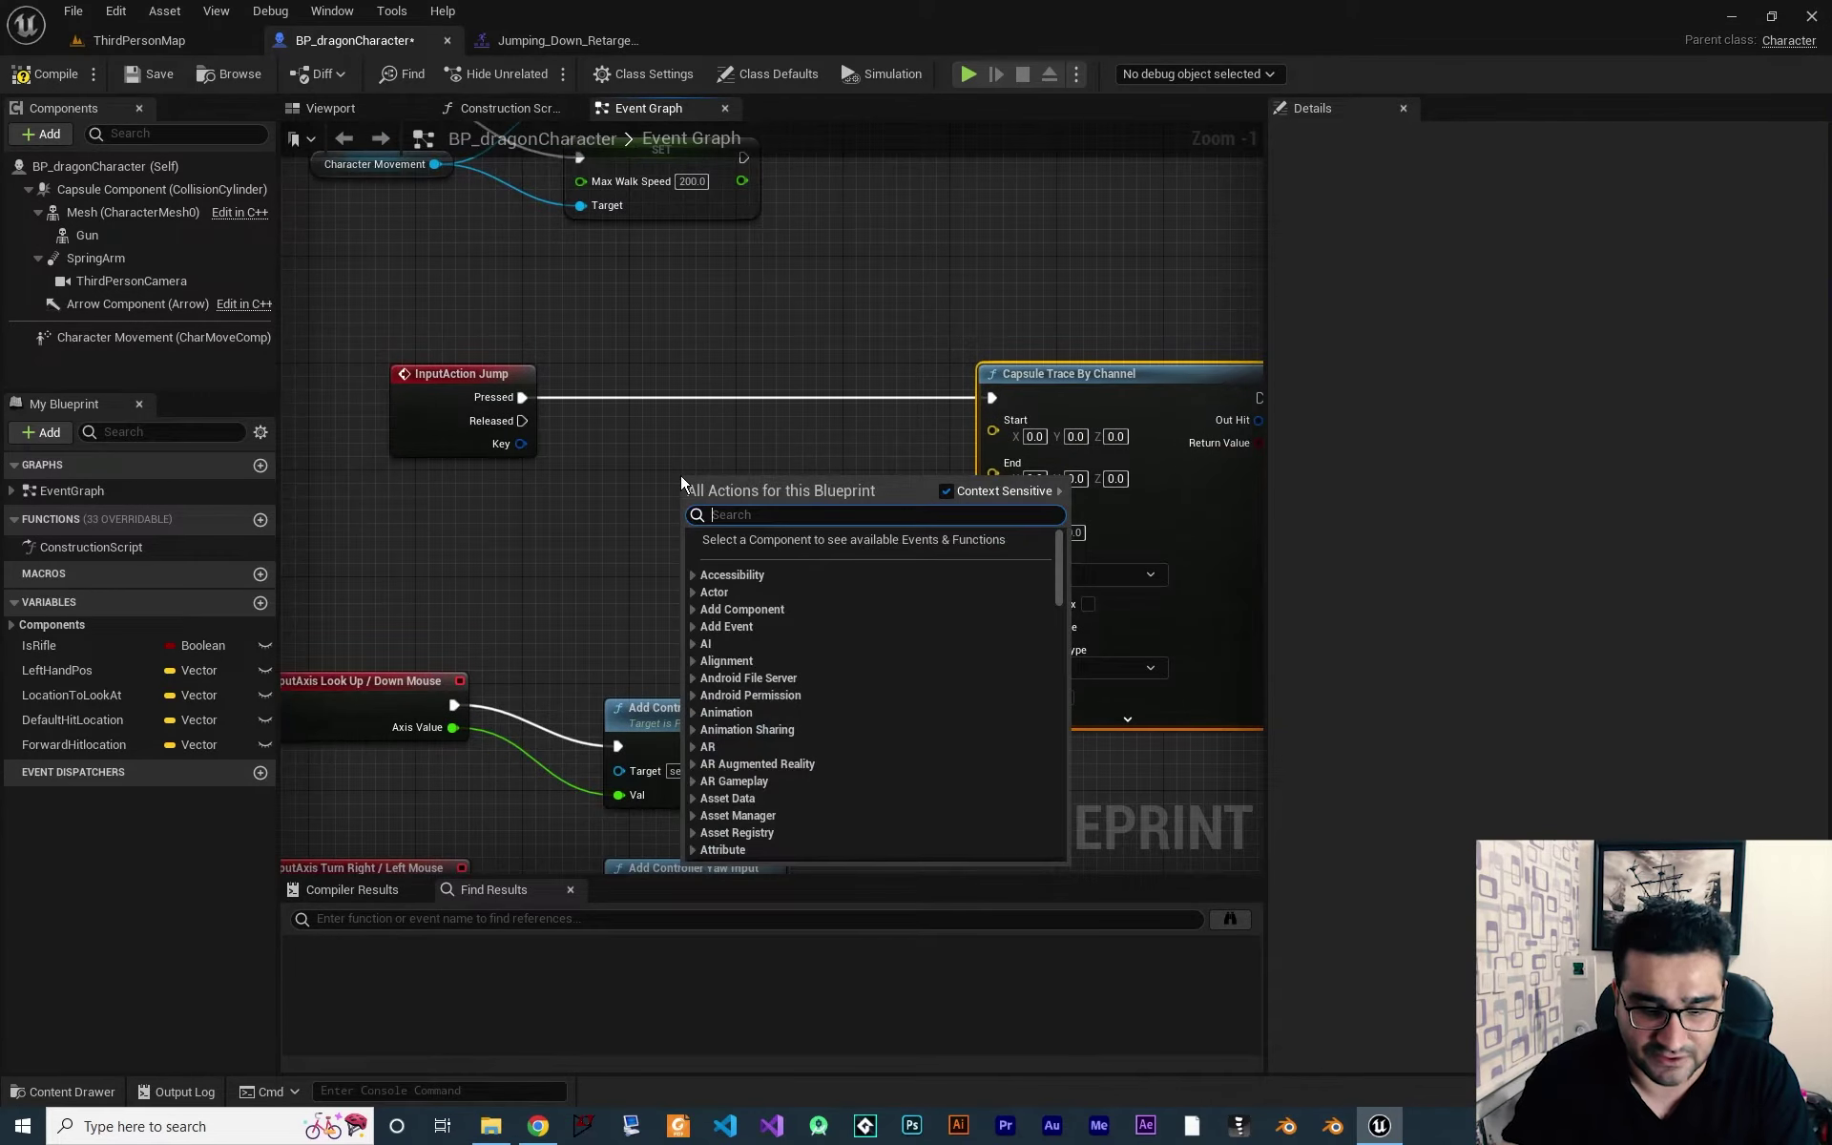
{"action": "type", "text": "get actor loca"}
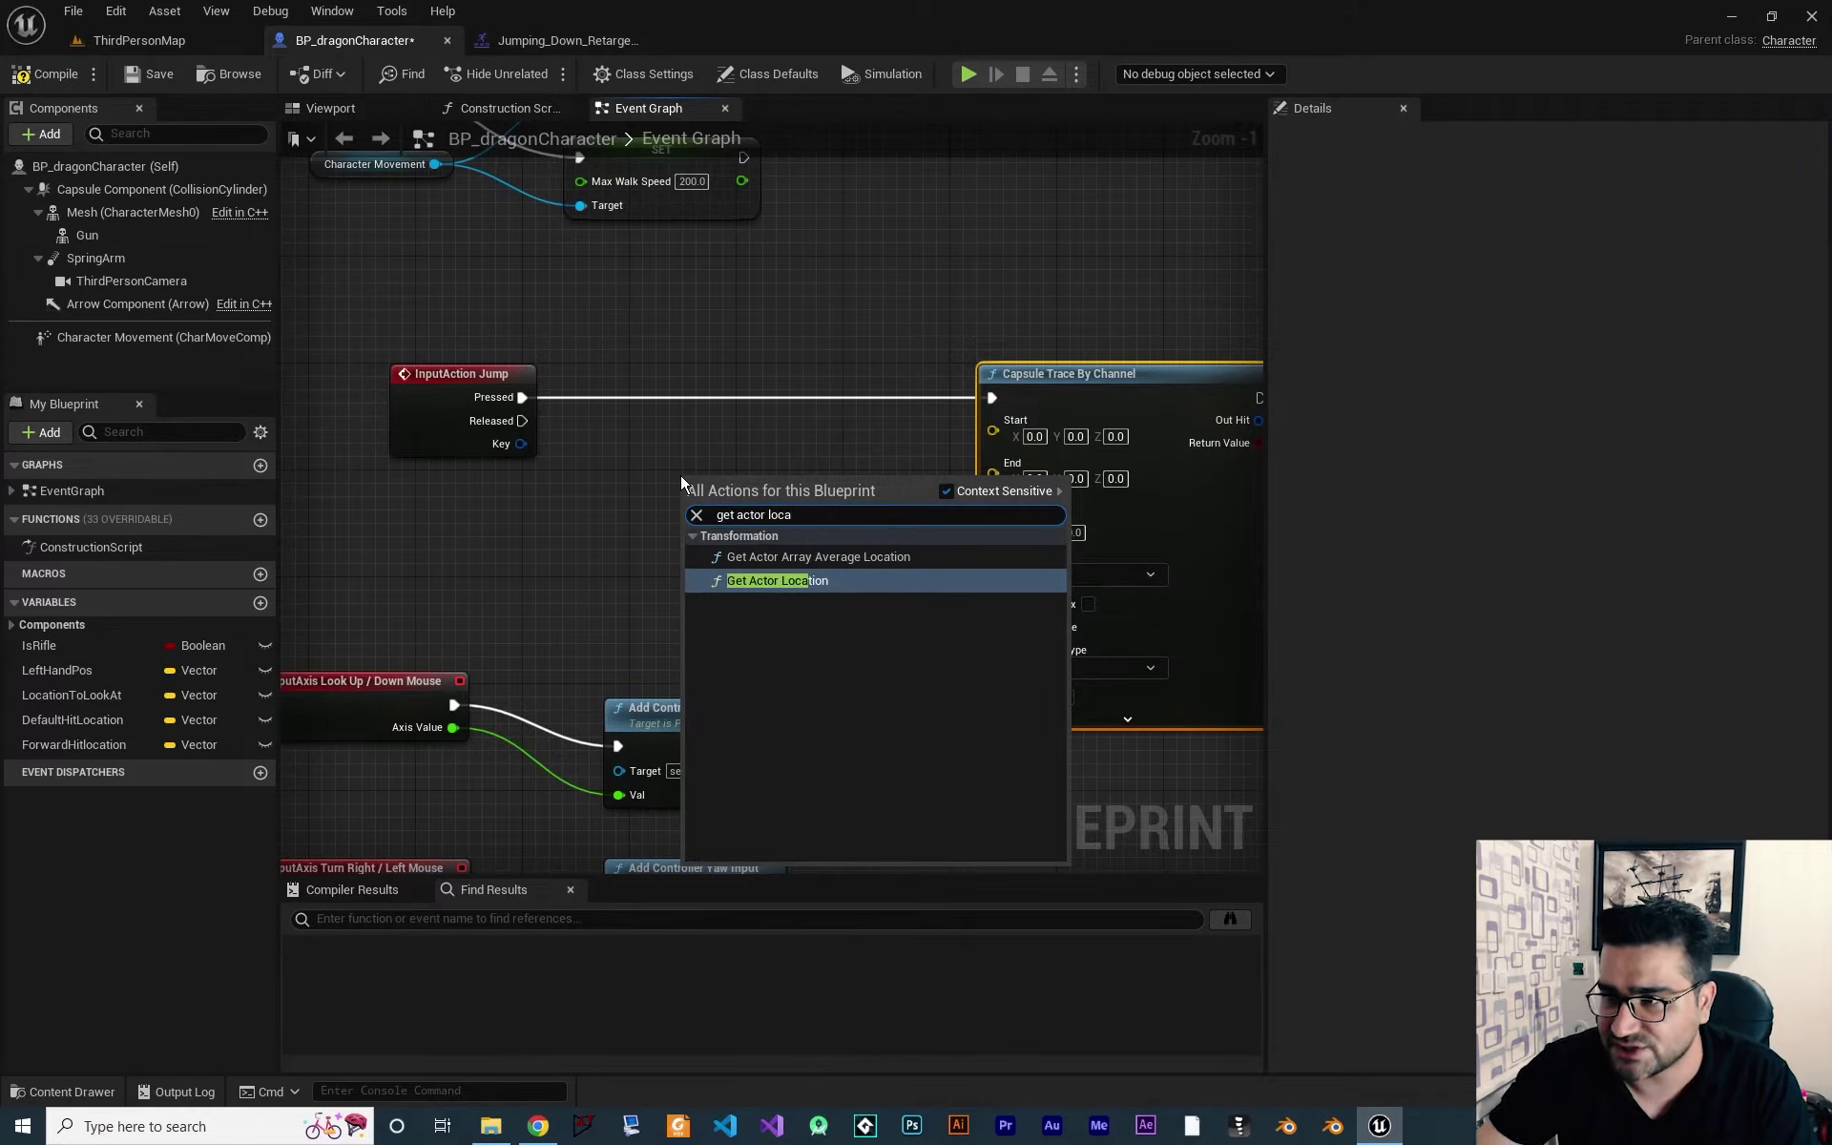
{"action": "key", "text": "Return"}
Wire Get Actor Location into the trace's Start and reposition the node.
{"action": "left_click_drag", "start_coordinate": [848, 515], "coordinate": [992, 425]}
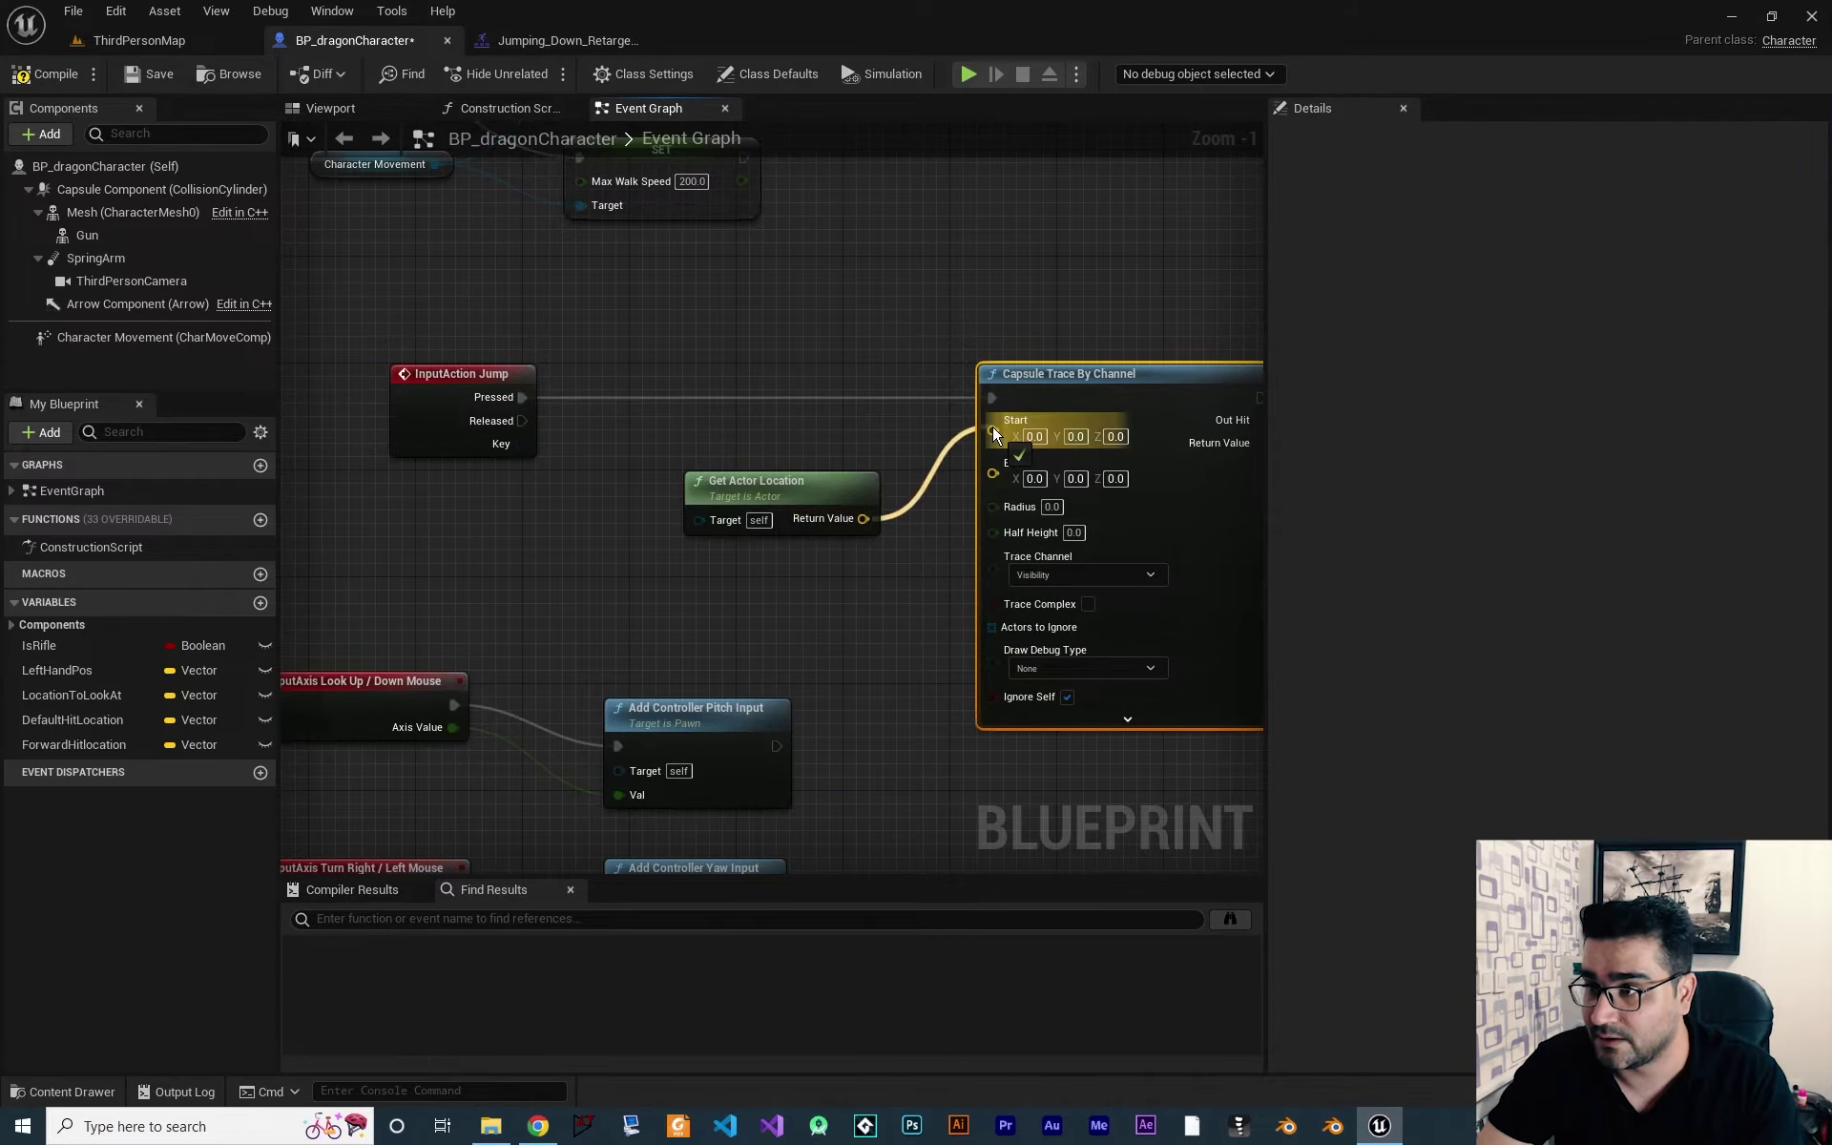
{"action": "left_click_drag", "start_coordinate": [764, 485], "coordinate": [680, 428]}
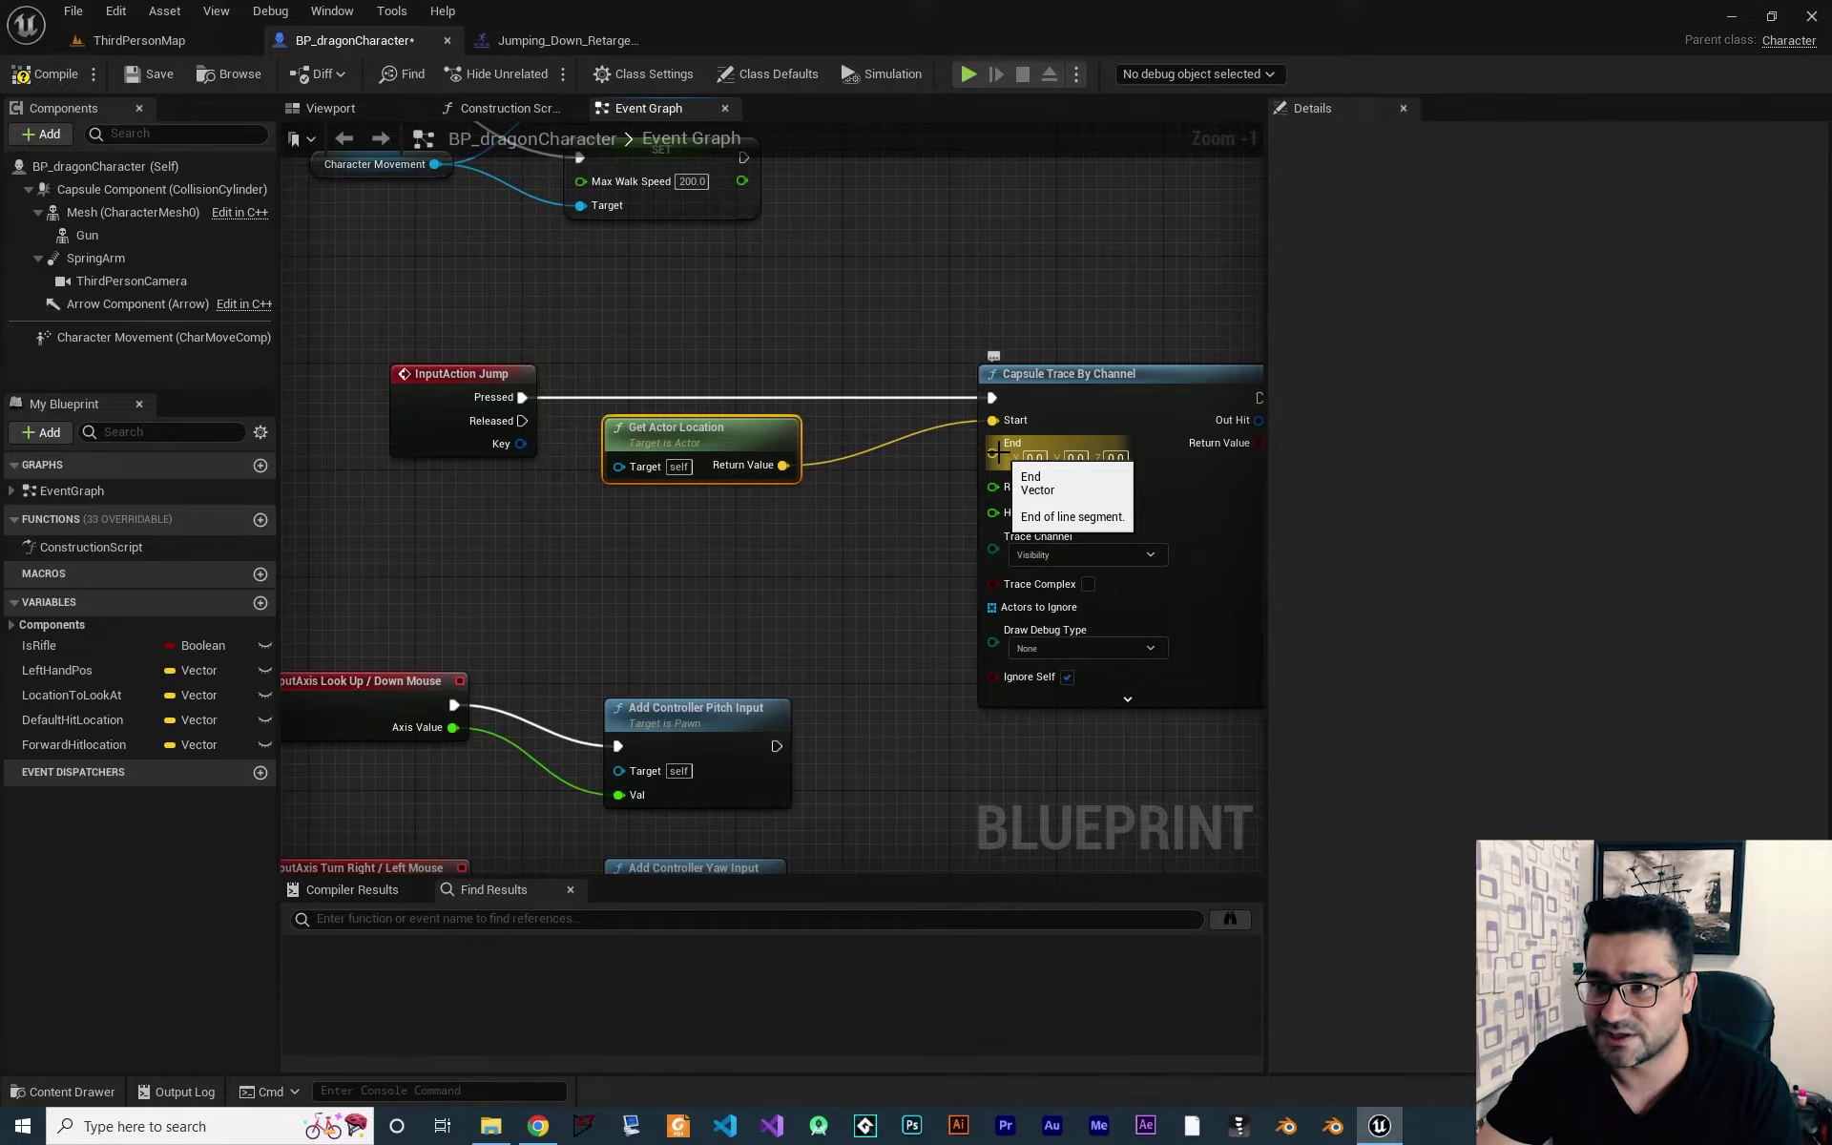
{"action": "left_click_drag", "start_coordinate": [687, 428], "coordinate": [526, 508]}
Subtract 5000 on Z from the actor location and wire the result to the trace End.
{"action": "left_click_drag", "start_coordinate": [622, 545], "coordinate": [759, 550]}
{"action": "type", "text": "-"}
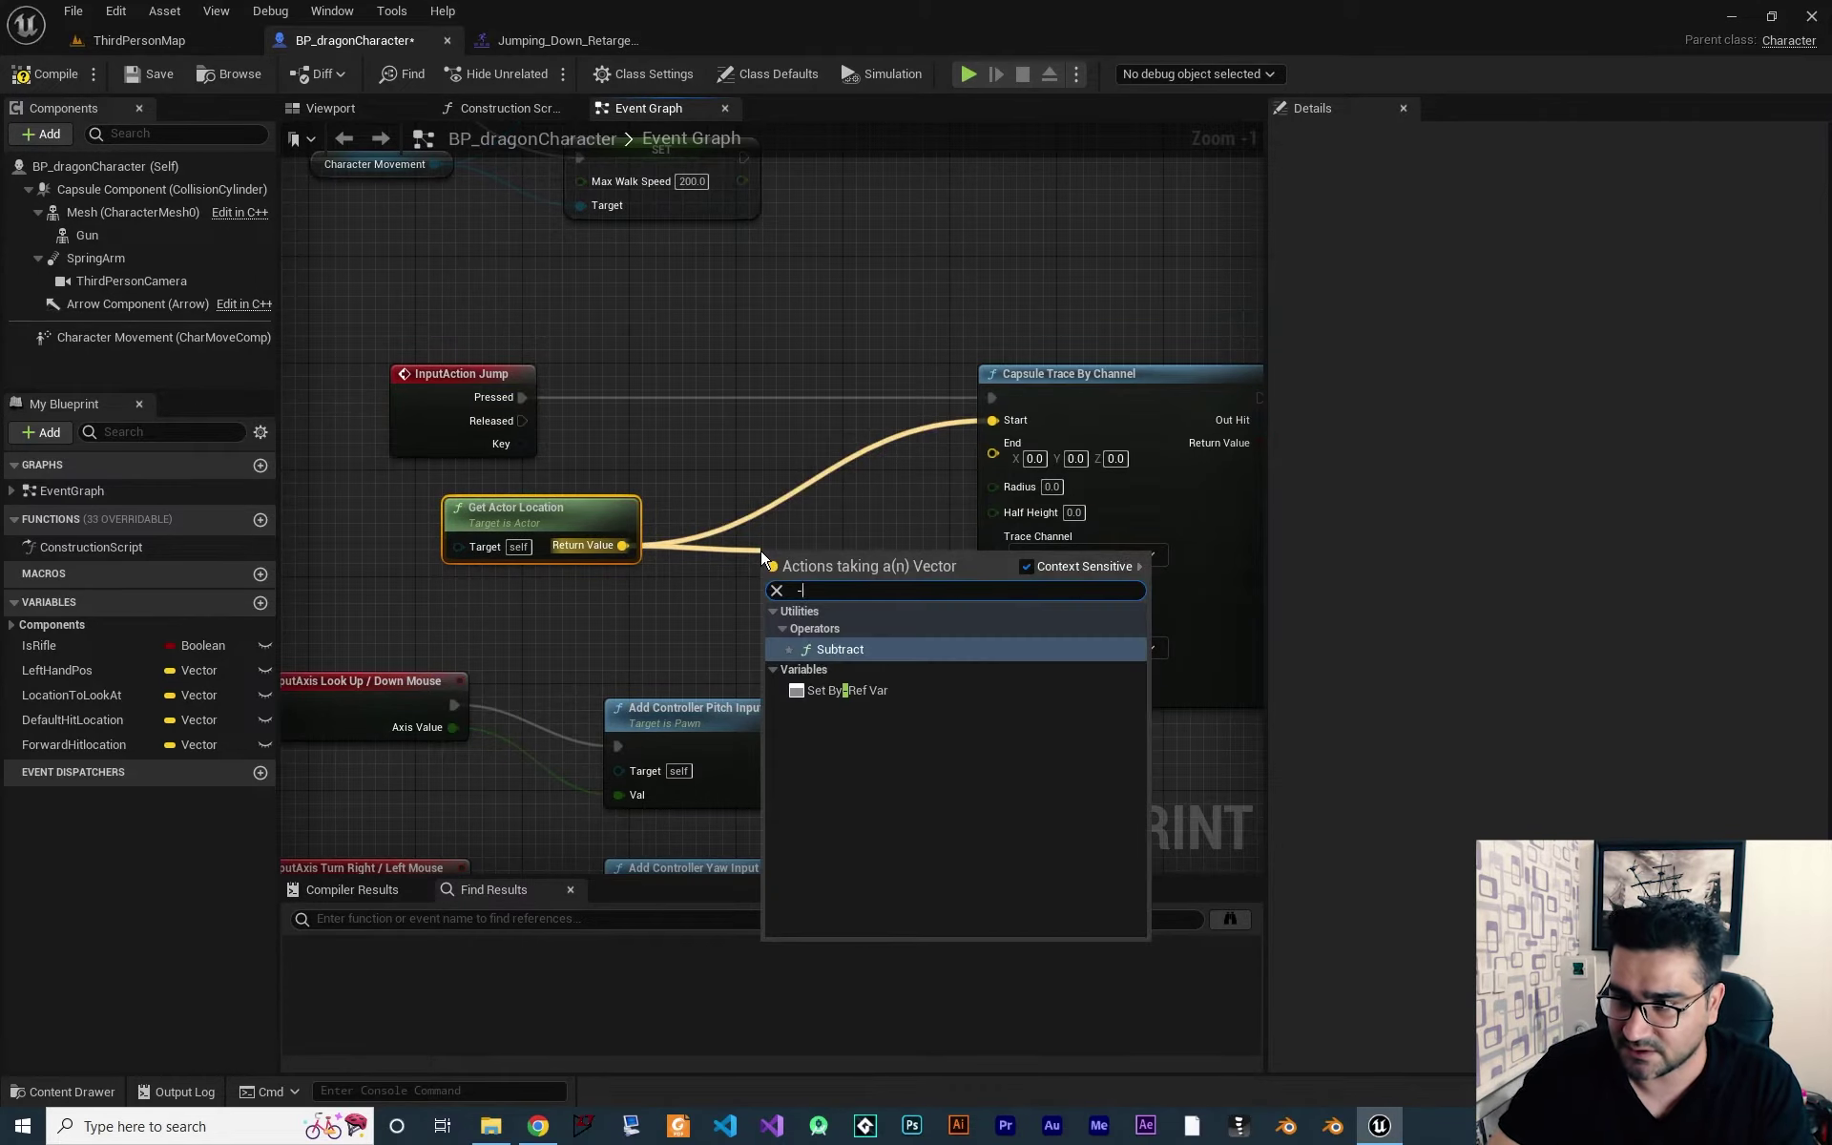
{"action": "left_click", "coordinate": [829, 649]}
{"action": "left_click_drag", "start_coordinate": [840, 568], "coordinate": [744, 568]}
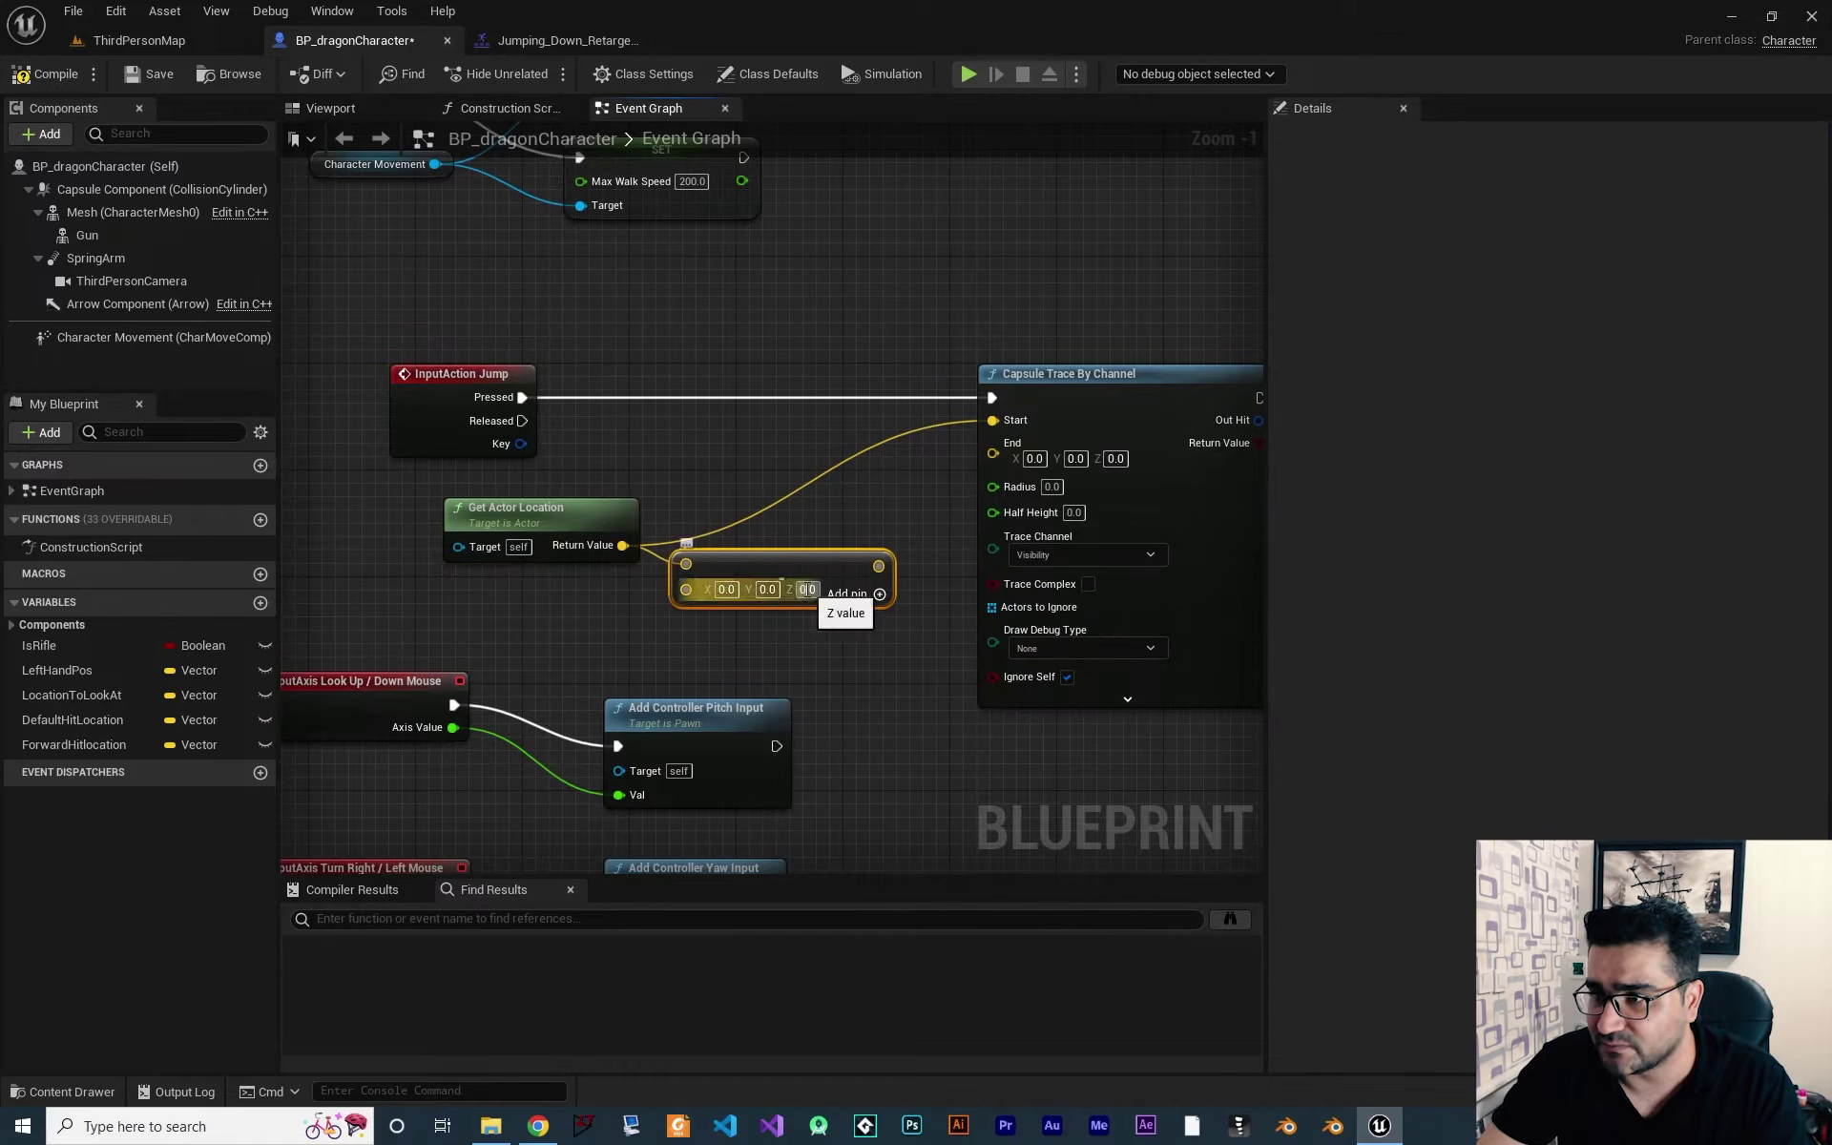
{"action": "type", "text": "5000"}
{"action": "key", "text": "Return"}
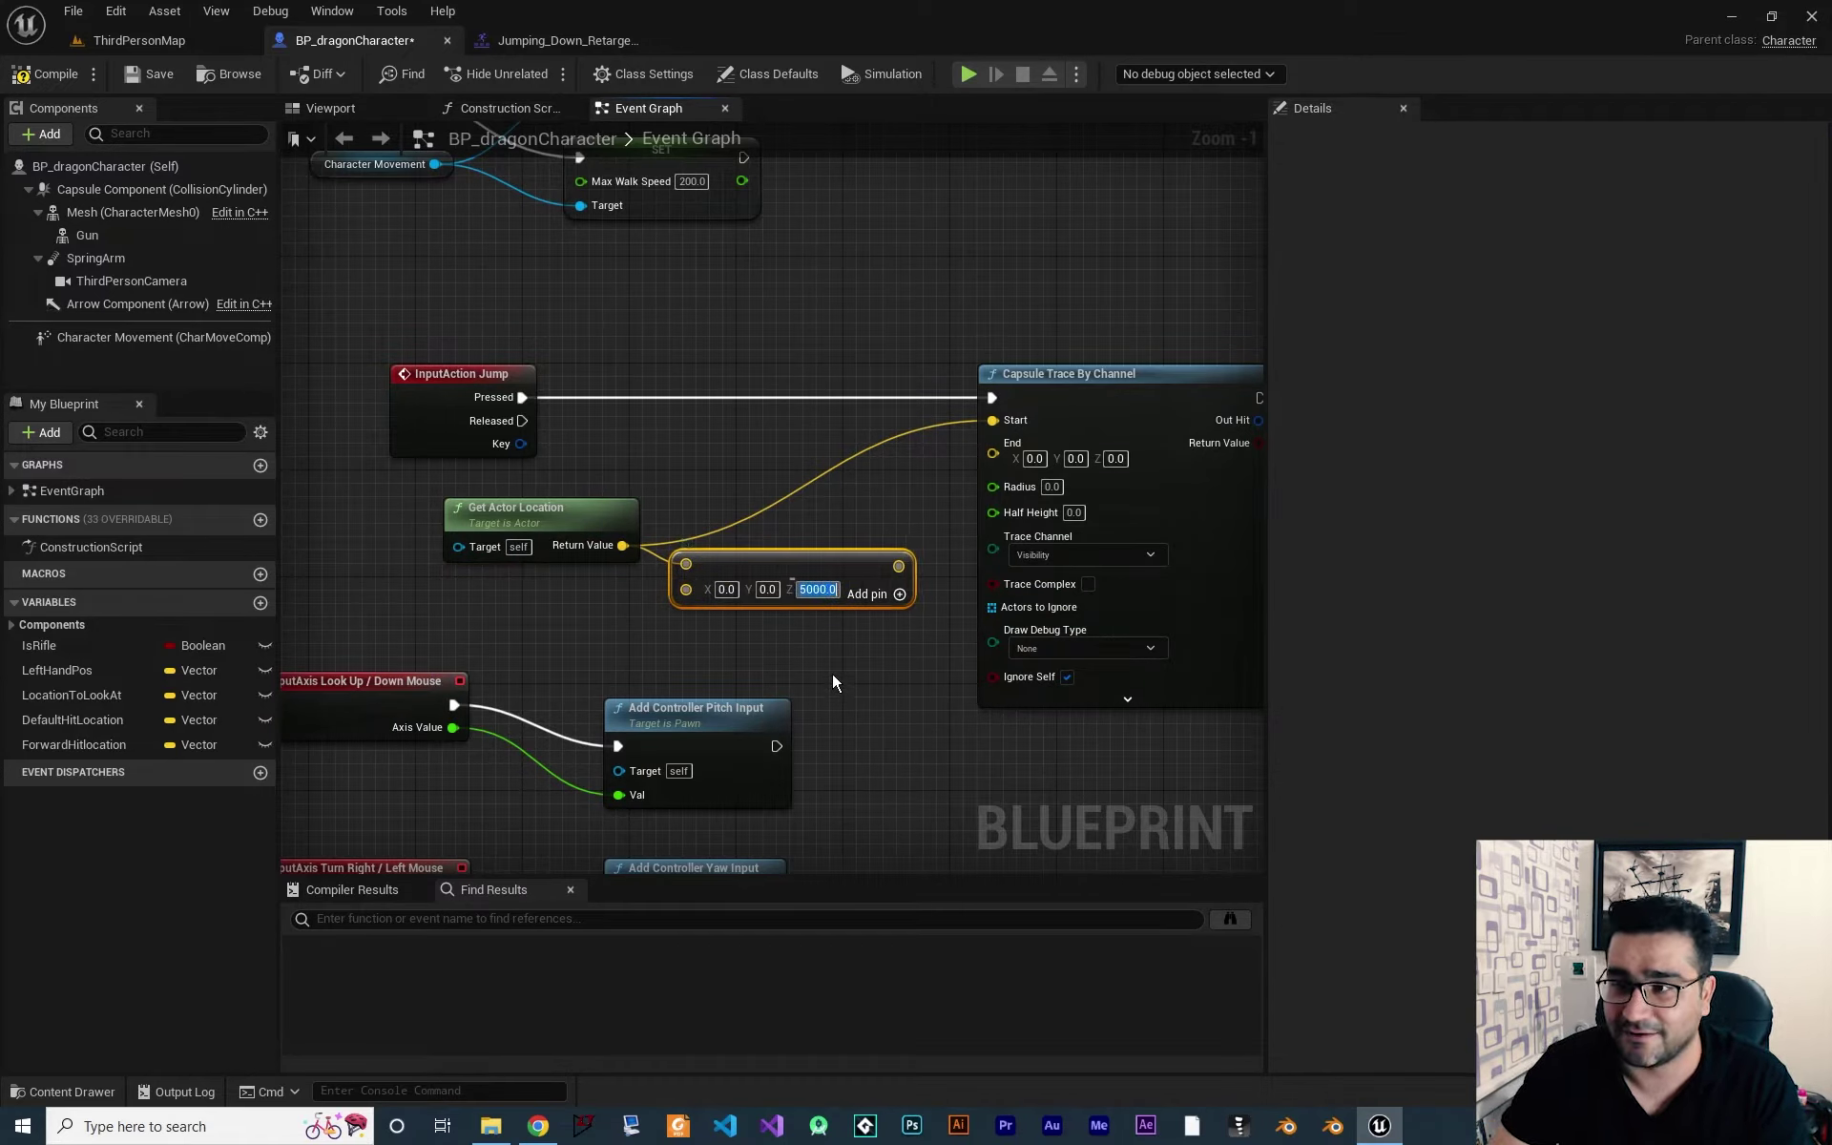
{"action": "mouse_move", "coordinate": [899, 566]}
{"action": "left_mouse_down"}
{"action": "mouse_move", "coordinate": [943, 469]}
{"action": "mouse_move", "coordinate": [994, 456]}
{"action": "left_mouse_up"}
{"action": "right_click_drag", "start_coordinate": [939, 693], "coordinate": [831, 651]}
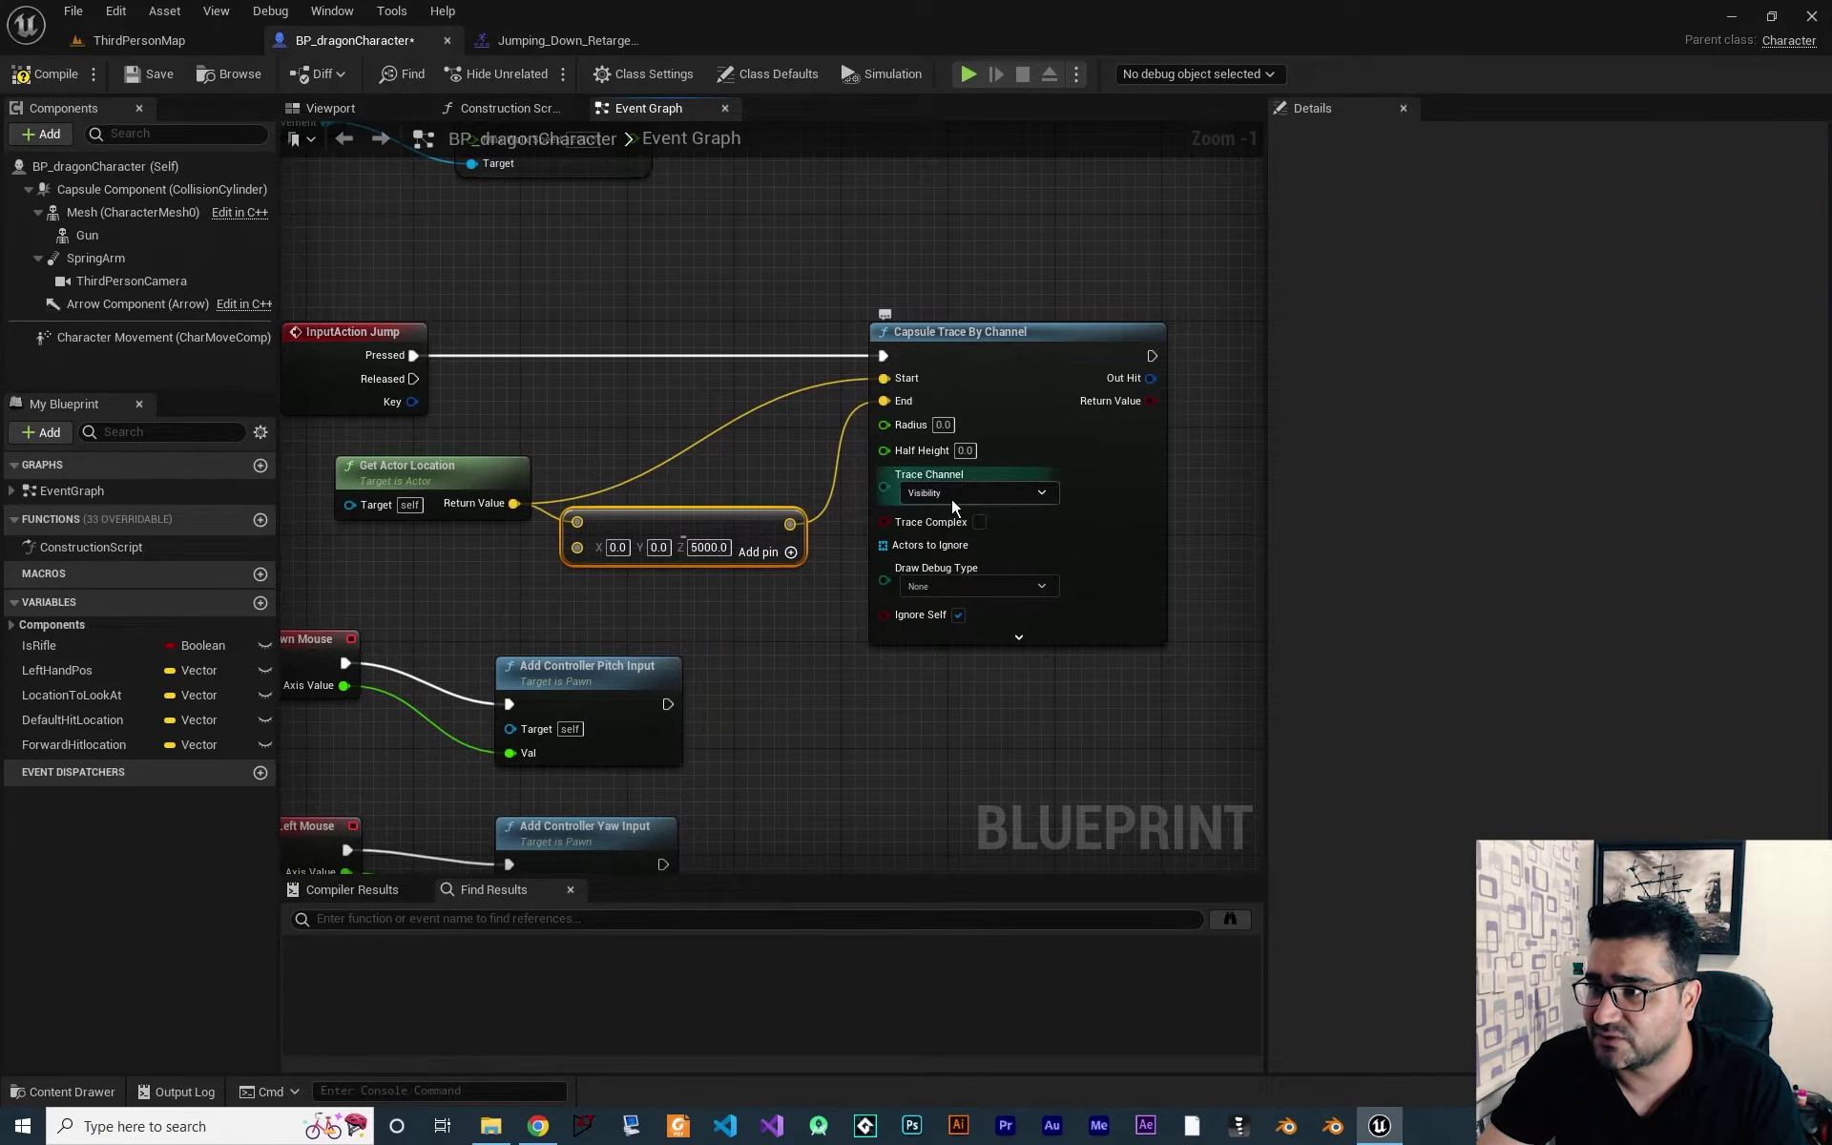
Set the trace's Draw Debug Type to For Duration and start a Play test.
{"action": "left_click", "coordinate": [966, 584]}
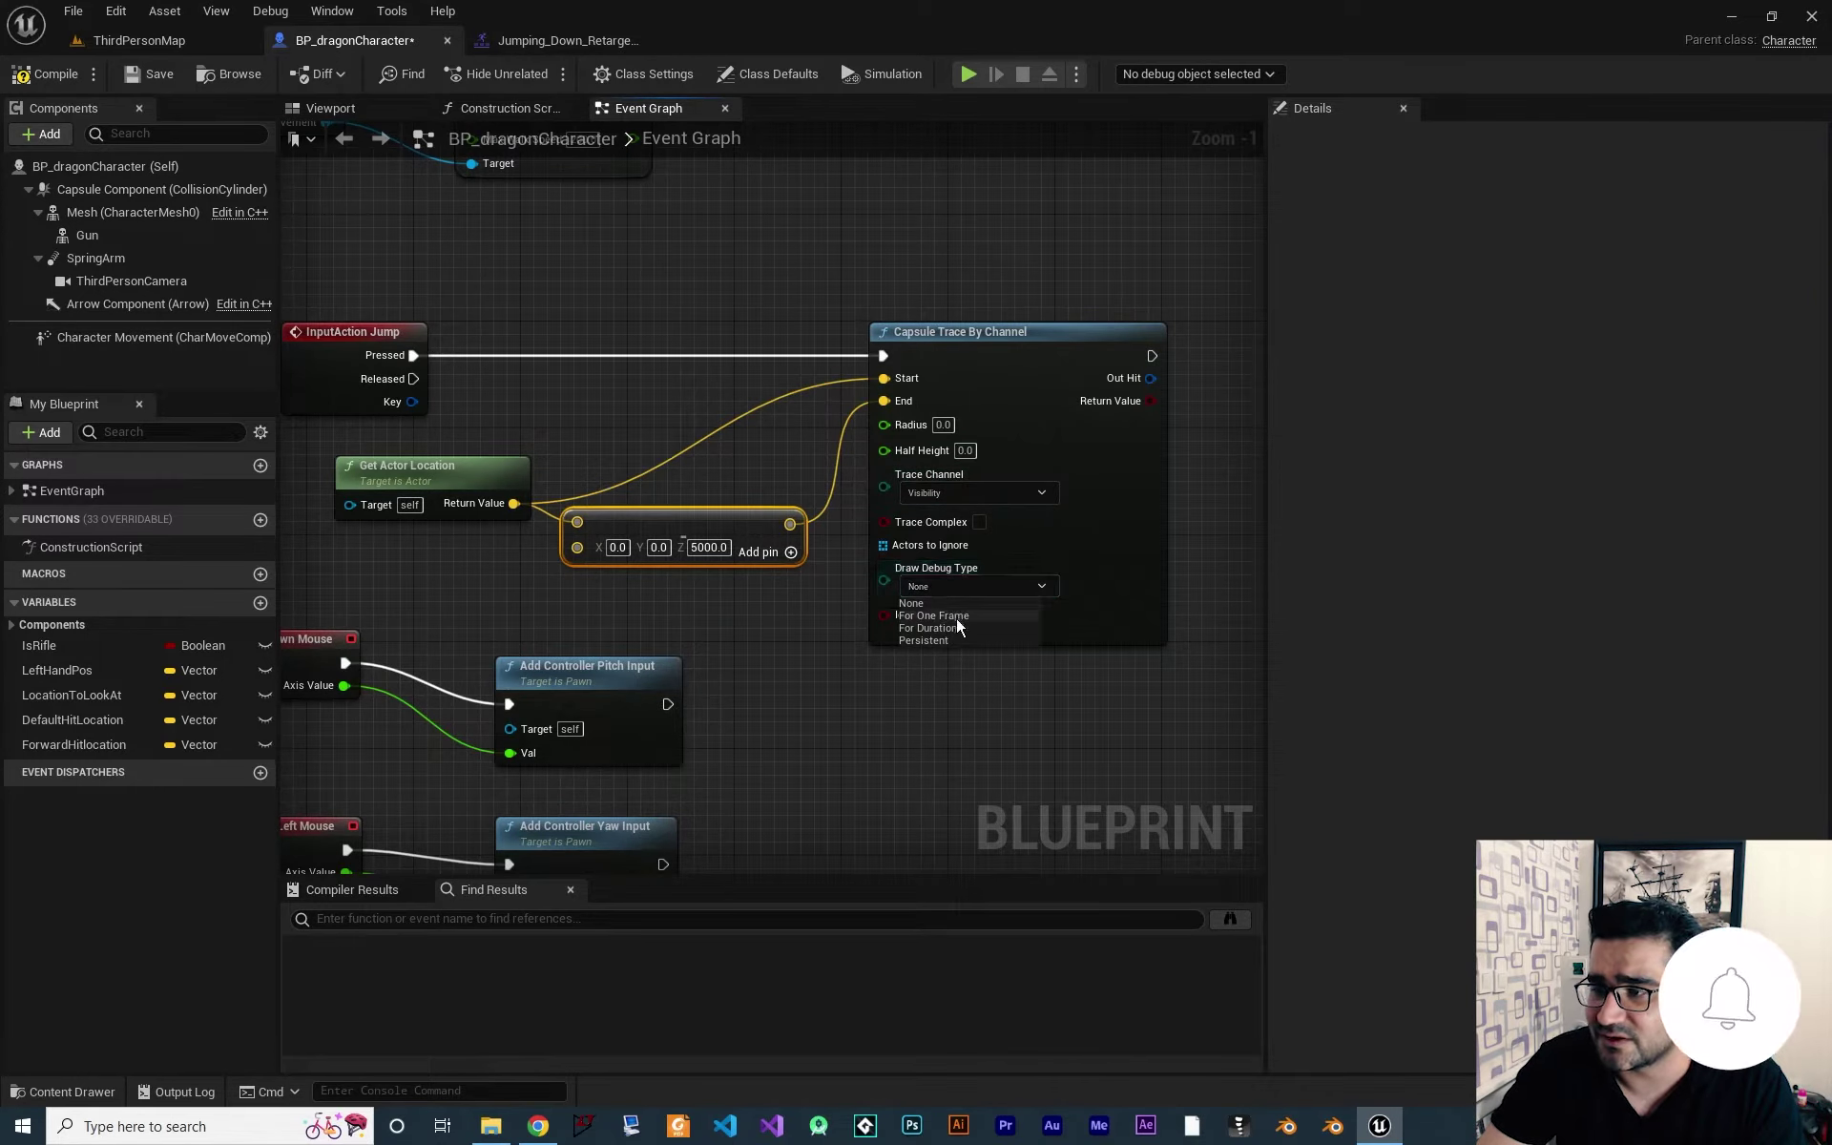
{"action": "left_click", "coordinate": [954, 628]}
{"action": "right_click_drag", "start_coordinate": [979, 700], "coordinate": [950, 694]}
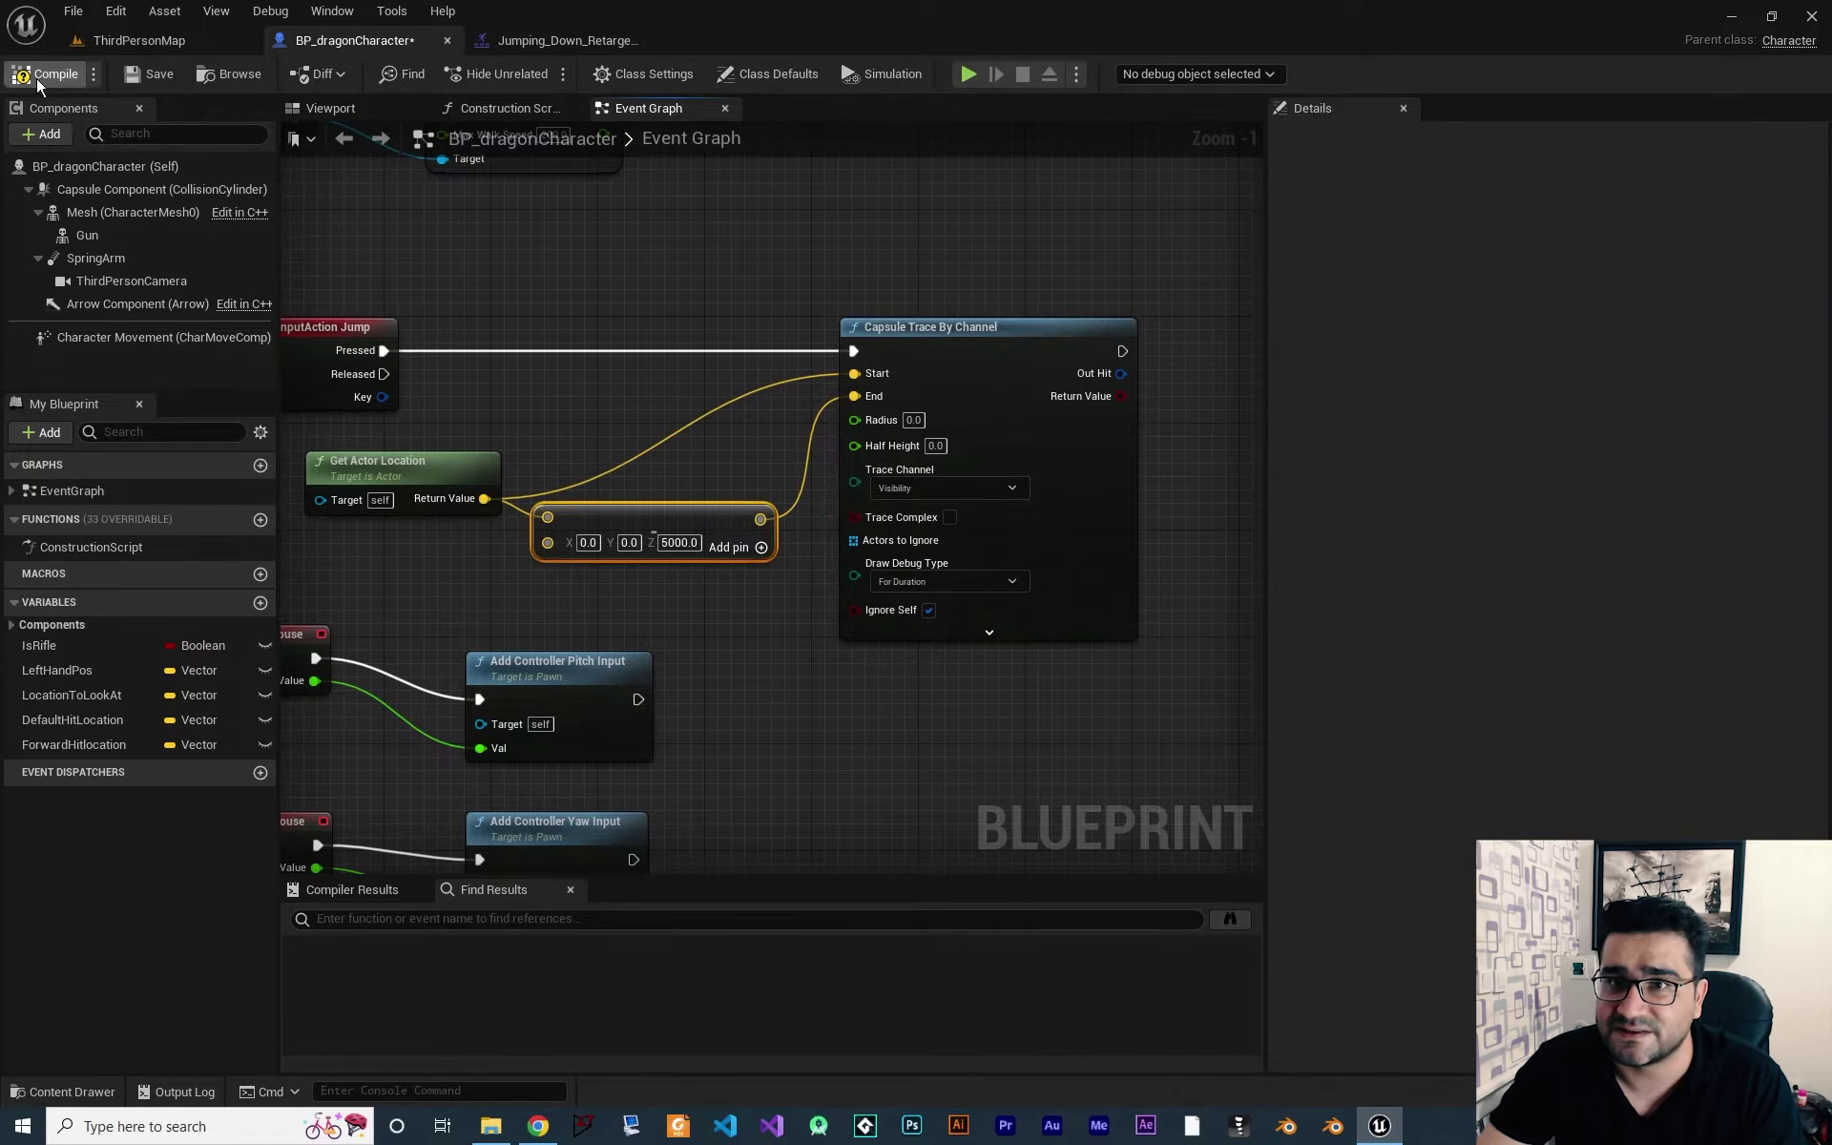
{"action": "left_click", "coordinate": [966, 73]}
Check the downward debug trace in-game, stop with Esc, and recentre the trace node.
{"action": "left_click", "coordinate": [760, 487]}
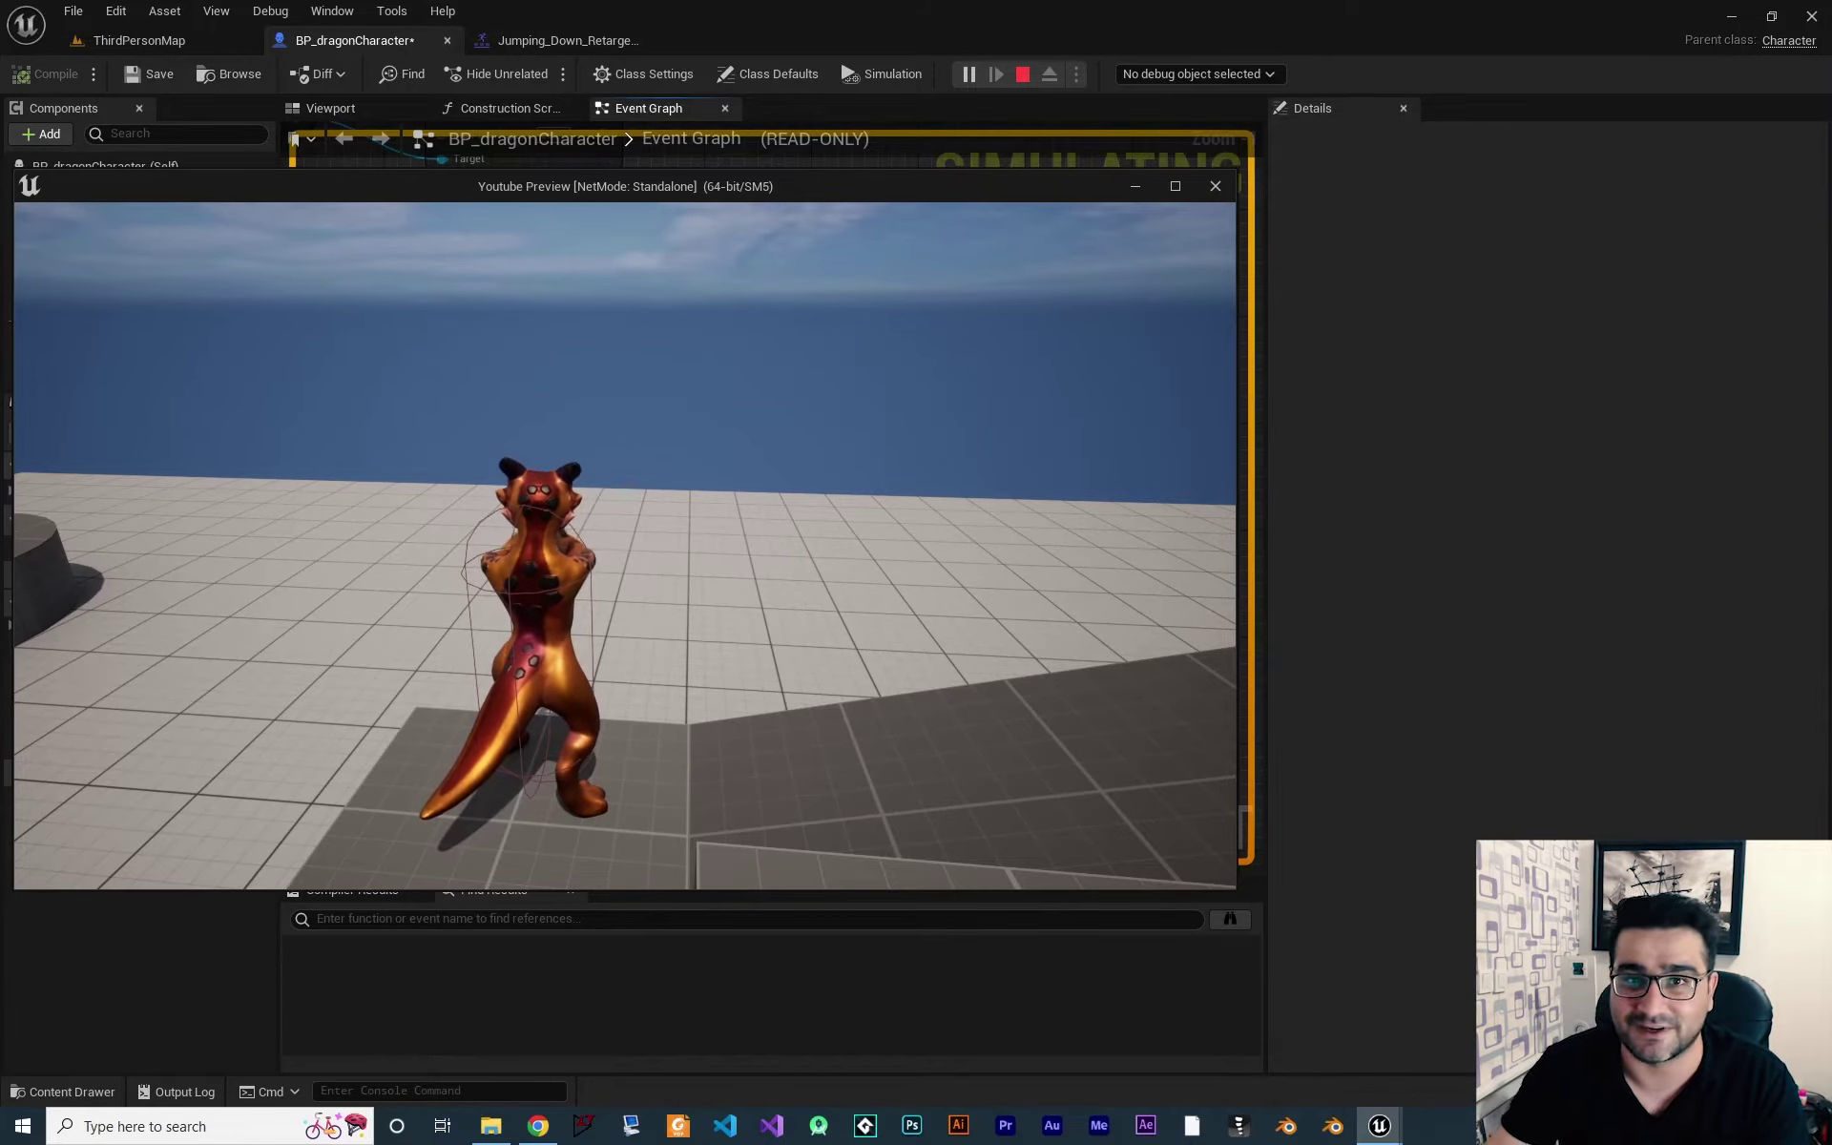
{"action": "key", "text": "Escape"}
{"action": "right_click_drag", "start_coordinate": [783, 663], "coordinate": [575, 656]}
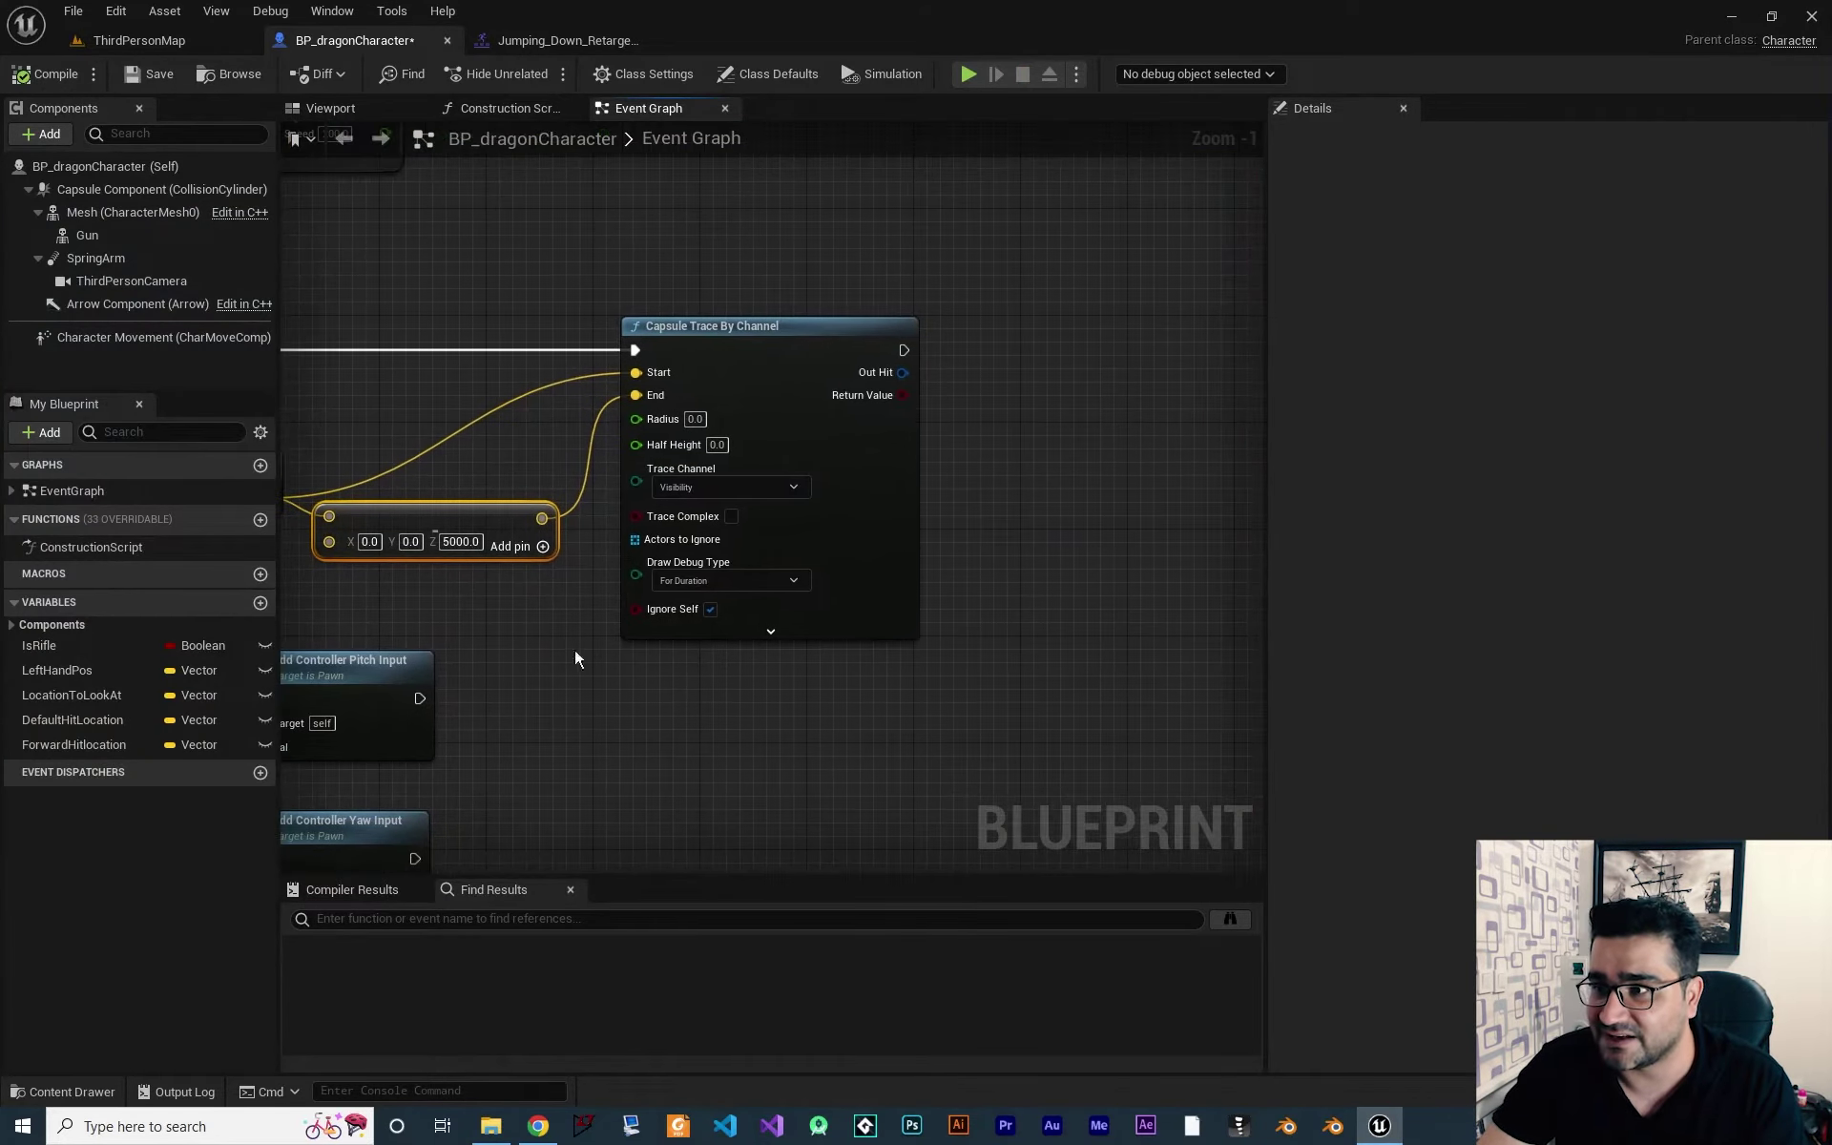
{"action": "right_click_drag", "start_coordinate": [906, 357], "coordinate": [802, 405]}
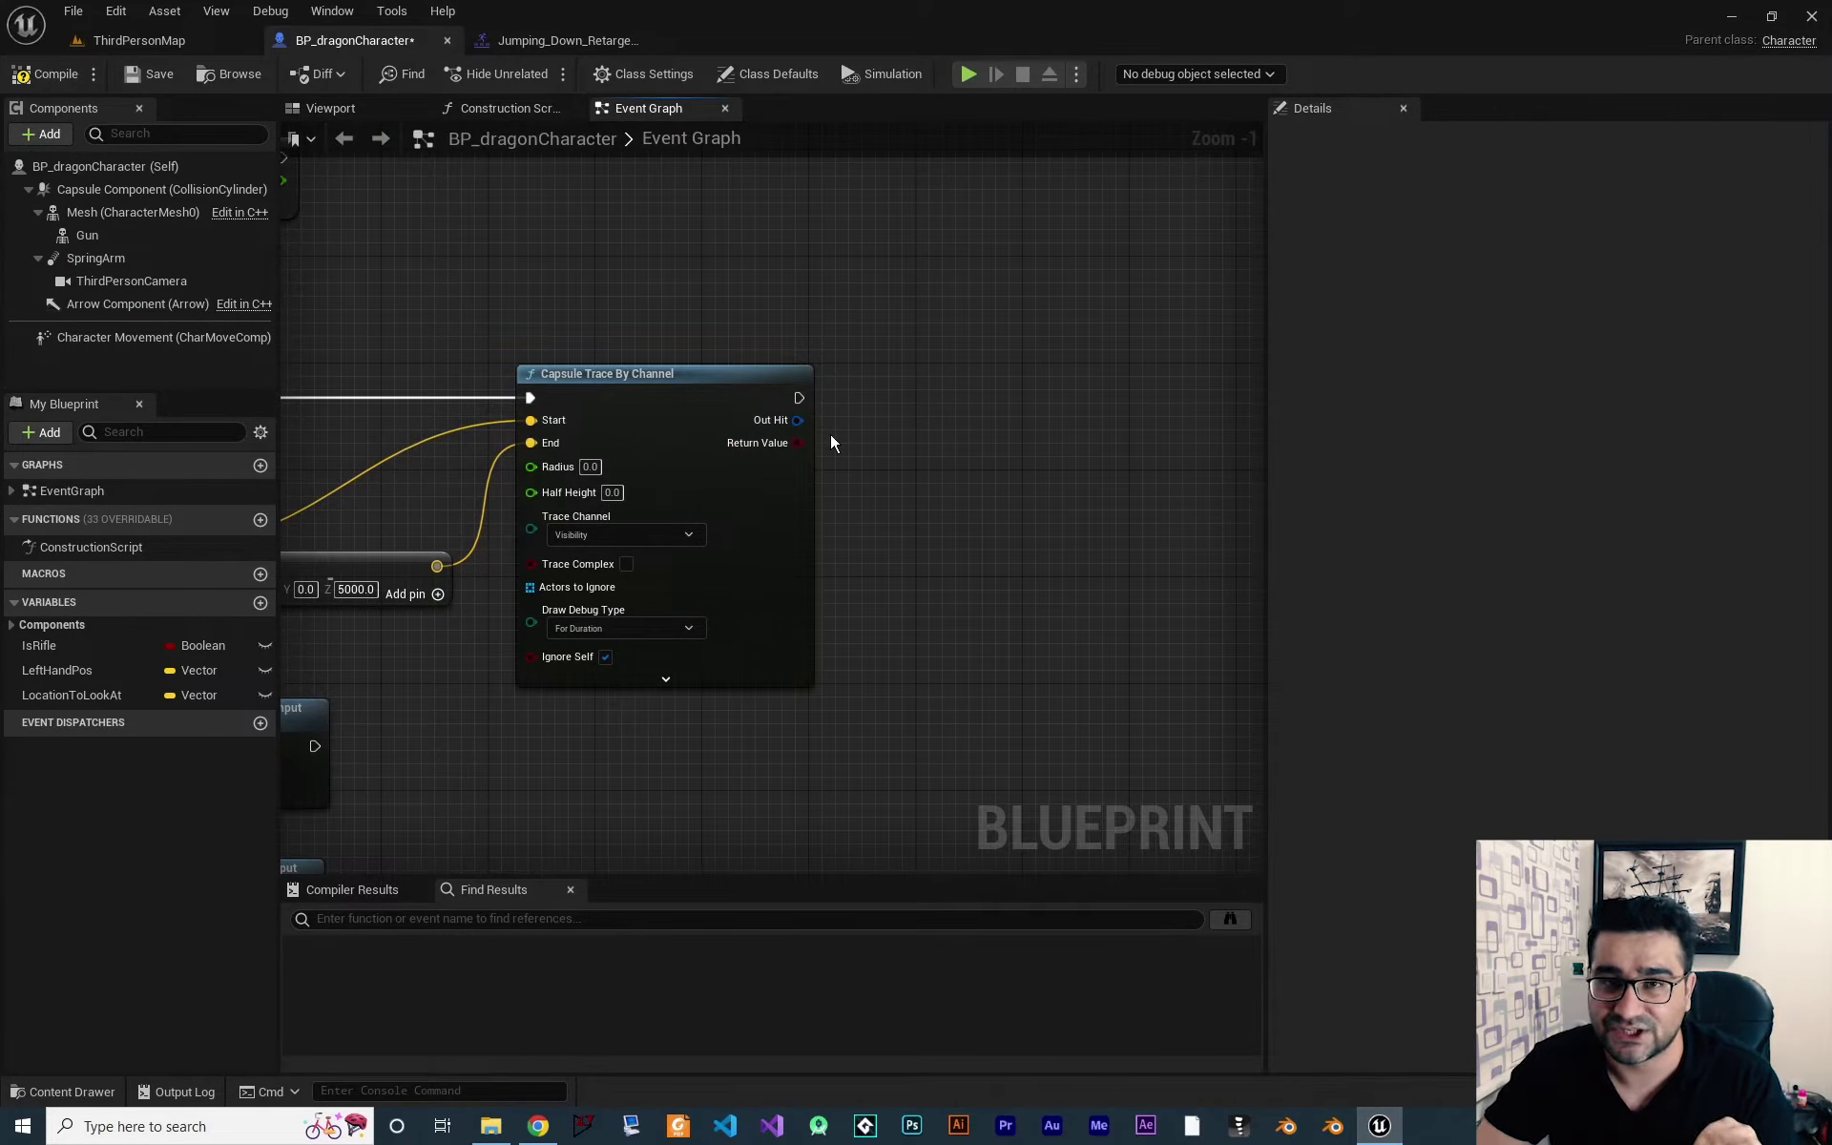
Run a second play test of the jump trace and stop it.
{"action": "left_click", "coordinate": [967, 73]}
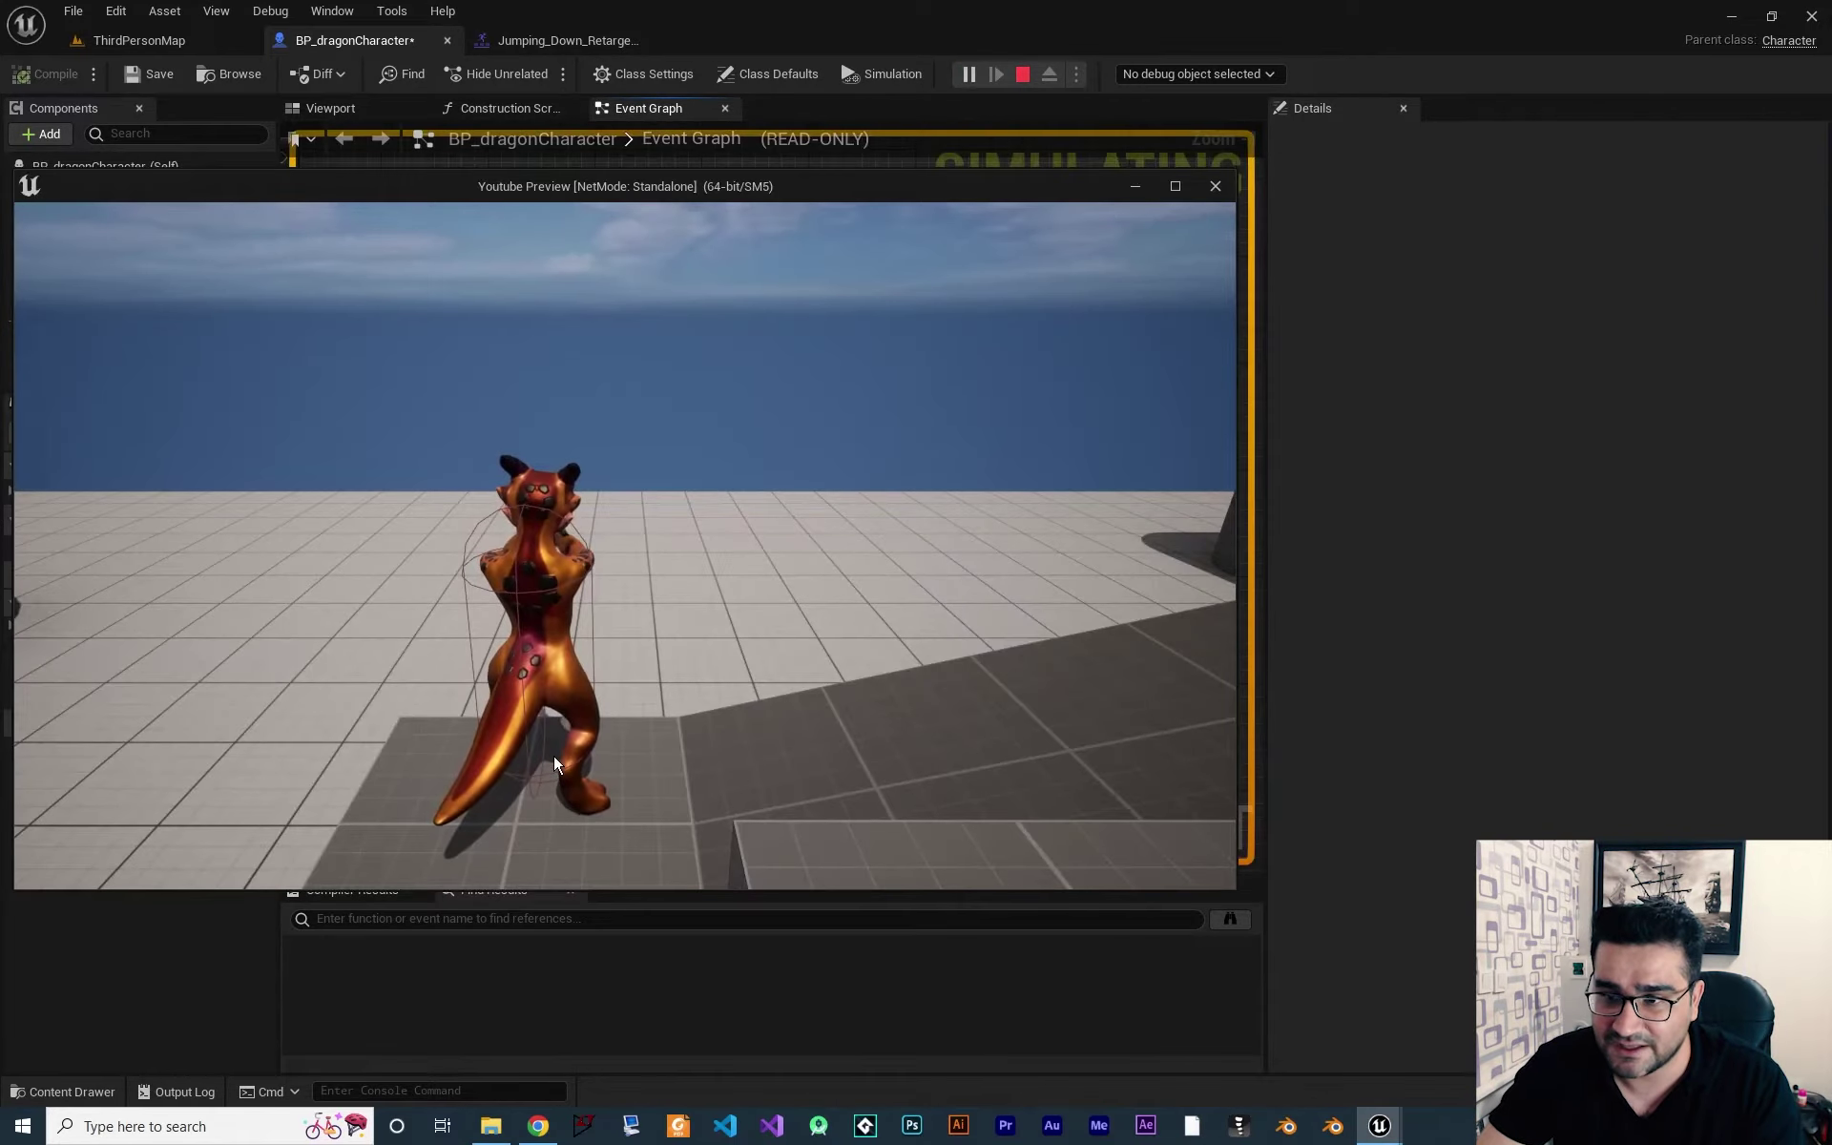
{"action": "left_click", "coordinate": [586, 738]}
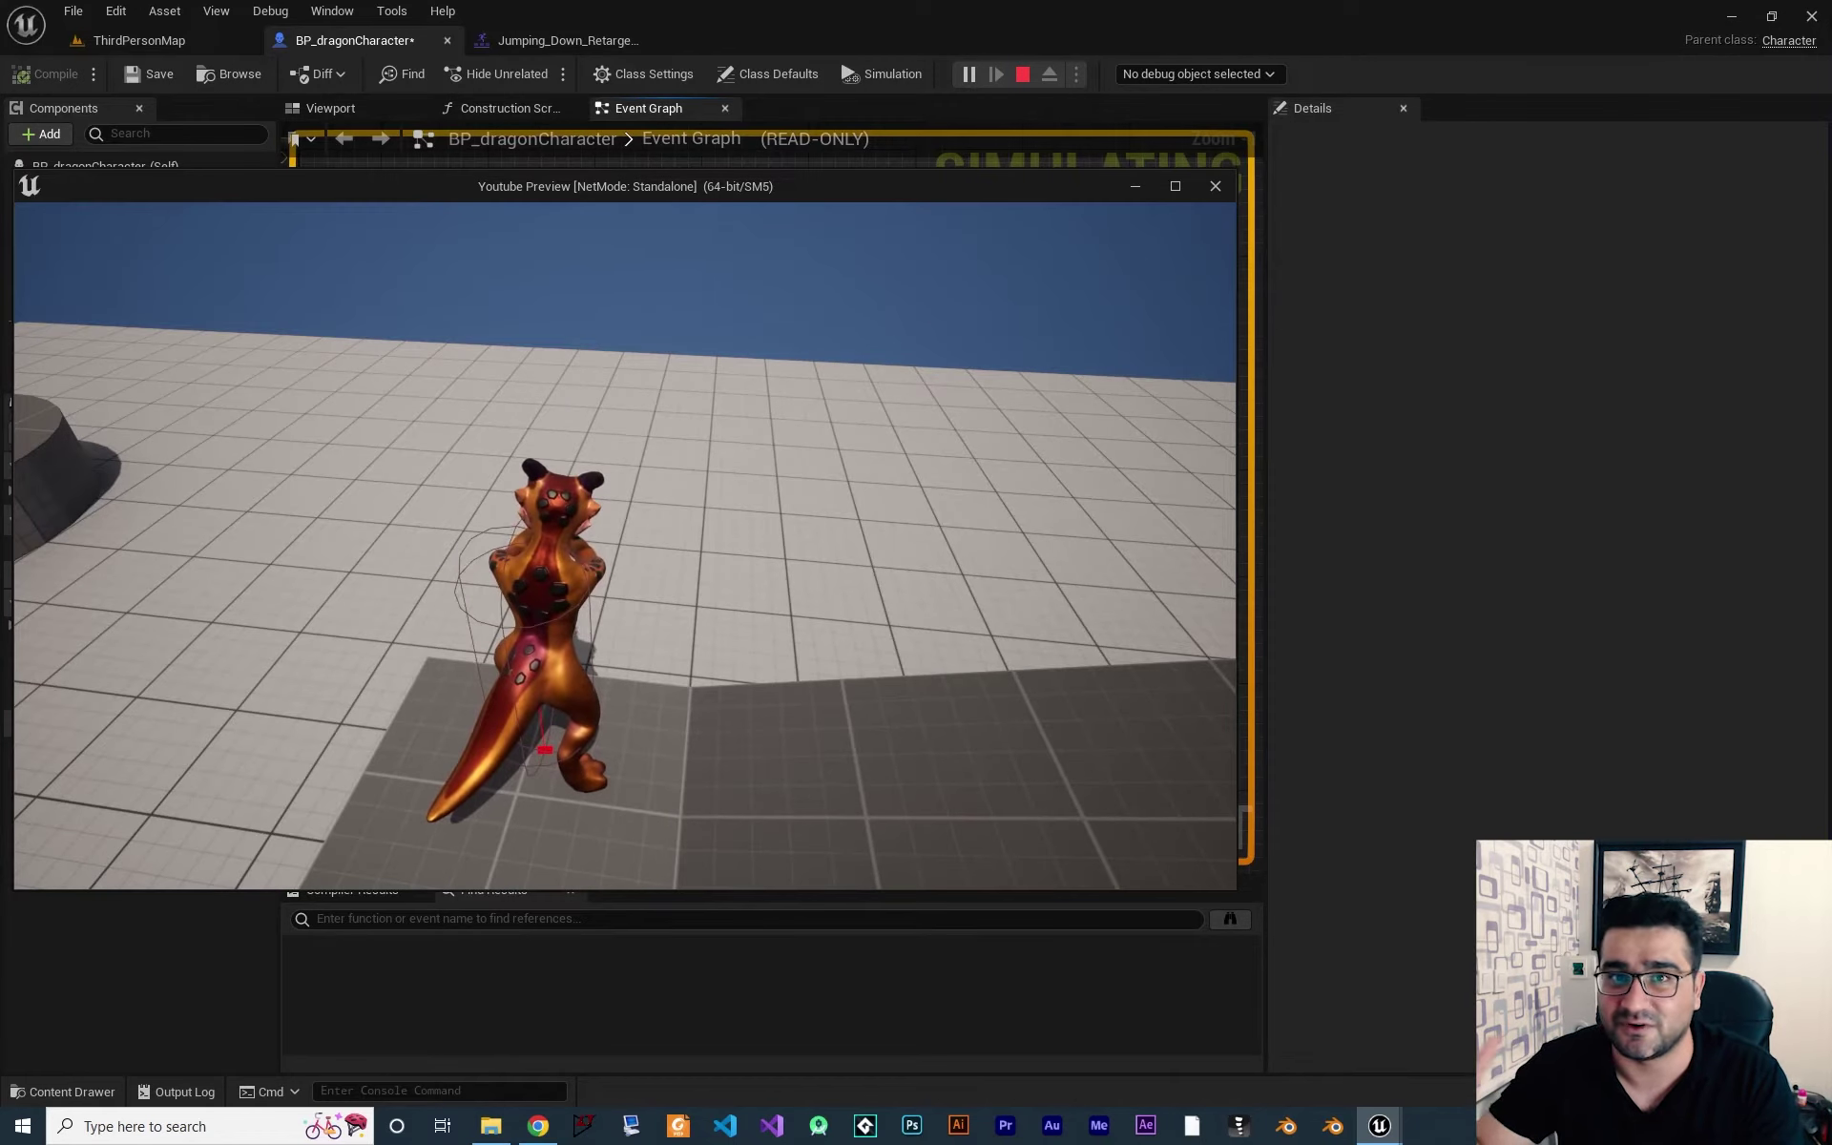
{"action": "key", "text": "Escape"}
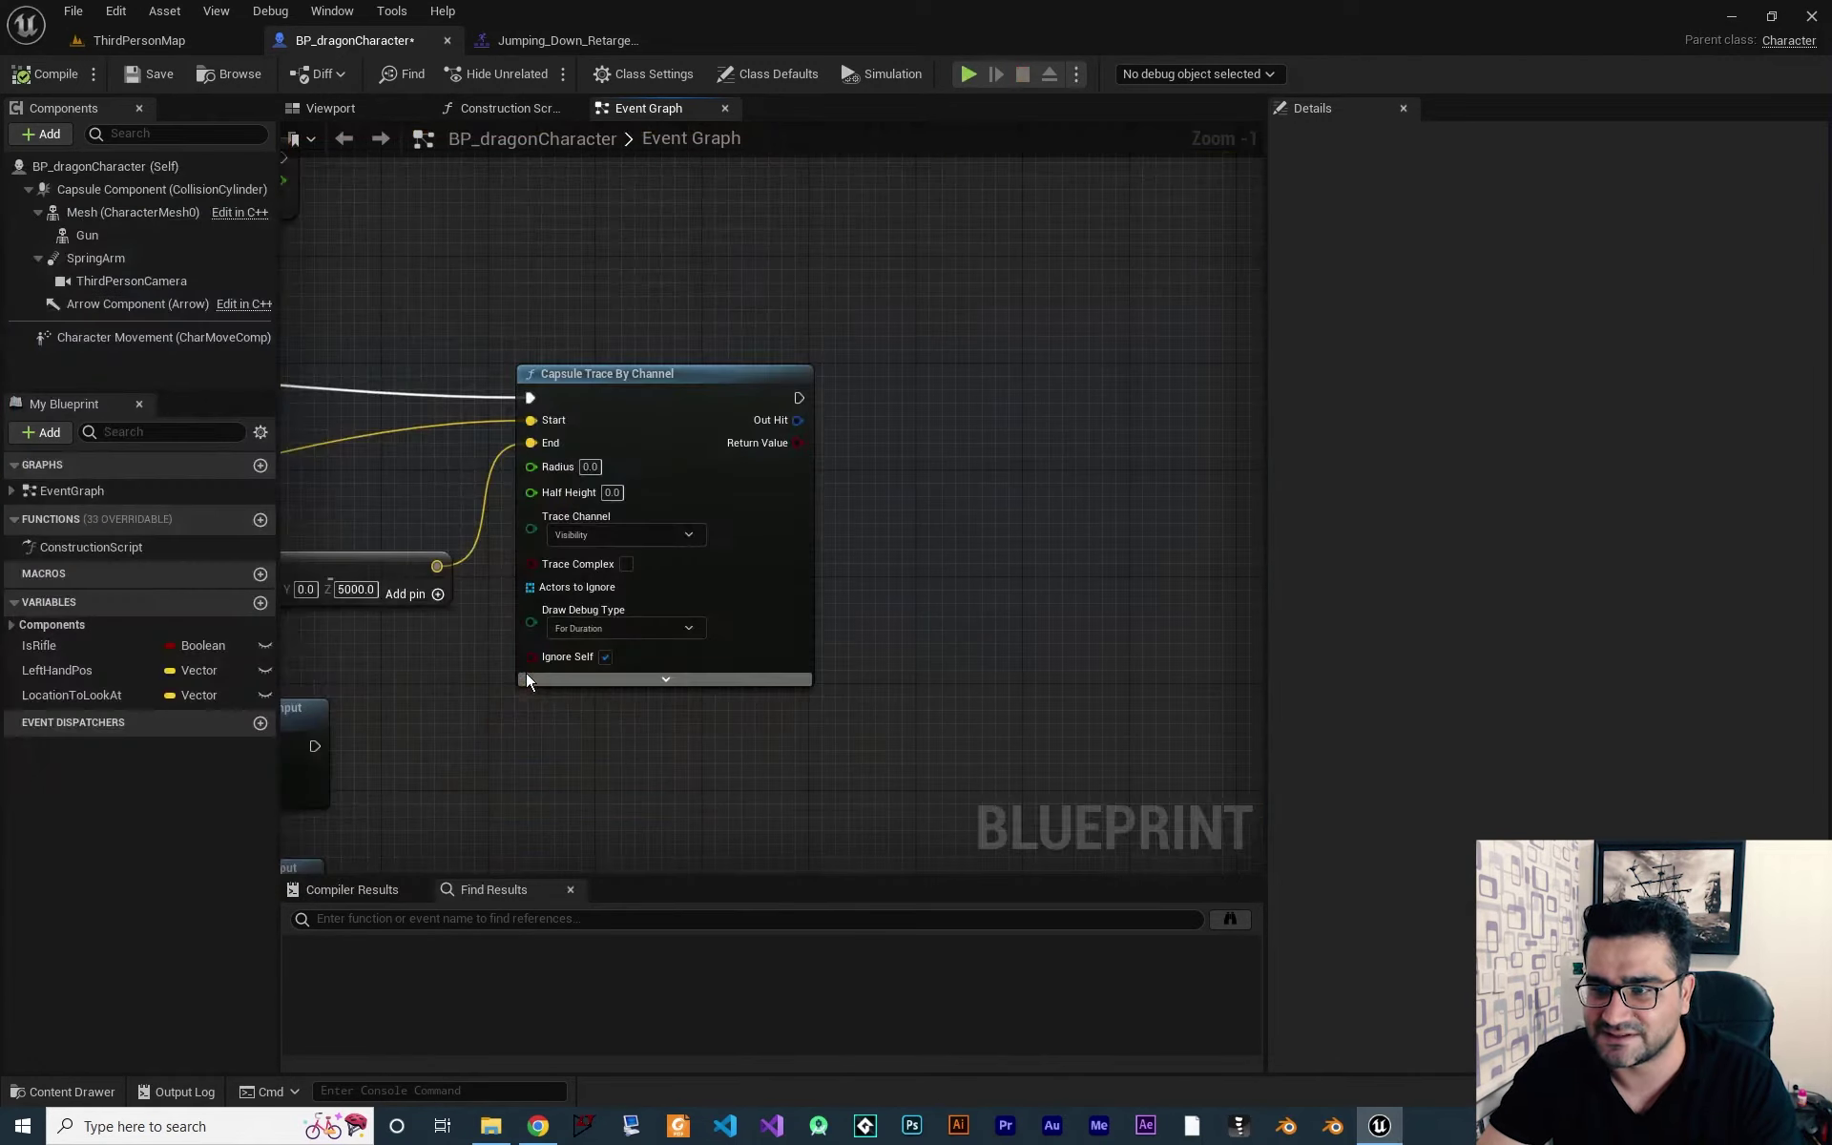
Split the trace's Out Hit pin into its individual fields.
{"action": "right_click", "coordinate": [769, 420]}
{"action": "left_click", "coordinate": [807, 480]}
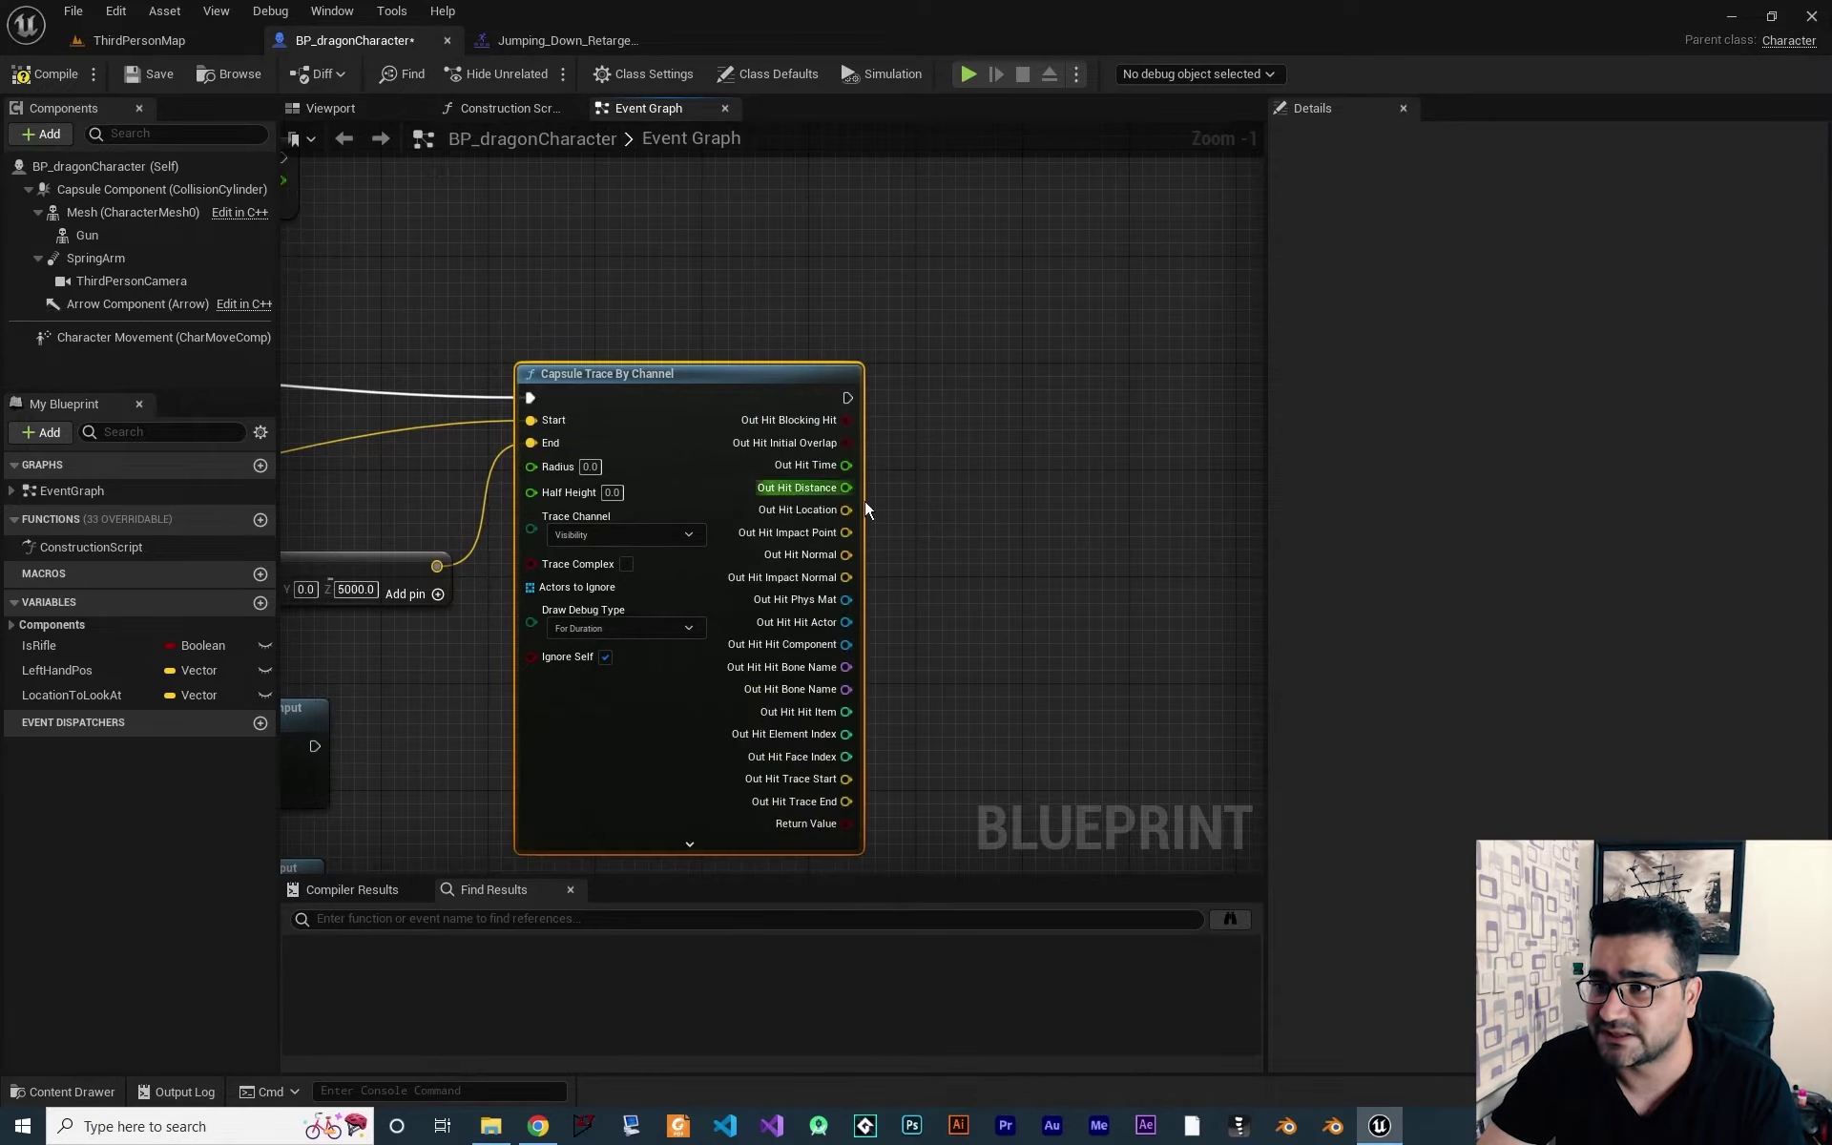
{"action": "right_click_drag", "start_coordinate": [767, 511], "coordinate": [727, 502]}
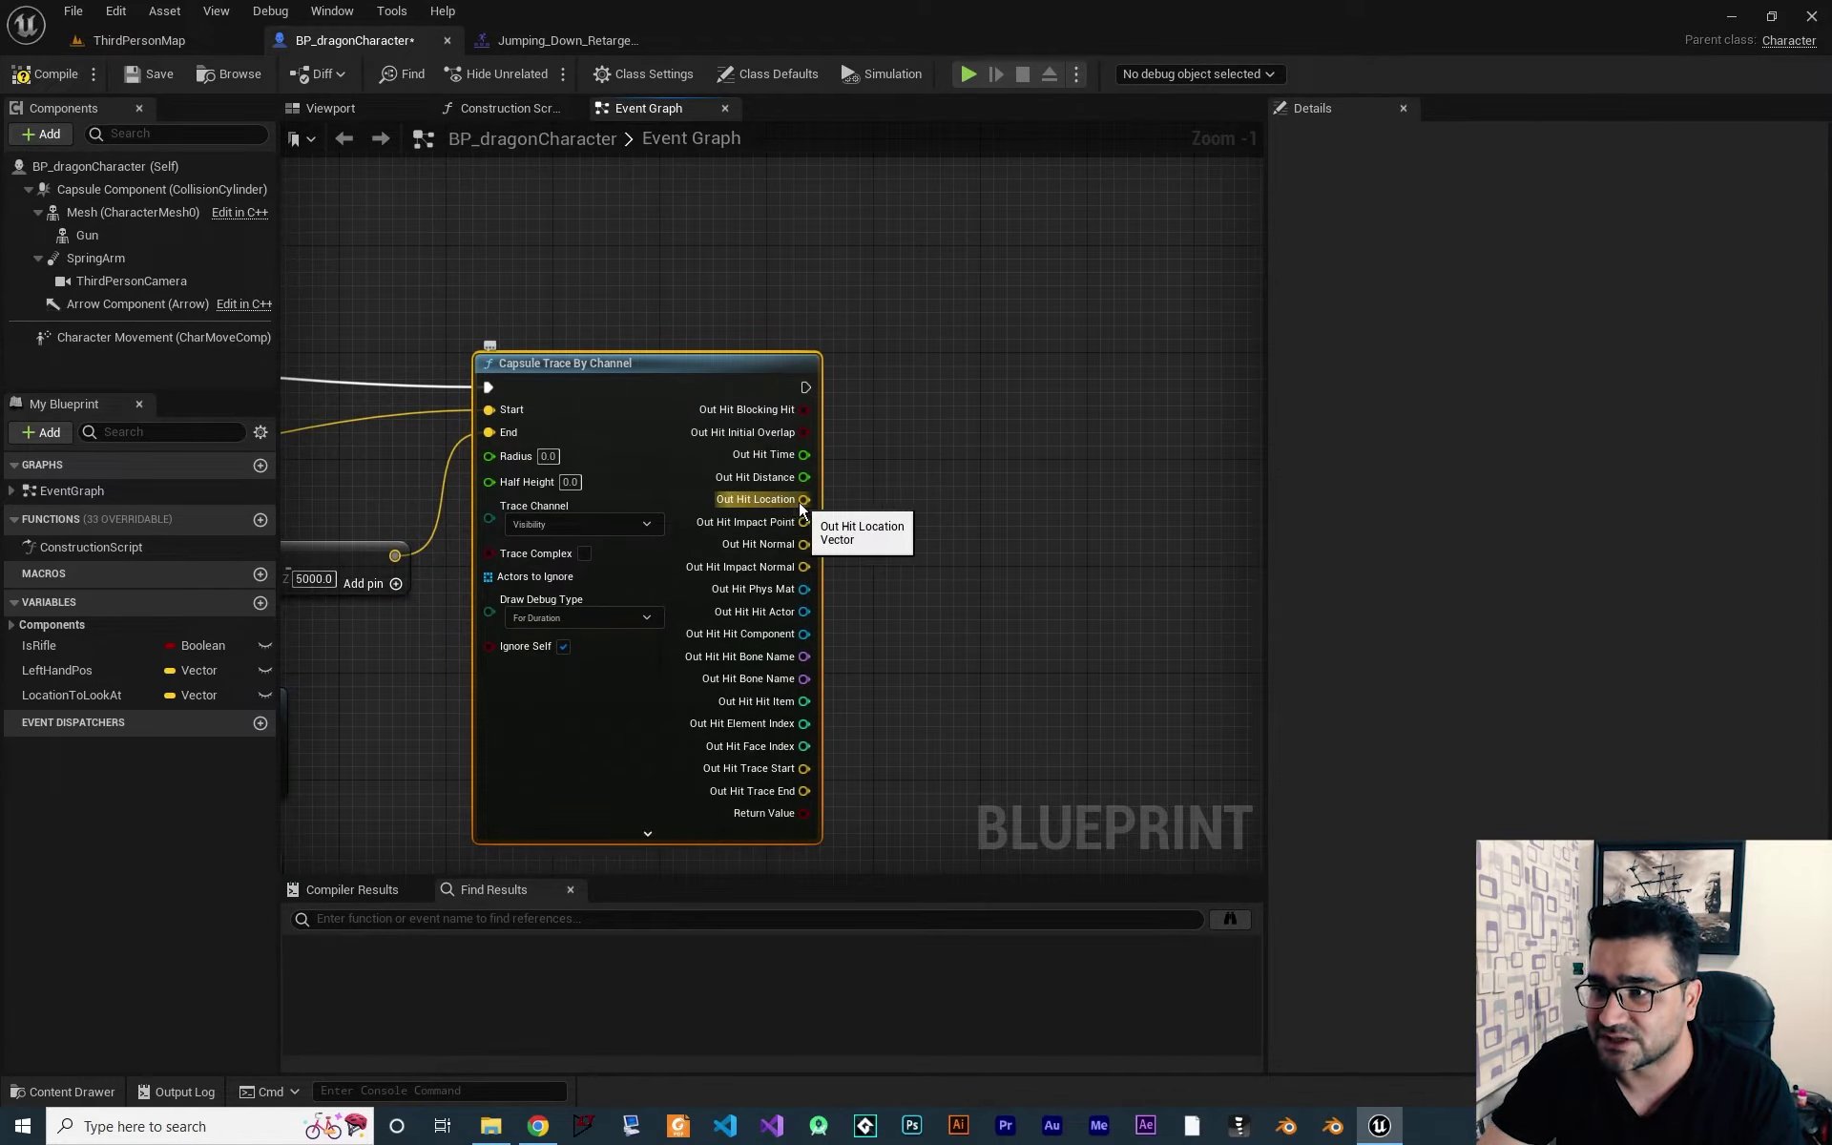
{"action": "right_click_drag", "start_coordinate": [801, 502], "coordinate": [761, 502]}
Promote Out Hit Location to a variable and rename it CurentPosition.
{"action": "left_click_drag", "start_coordinate": [775, 502], "coordinate": [944, 377]}
{"action": "left_click", "coordinate": [1005, 525]}
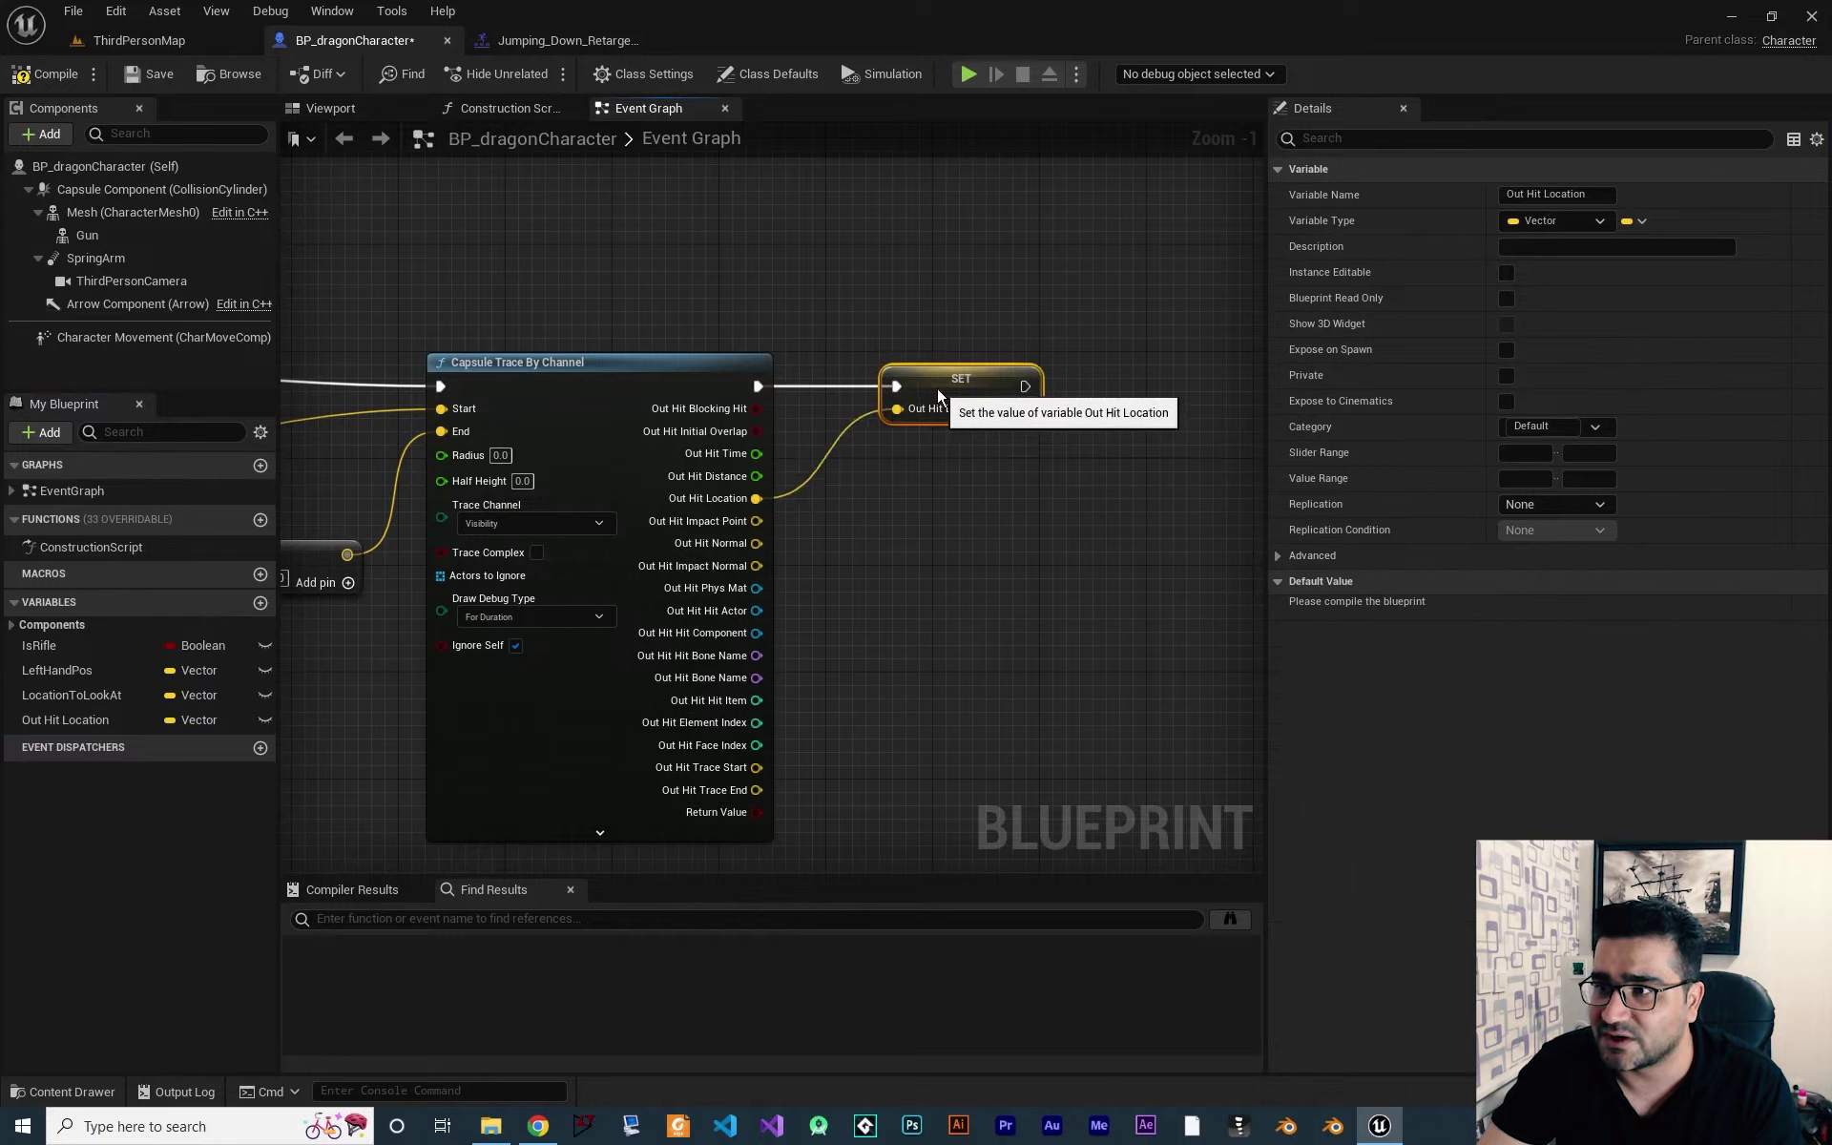
{"action": "left_click", "coordinate": [121, 717]}
{"action": "left_click", "coordinate": [101, 725]}
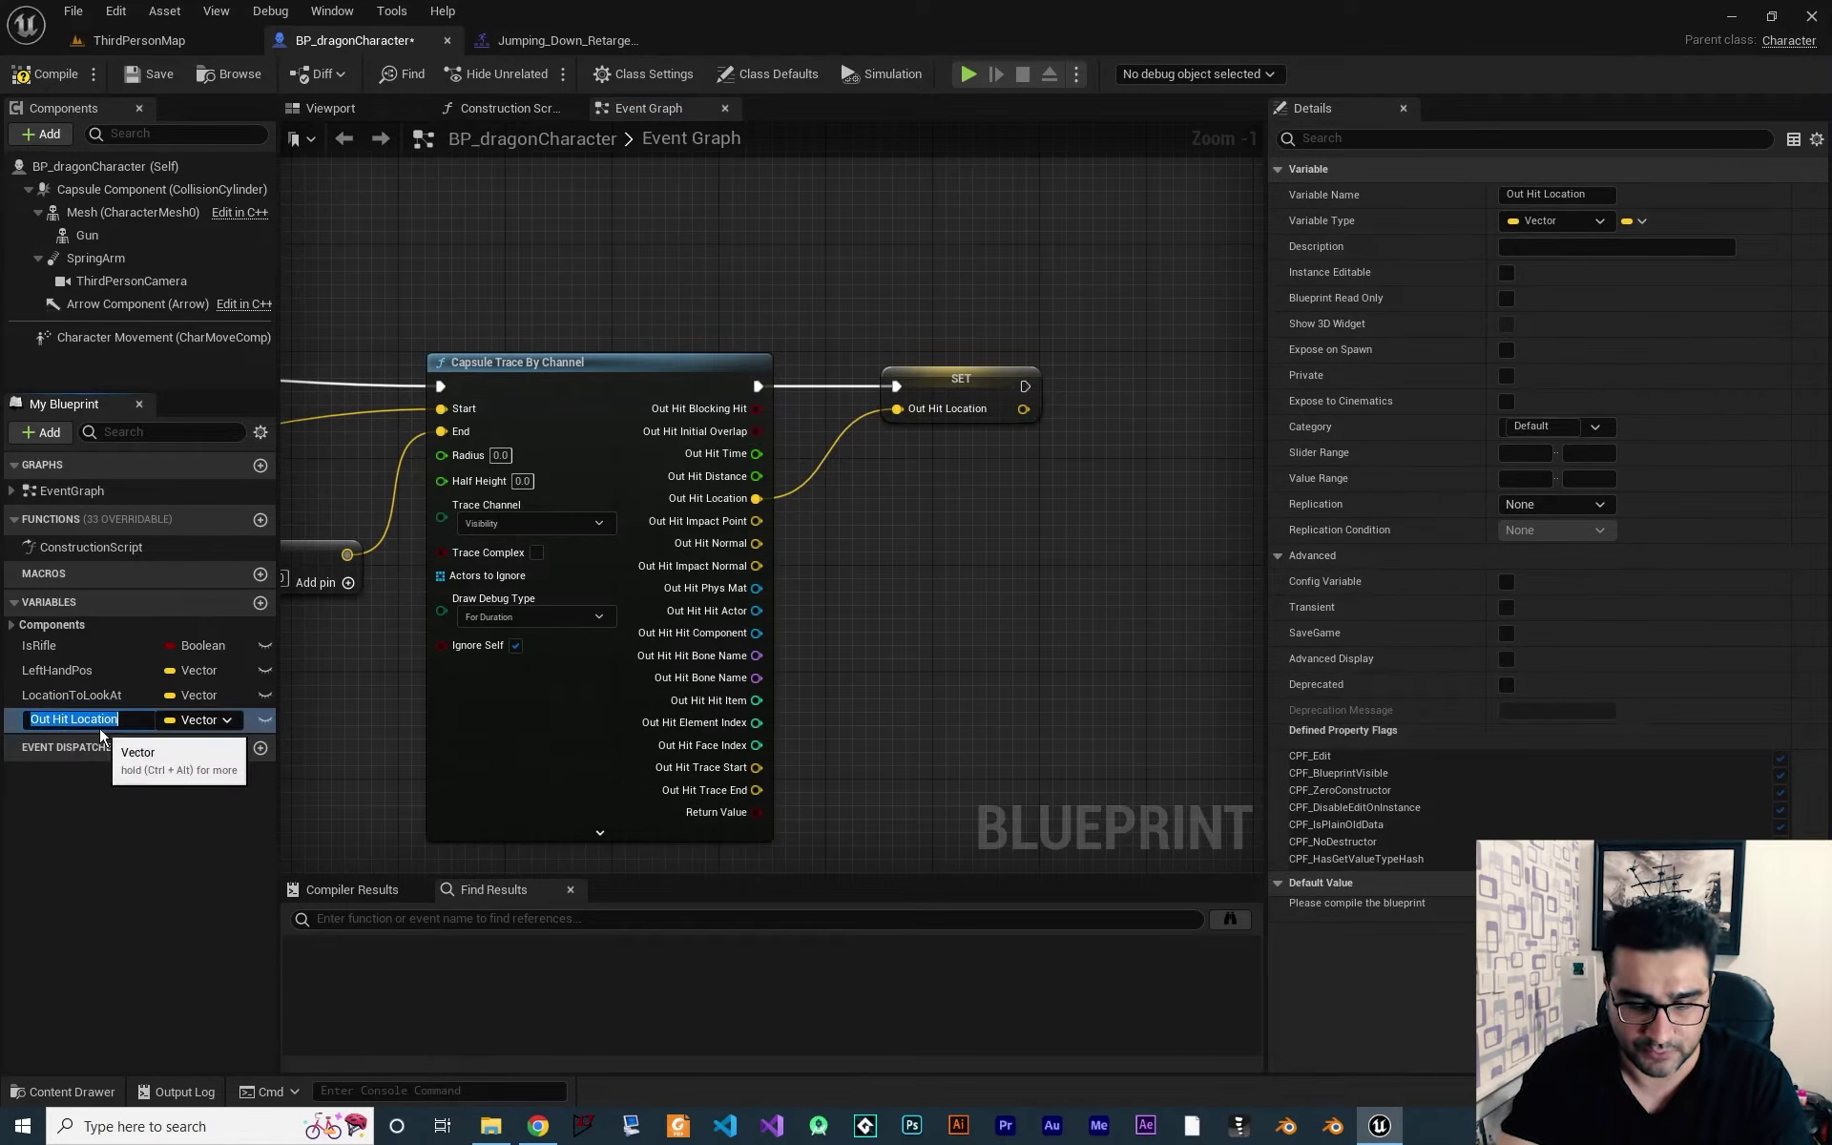
{"action": "type", "text": "CurentPosition"}
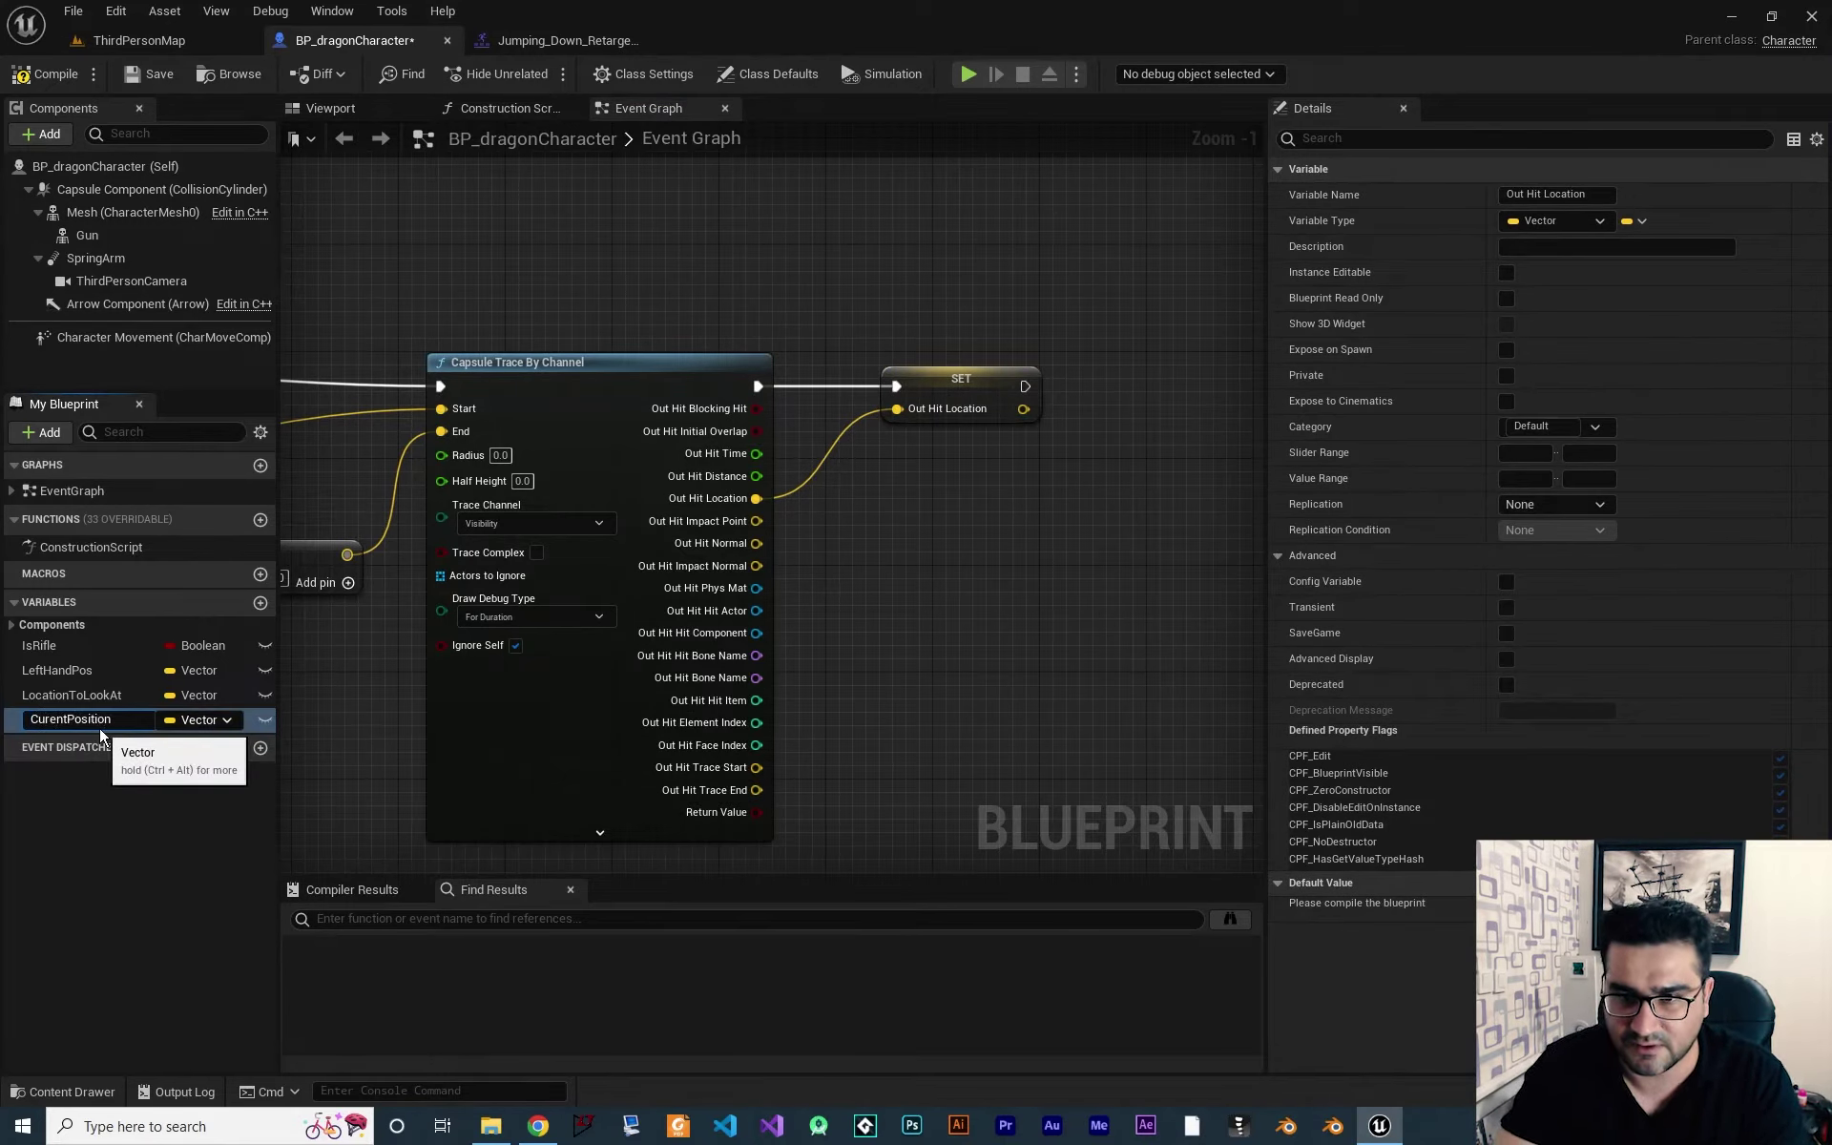
{"action": "key", "text": "Return"}
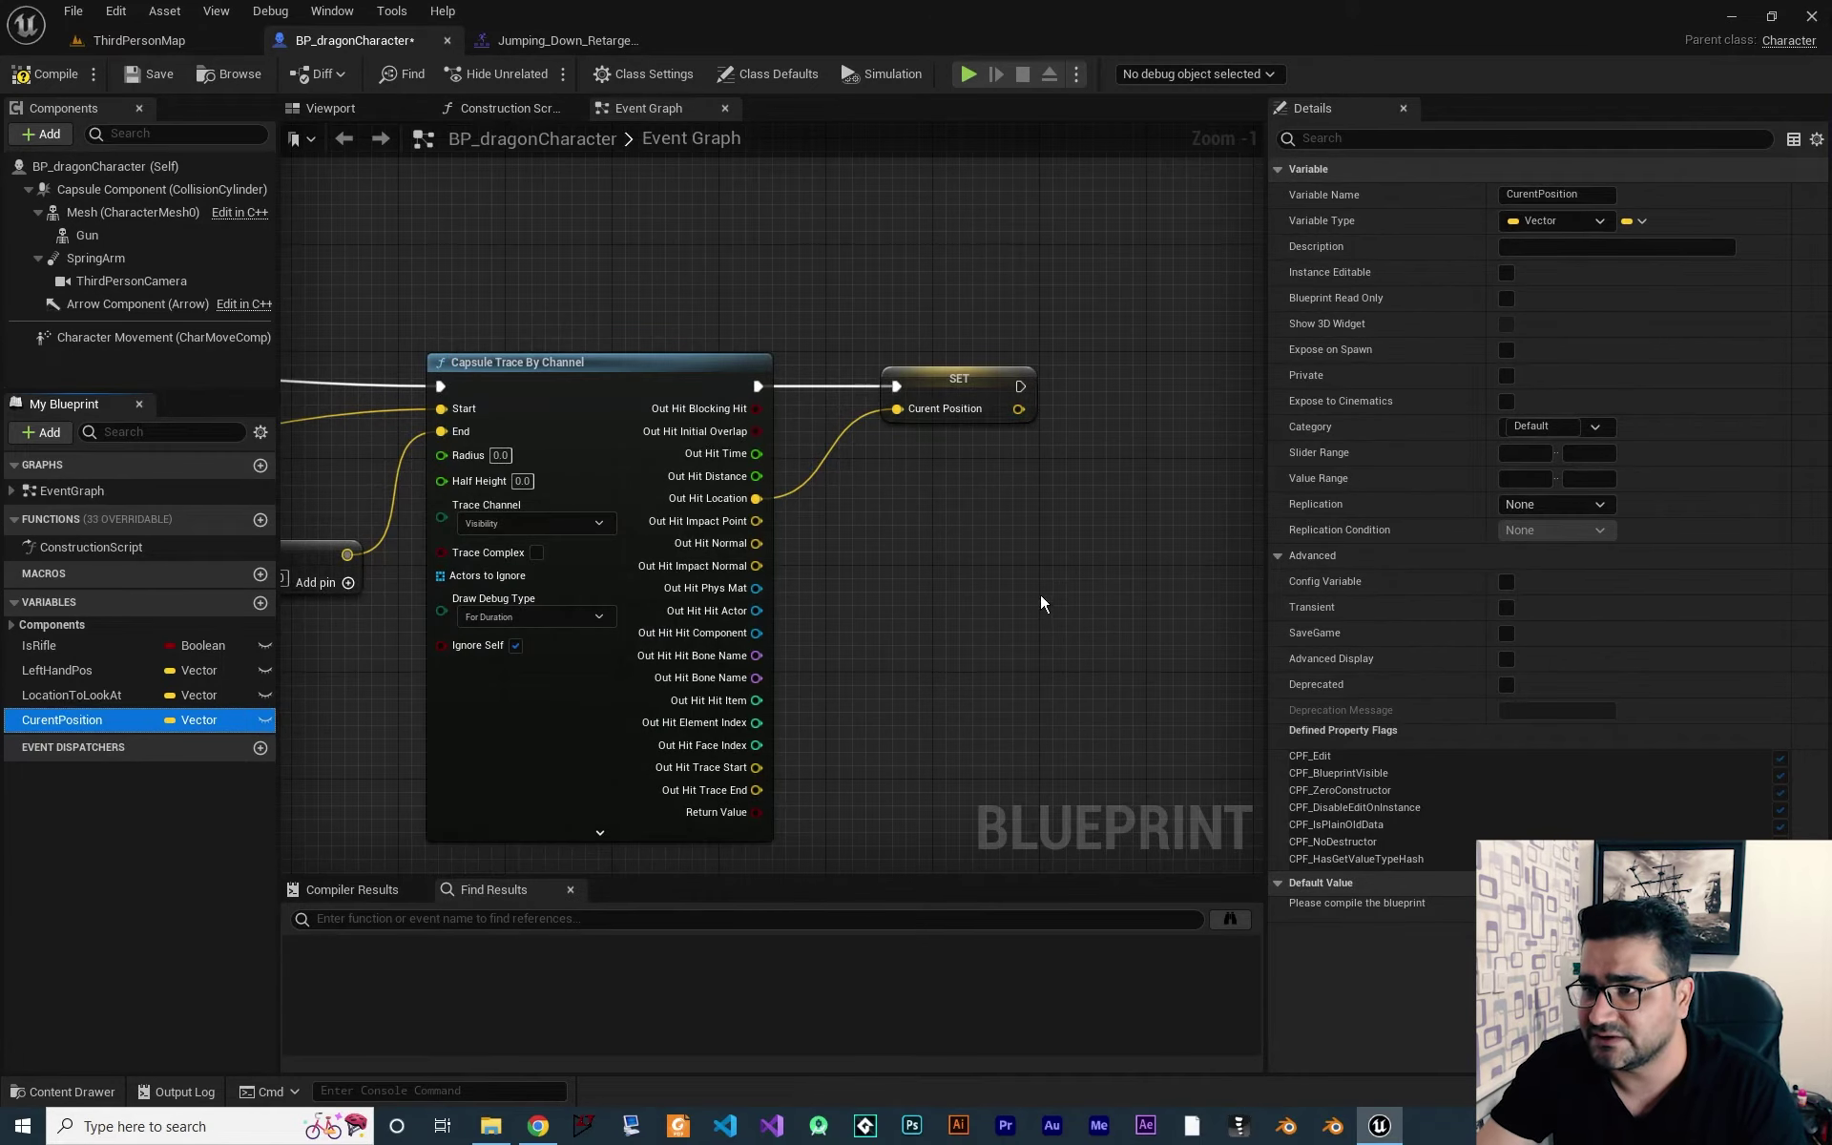
{"action": "right_click_drag", "start_coordinate": [1044, 605], "coordinate": [880, 565]}
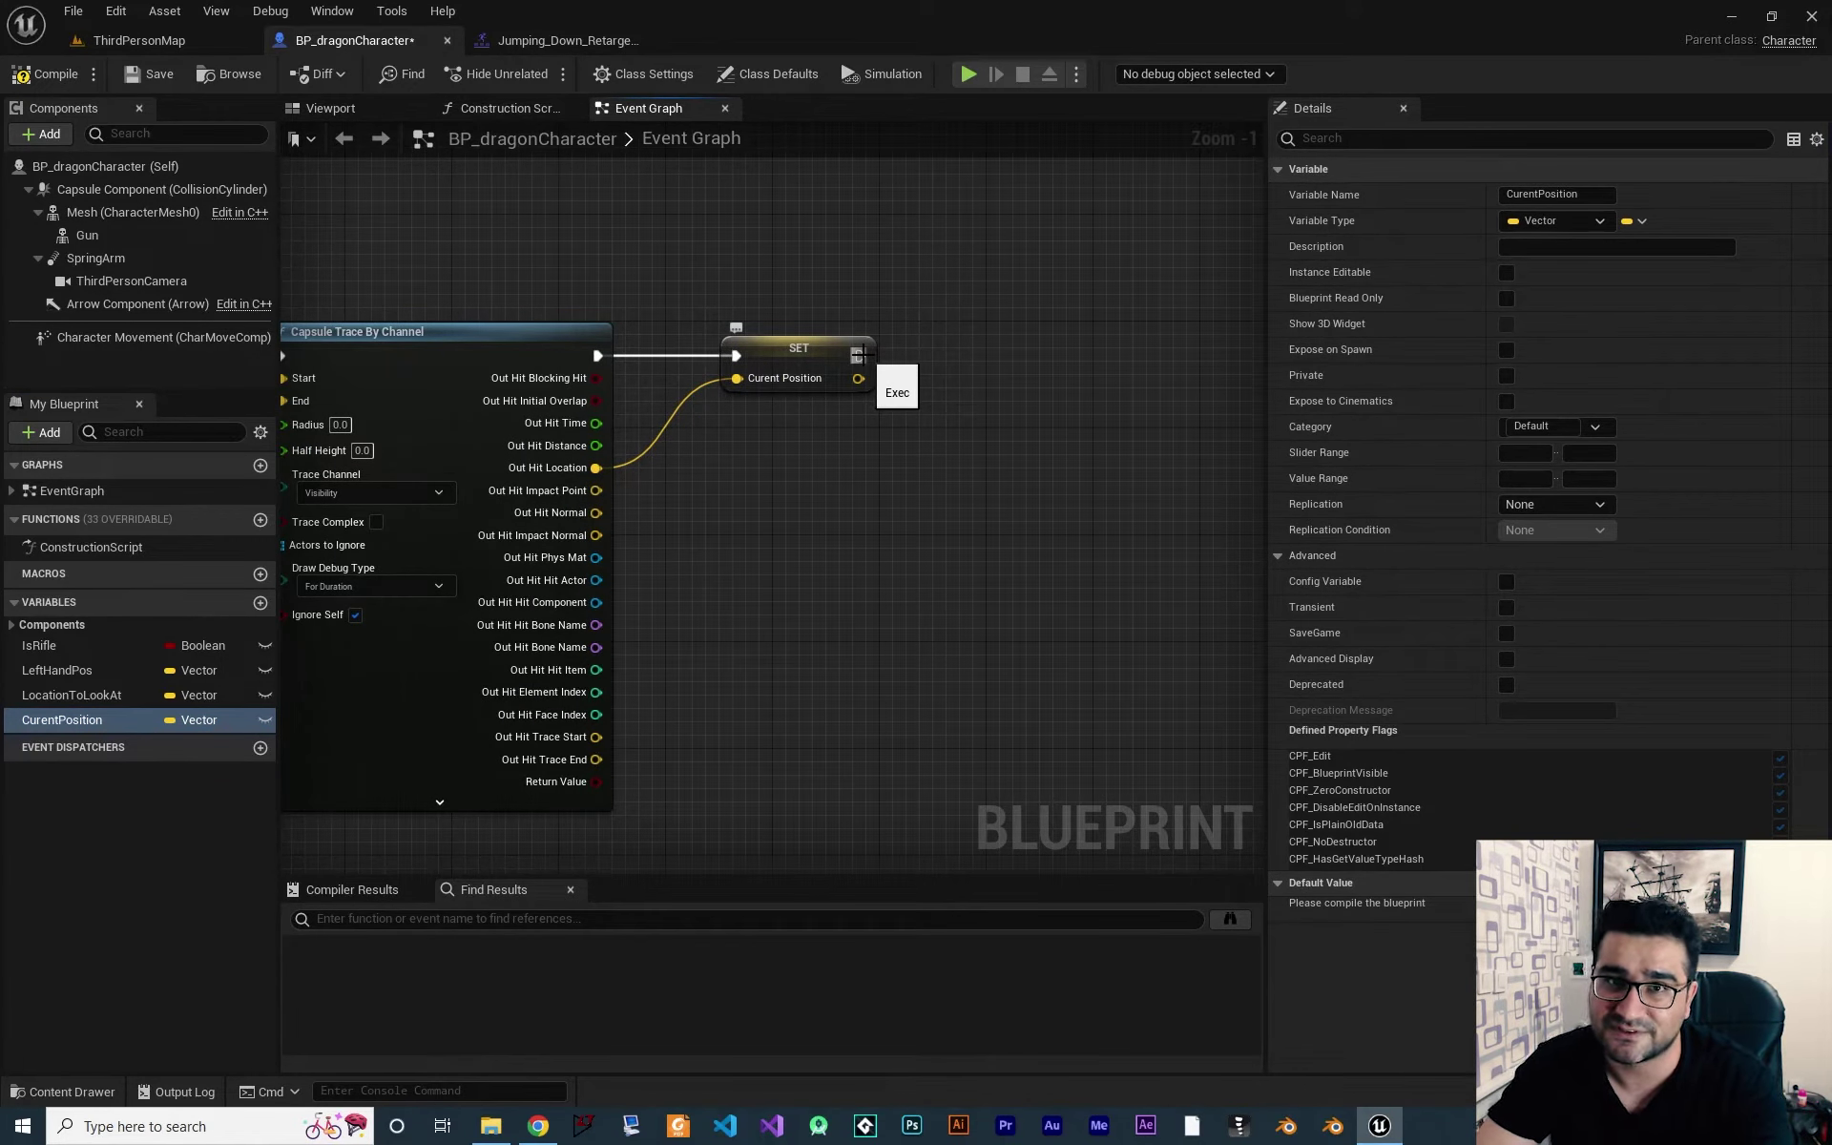
Duplicate the Capsule Trace By Channel node and wire it after the CurentPosition SET.
{"action": "right_click_drag", "start_coordinate": [908, 461], "coordinate": [1095, 482]}
{"action": "left_click", "coordinate": [678, 353]}
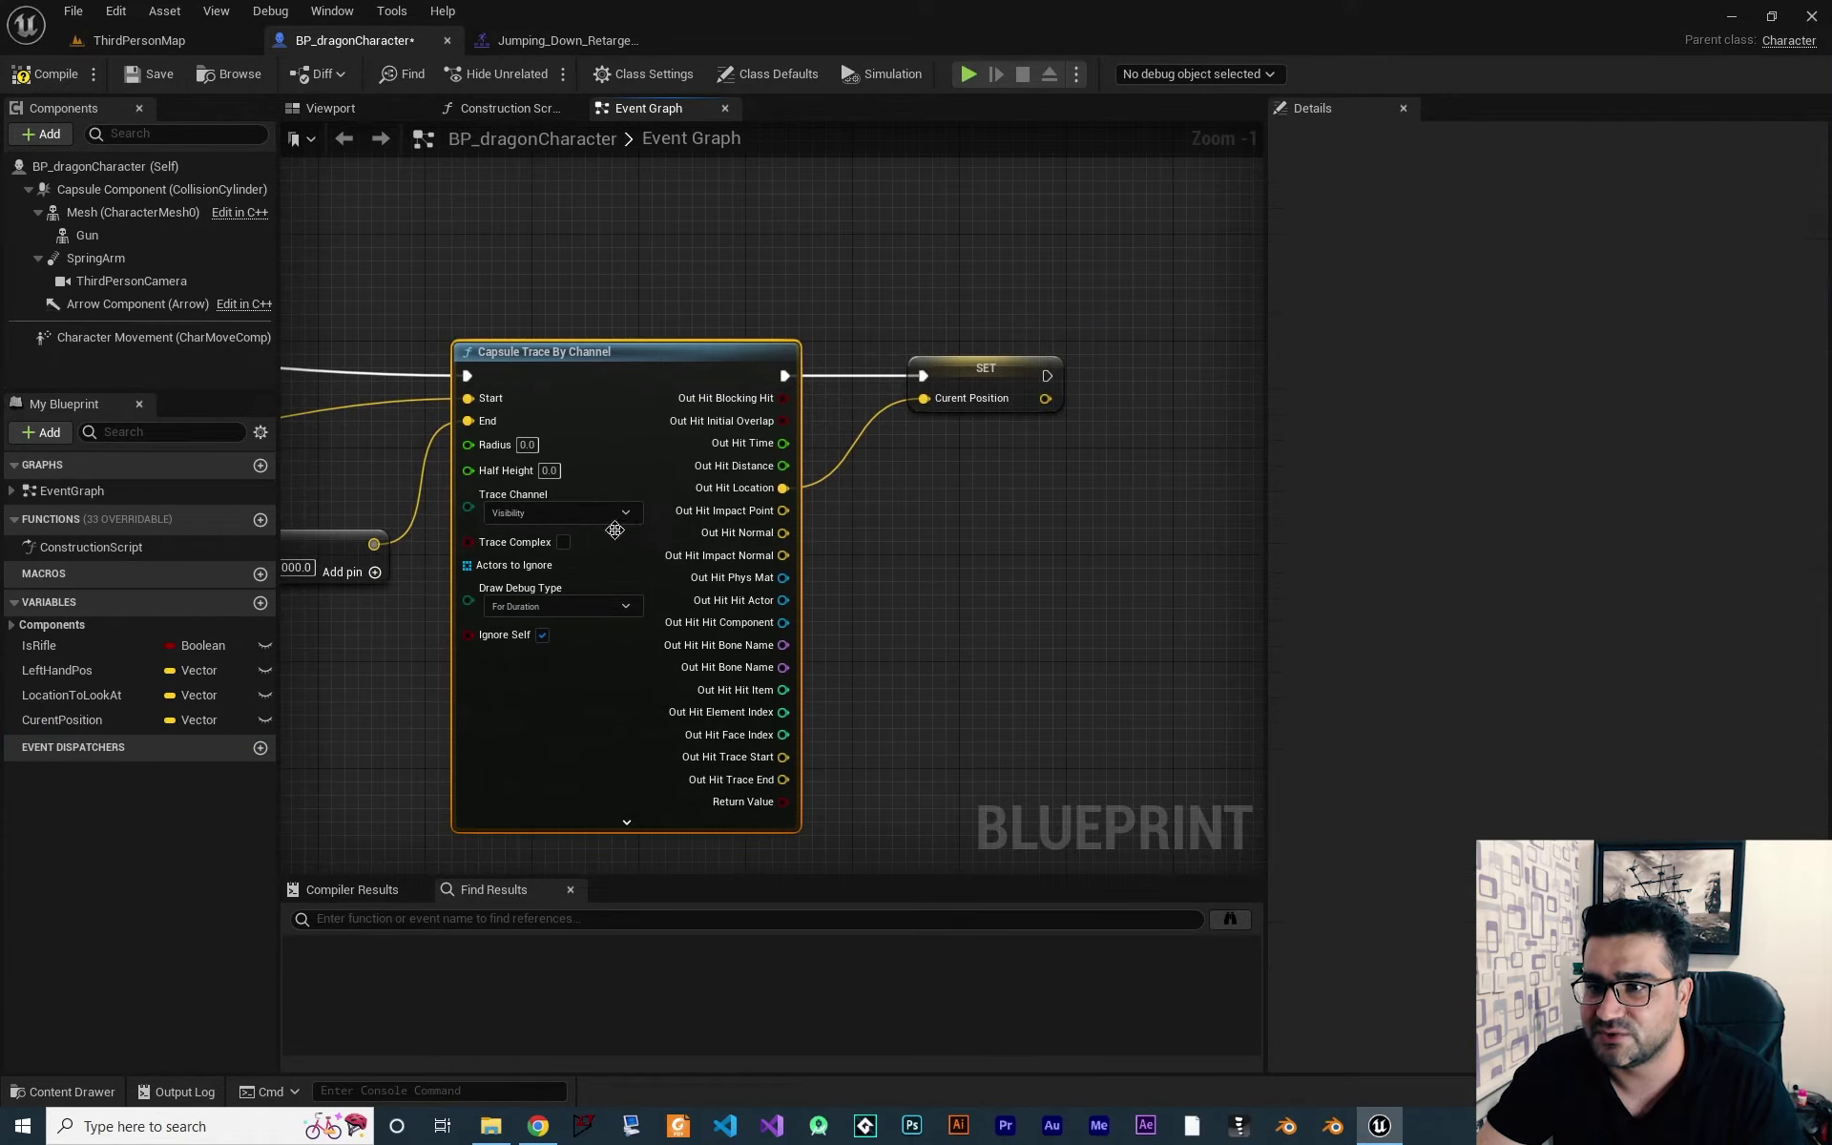
{"action": "mouse_move", "coordinate": [1075, 681]}
{"action": "right_mouse_down"}
{"action": "mouse_move", "coordinate": [916, 621]}
{"action": "mouse_move", "coordinate": [875, 543]}
{"action": "right_mouse_up"}
{"action": "key", "text": "ctrl+x"}
{"action": "key", "text": "ctrl+v"}
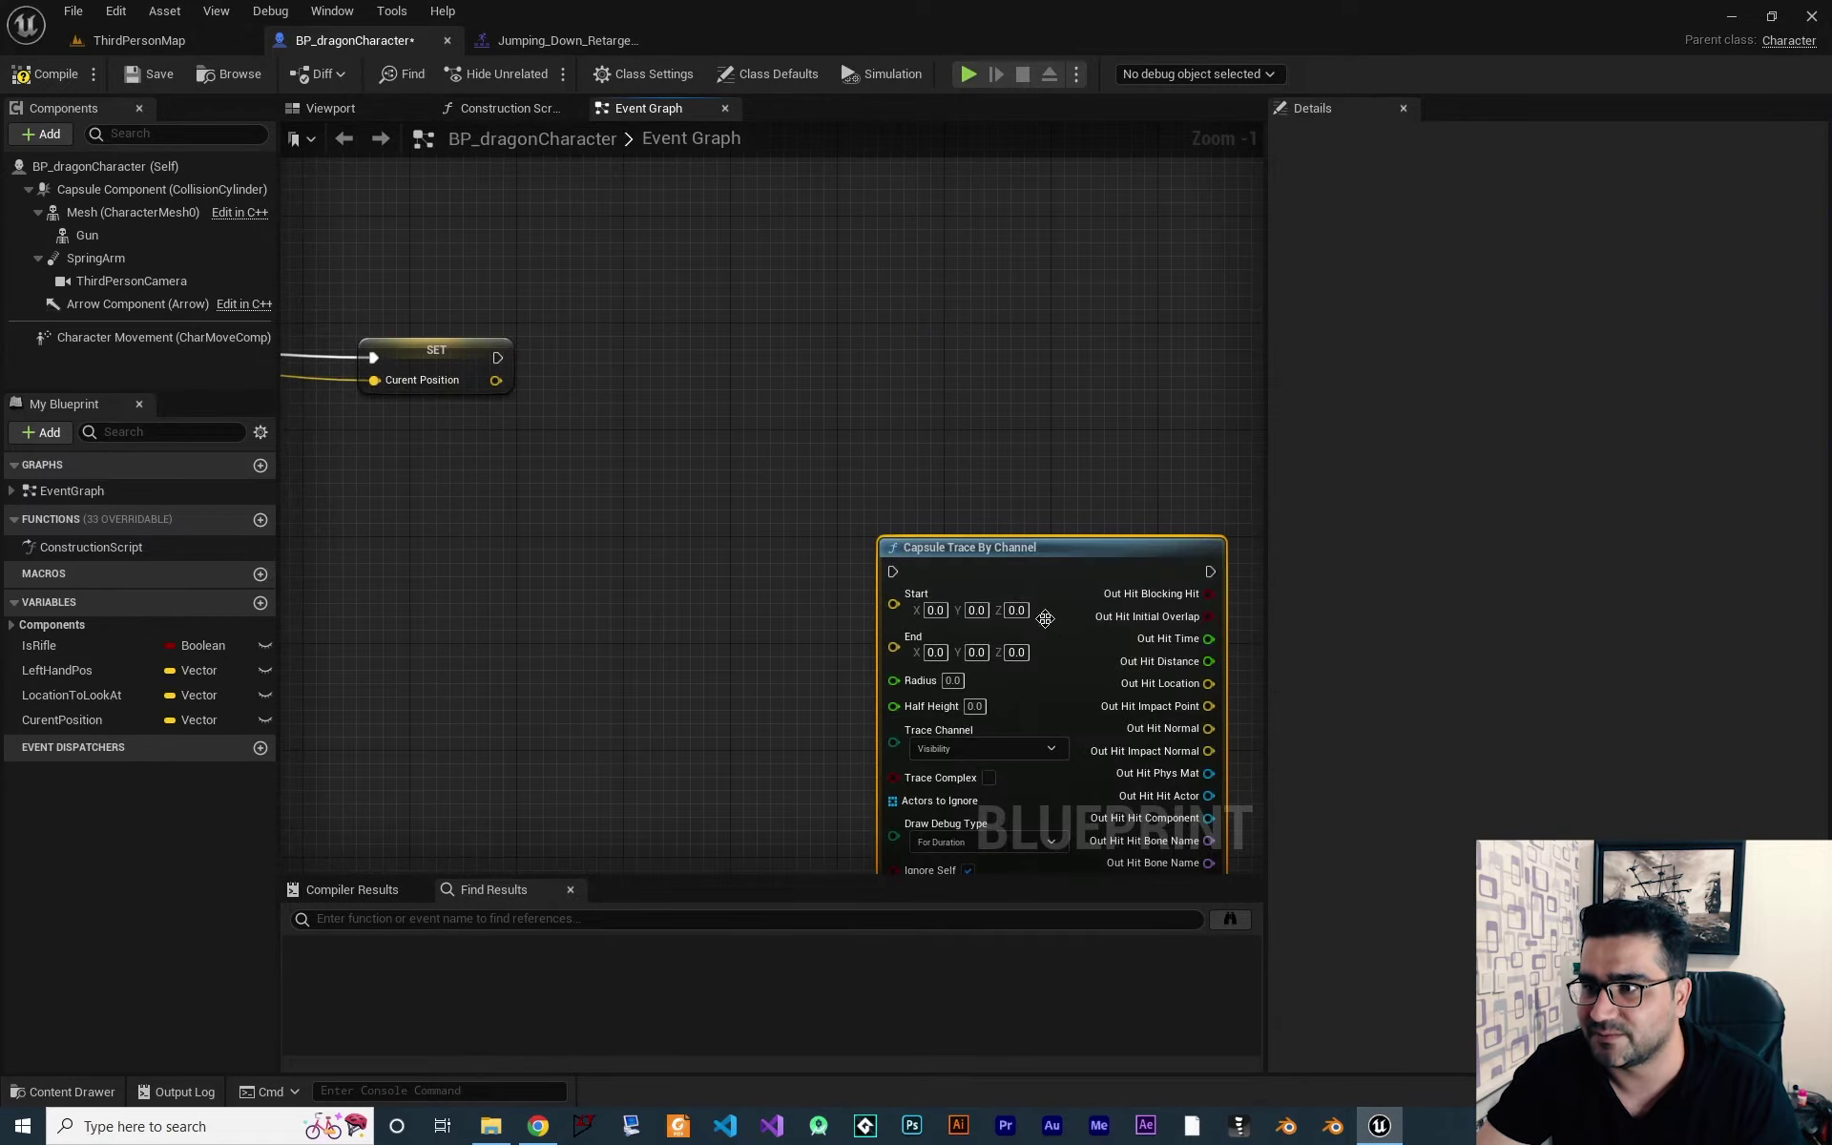
{"action": "mouse_move", "coordinate": [1022, 550]}
{"action": "left_mouse_down"}
{"action": "mouse_move", "coordinate": [828, 342]}
{"action": "mouse_move", "coordinate": [1113, 322]}
{"action": "mouse_move", "coordinate": [1088, 313]}
{"action": "left_mouse_up"}
{"action": "right_click_drag", "start_coordinate": [767, 565], "coordinate": [897, 565]}
{"action": "left_click_drag", "start_coordinate": [627, 356], "coordinate": [1089, 331]}
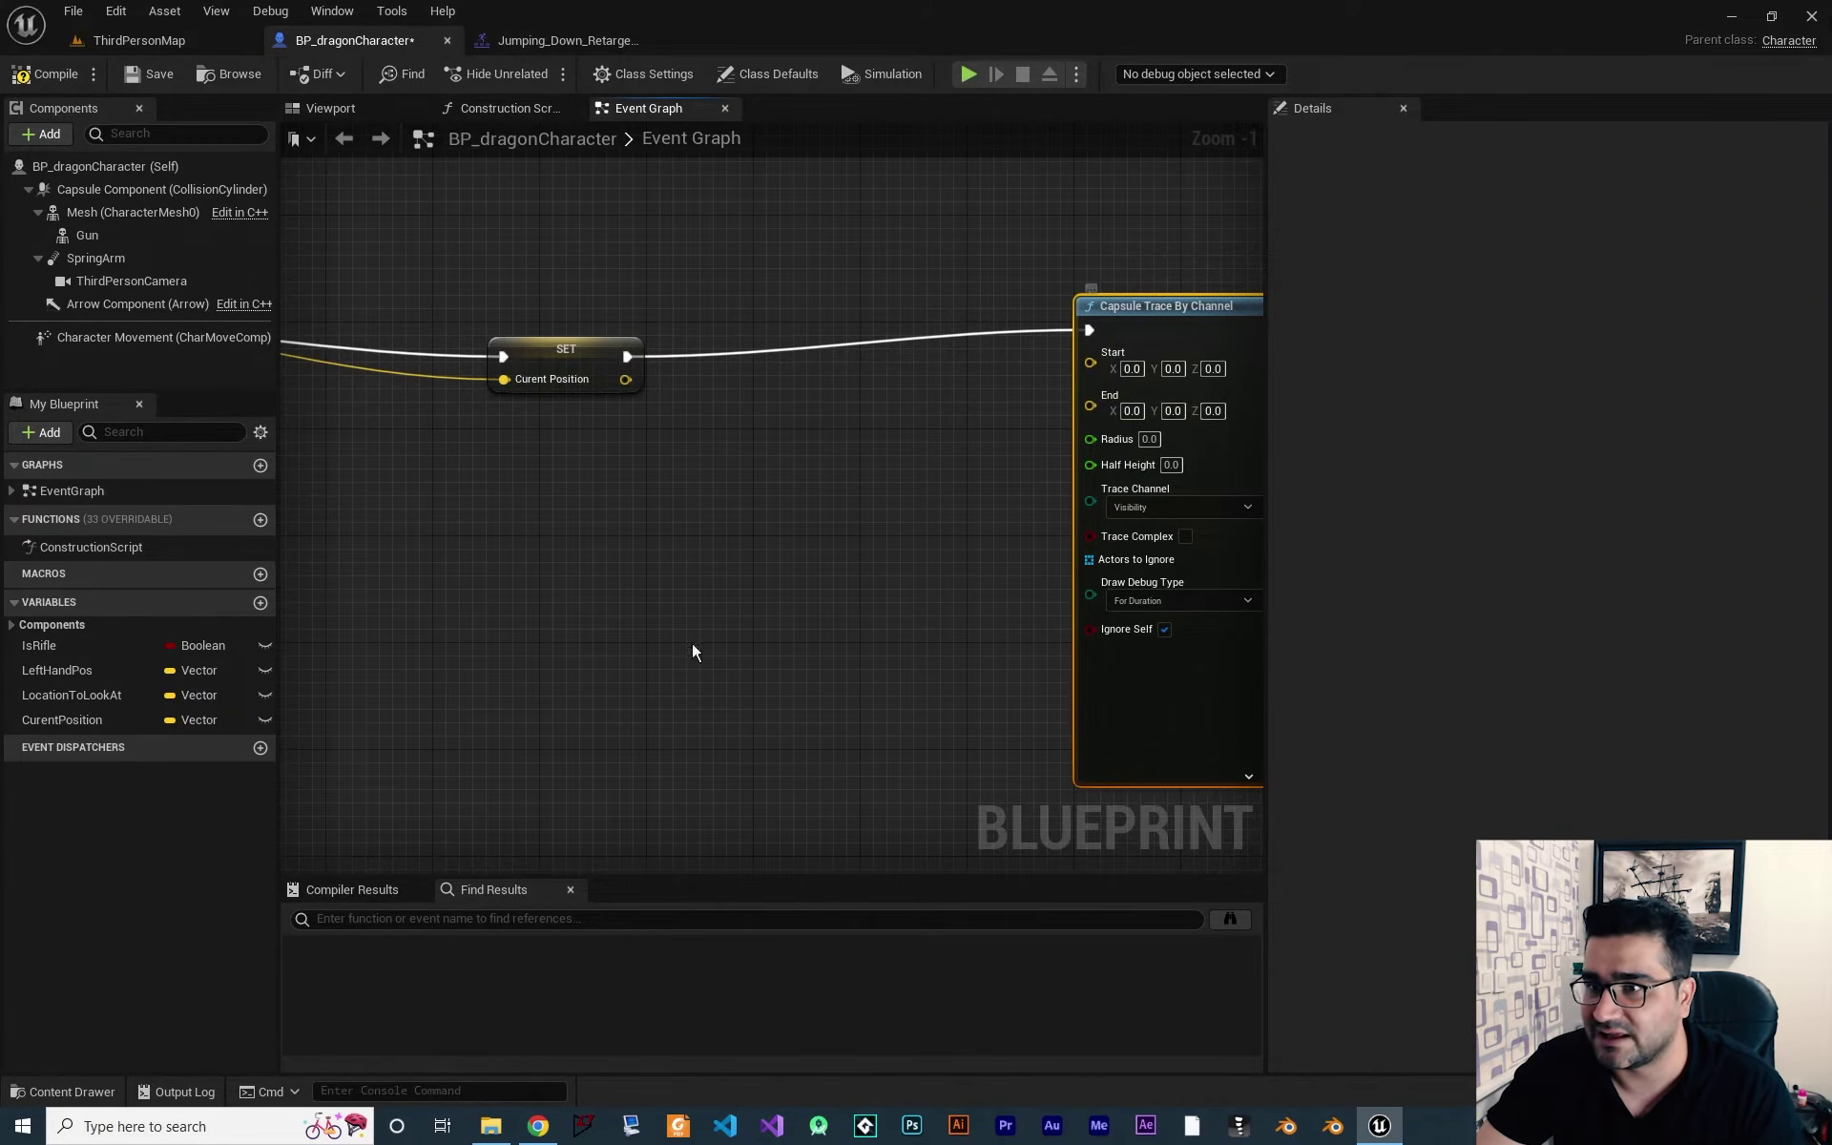
Add another Get Actor Location node near the second trace.
{"action": "right_click_drag", "start_coordinate": [693, 652], "coordinate": [822, 592]}
{"action": "scroll", "coordinate": [858, 566], "scroll_direction": "up", "scroll_amount": 1}
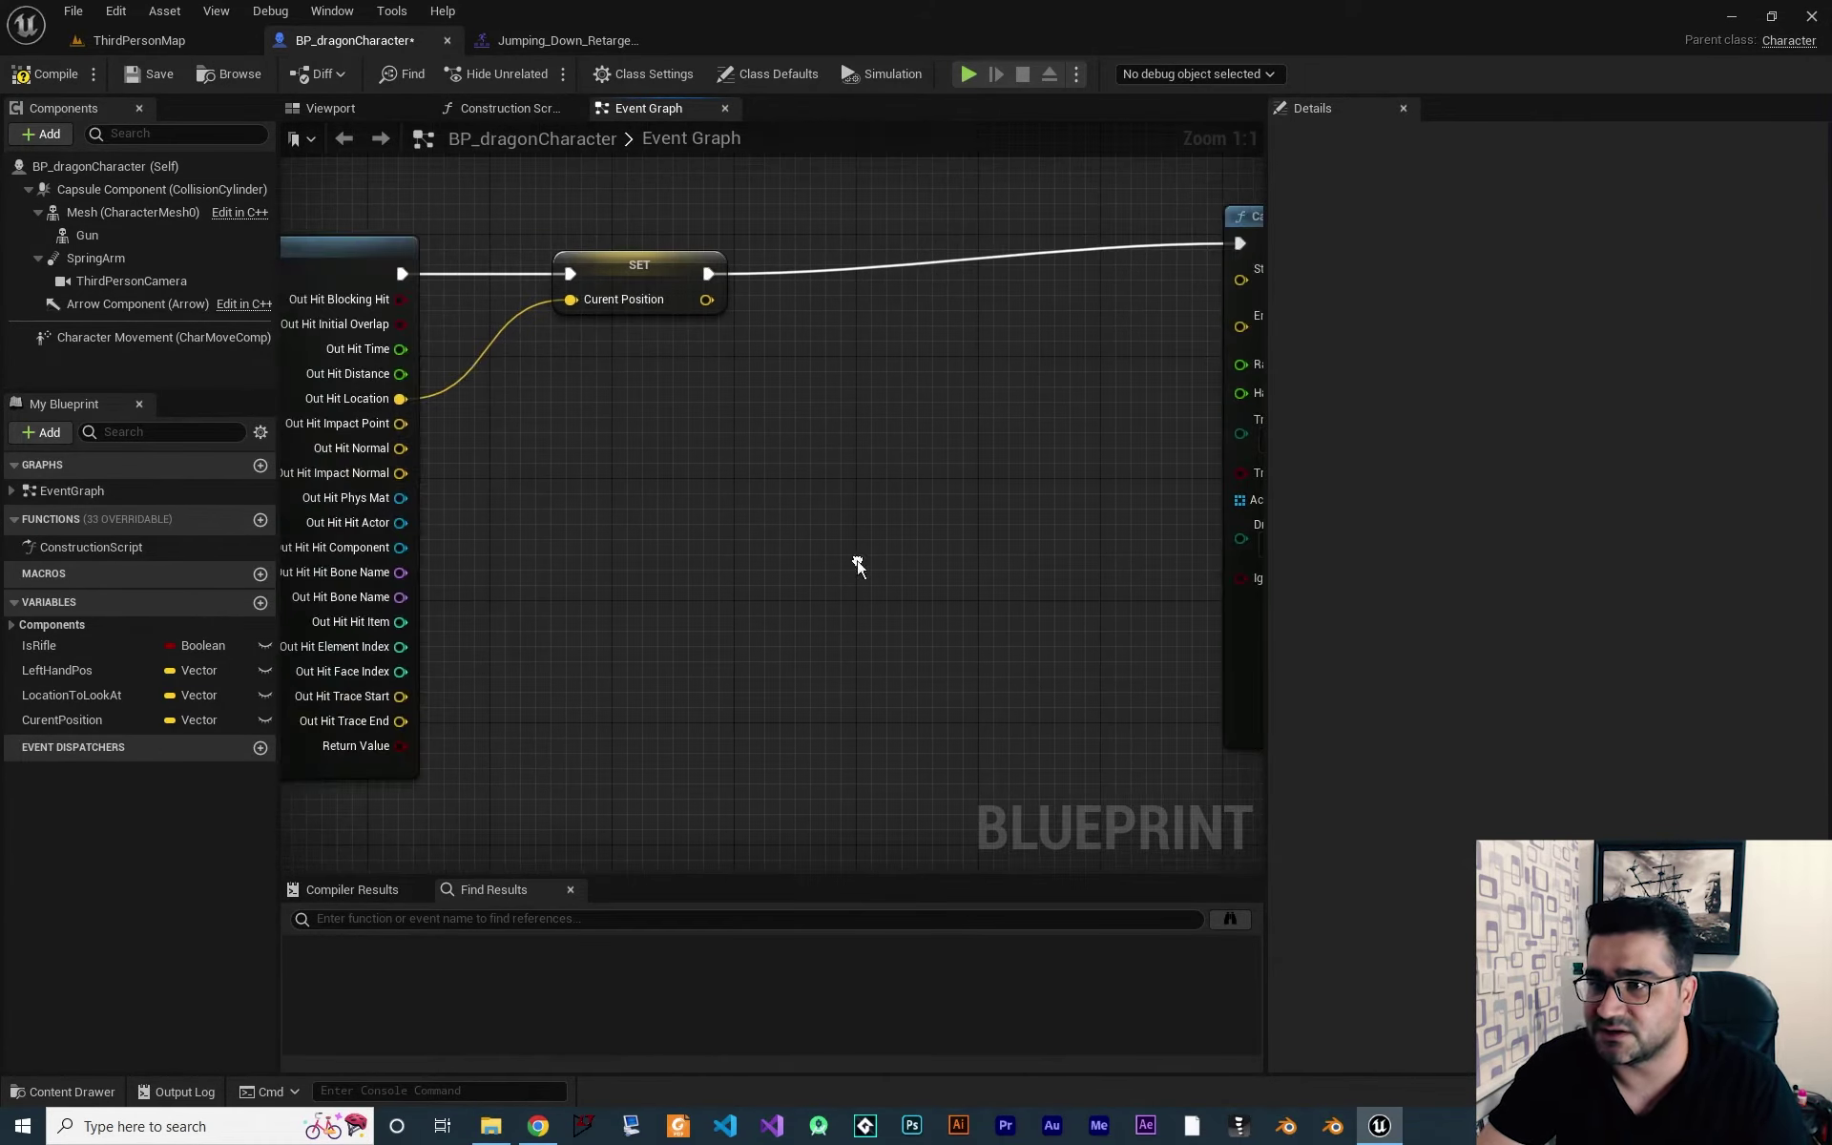
{"action": "right_click", "coordinate": [732, 432]}
{"action": "type", "text": "get"}
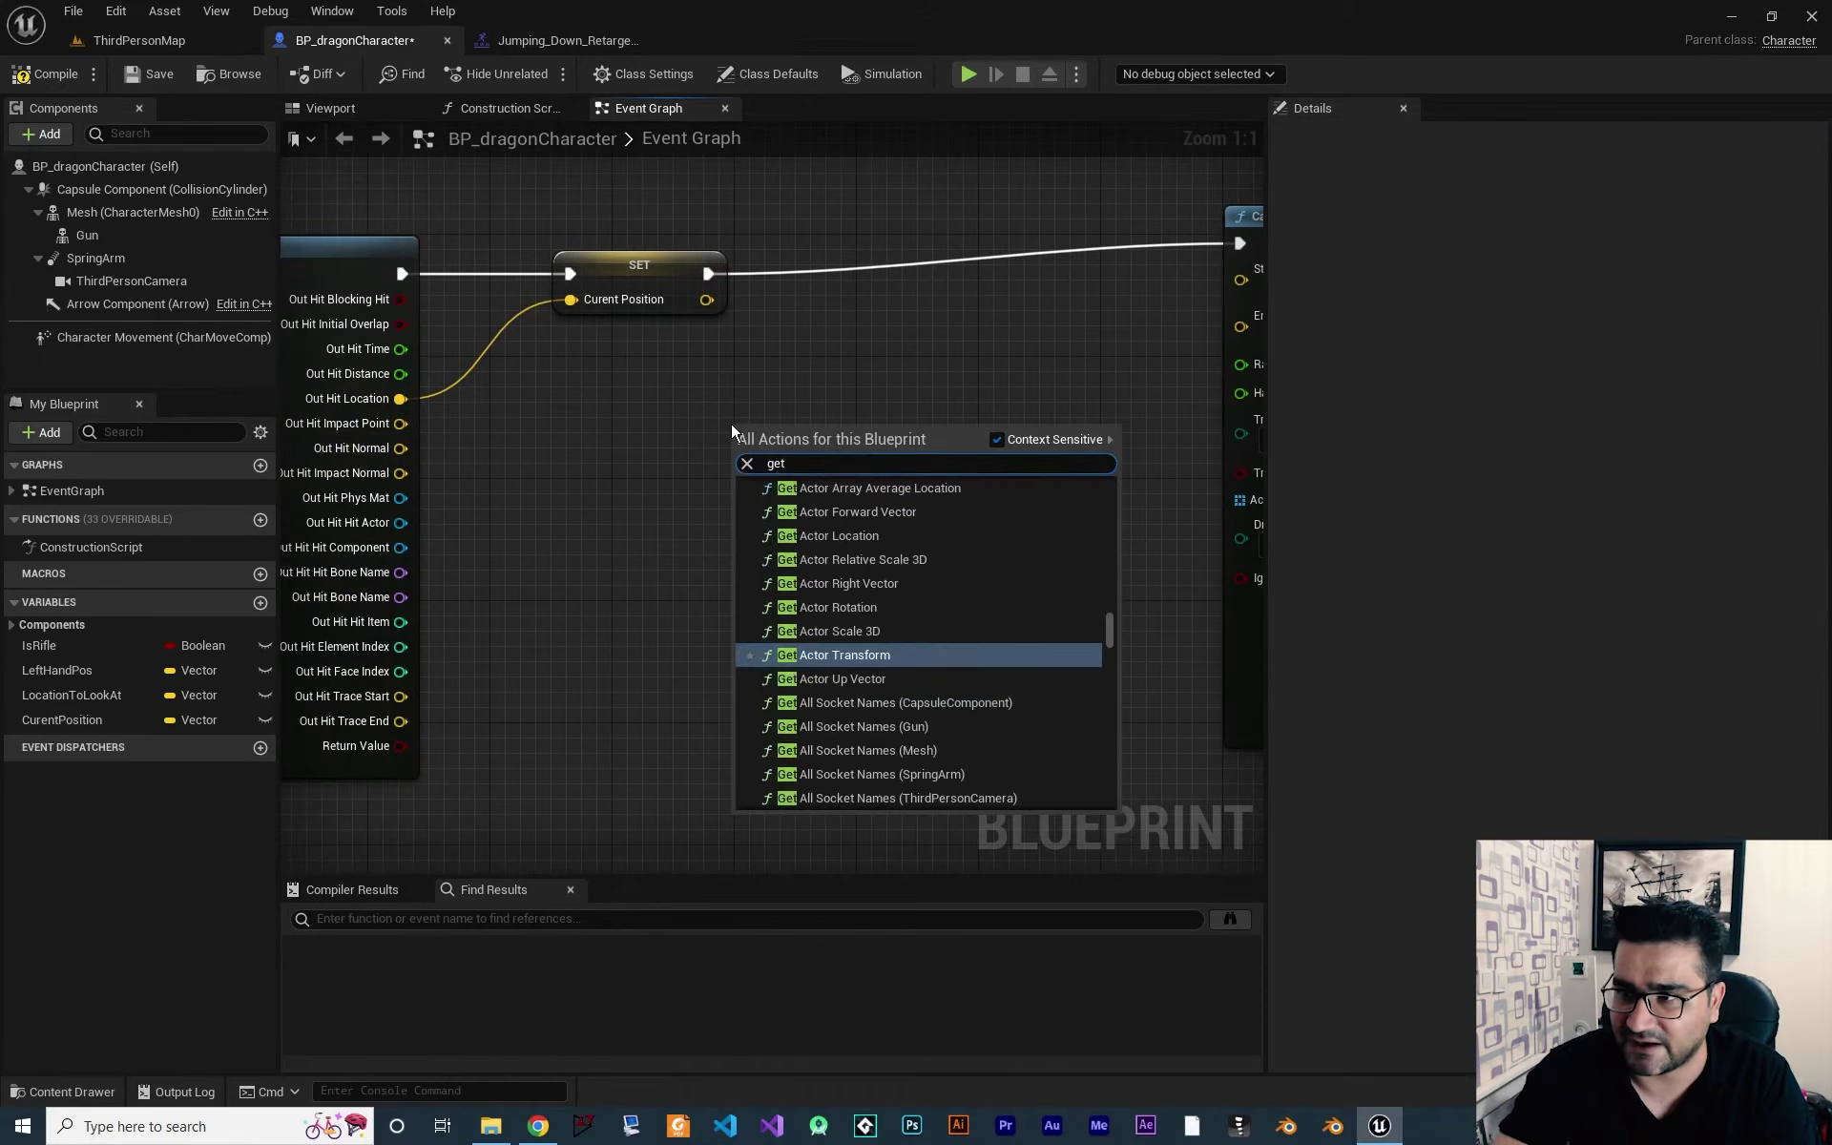
{"action": "type", "text": " actor location"}
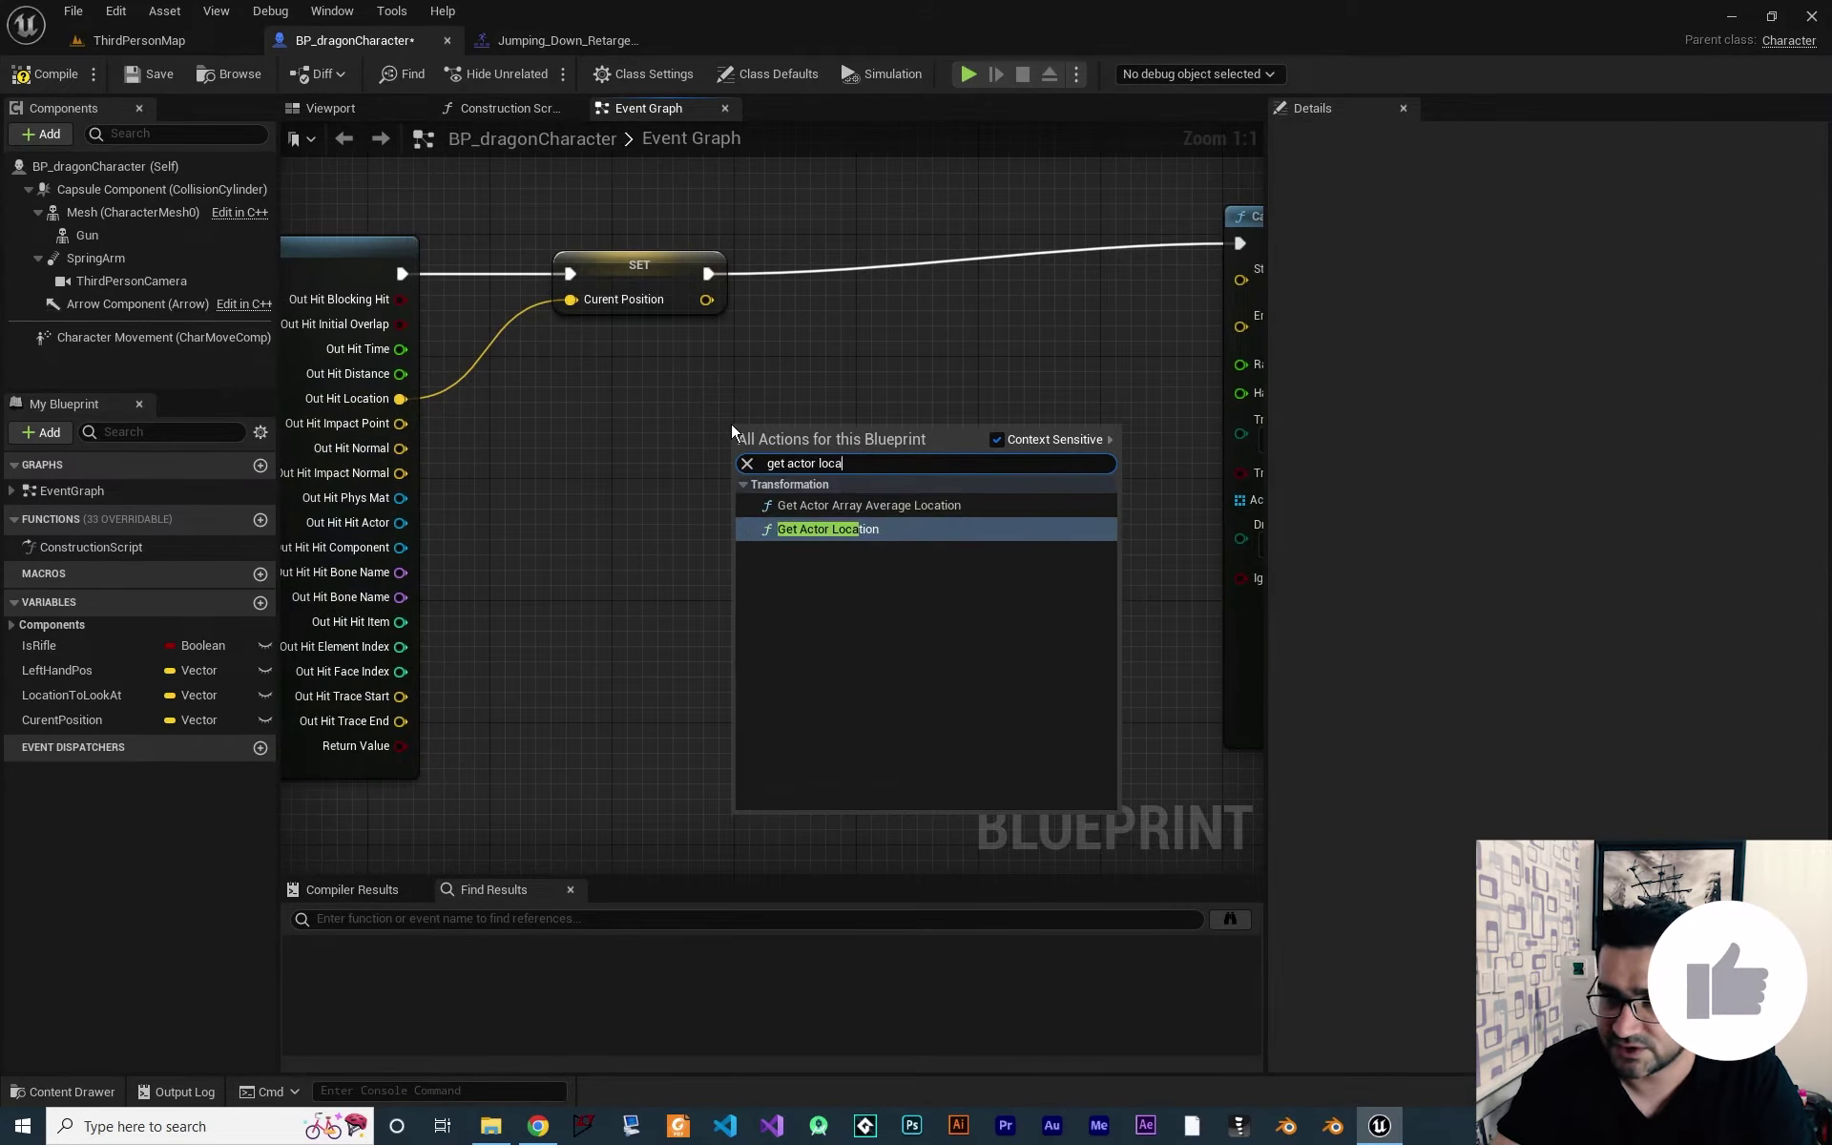
{"action": "key", "text": "Return"}
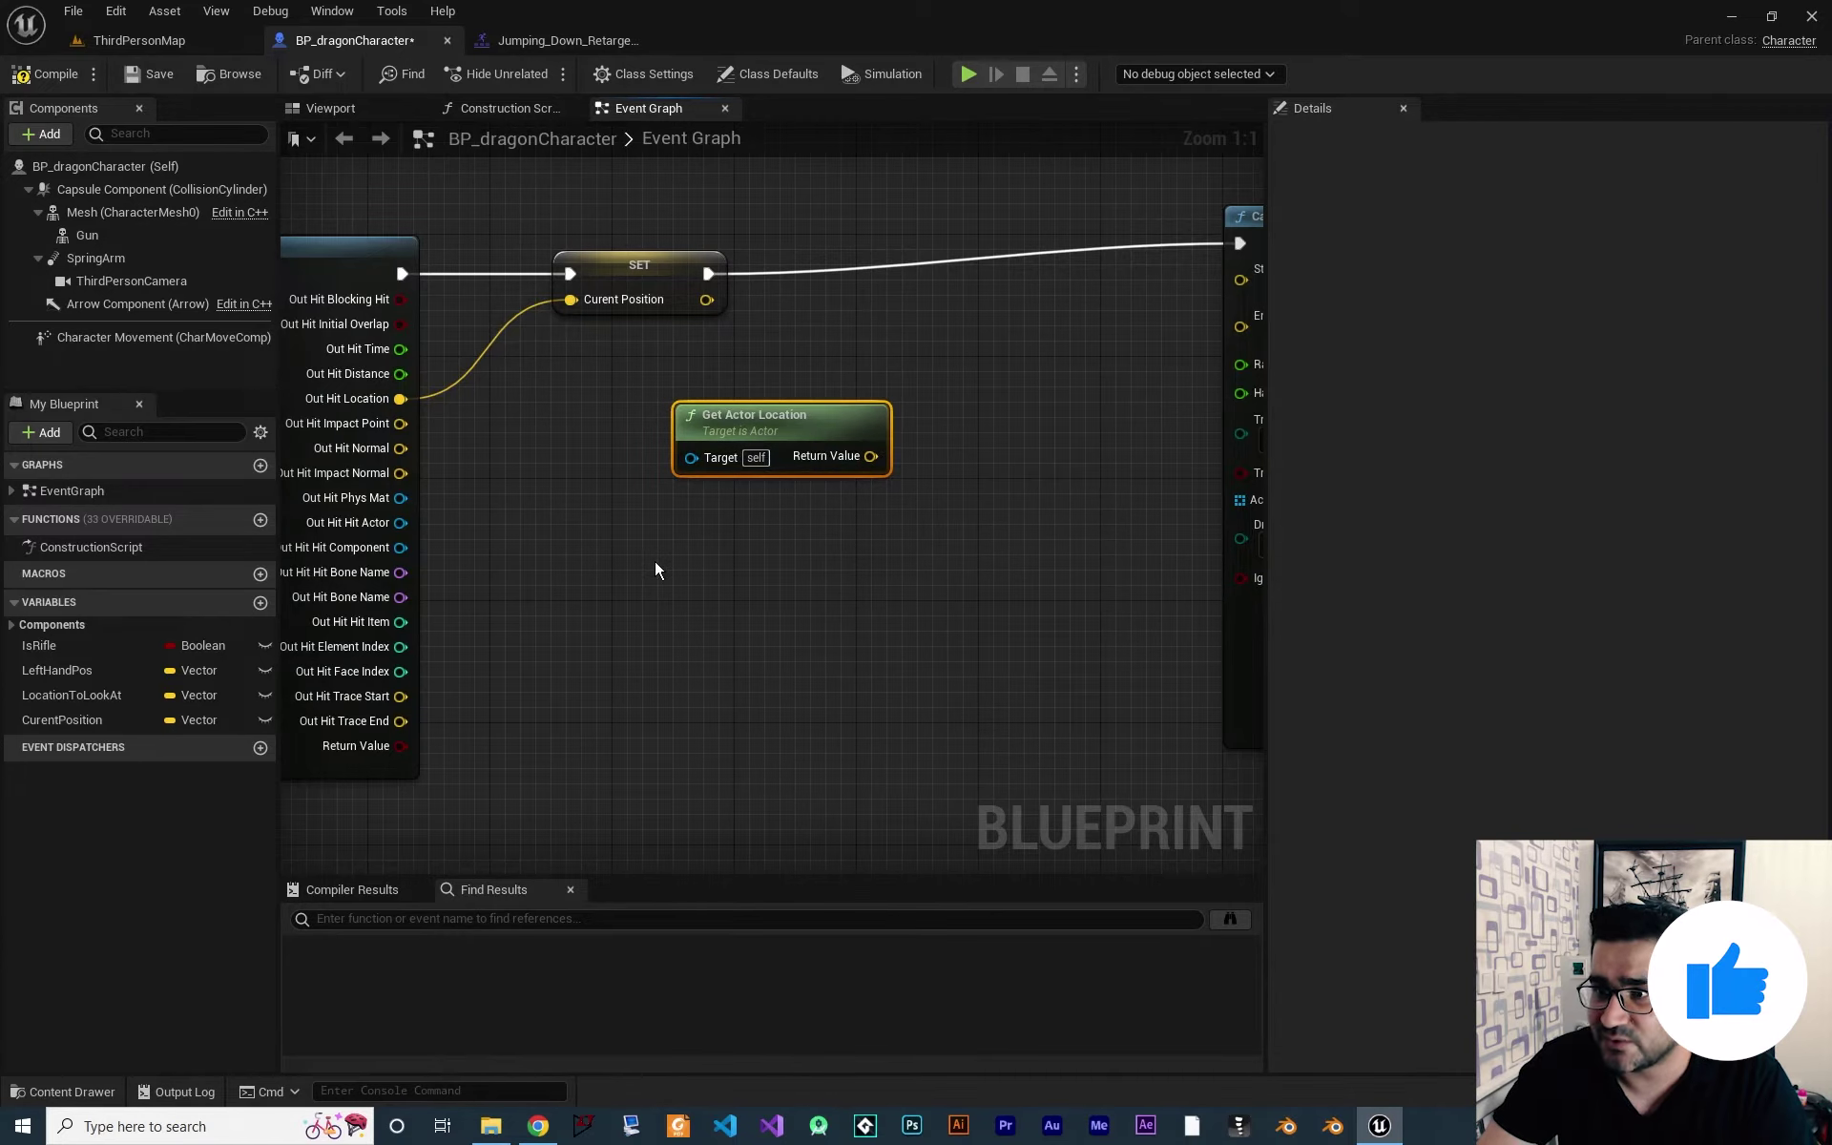
Add a Get Forward Vector node and move the second trace further right.
{"action": "right_click", "coordinate": [655, 562]}
{"action": "type", "text": "get forwa"}
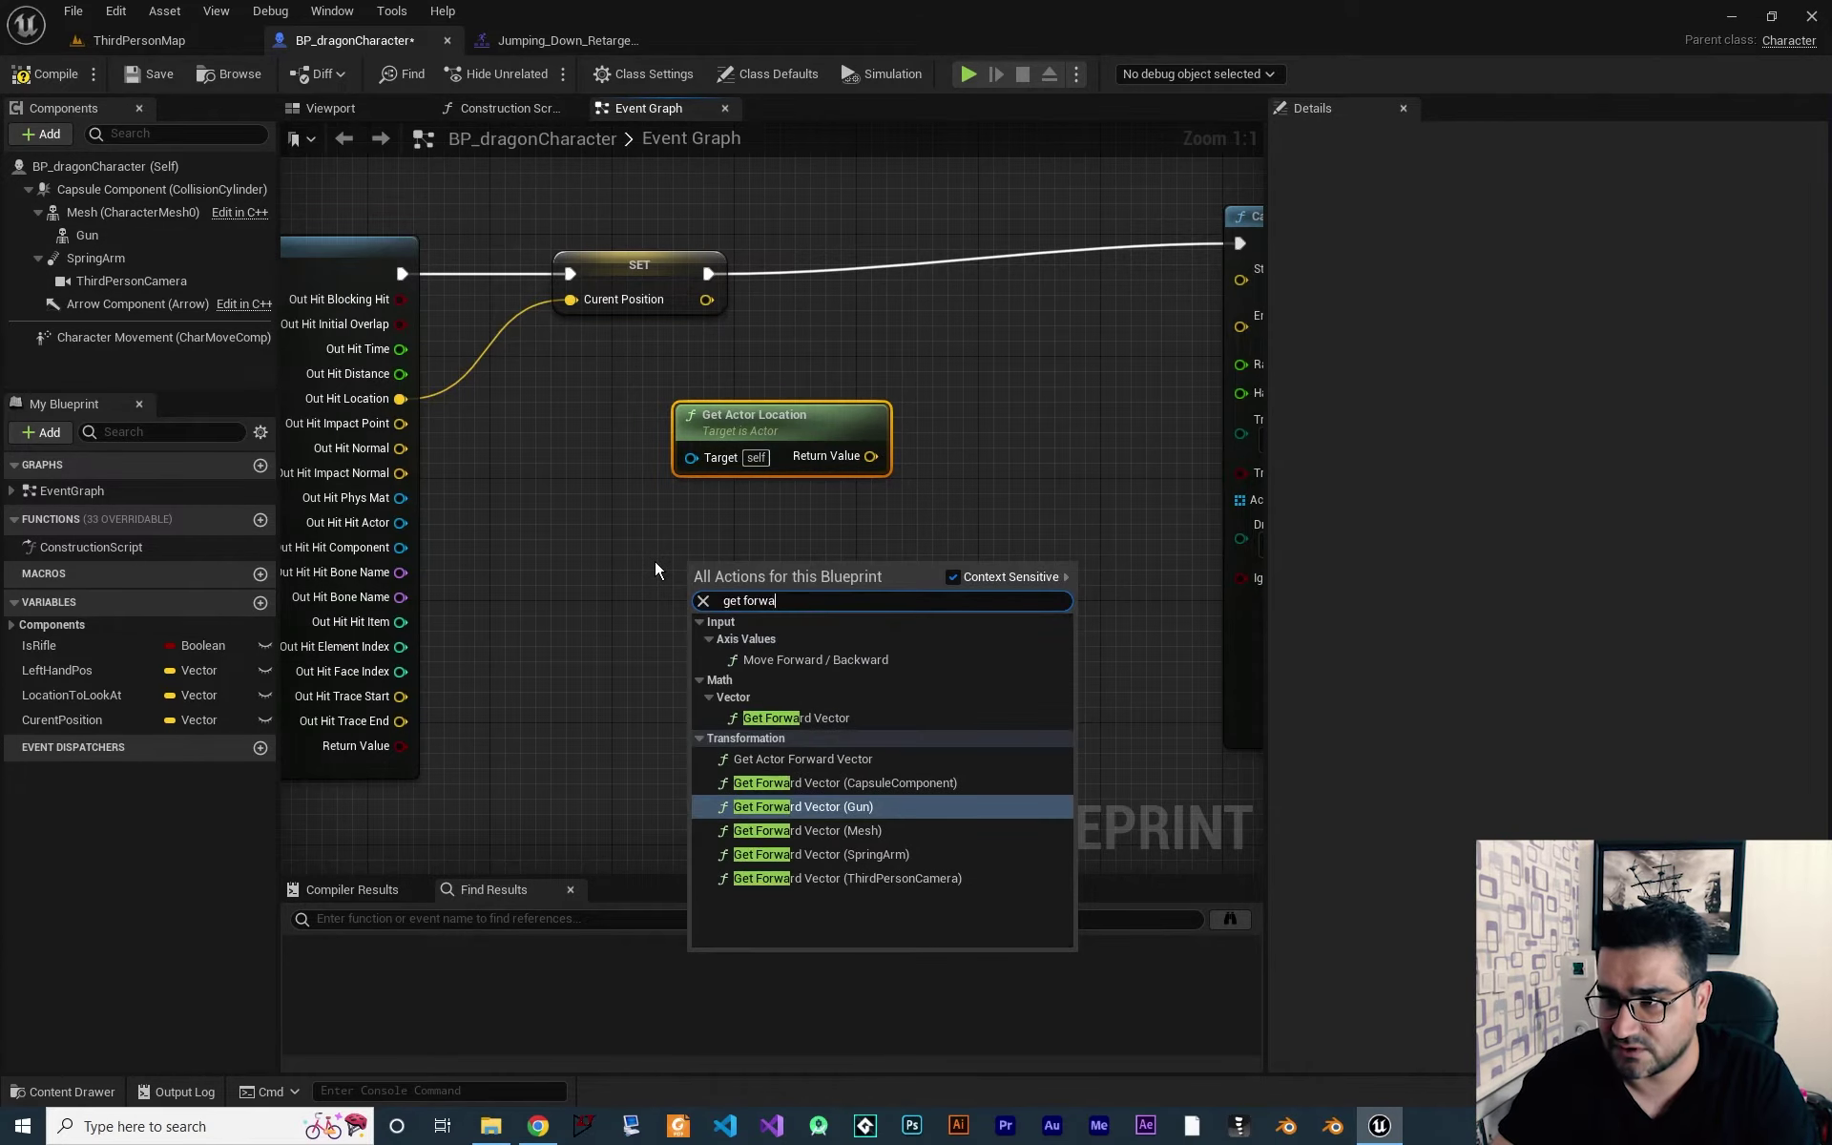
{"action": "key", "text": "Return"}
{"action": "scroll", "coordinate": [976, 615], "scroll_direction": "down", "scroll_amount": 2}
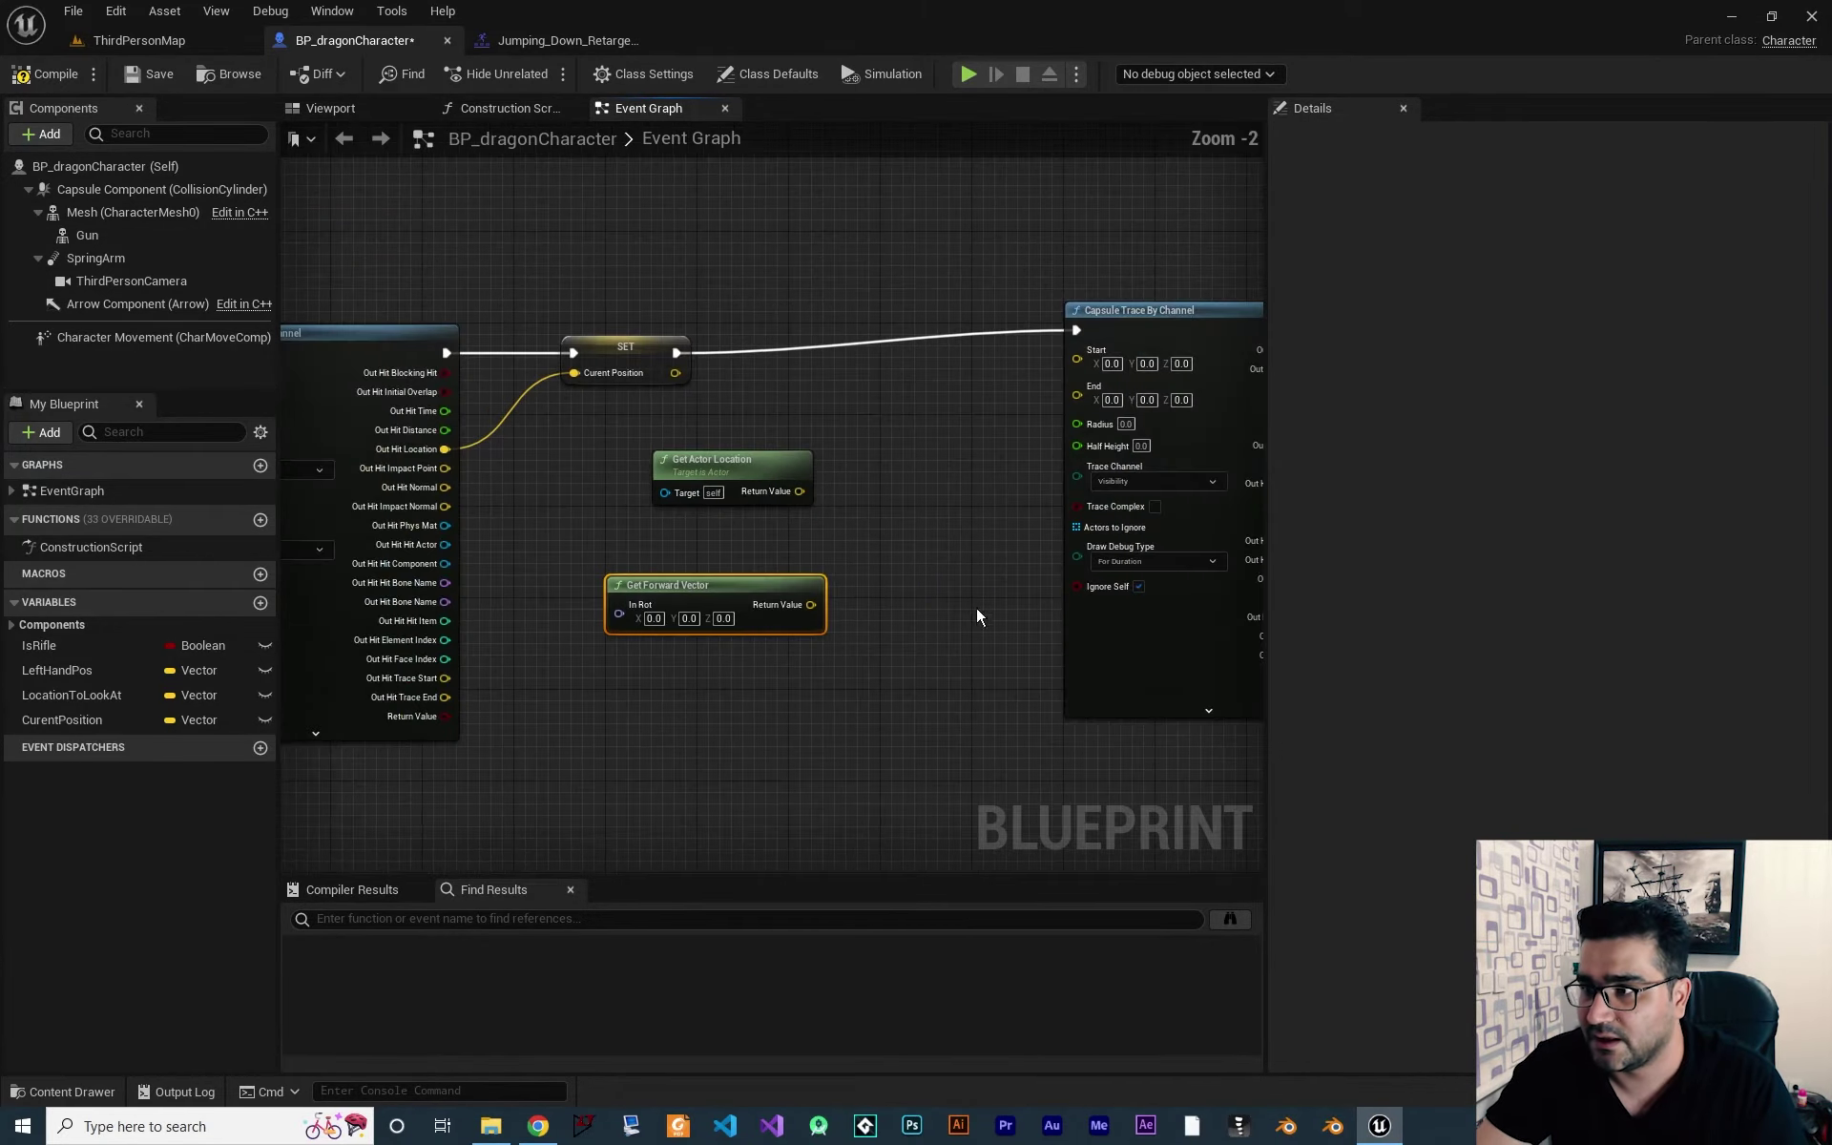
{"action": "right_click_drag", "start_coordinate": [976, 615], "coordinate": [712, 569]}
{"action": "left_click", "coordinate": [960, 410]}
{"action": "left_click_drag", "start_coordinate": [876, 291], "coordinate": [1160, 300]}
{"action": "right_click_drag", "start_coordinate": [664, 523], "coordinate": [761, 507]}
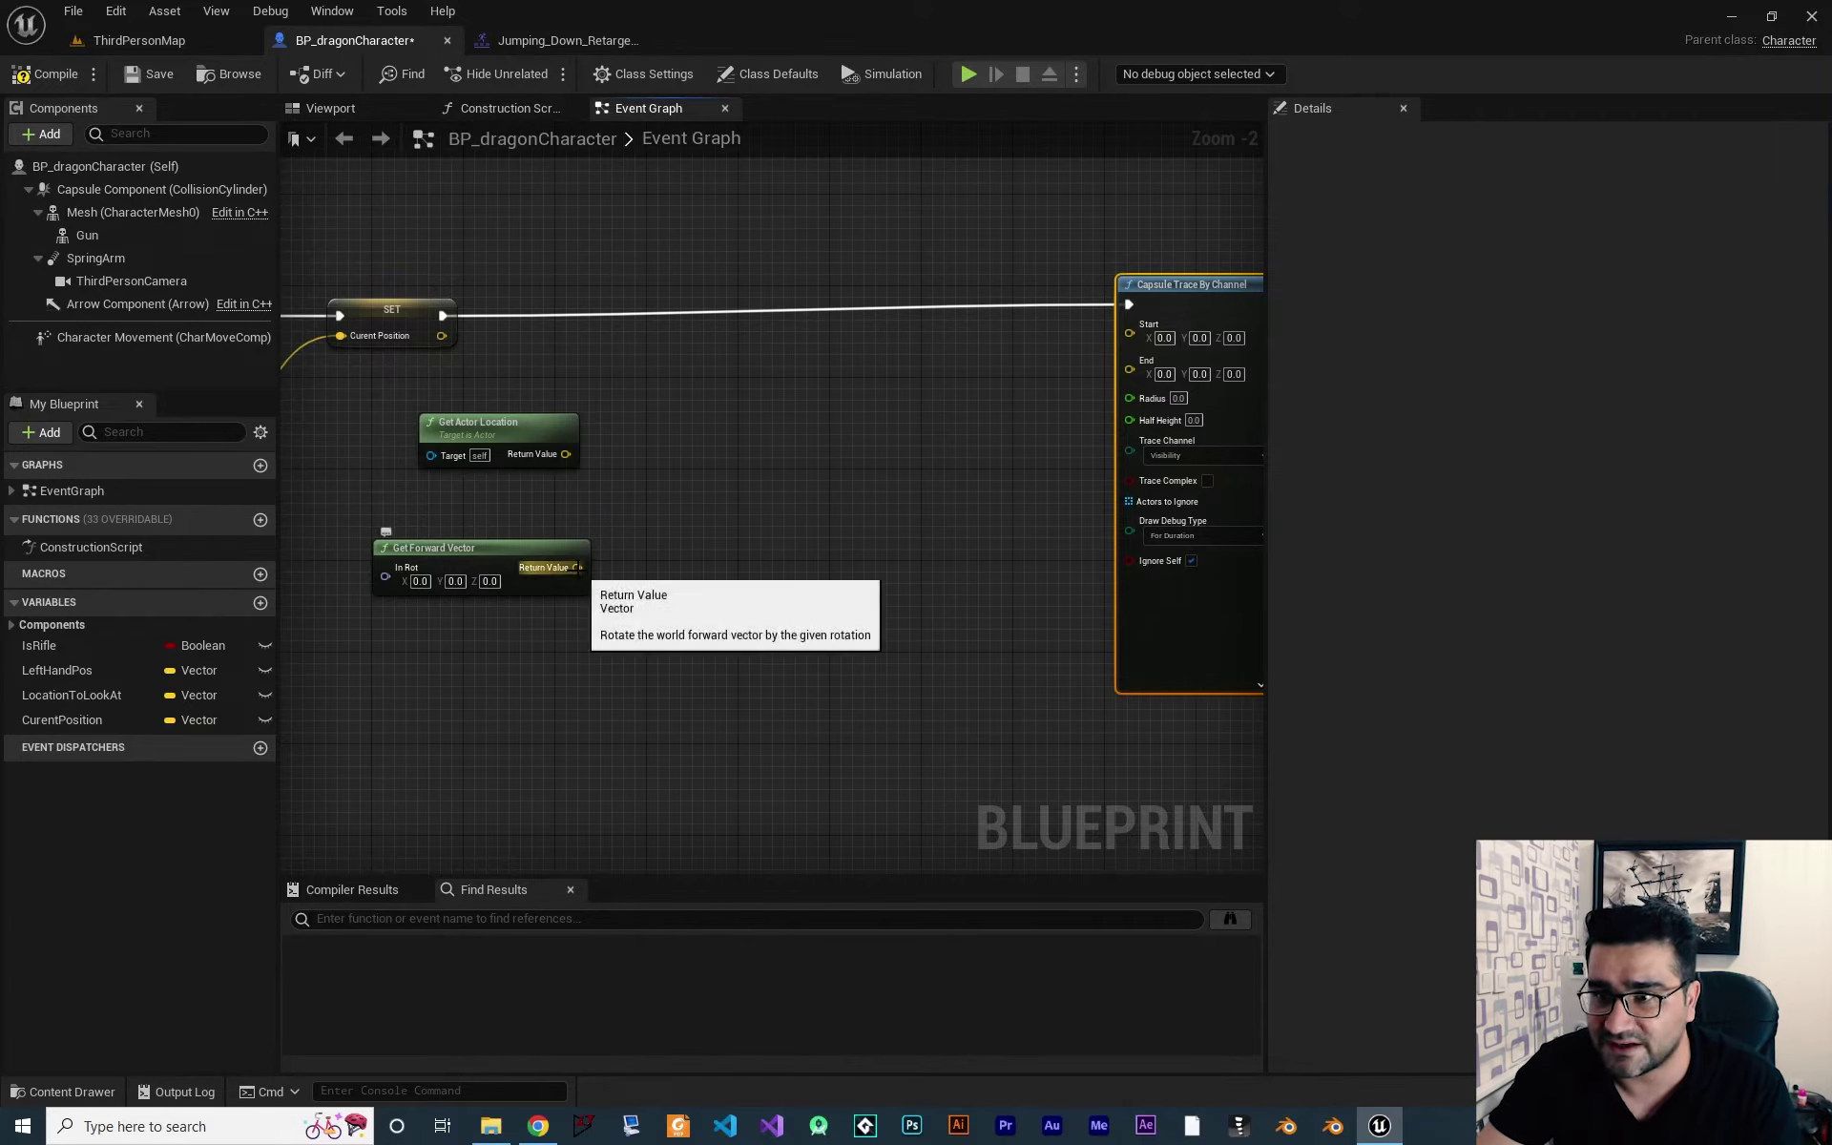
Multiply the forward vector by 80, 80, 80.
{"action": "left_click_drag", "start_coordinate": [584, 582], "coordinate": [671, 571]}
{"action": "type", "text": "mul"}
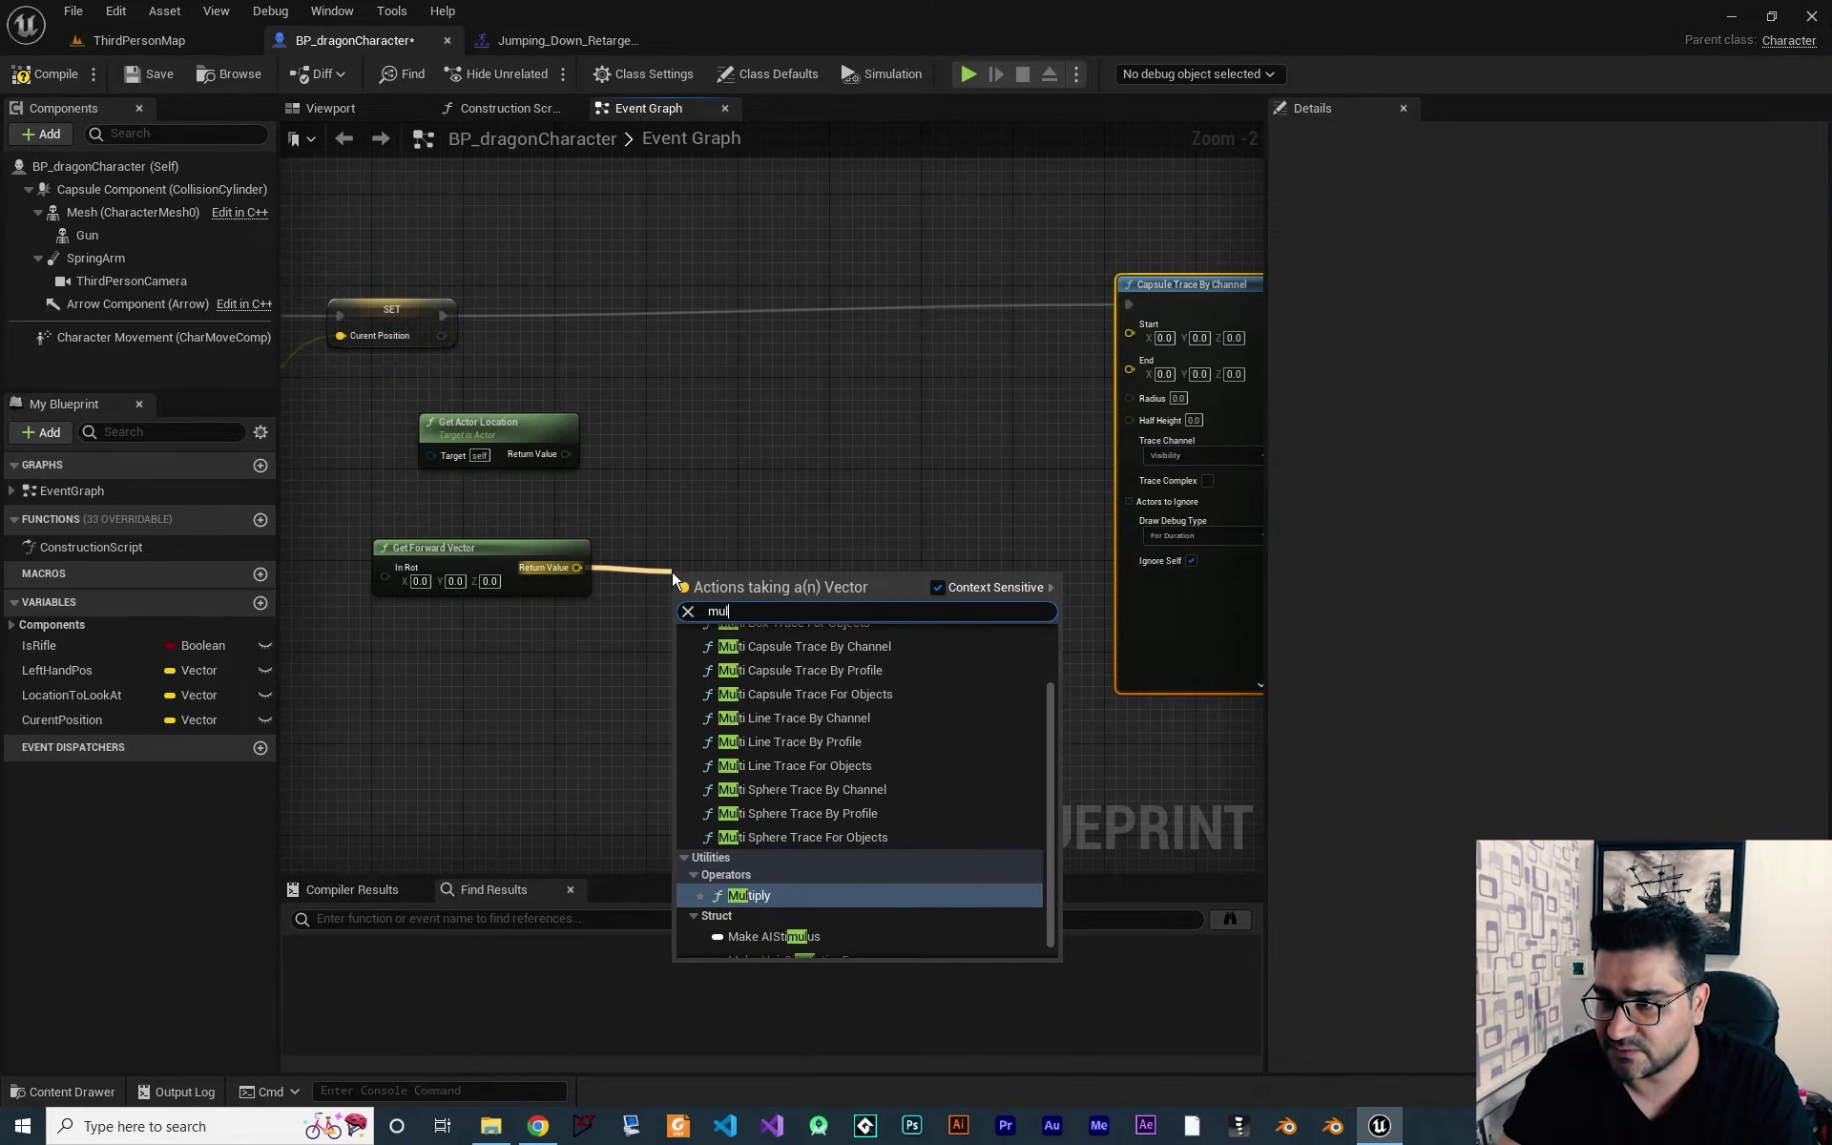
{"action": "key", "text": "Return"}
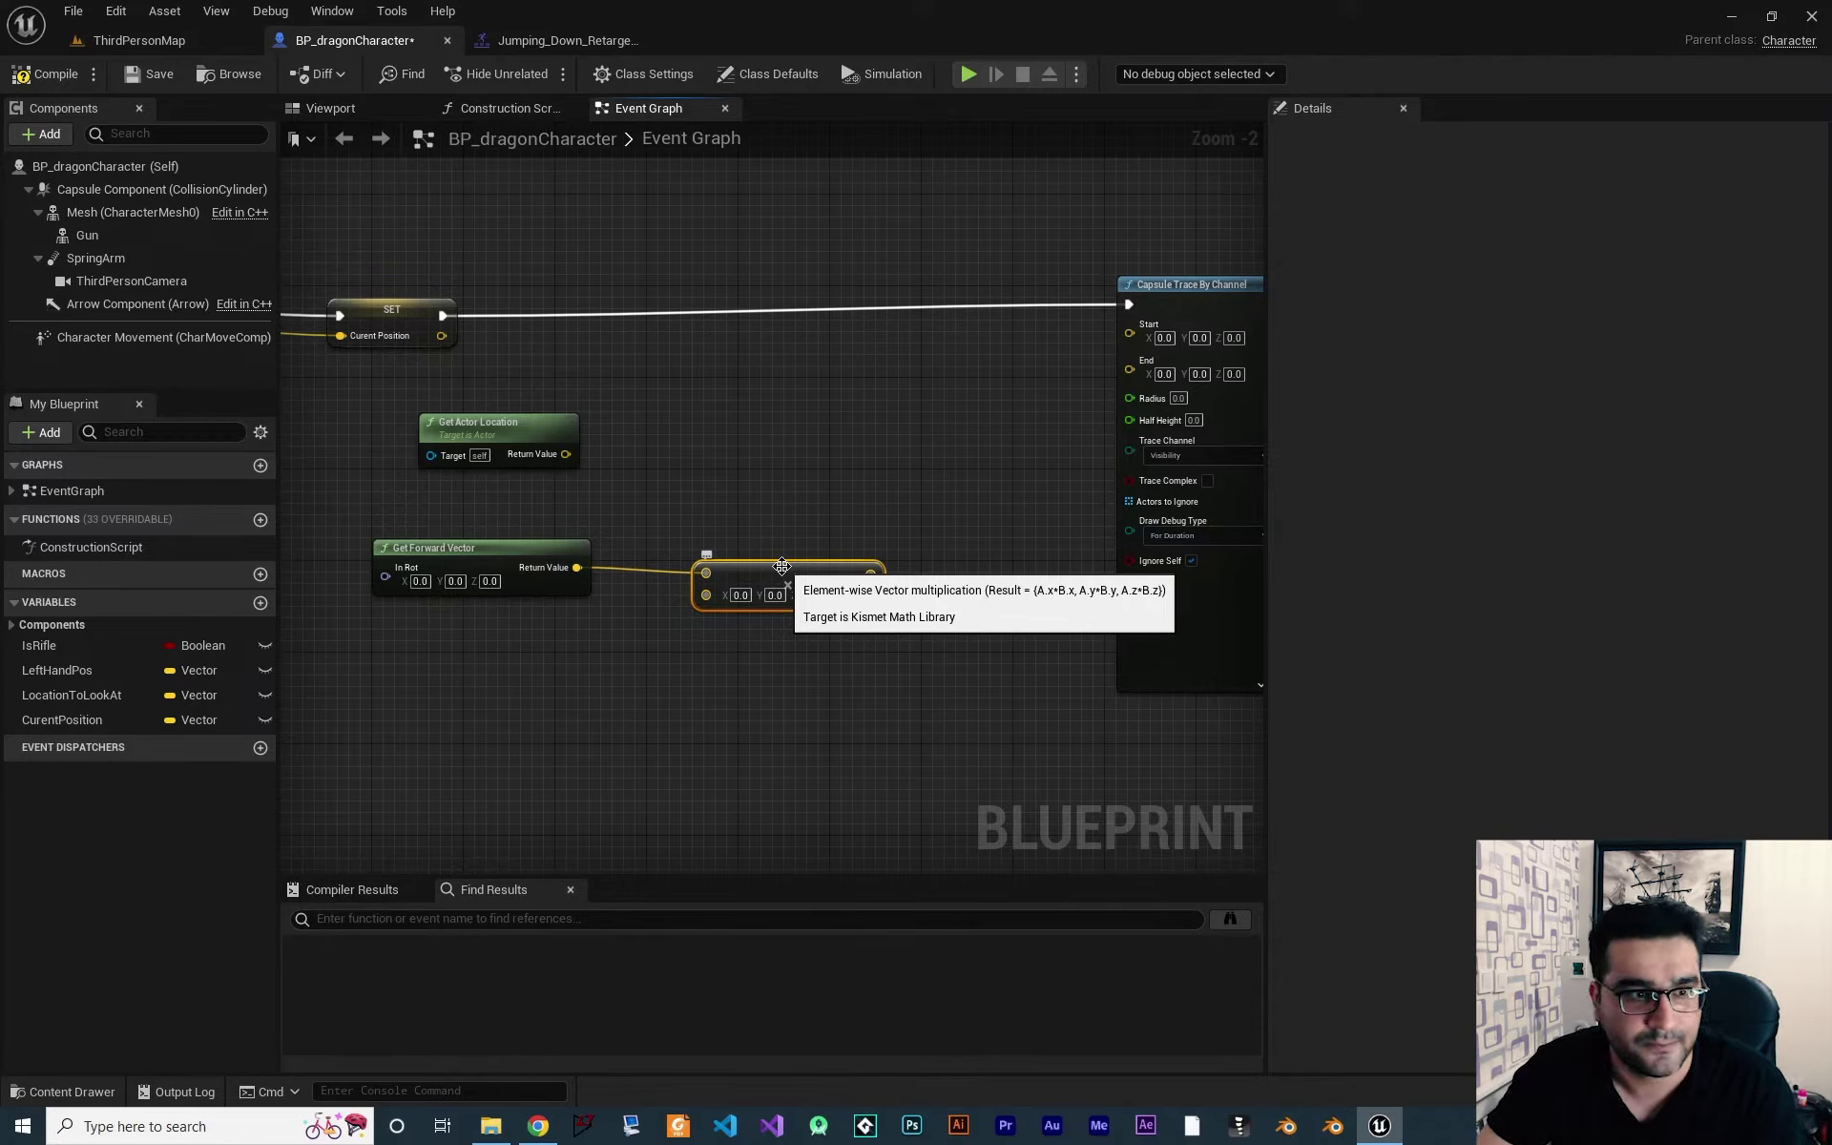
{"action": "left_click", "coordinate": [739, 595]}
{"action": "type", "text": "80"}
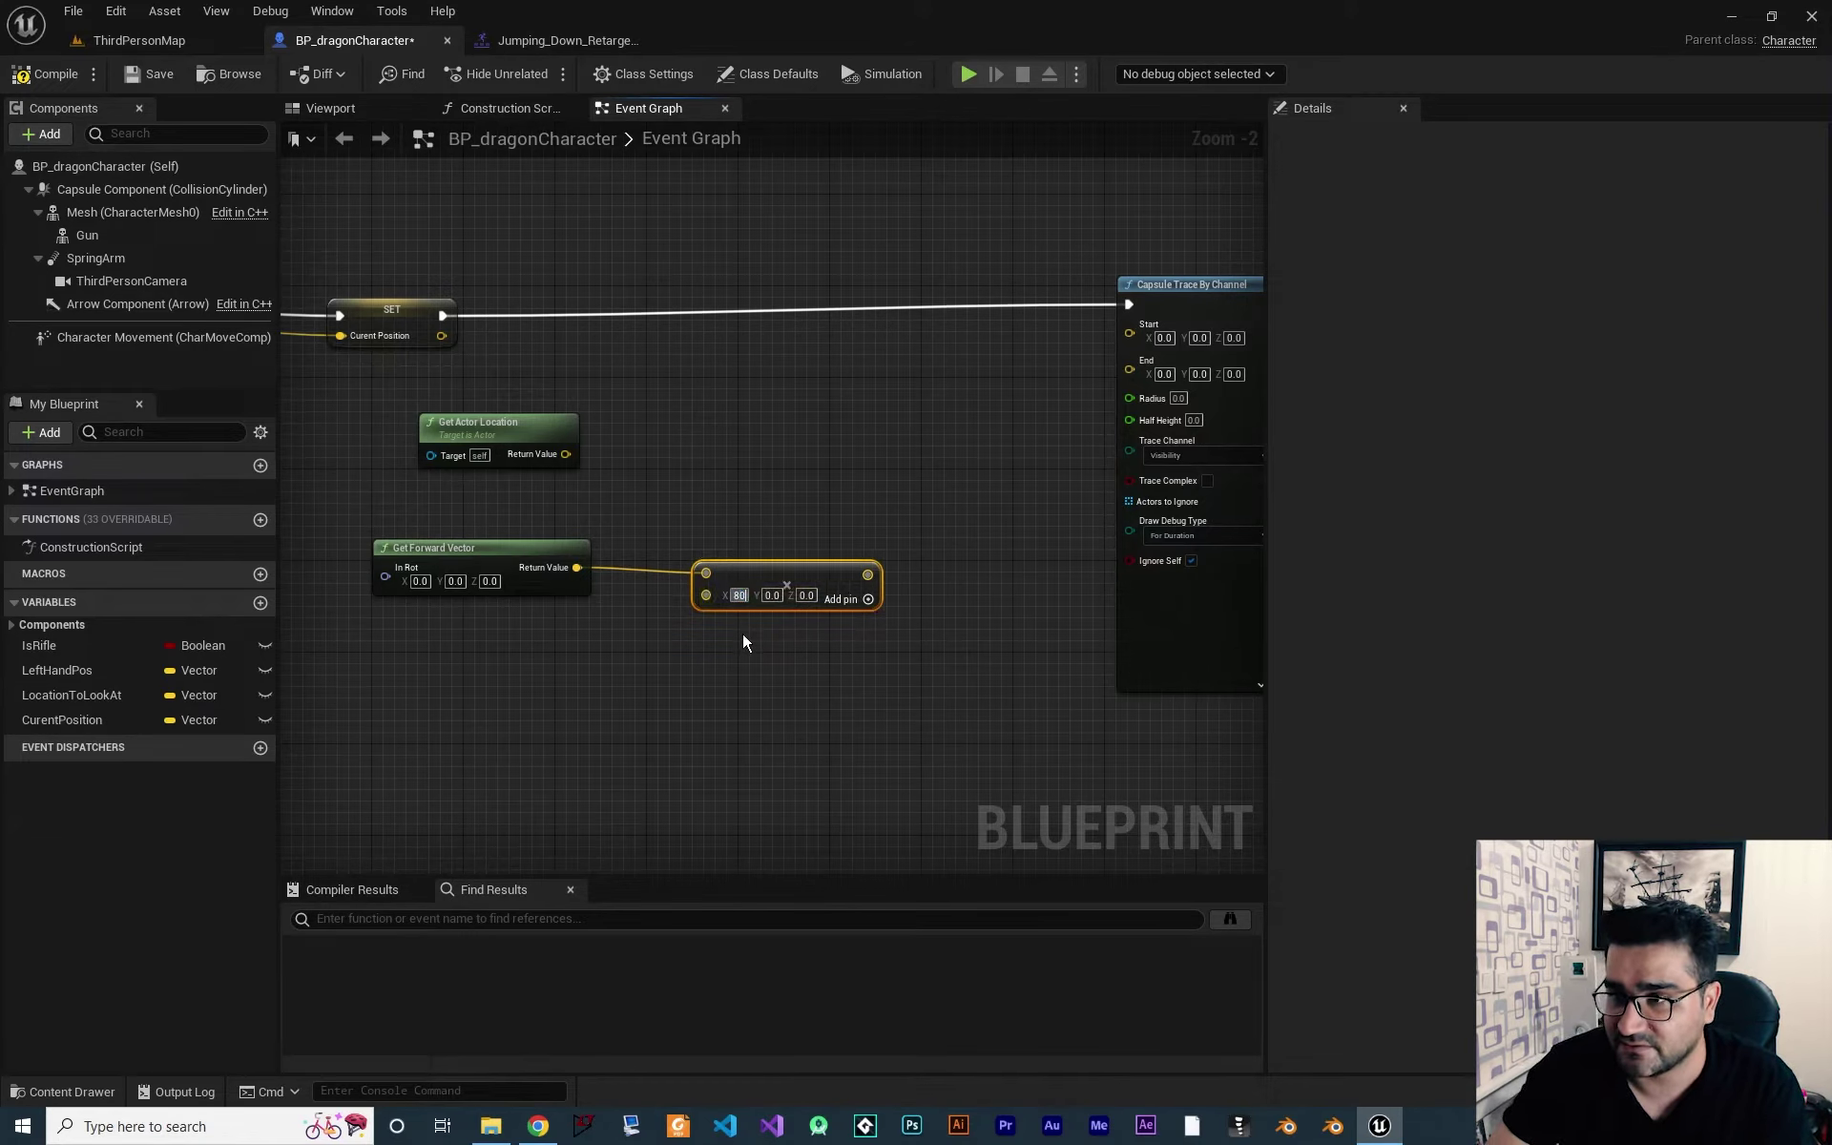
{"action": "key", "text": "Tab"}
{"action": "type", "text": "80"}
{"action": "key", "text": "Tab"}
{"action": "type", "text": "80"}
Search for an 'add' node from Get Actor Location's output.
{"action": "right_click_drag", "start_coordinate": [863, 734], "coordinate": [784, 746]}
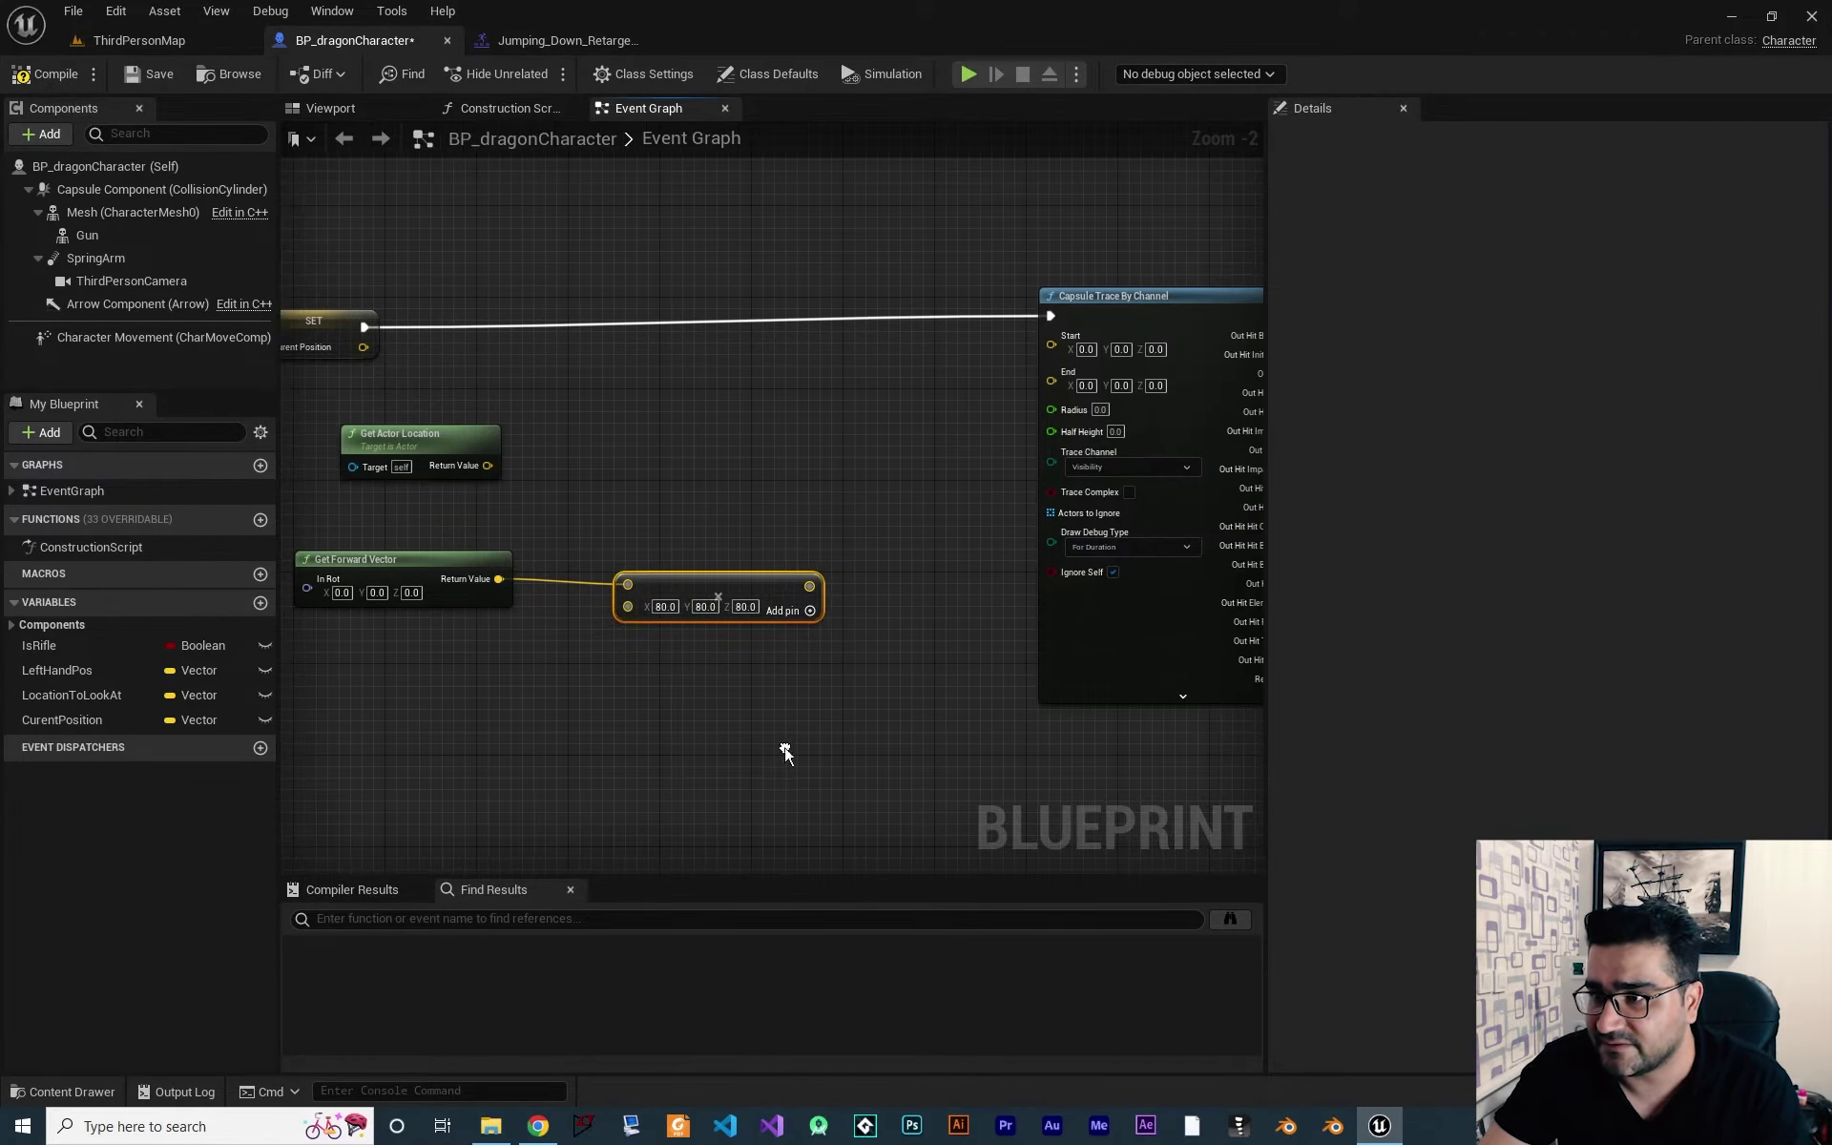
{"action": "left_click_drag", "start_coordinate": [486, 468], "coordinate": [827, 461]}
{"action": "type", "text": "add"}
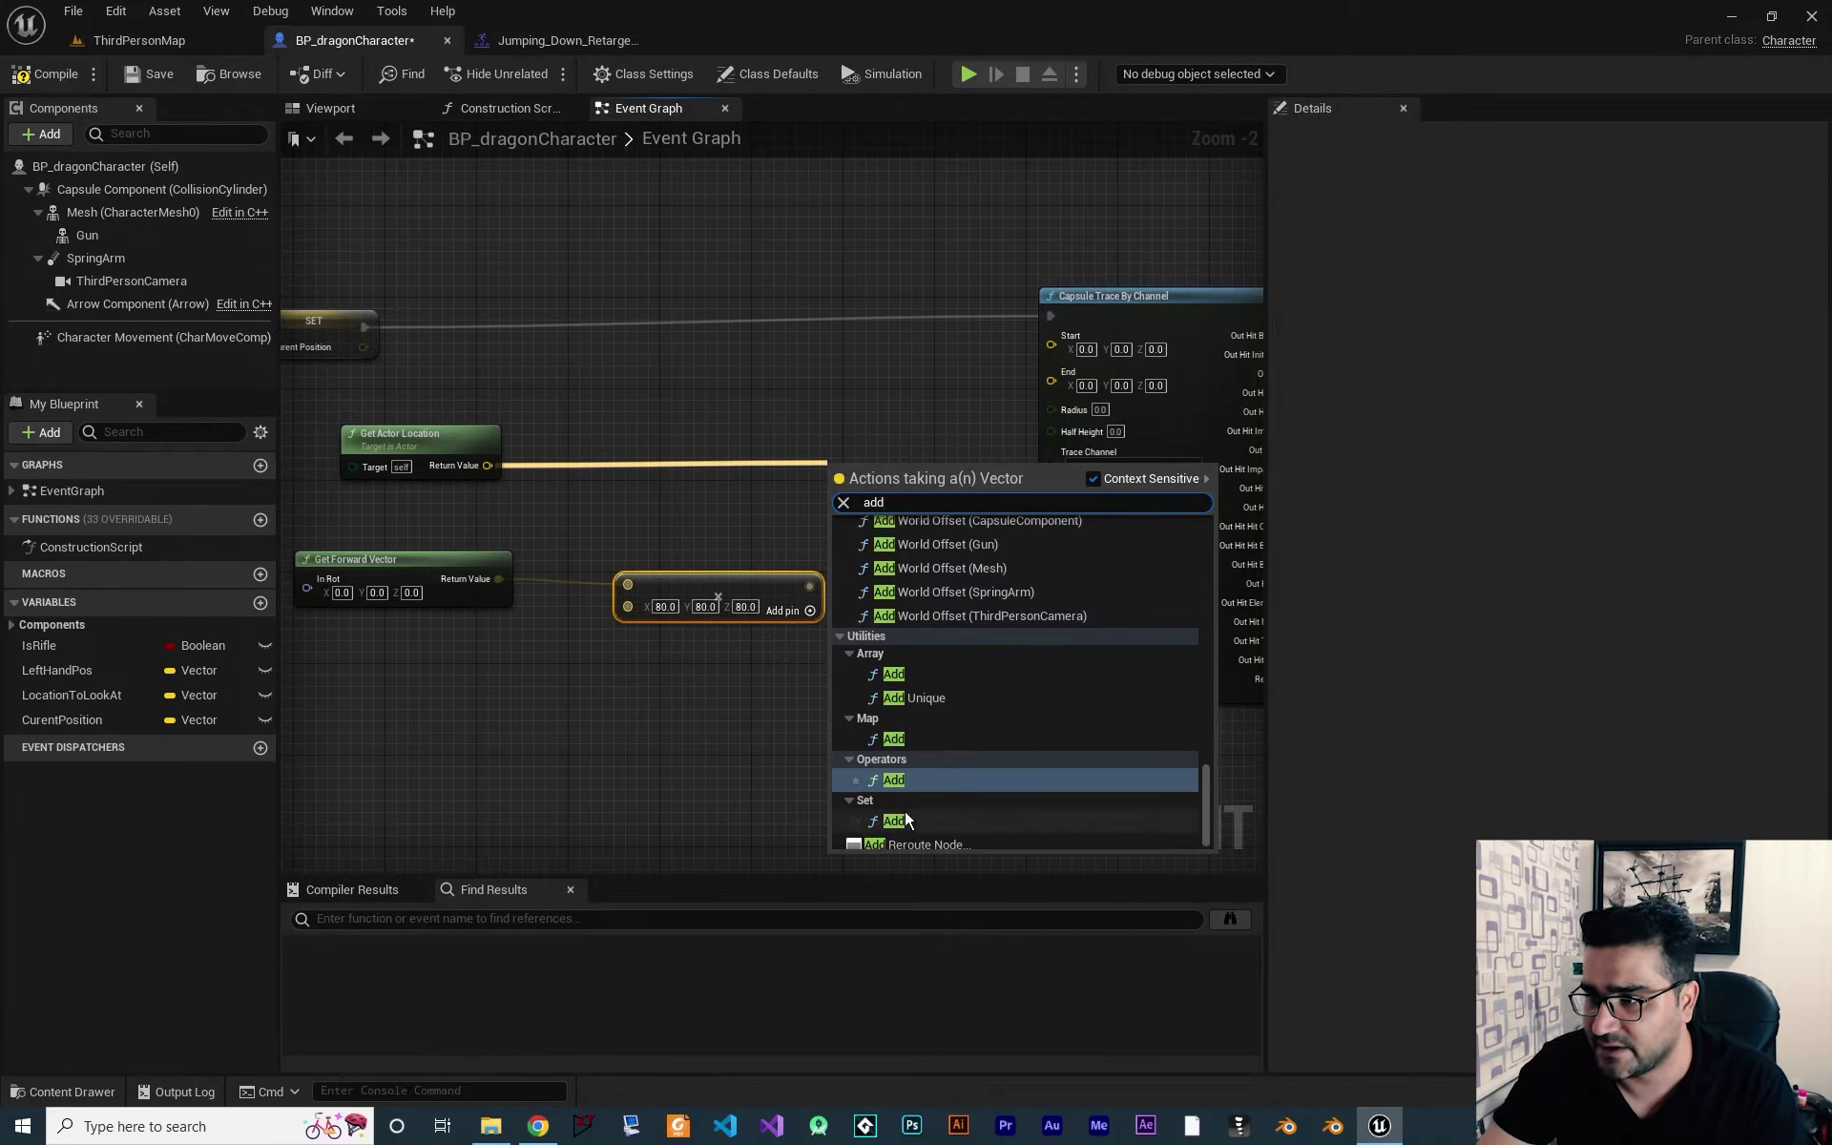
Add actor location to the scaled forward vector and wire the sum to the second trace's Start.
{"action": "left_click", "coordinate": [893, 779]}
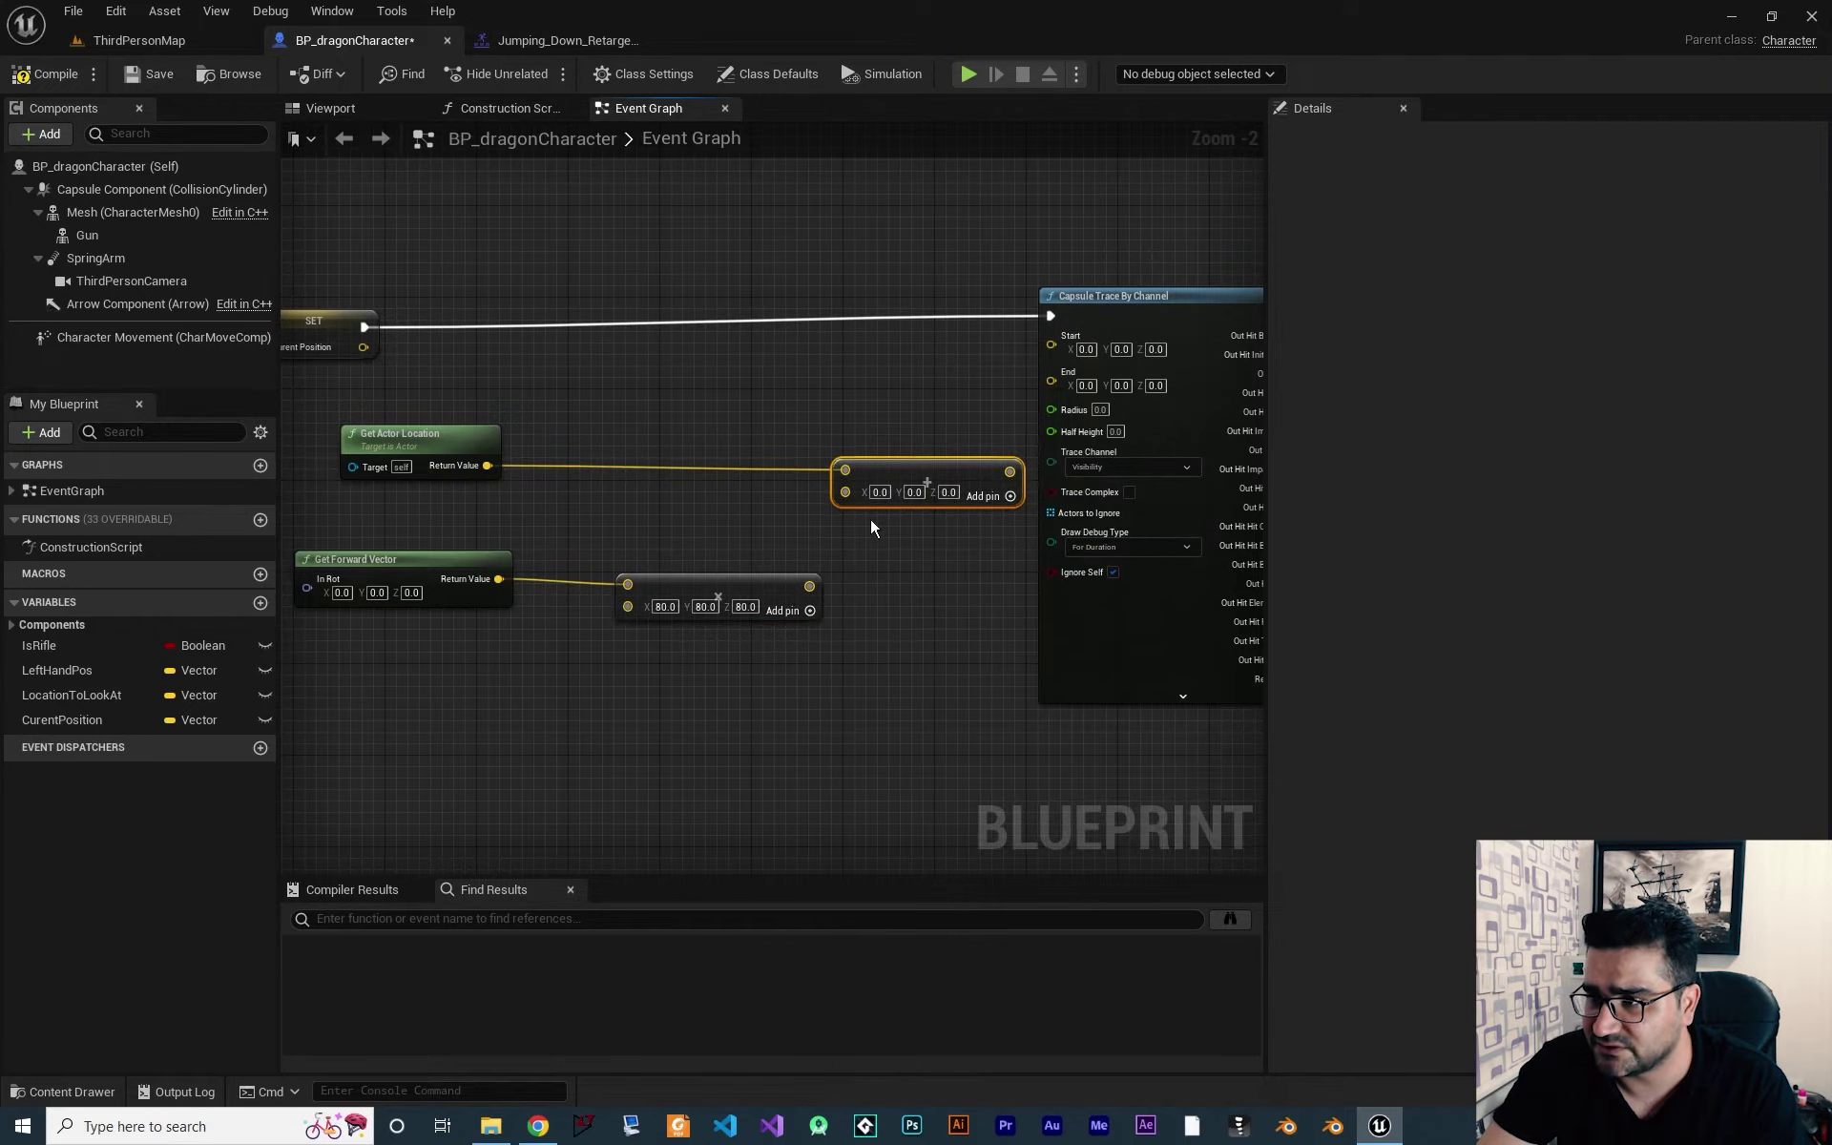
{"action": "left_click_drag", "start_coordinate": [807, 584], "coordinate": [845, 491]}
{"action": "right_click_drag", "start_coordinate": [1112, 331], "coordinate": [903, 331]}
{"action": "left_click_drag", "start_coordinate": [903, 331], "coordinate": [1014, 331]}
{"action": "right_click_drag", "start_coordinate": [1014, 331], "coordinate": [874, 399]}
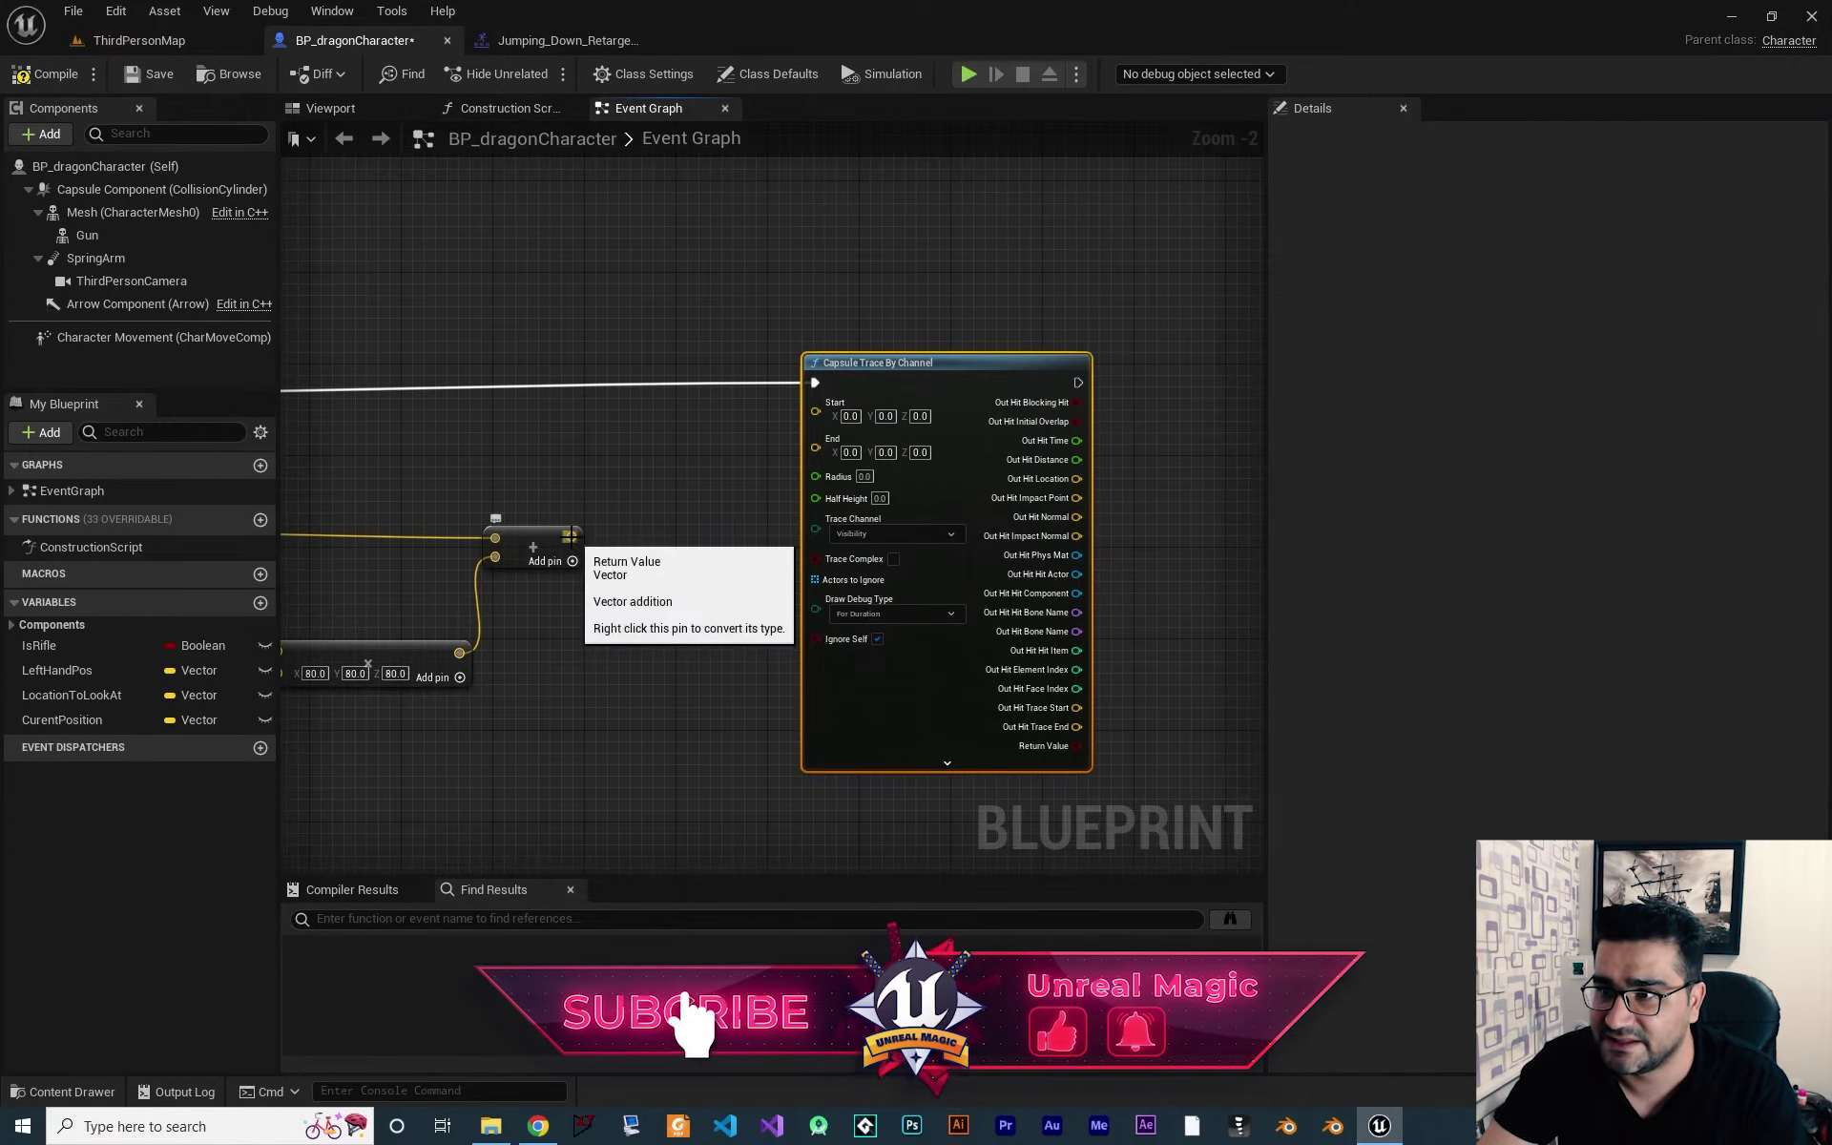
{"action": "left_click_drag", "start_coordinate": [571, 536], "coordinate": [826, 416]}
{"action": "right_click_drag", "start_coordinate": [862, 377], "coordinate": [974, 304]}
{"action": "left_click_drag", "start_coordinate": [974, 303], "coordinate": [1007, 304]}
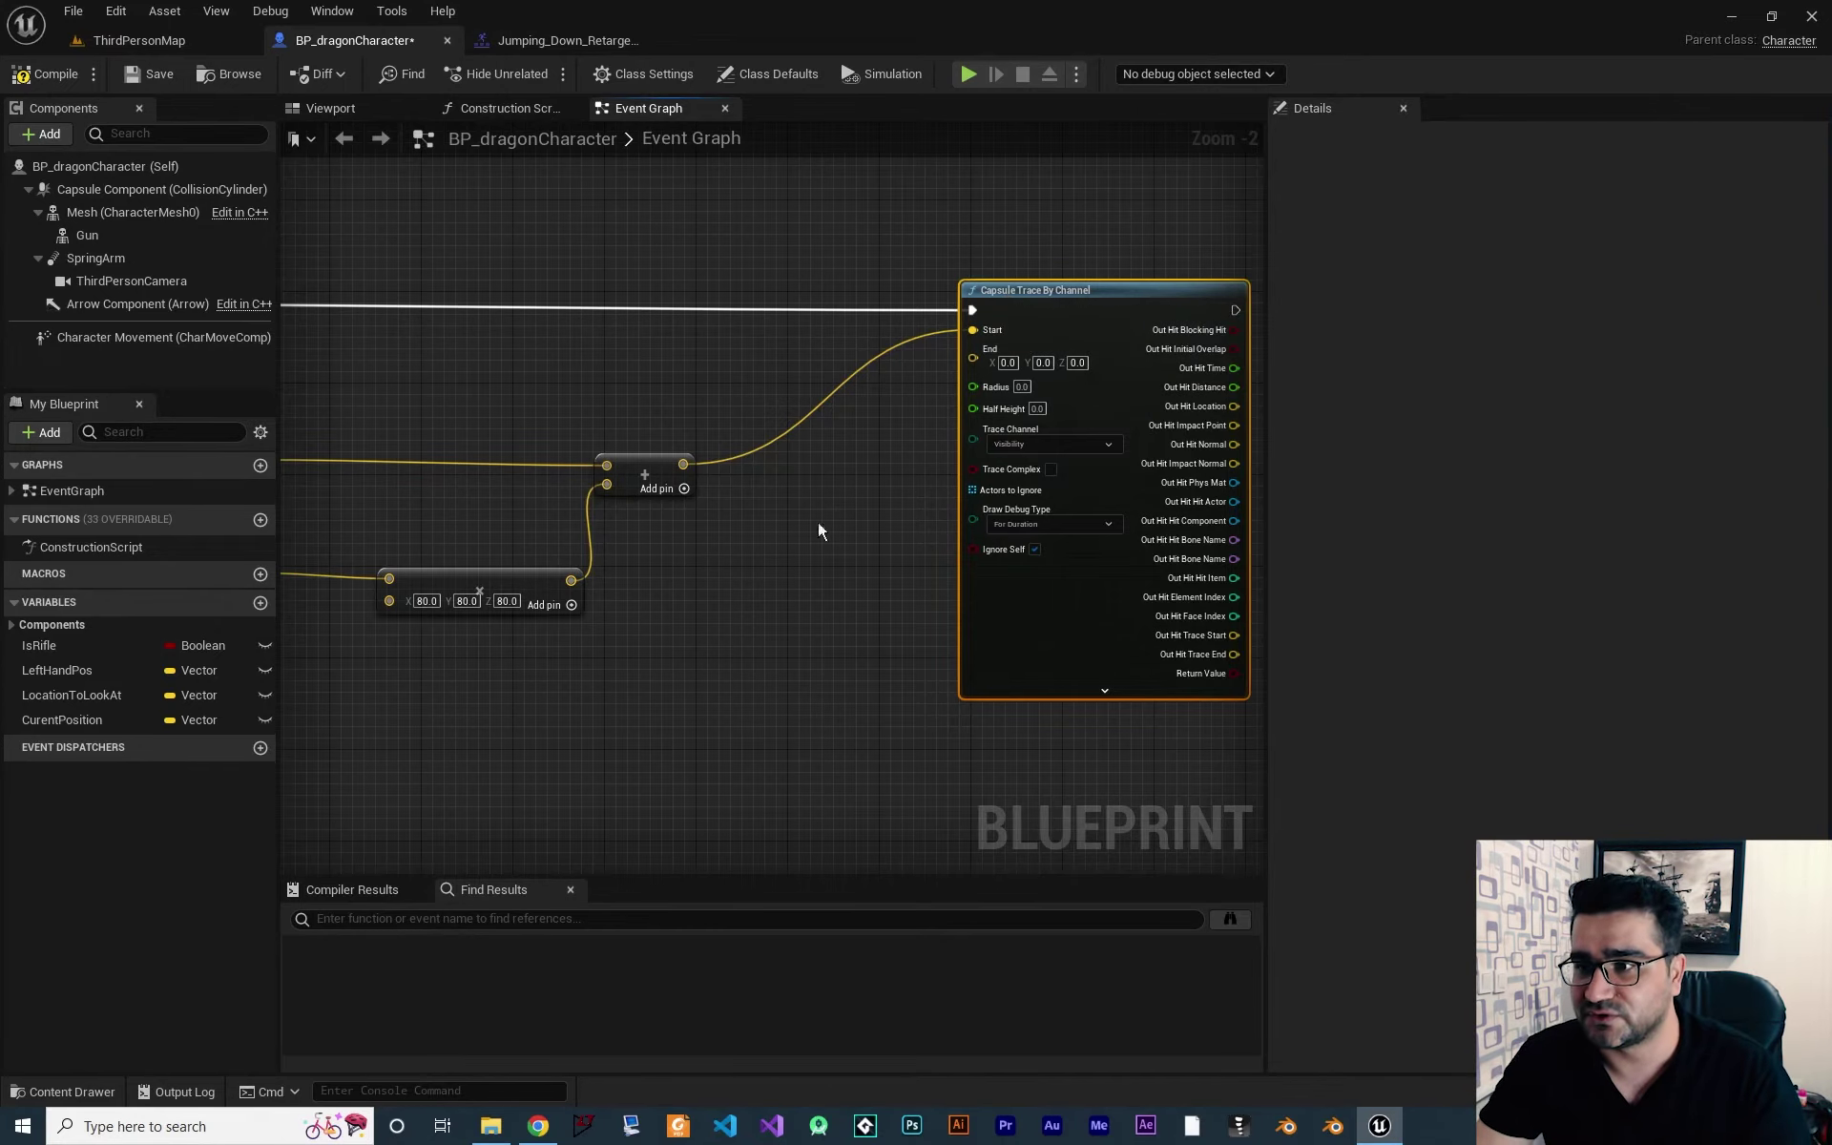
Subtract 5000 on Z from that start point and wire it to the second trace's End.
{"action": "left_click_drag", "start_coordinate": [680, 463], "coordinate": [787, 486]}
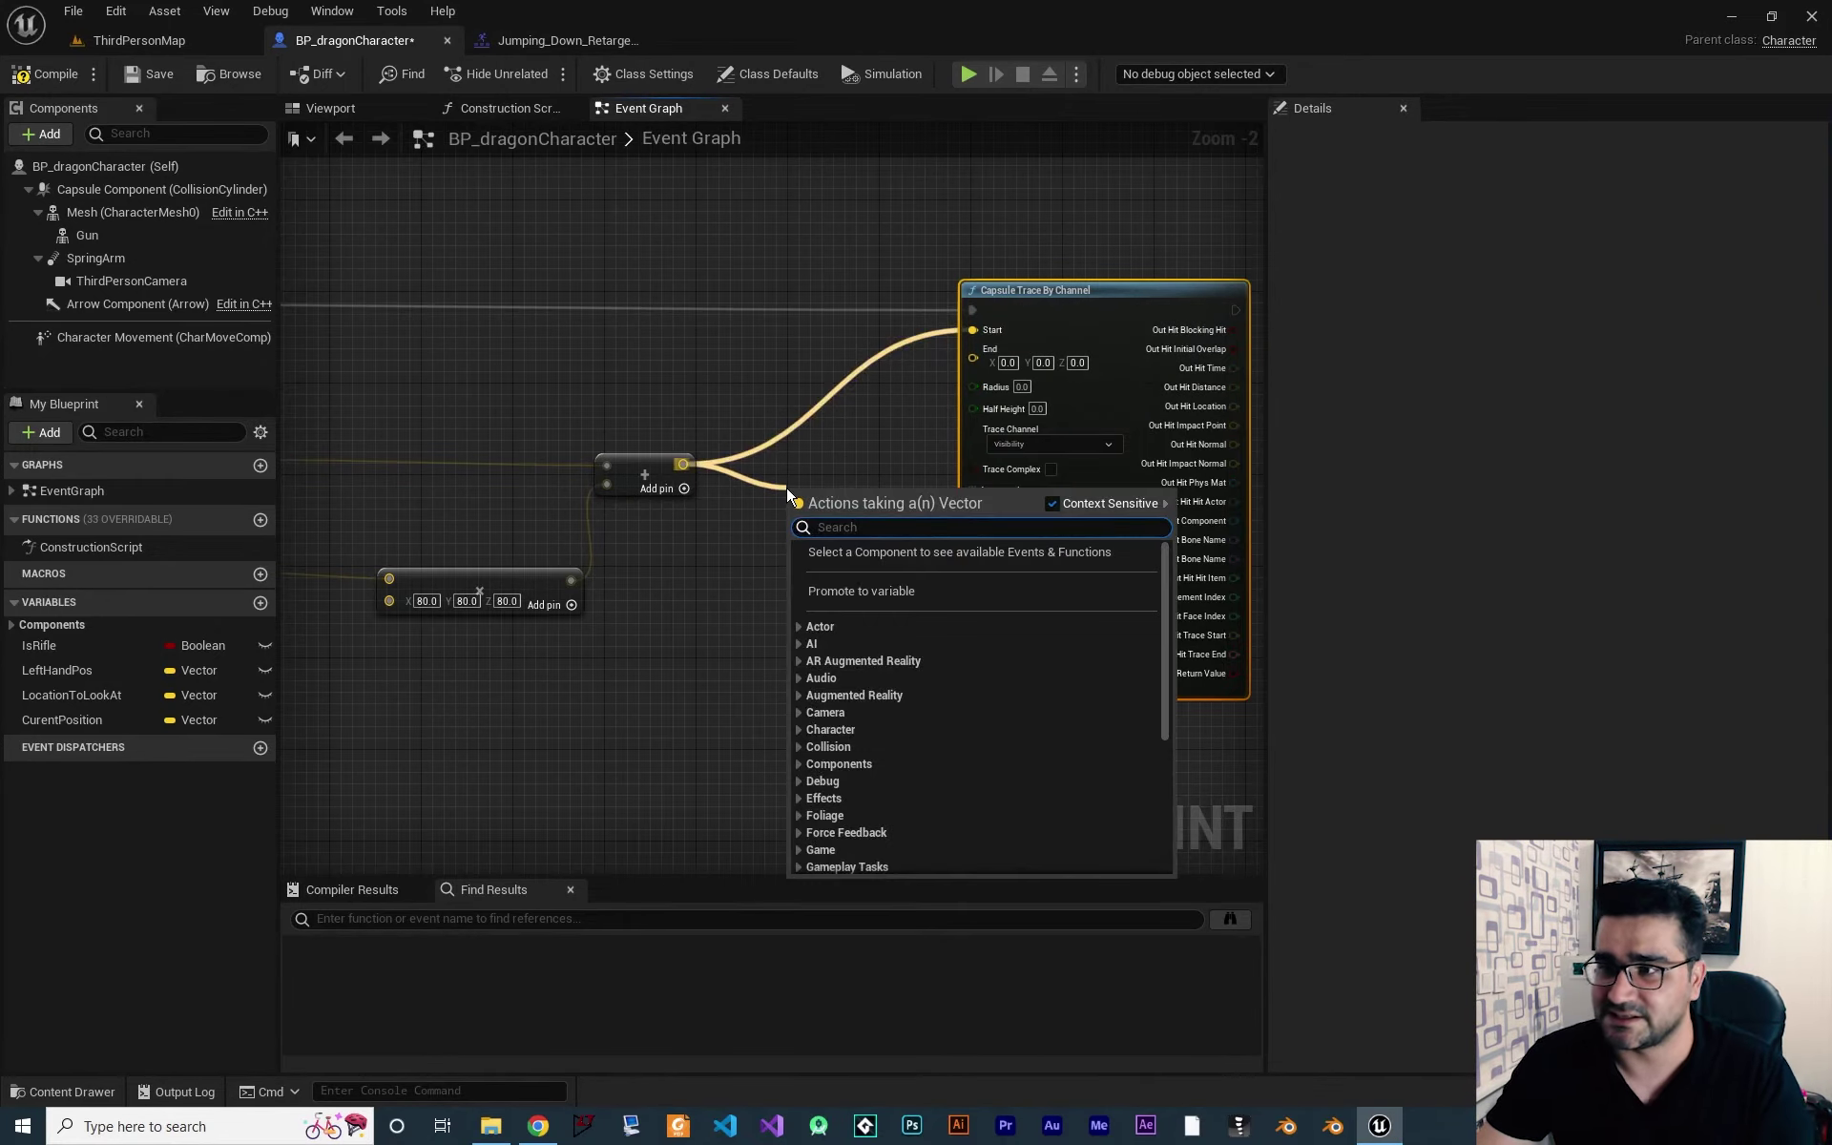
{"action": "type", "text": "sub"}
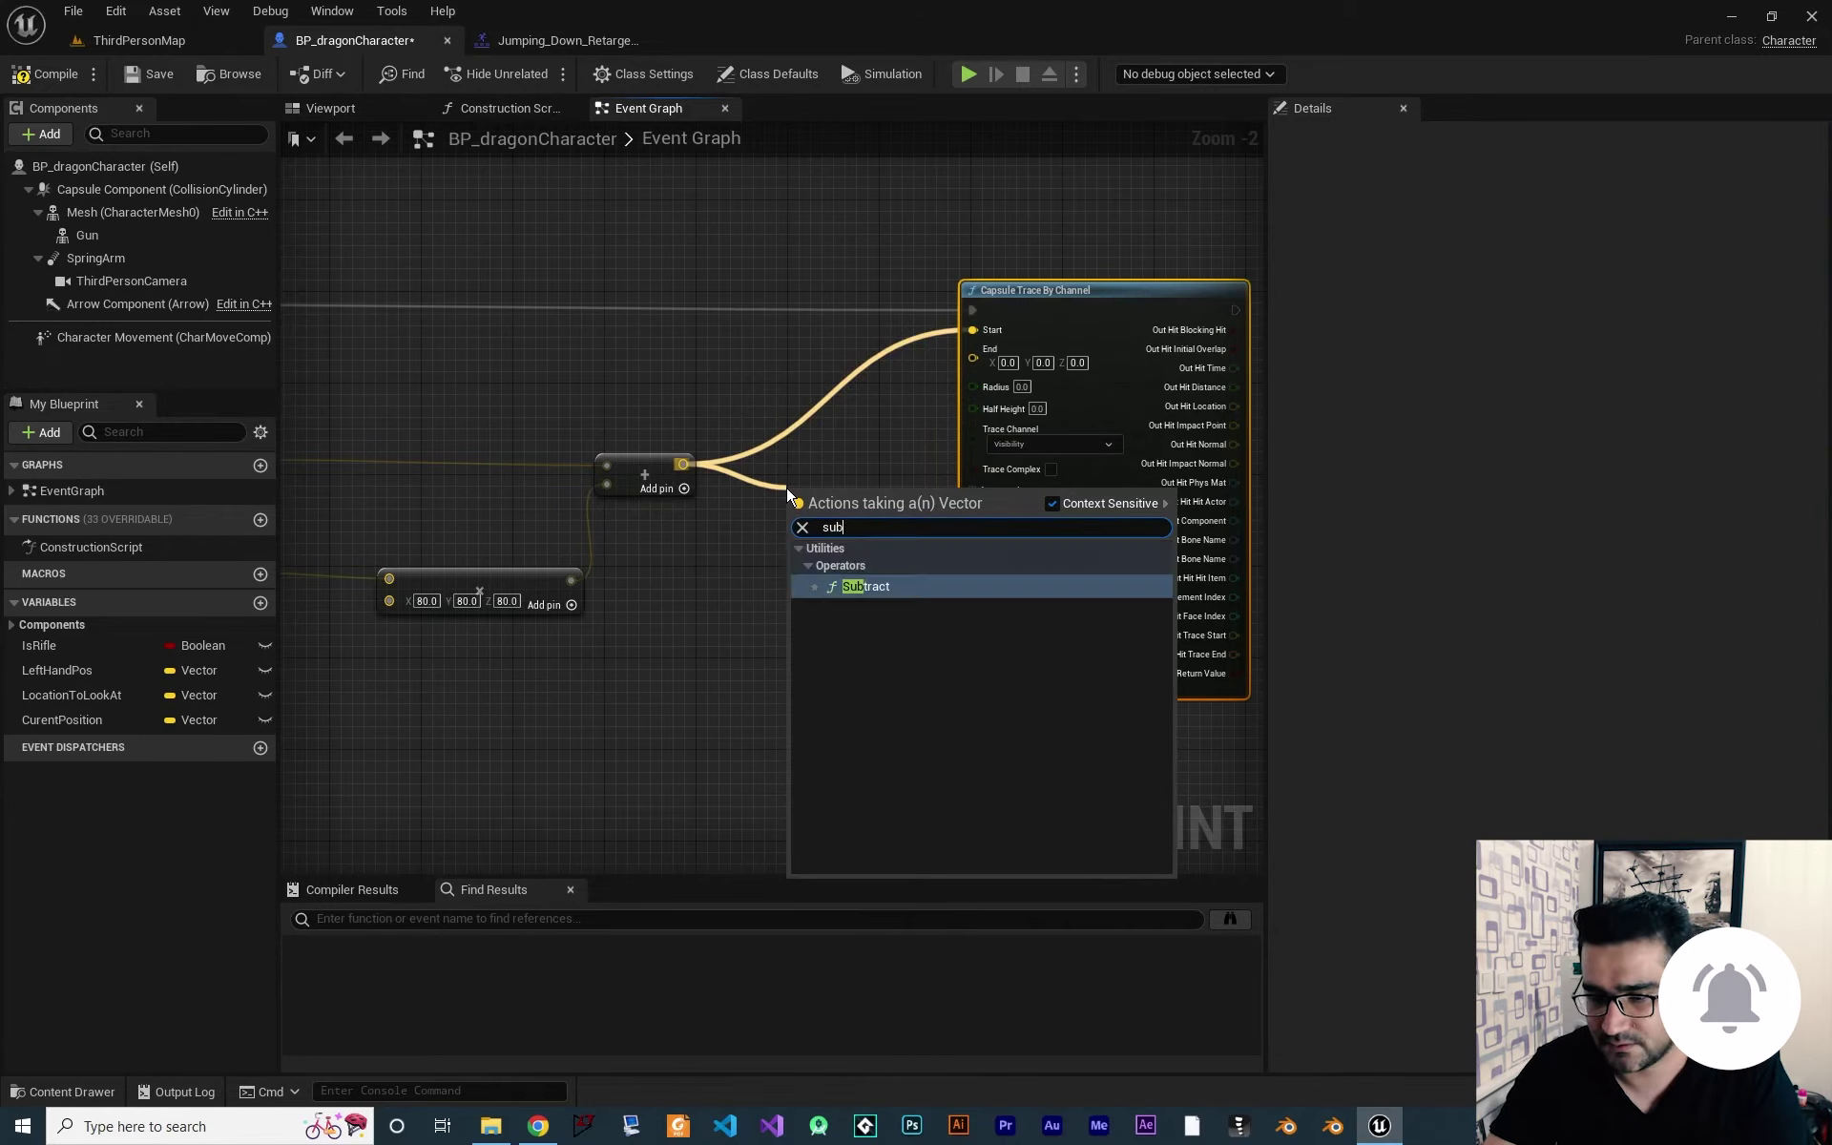
{"action": "key", "text": "Return"}
{"action": "left_click_drag", "start_coordinate": [1118, 273], "coordinate": [1180, 273]}
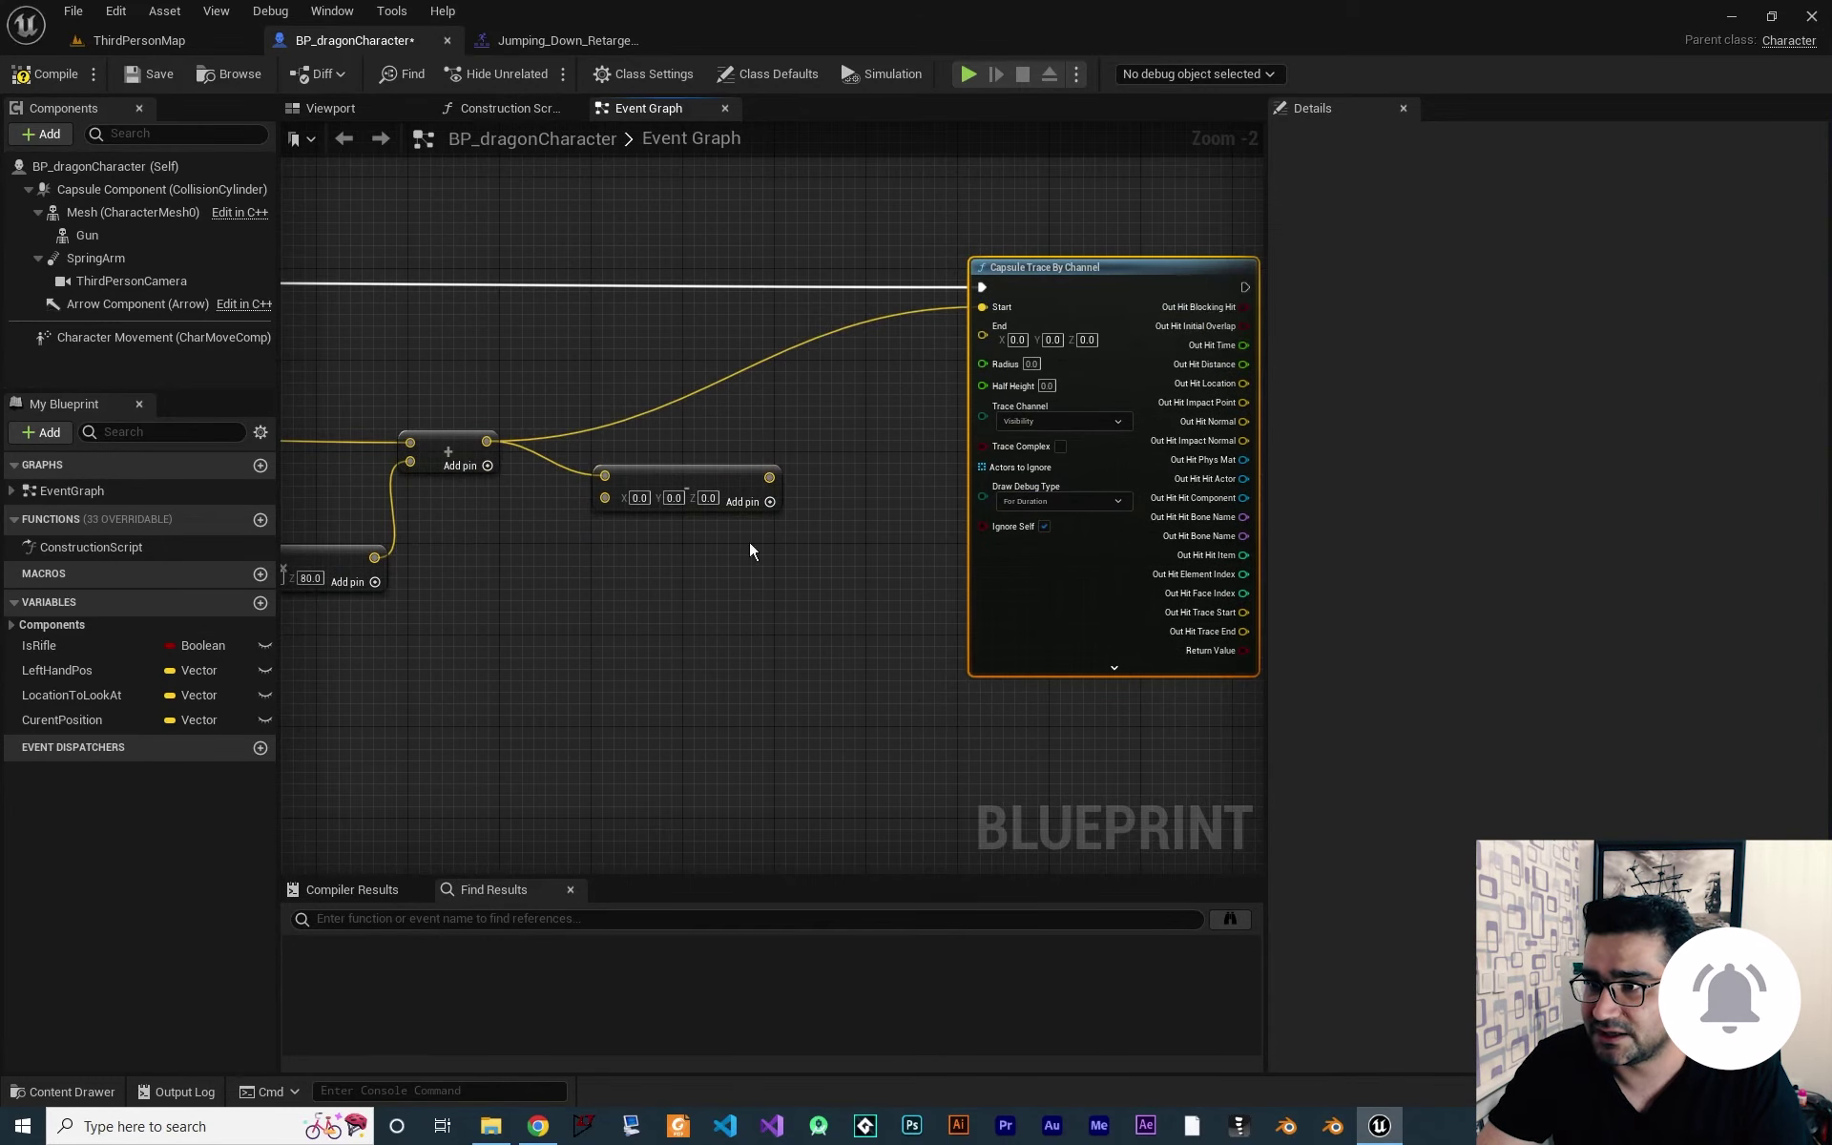
{"action": "type", "text": "5000"}
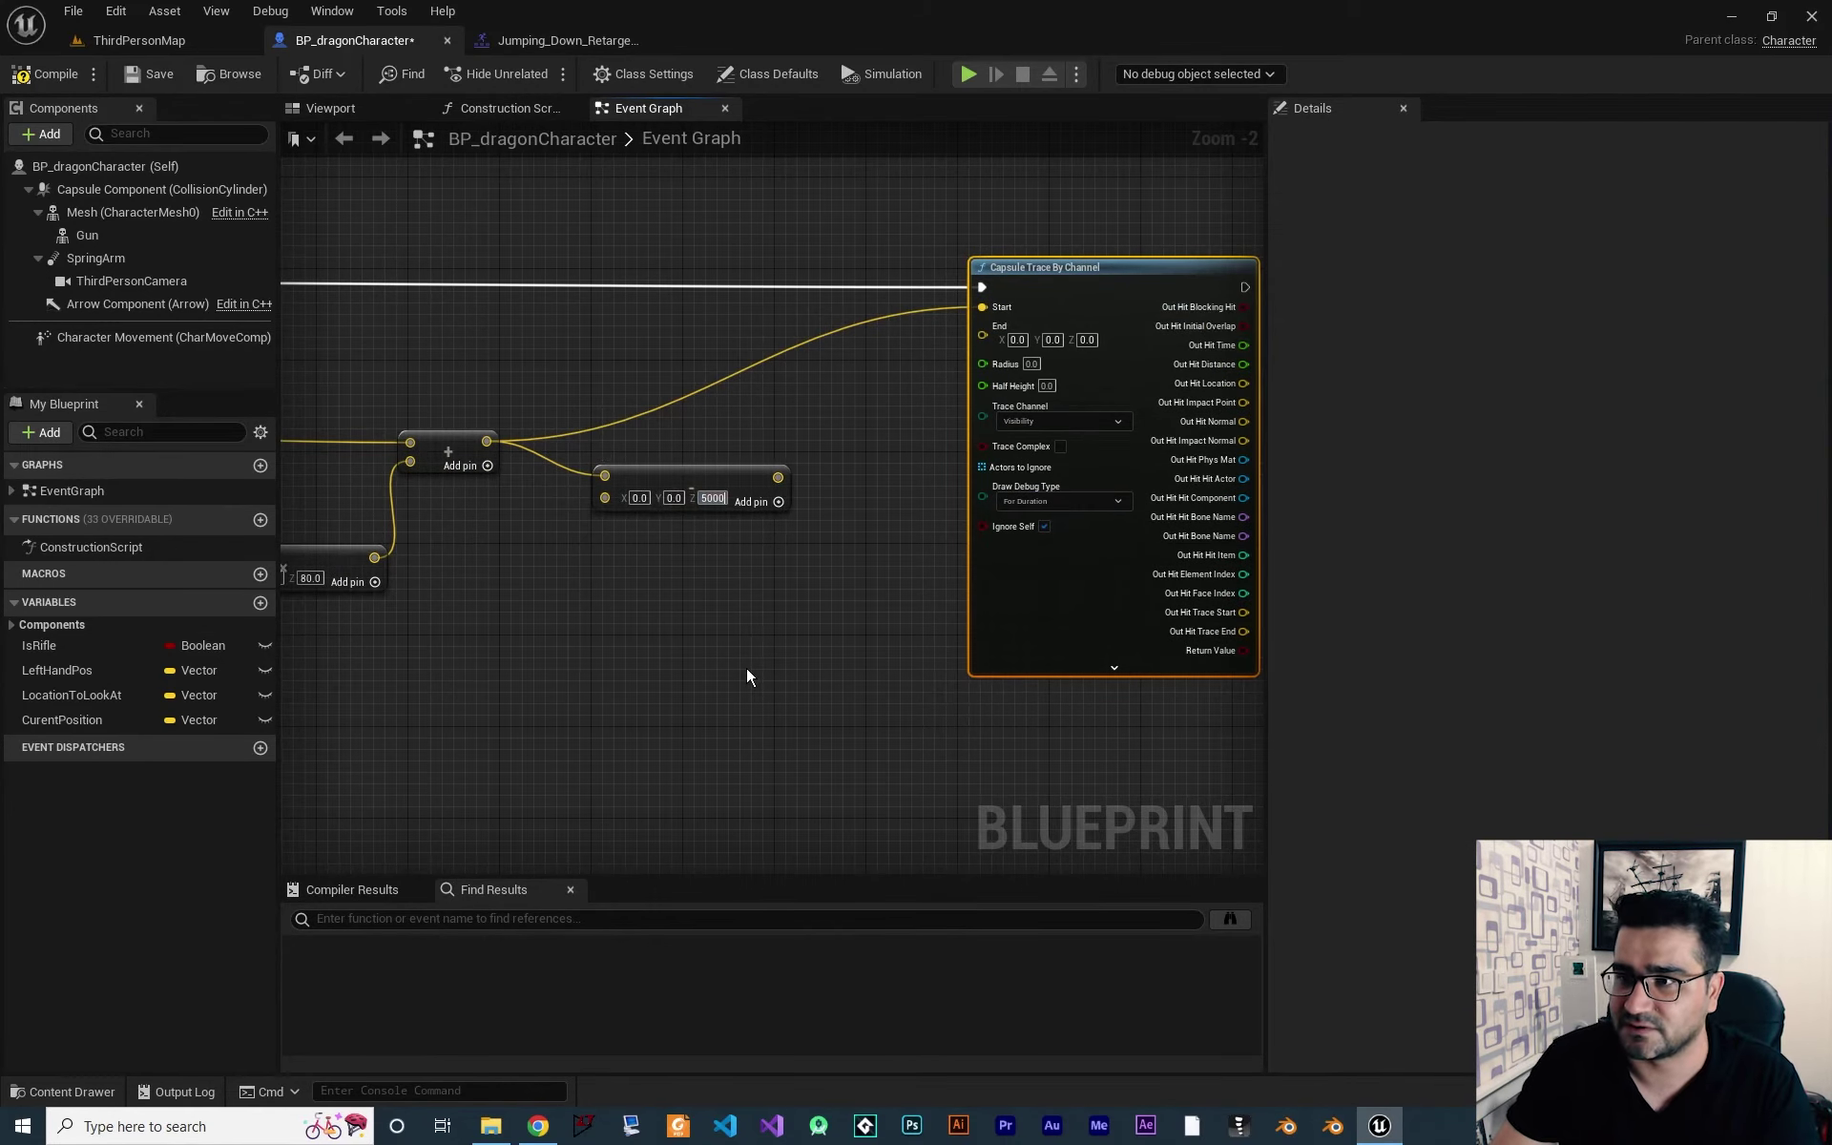
{"action": "key", "text": "Return"}
{"action": "mouse_move", "coordinate": [786, 477]}
{"action": "left_mouse_down"}
{"action": "mouse_move", "coordinate": [925, 399]}
{"action": "mouse_move", "coordinate": [980, 336]}
{"action": "left_mouse_up"}
{"action": "right_click_drag", "start_coordinate": [952, 547], "coordinate": [617, 523]}
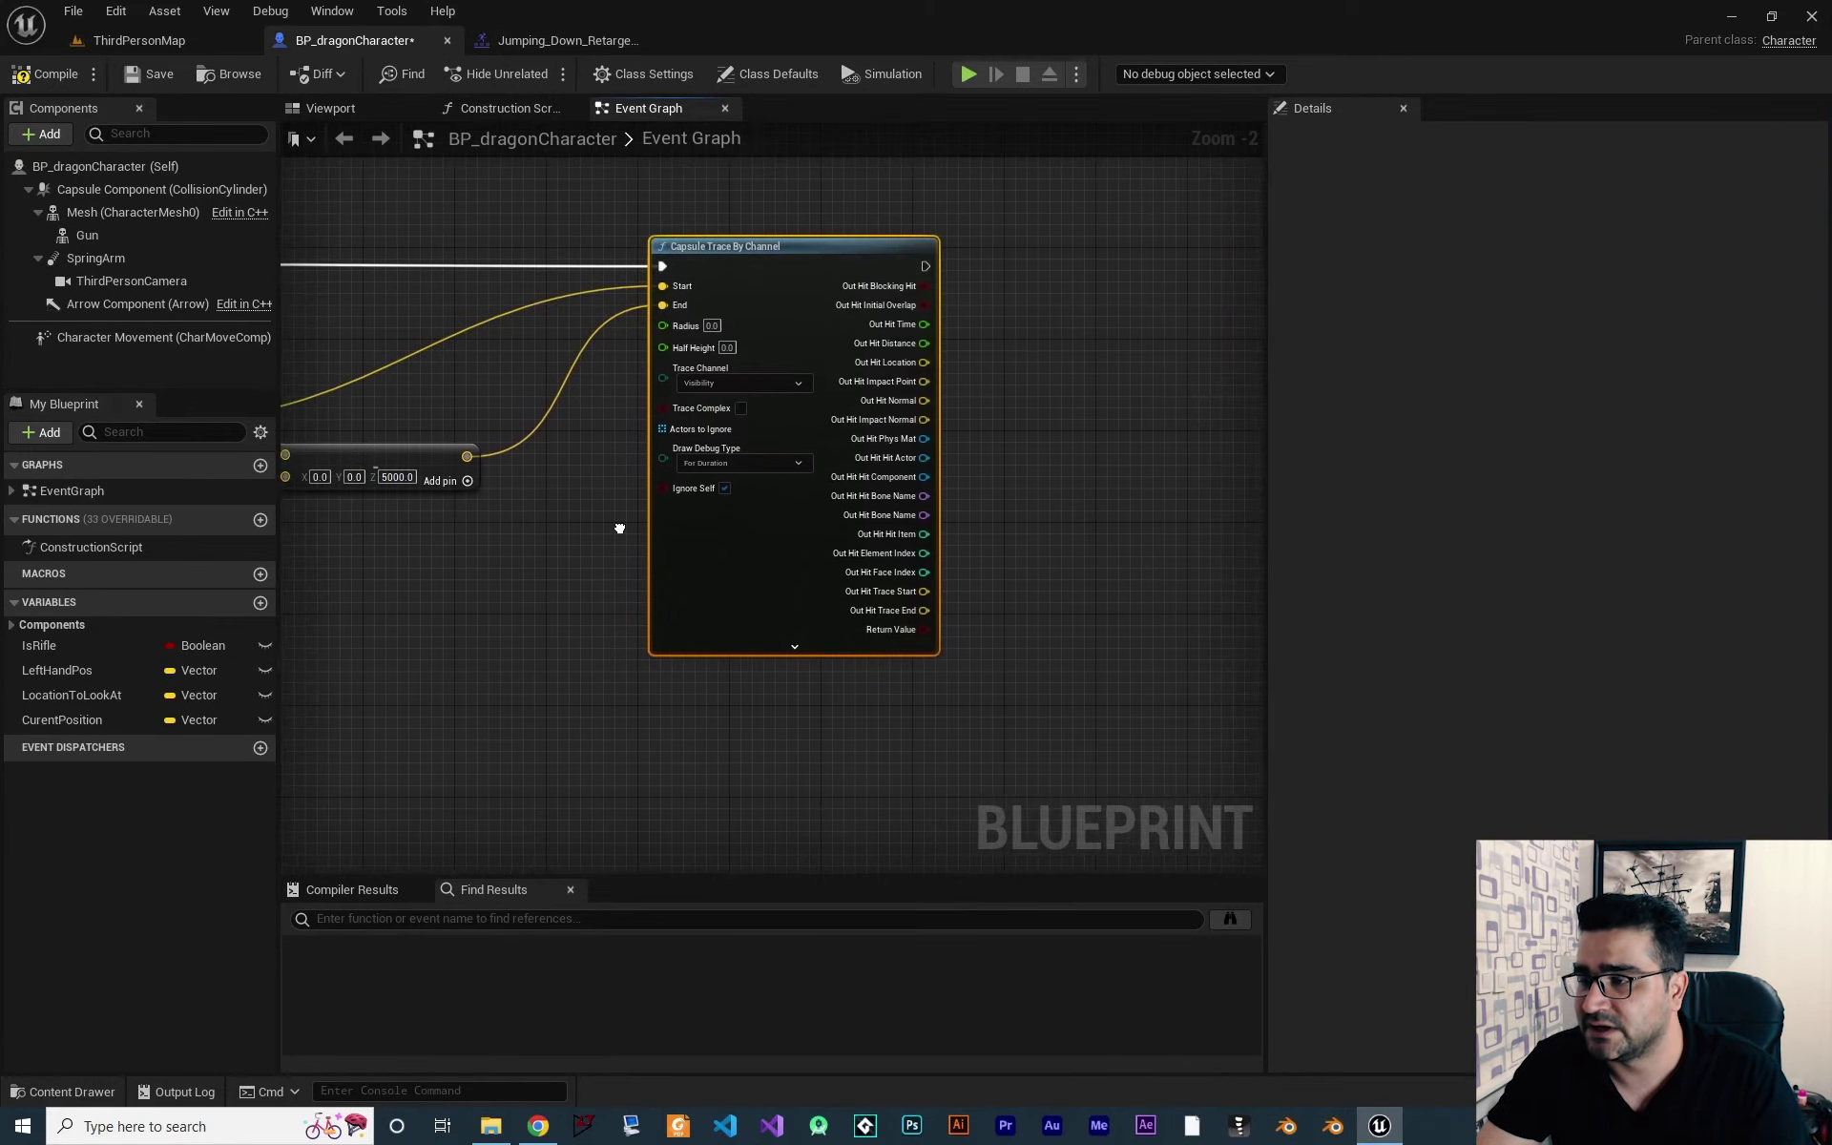
{"action": "scroll", "coordinate": [615, 518], "scroll_direction": "down", "scroll_amount": 2}
{"action": "scroll", "coordinate": [849, 414], "scroll_direction": "up", "scroll_amount": 4}
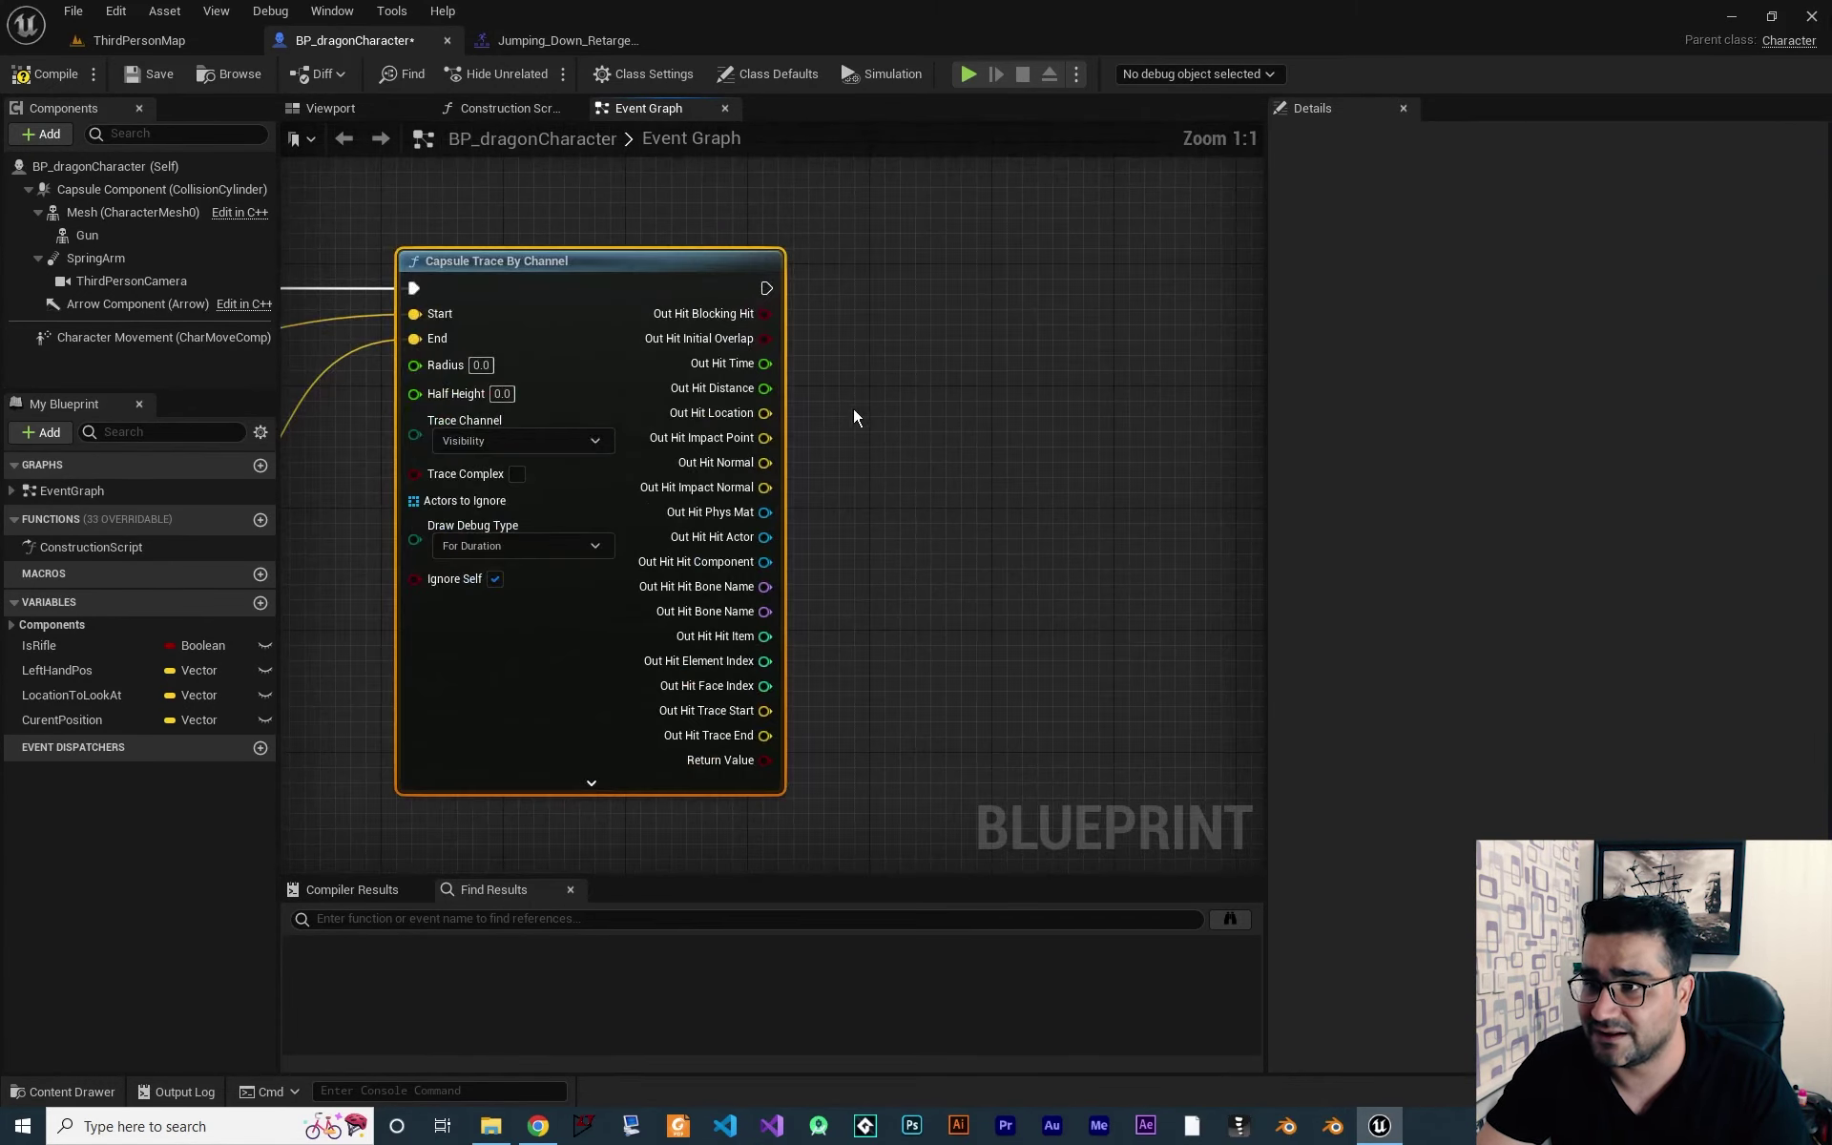
{"action": "right_click_drag", "start_coordinate": [827, 405], "coordinate": [756, 435]}
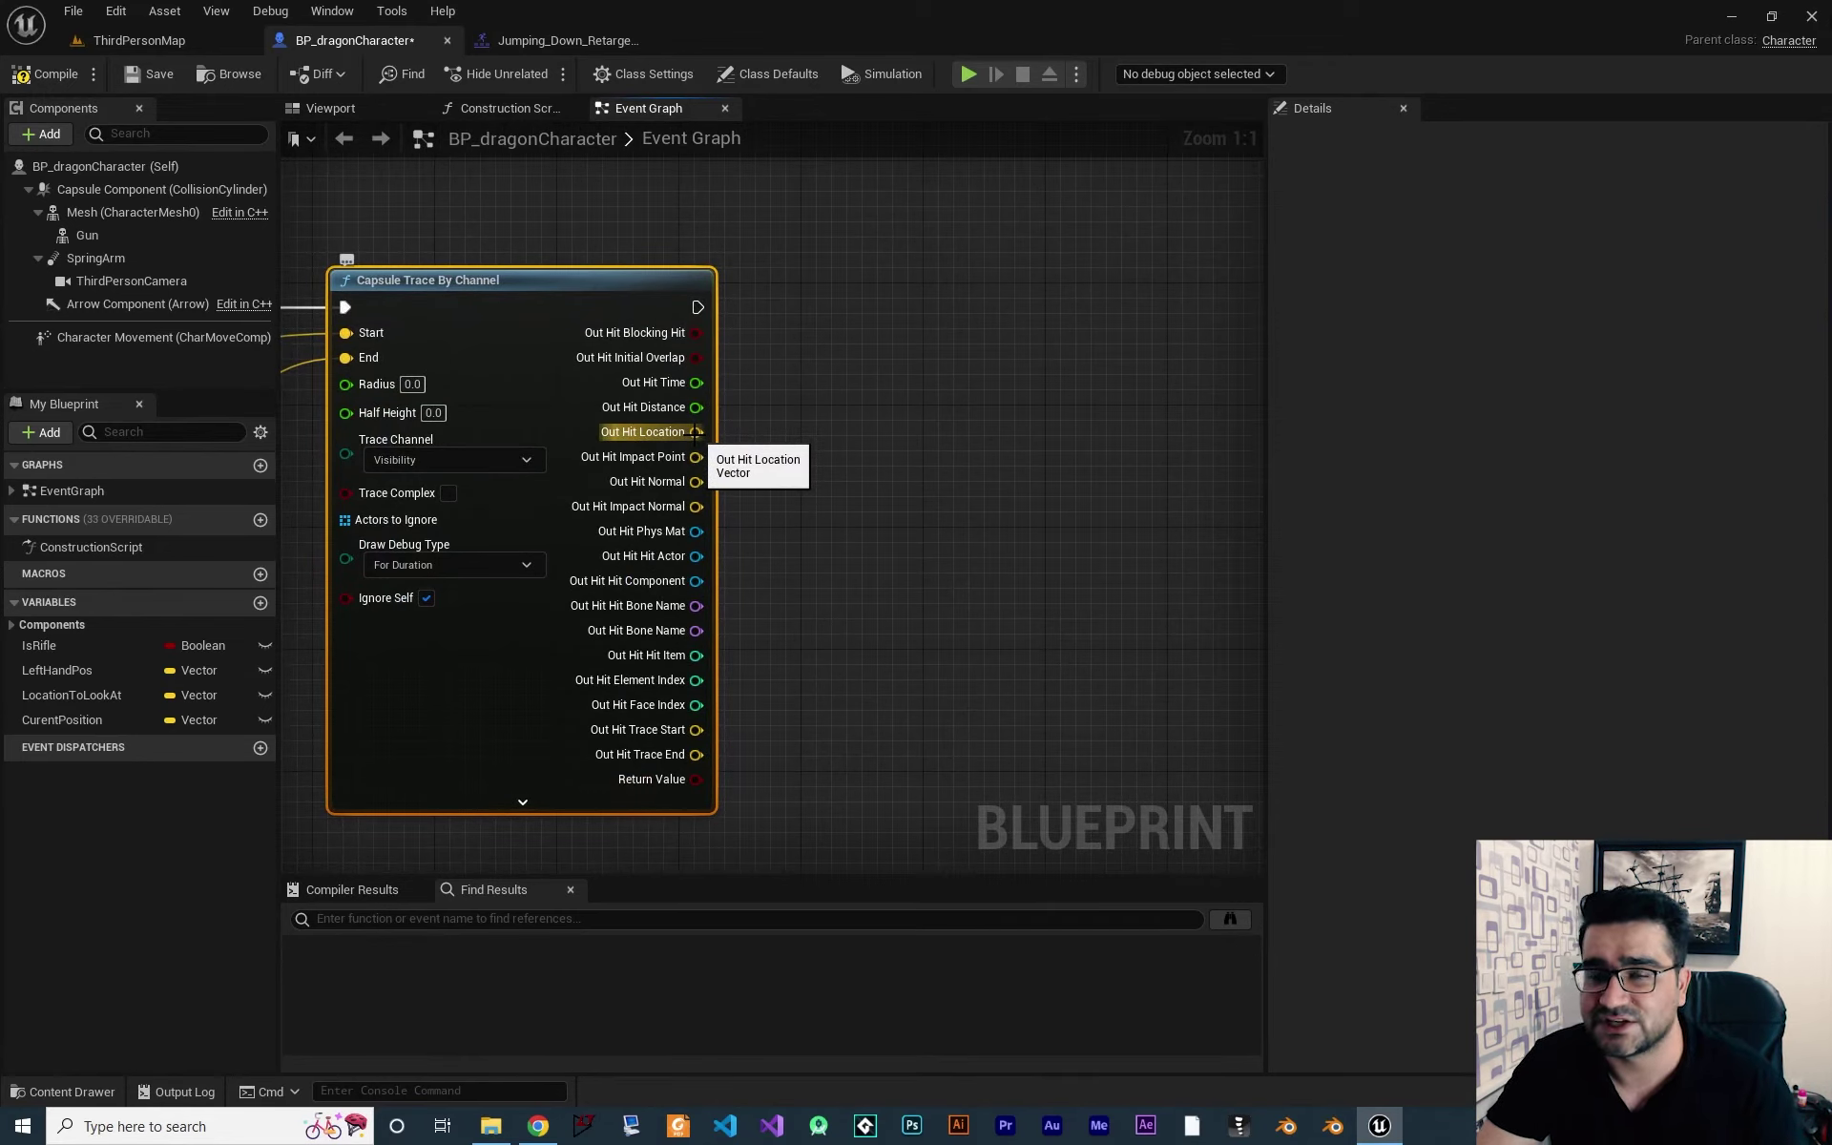
Promote the second trace's Out Hit Location to a variable named InfronOfCharactperPosition.
{"action": "left_click_drag", "start_coordinate": [694, 432], "coordinate": [931, 366]}
{"action": "left_click", "coordinate": [981, 466]}
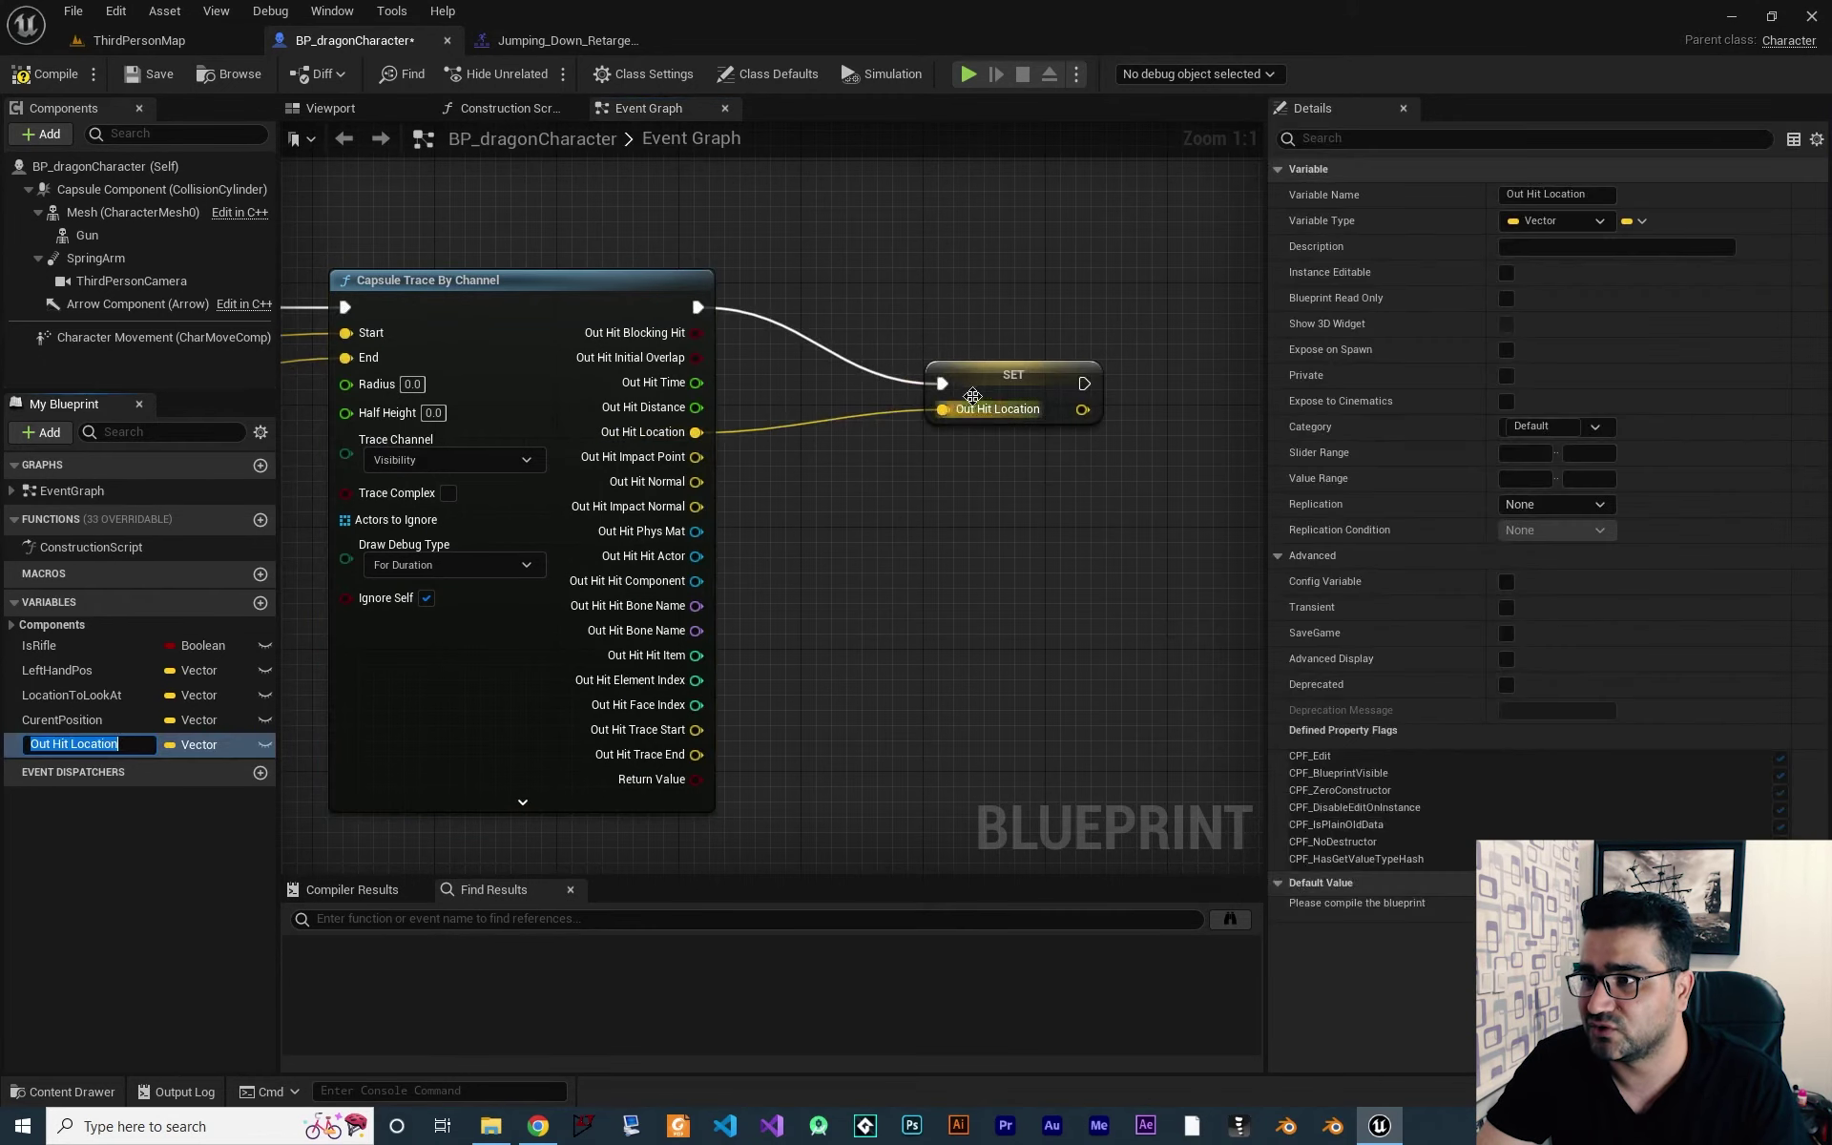
{"action": "key", "text": "ctrl+a"}
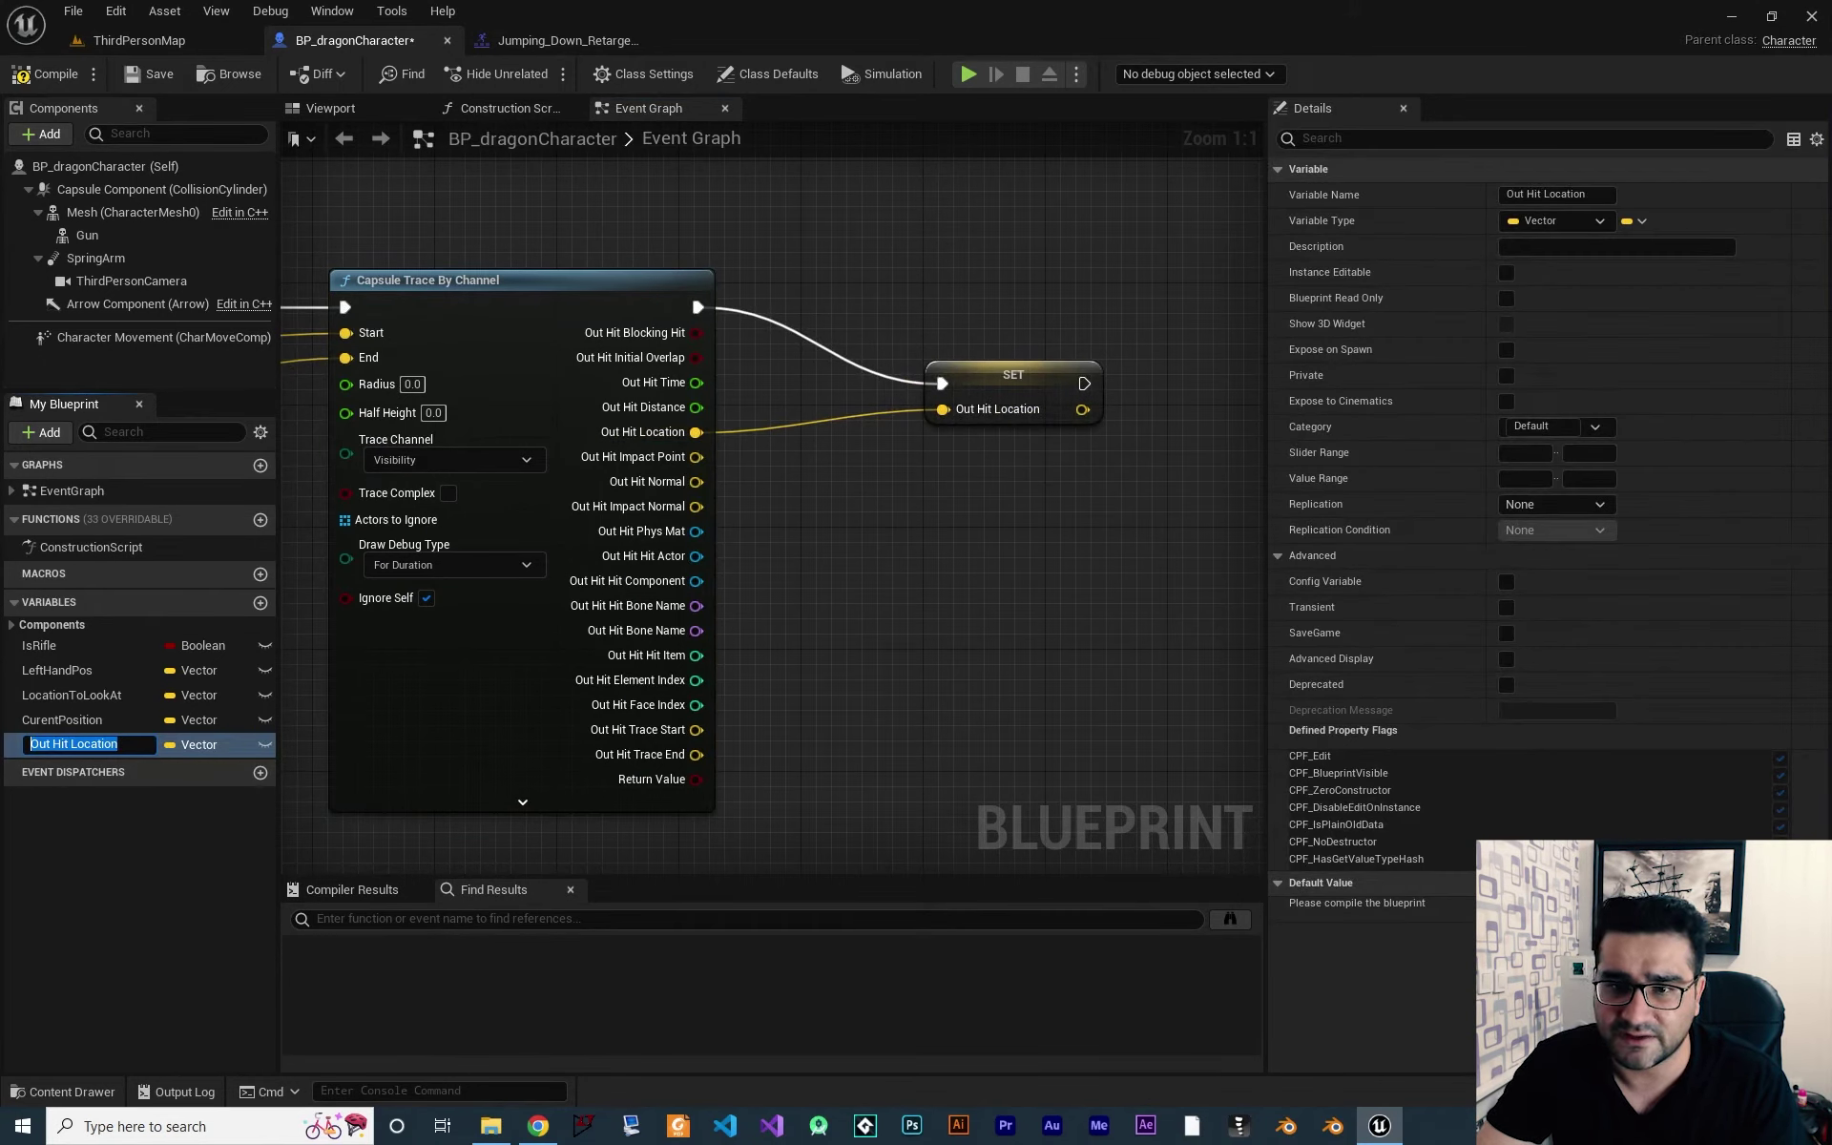
{"action": "key", "text": "BackSpace"}
{"action": "type", "text": "InfronOfChara"}
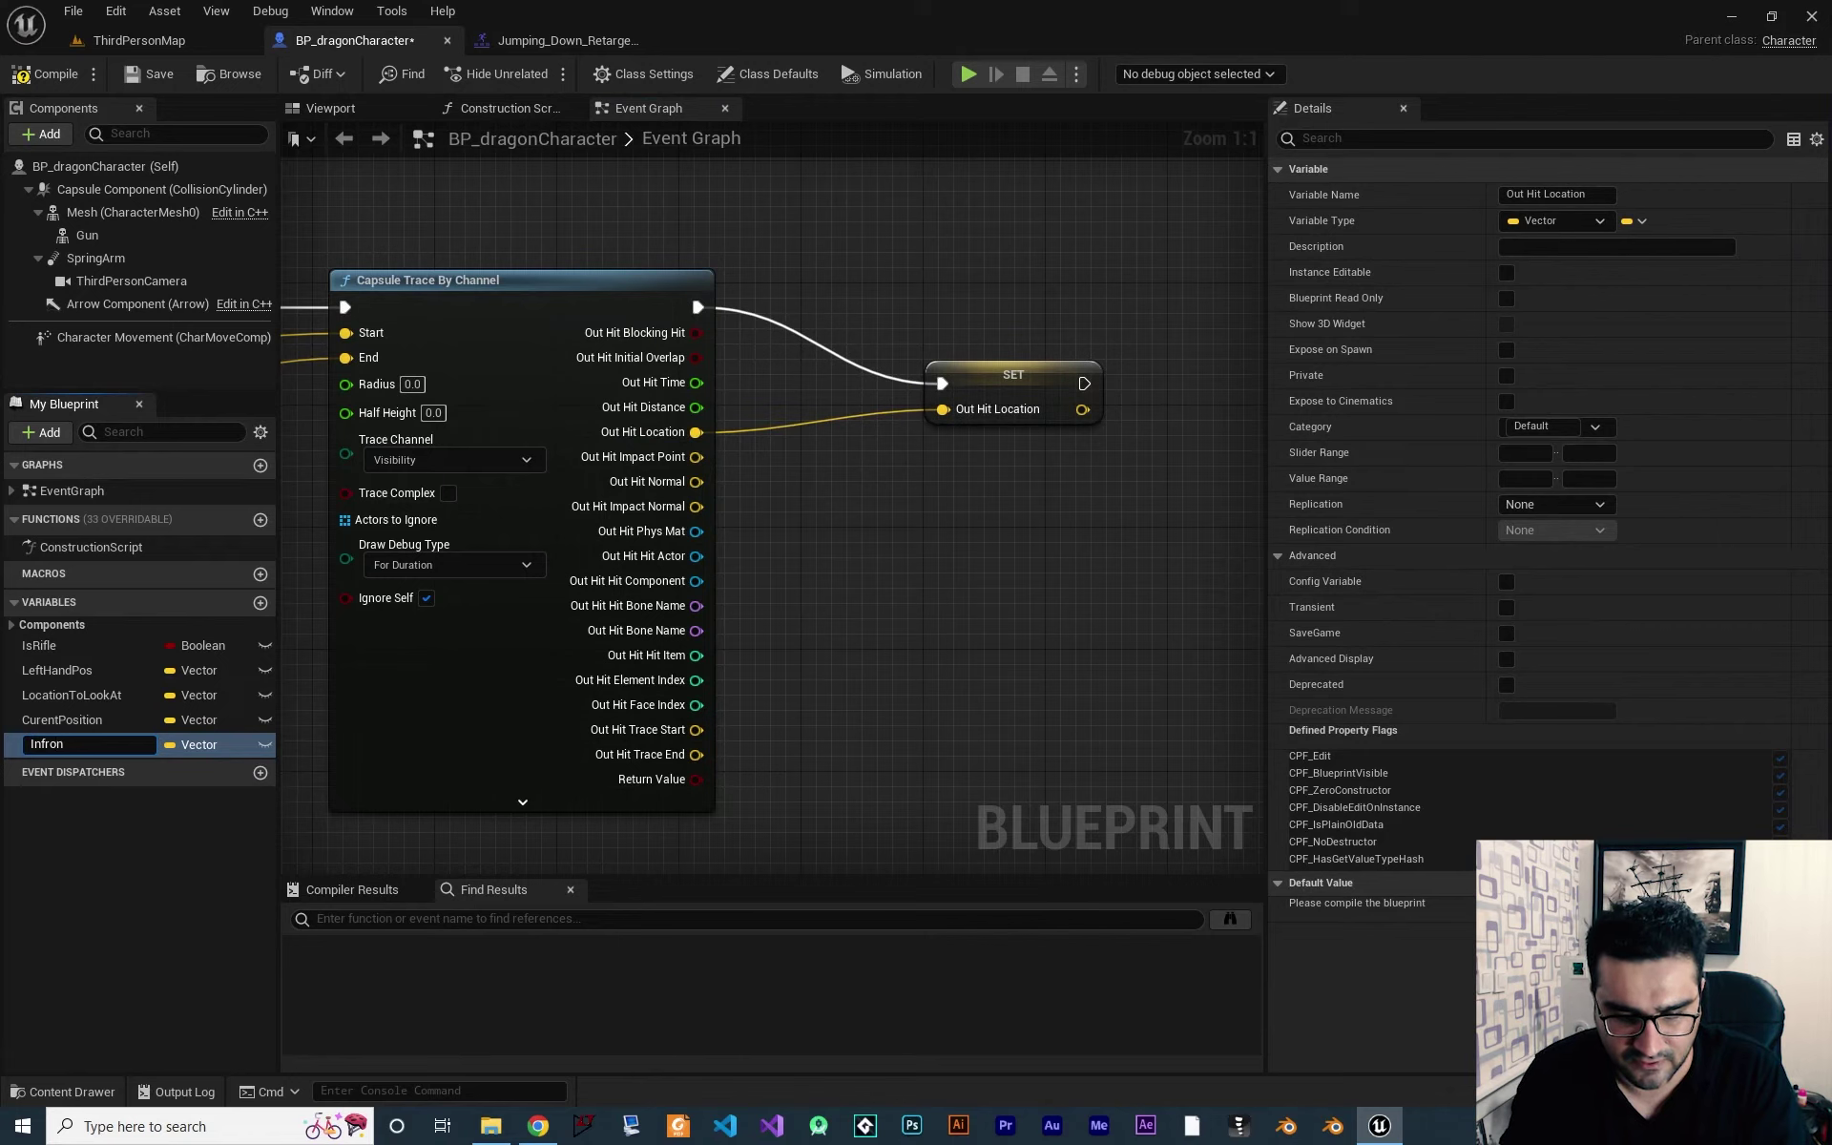
{"action": "type", "text": "ctperPosition"}
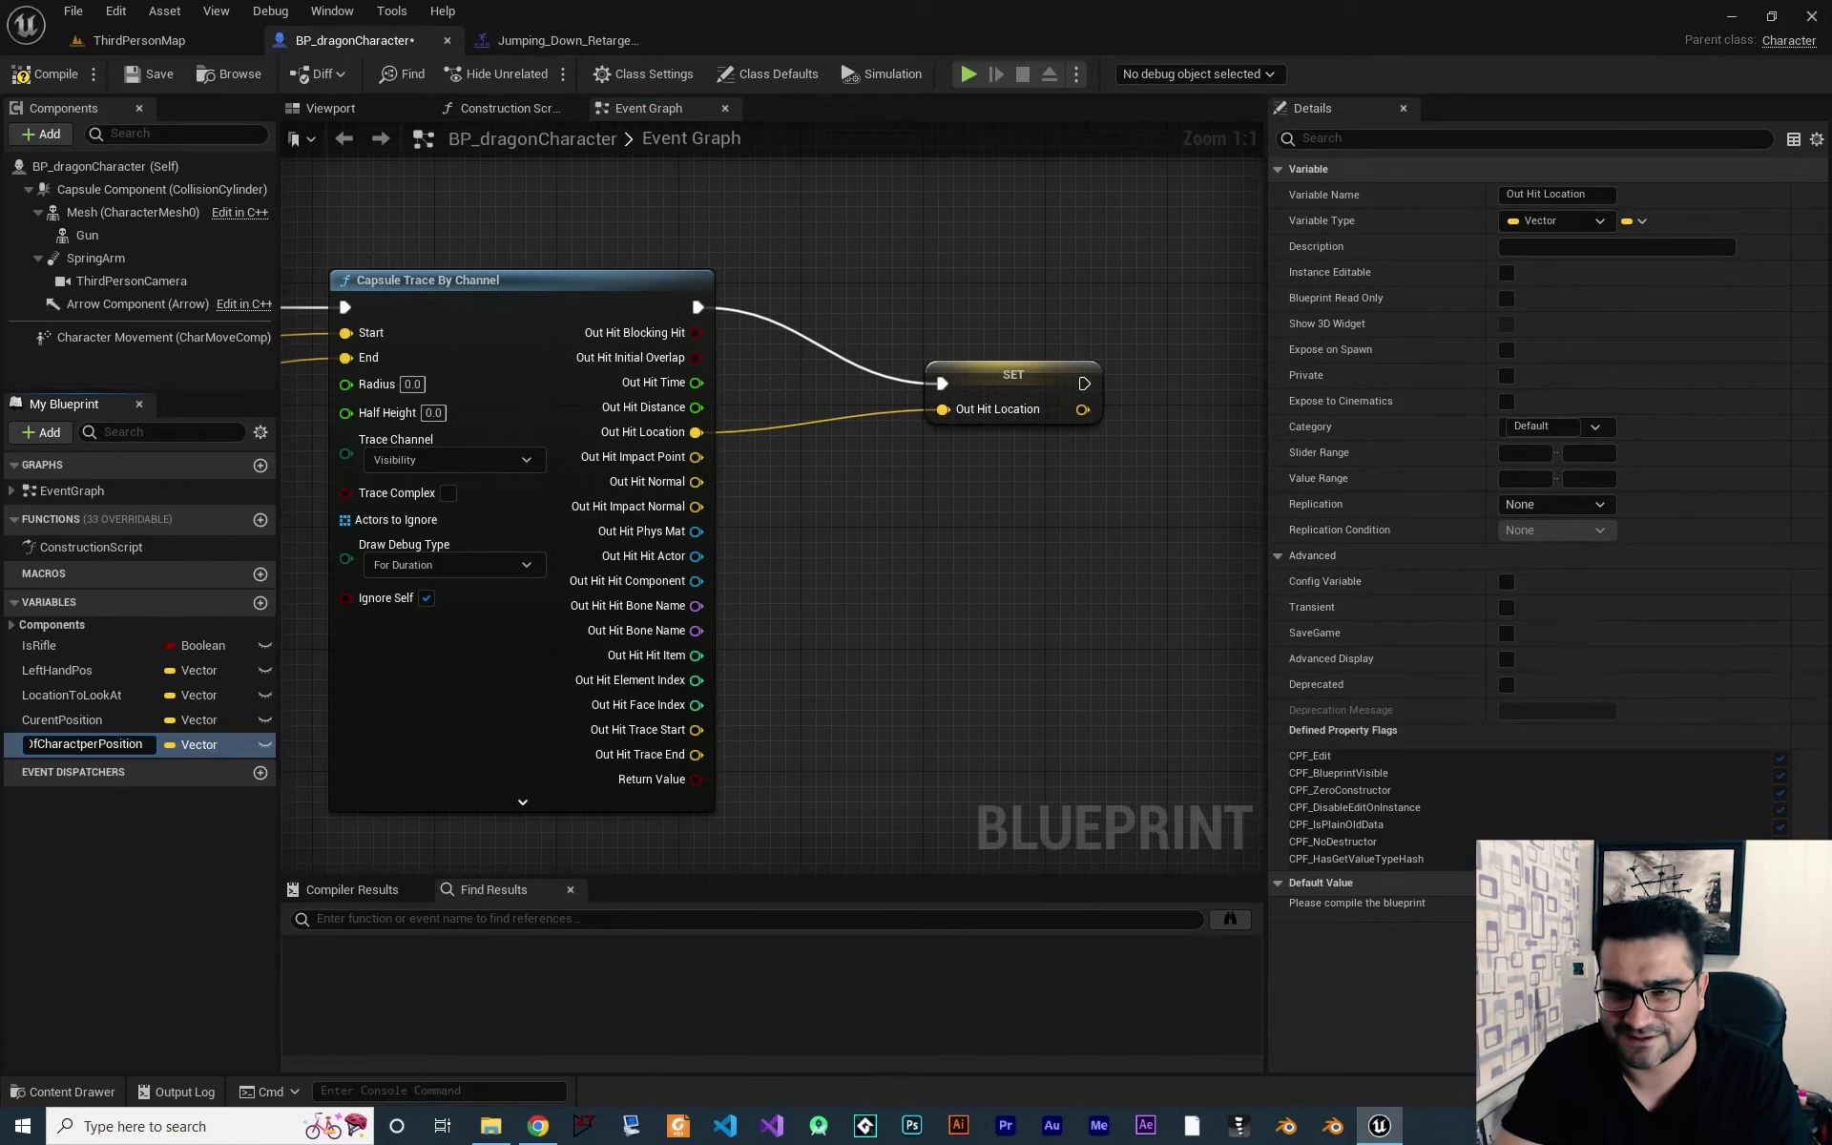
{"action": "key", "text": "Return"}
Tidy the SET node position and compile the dragon character blueprint.
{"action": "left_click_drag", "start_coordinate": [1085, 386], "coordinate": [1046, 328]}
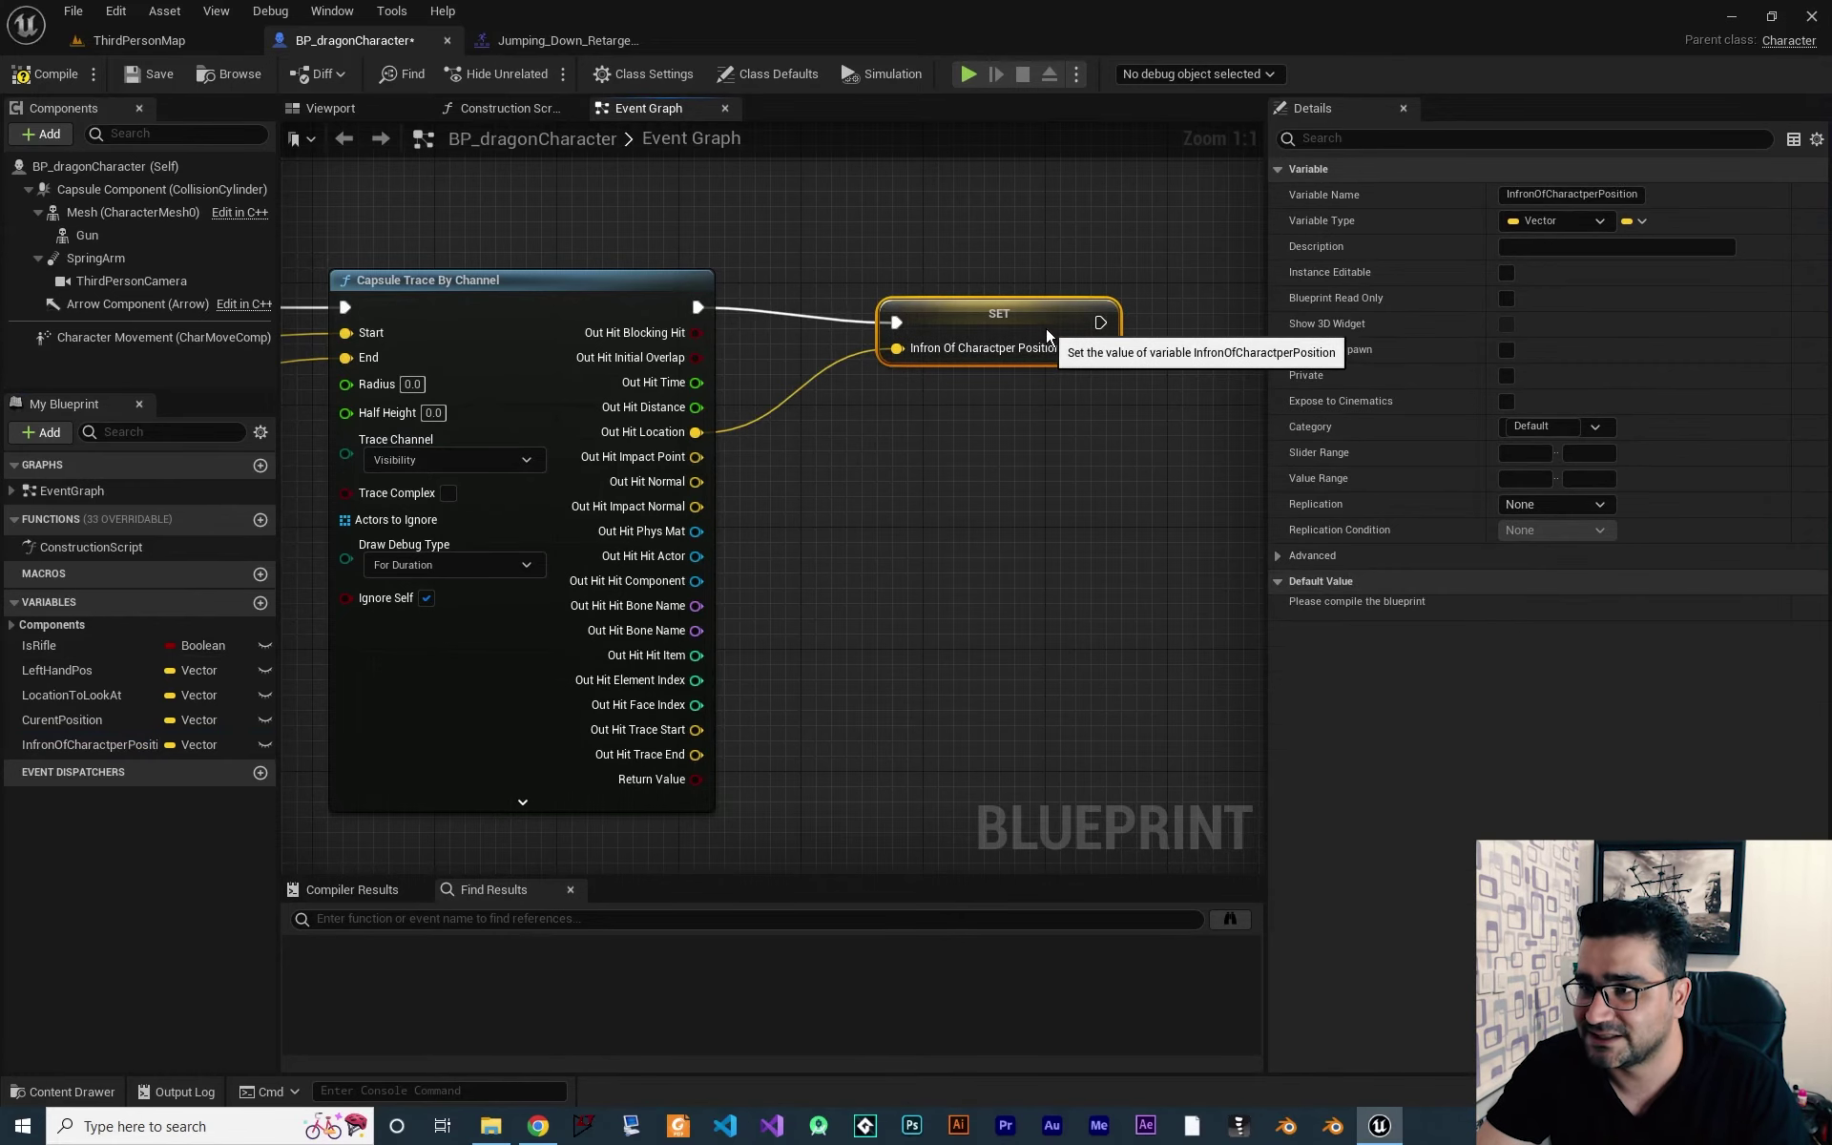
{"action": "scroll", "coordinate": [919, 430], "scroll_direction": "down", "scroll_amount": 2}
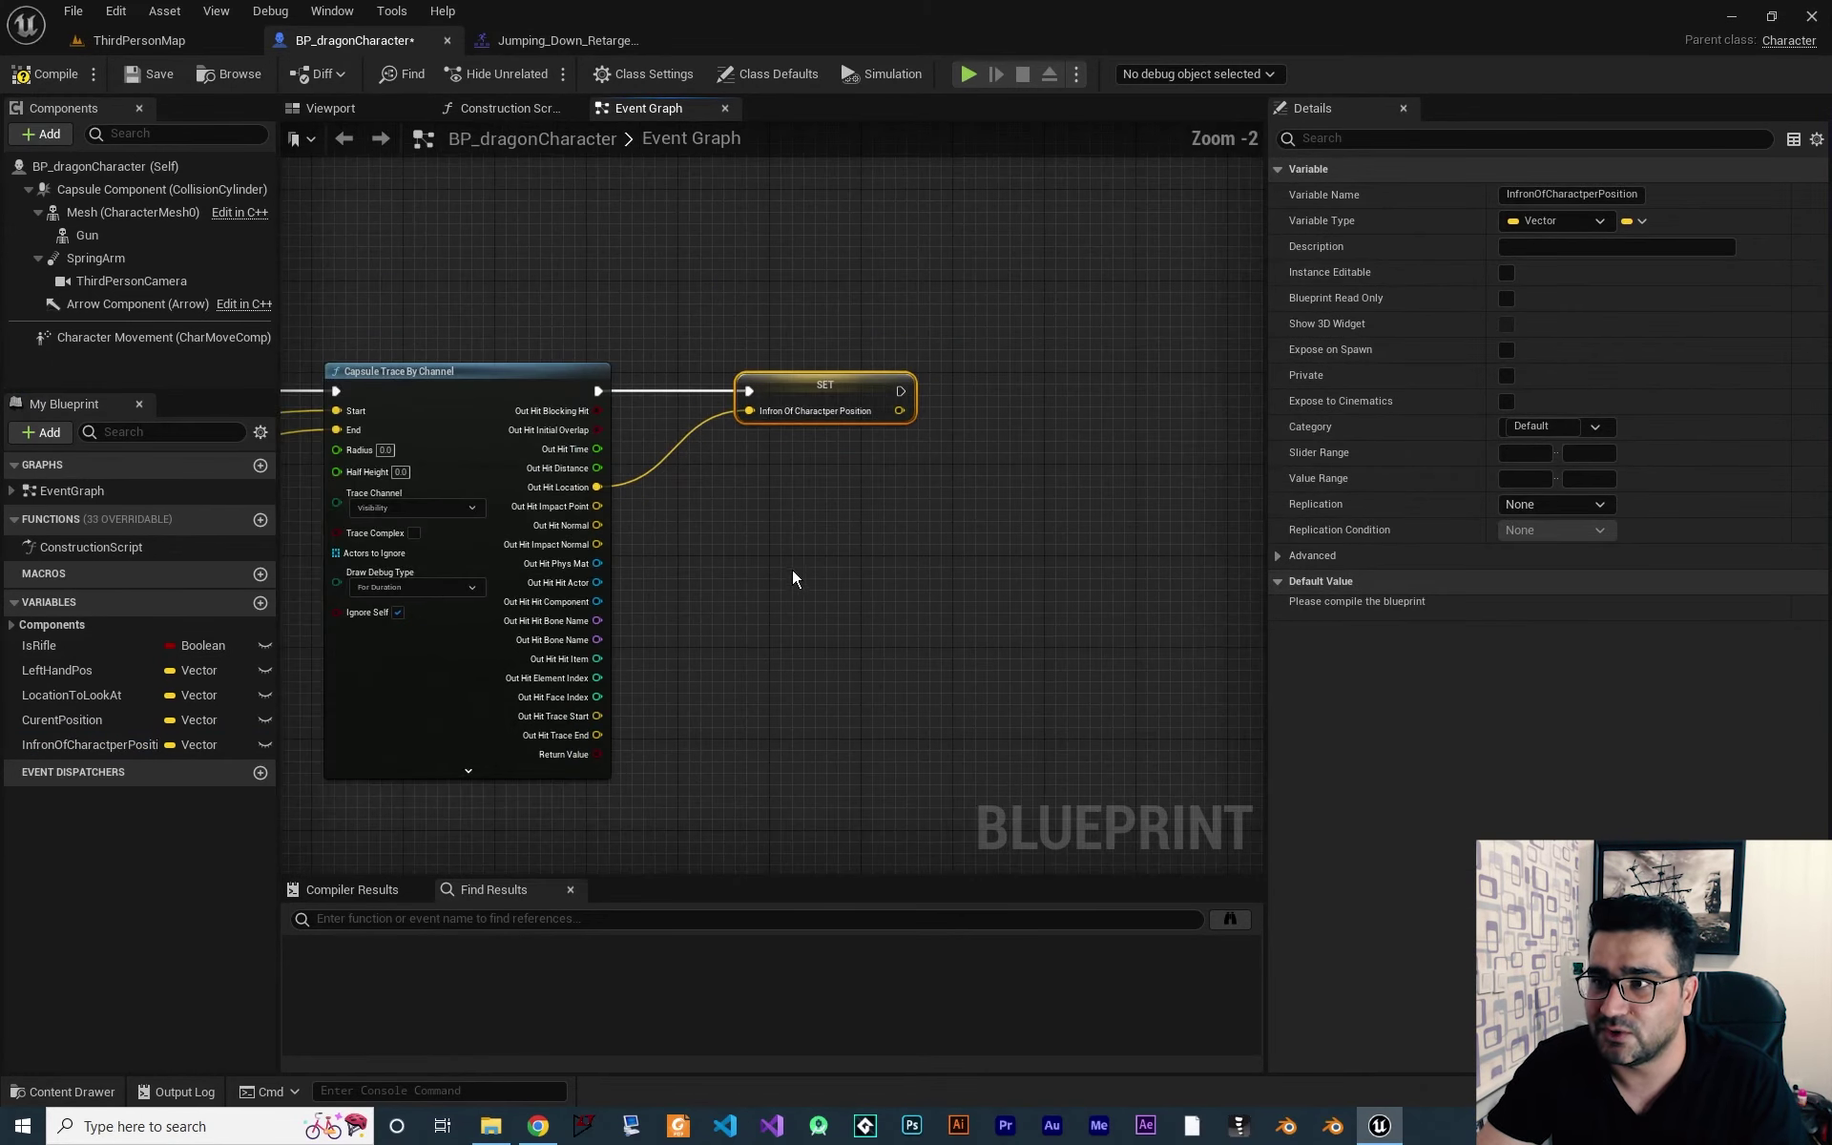
{"action": "right_click_drag", "start_coordinate": [792, 577], "coordinate": [966, 566]}
{"action": "left_click", "coordinate": [44, 74]}
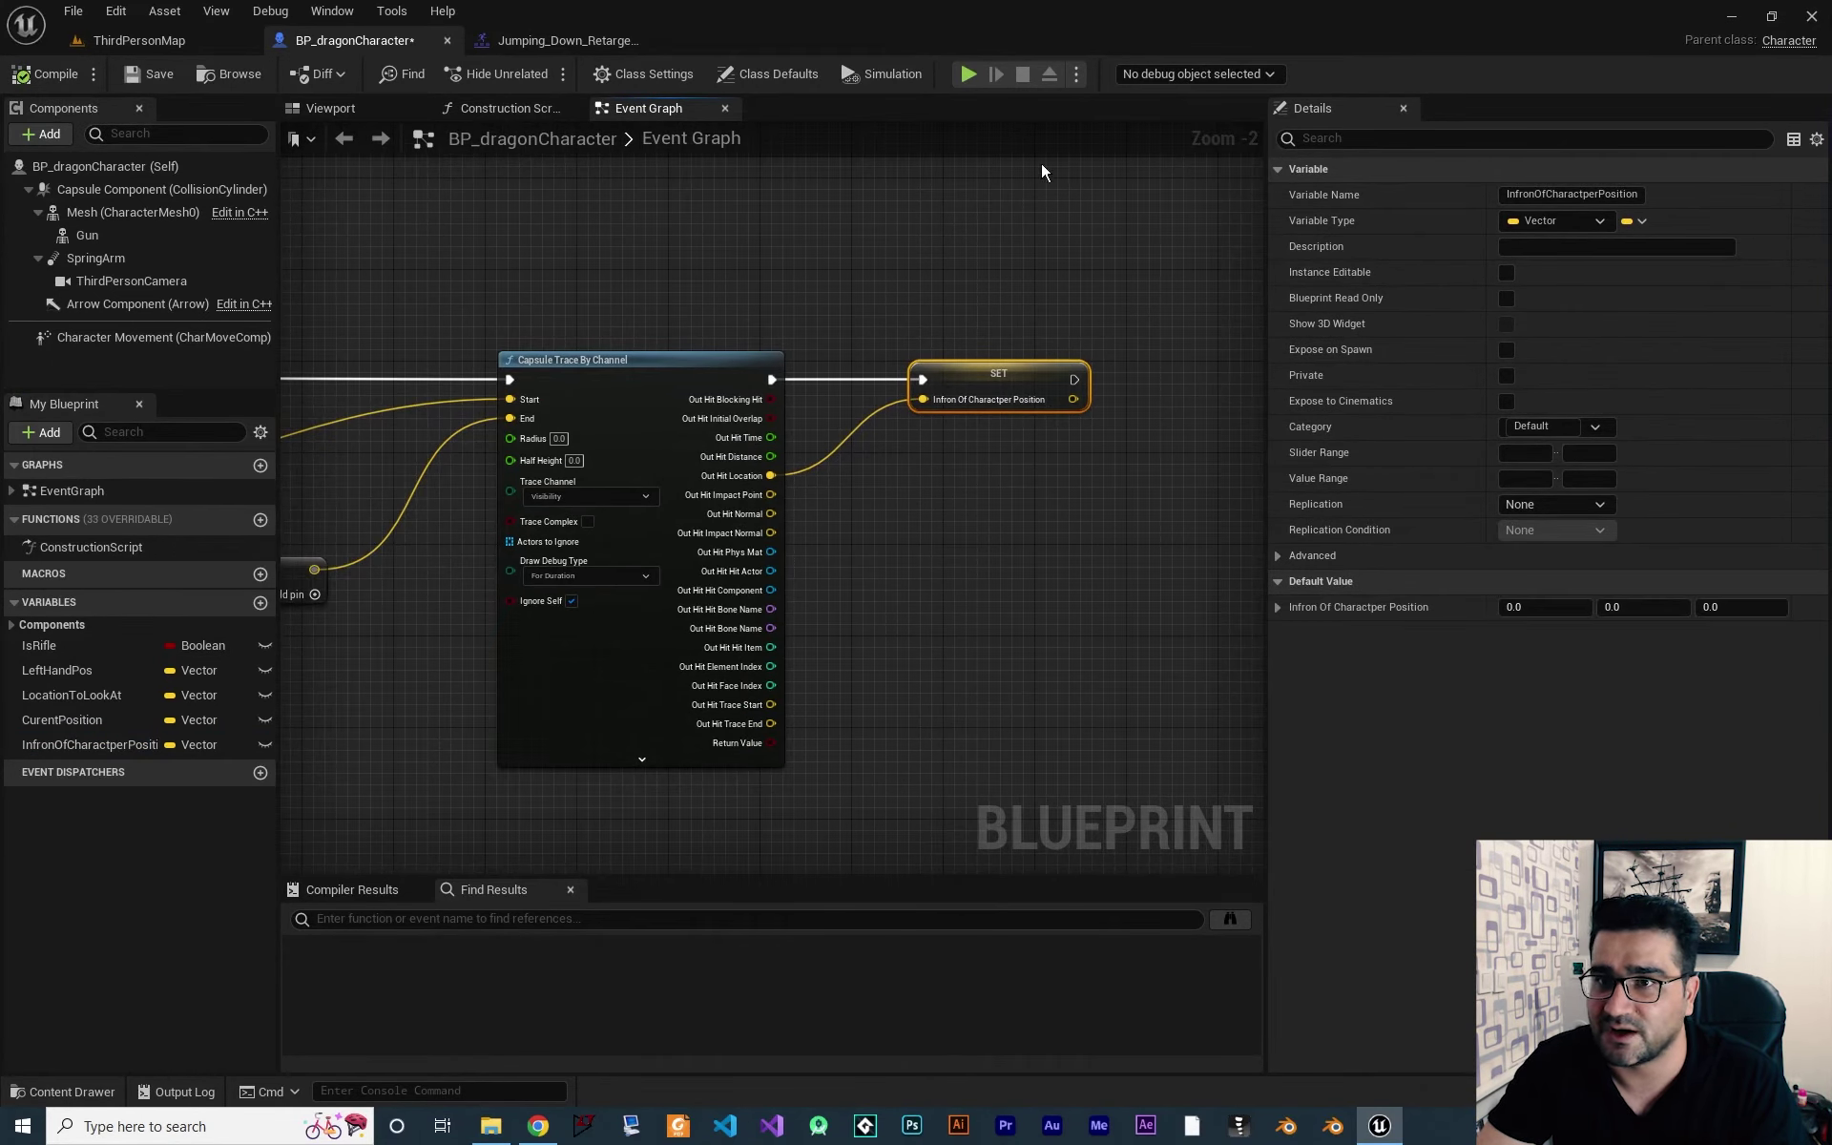
Play-test the dragon, stop, then place a CurentPosition getter in the graph.
{"action": "left_click", "coordinate": [965, 75]}
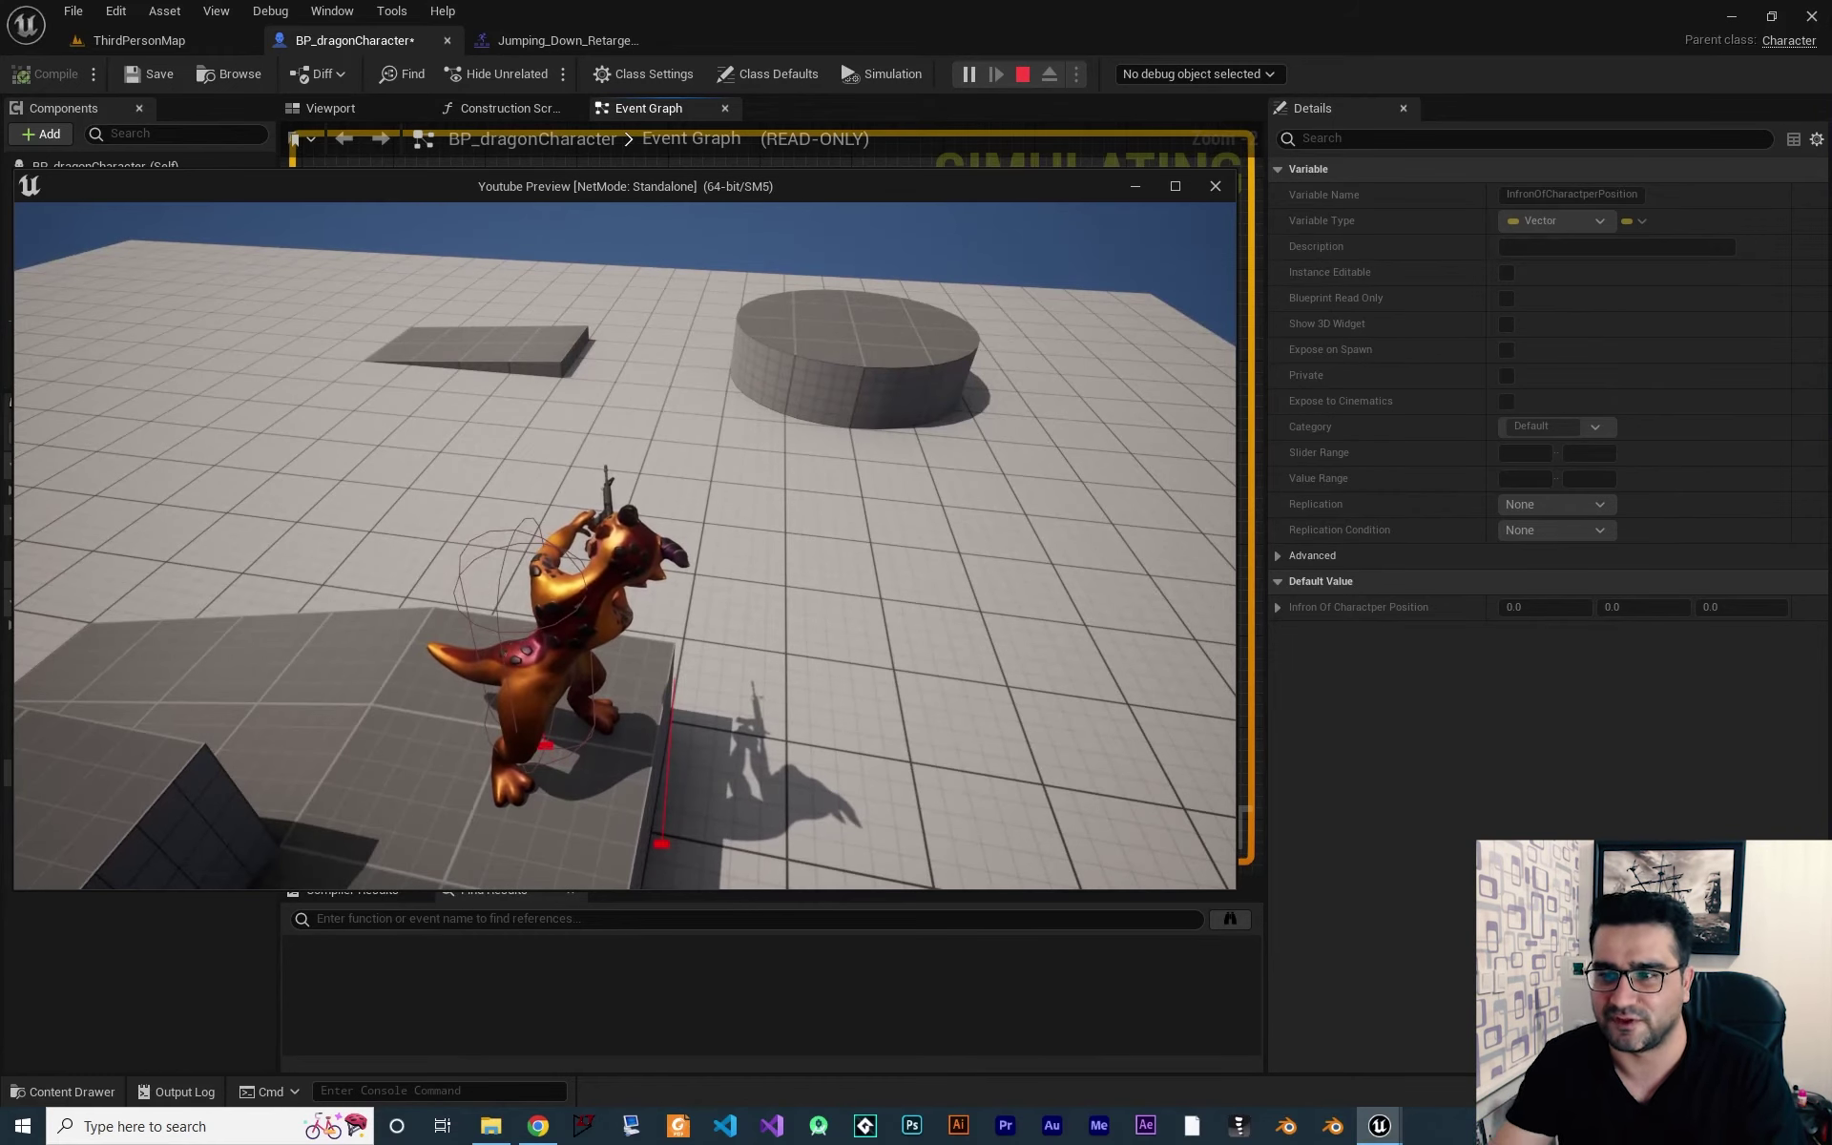
{"action": "key", "text": "Escape"}
{"action": "left_click_drag", "start_coordinate": [90, 719], "coordinate": [773, 511]}
{"action": "left_click", "coordinate": [847, 540]}
Place an InfronOfCharactperPosition getter beside it.
{"action": "left_click_drag", "start_coordinate": [90, 744], "coordinate": [818, 561]}
{"action": "left_click", "coordinate": [830, 511]}
{"action": "scroll", "coordinate": [917, 527], "scroll_direction": "up", "scroll_amount": 2}
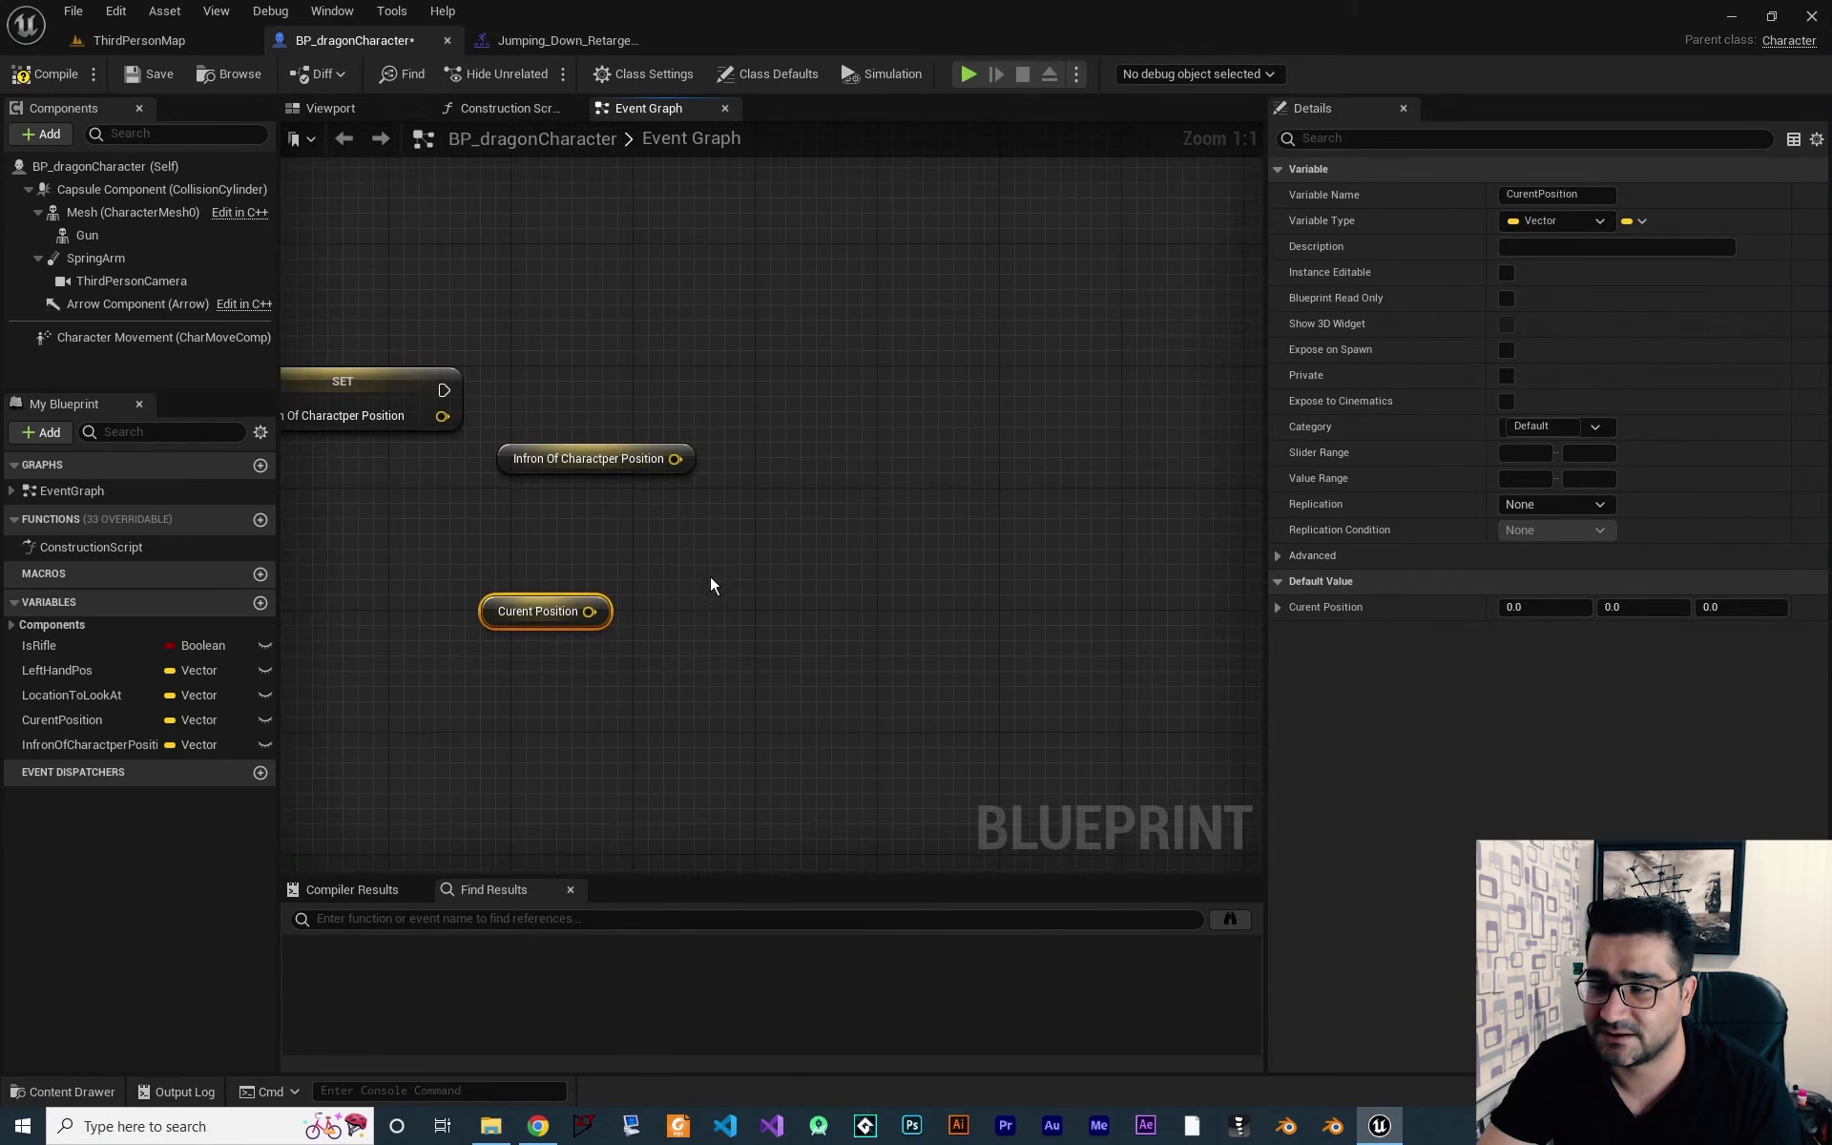
Split both the InfronOfCharactperPosition and CurentPosition getter pins into X, Y, Z.
{"action": "right_click", "coordinate": [675, 459]}
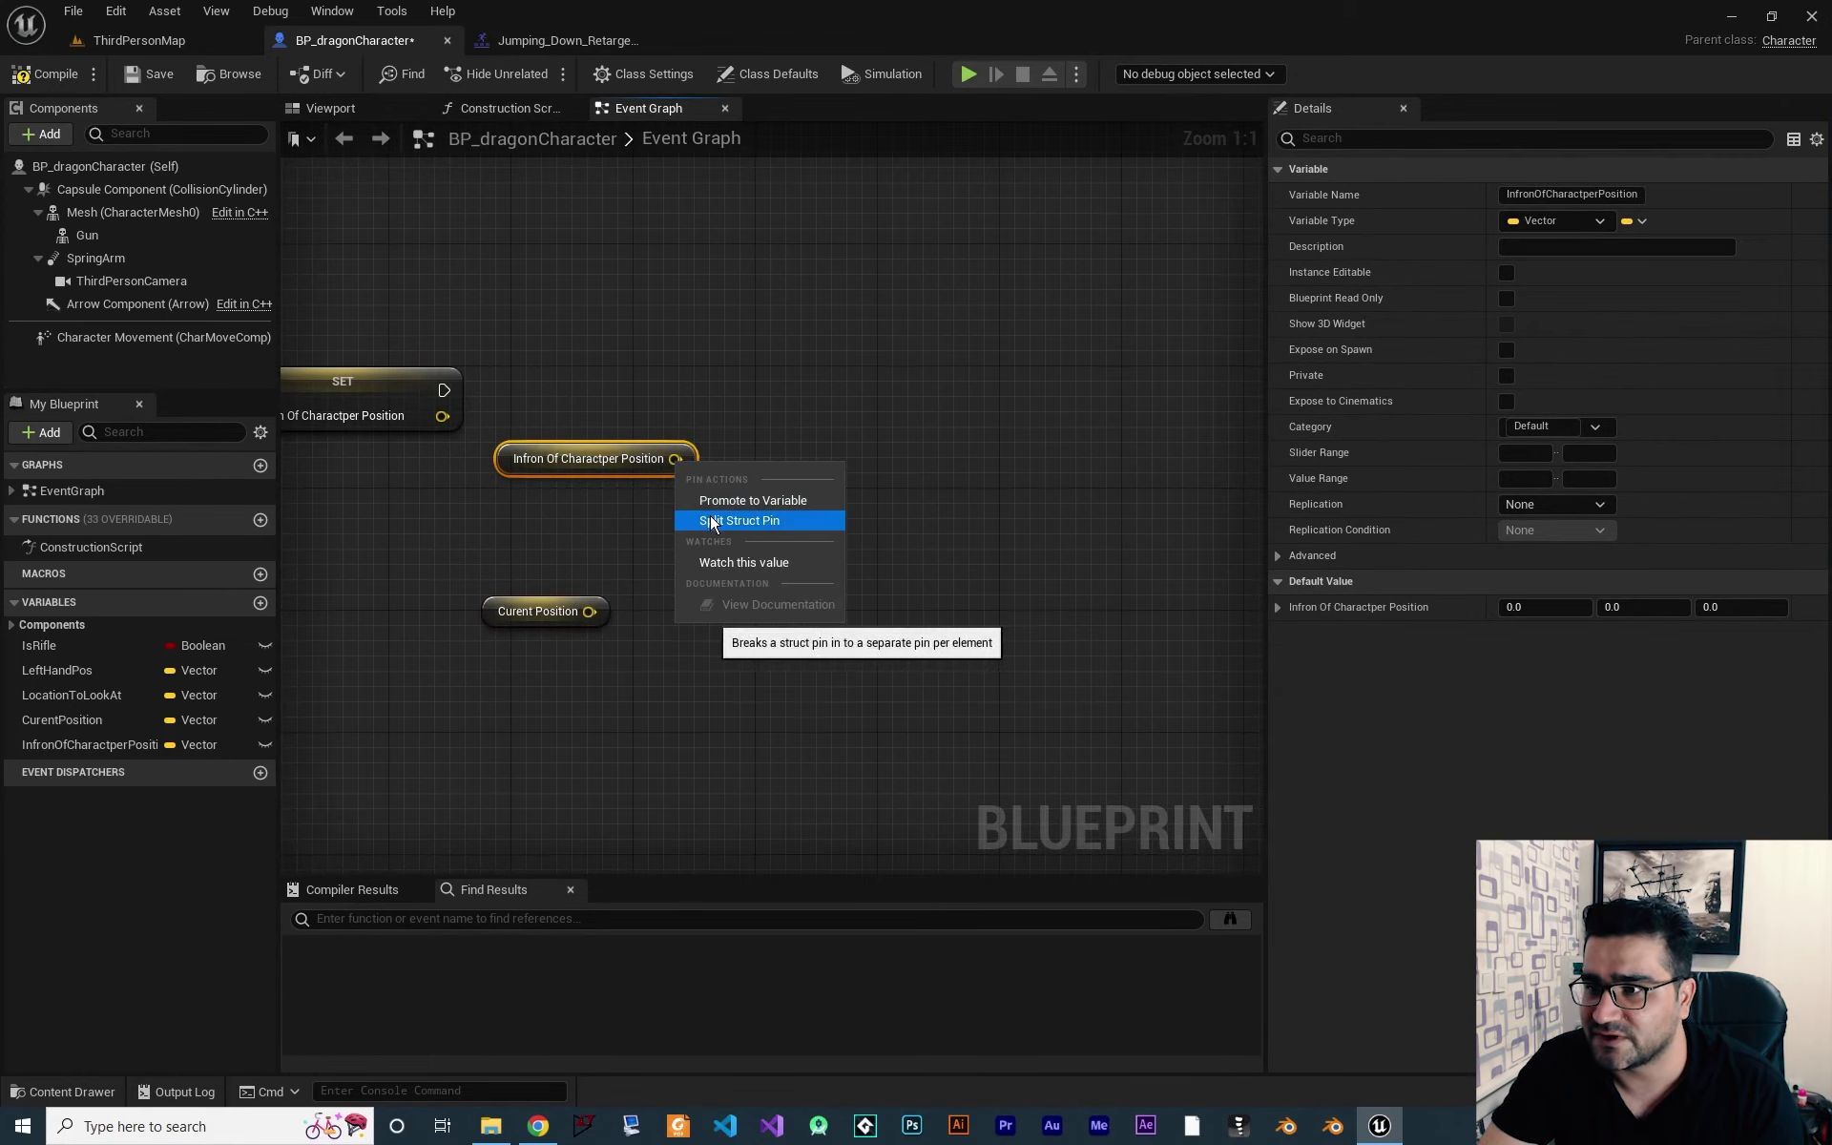
{"action": "left_click", "coordinate": [753, 522]}
{"action": "right_click", "coordinate": [590, 611]}
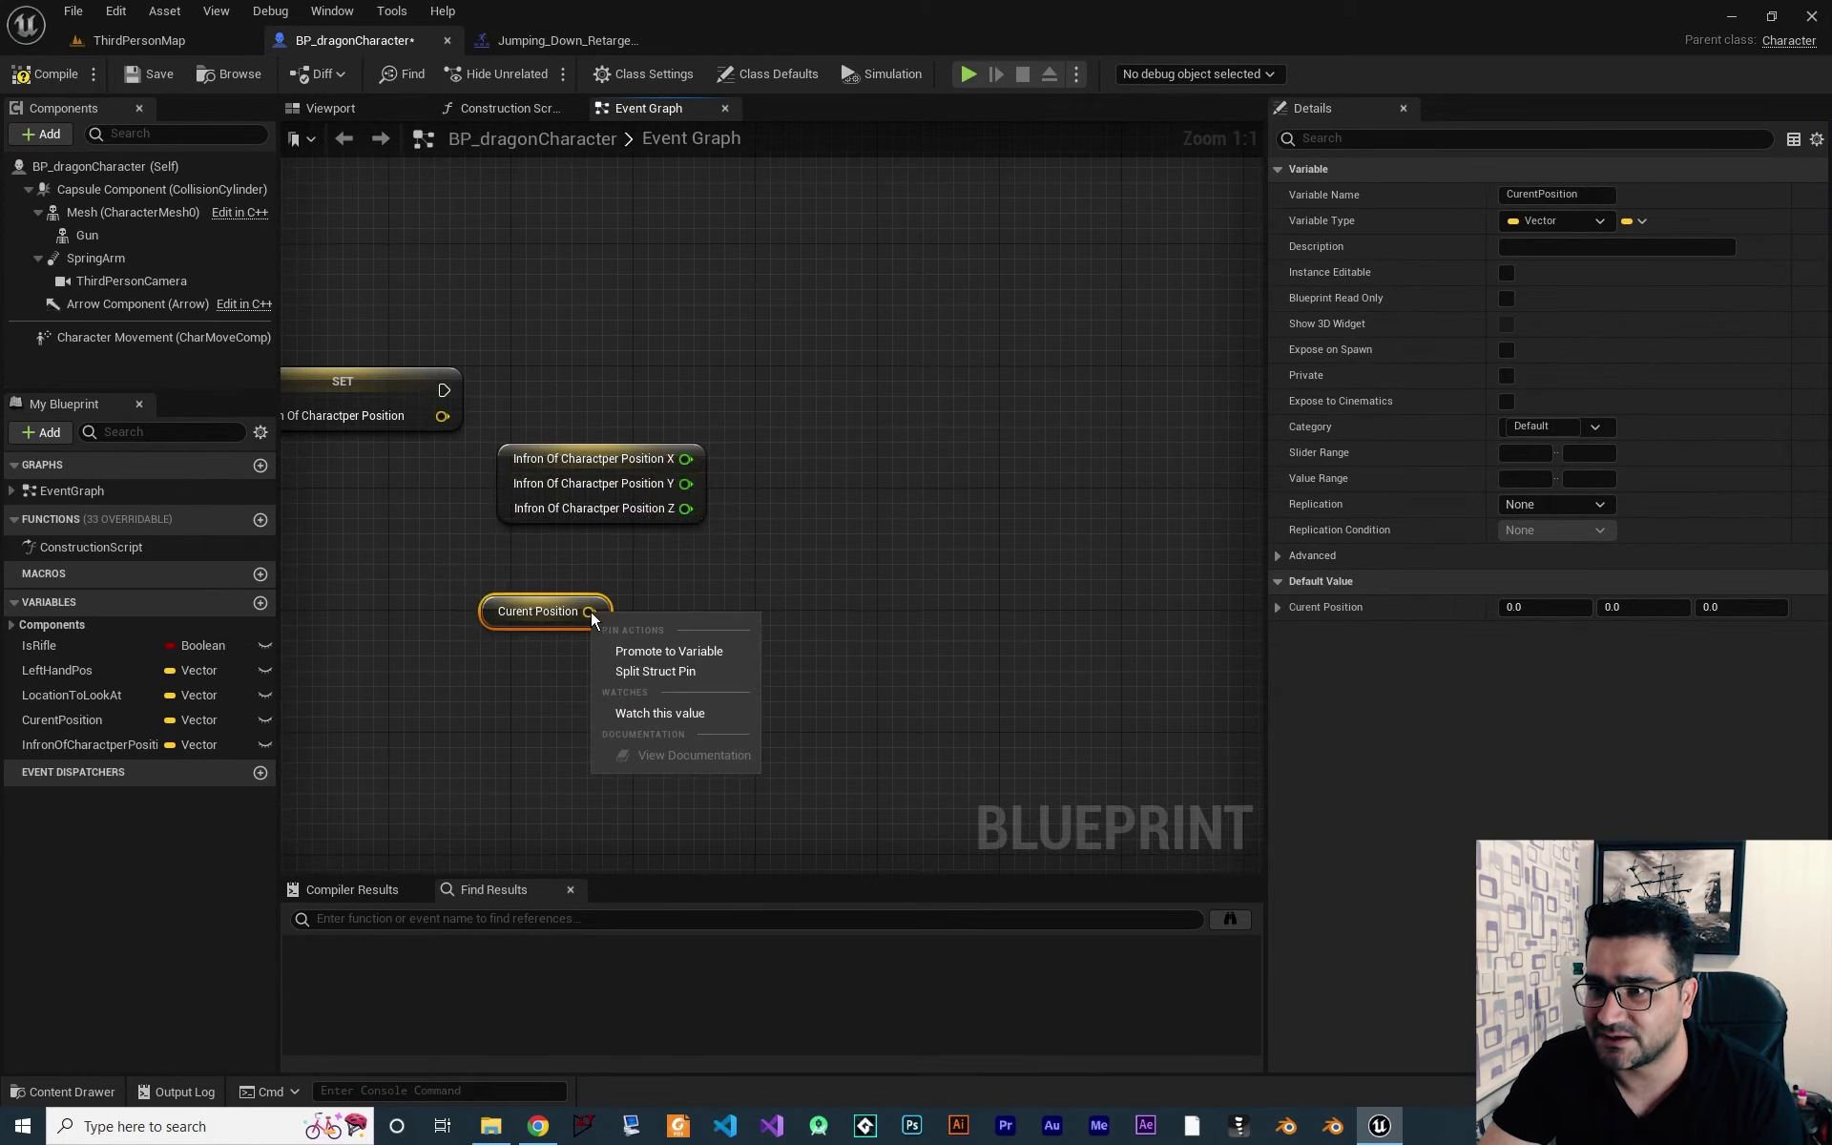
{"action": "left_click", "coordinate": [634, 667]}
{"action": "mouse_move", "coordinate": [554, 618]}
{"action": "left_mouse_down"}
{"action": "mouse_move", "coordinate": [586, 622]}
{"action": "mouse_move", "coordinate": [569, 633]}
{"action": "left_mouse_up"}
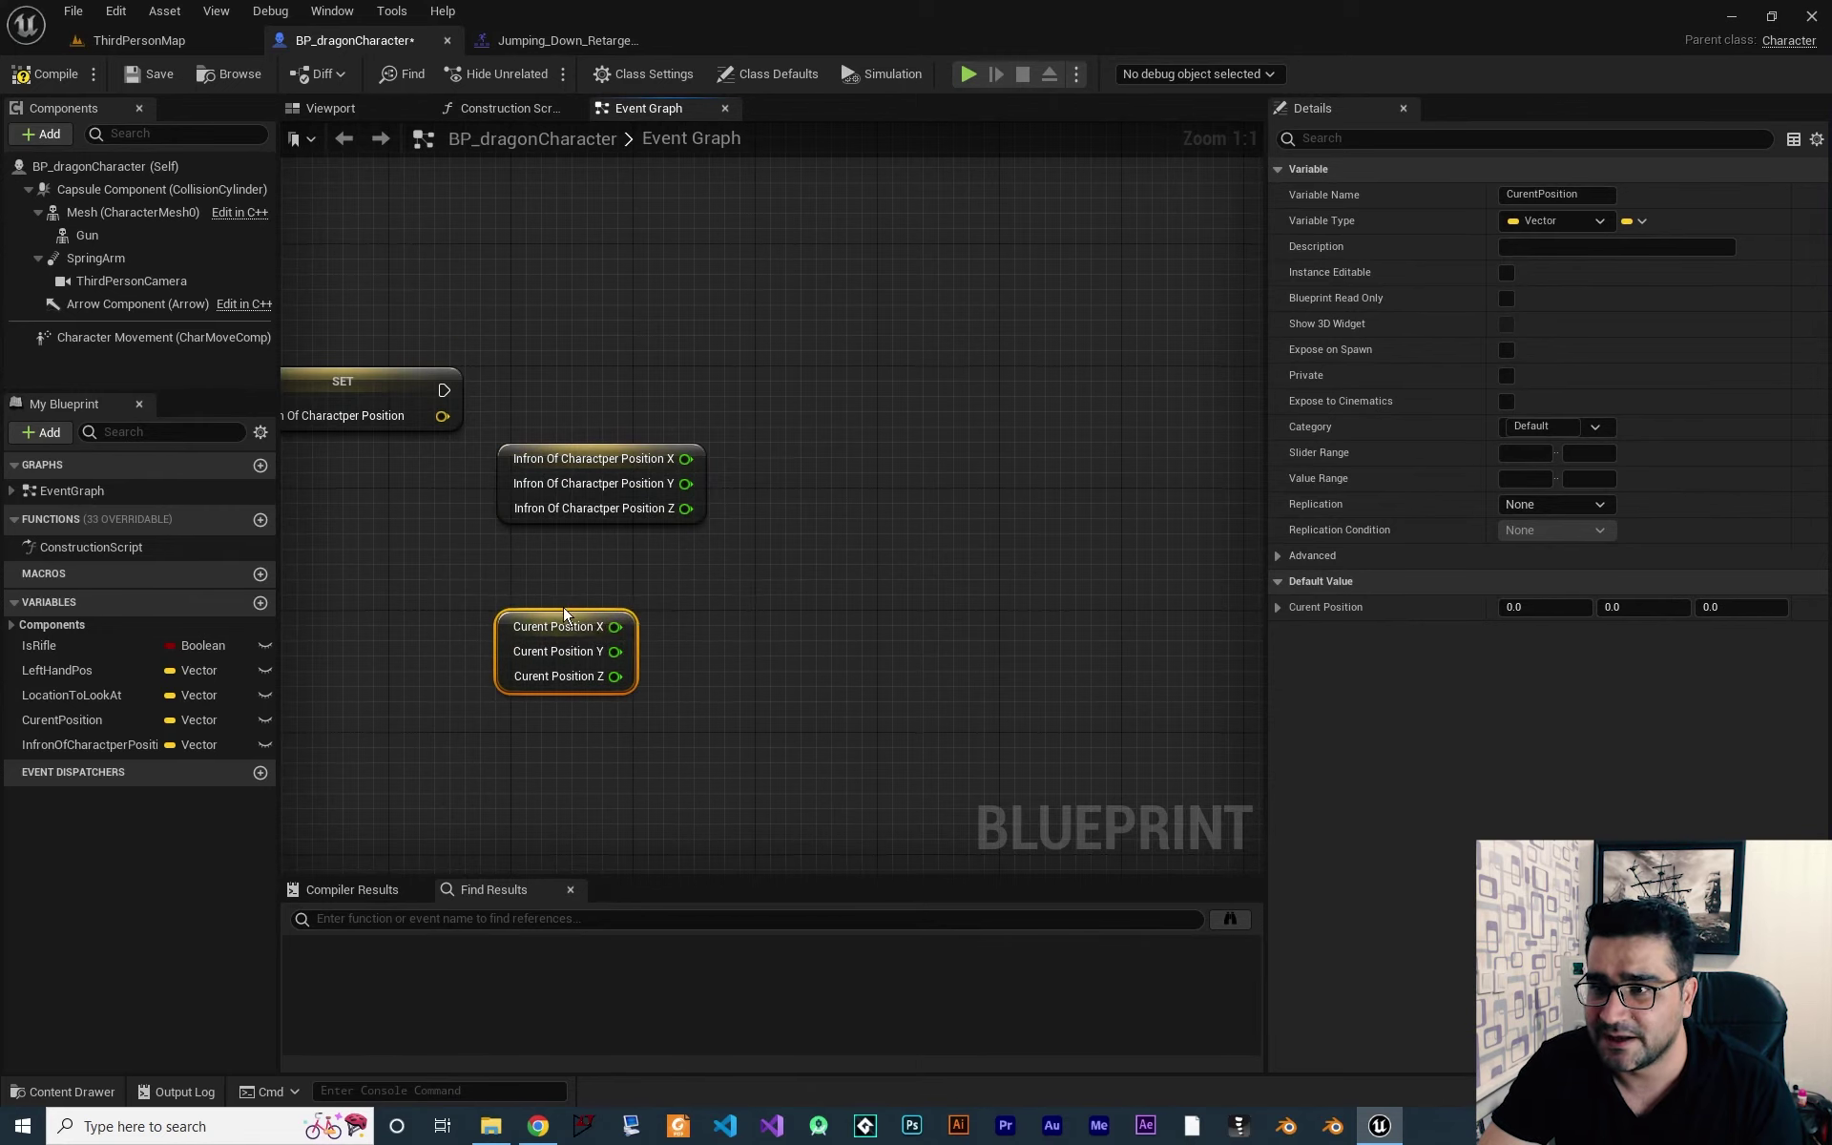
{"action": "right_click_drag", "start_coordinate": [718, 632], "coordinate": [683, 652]}
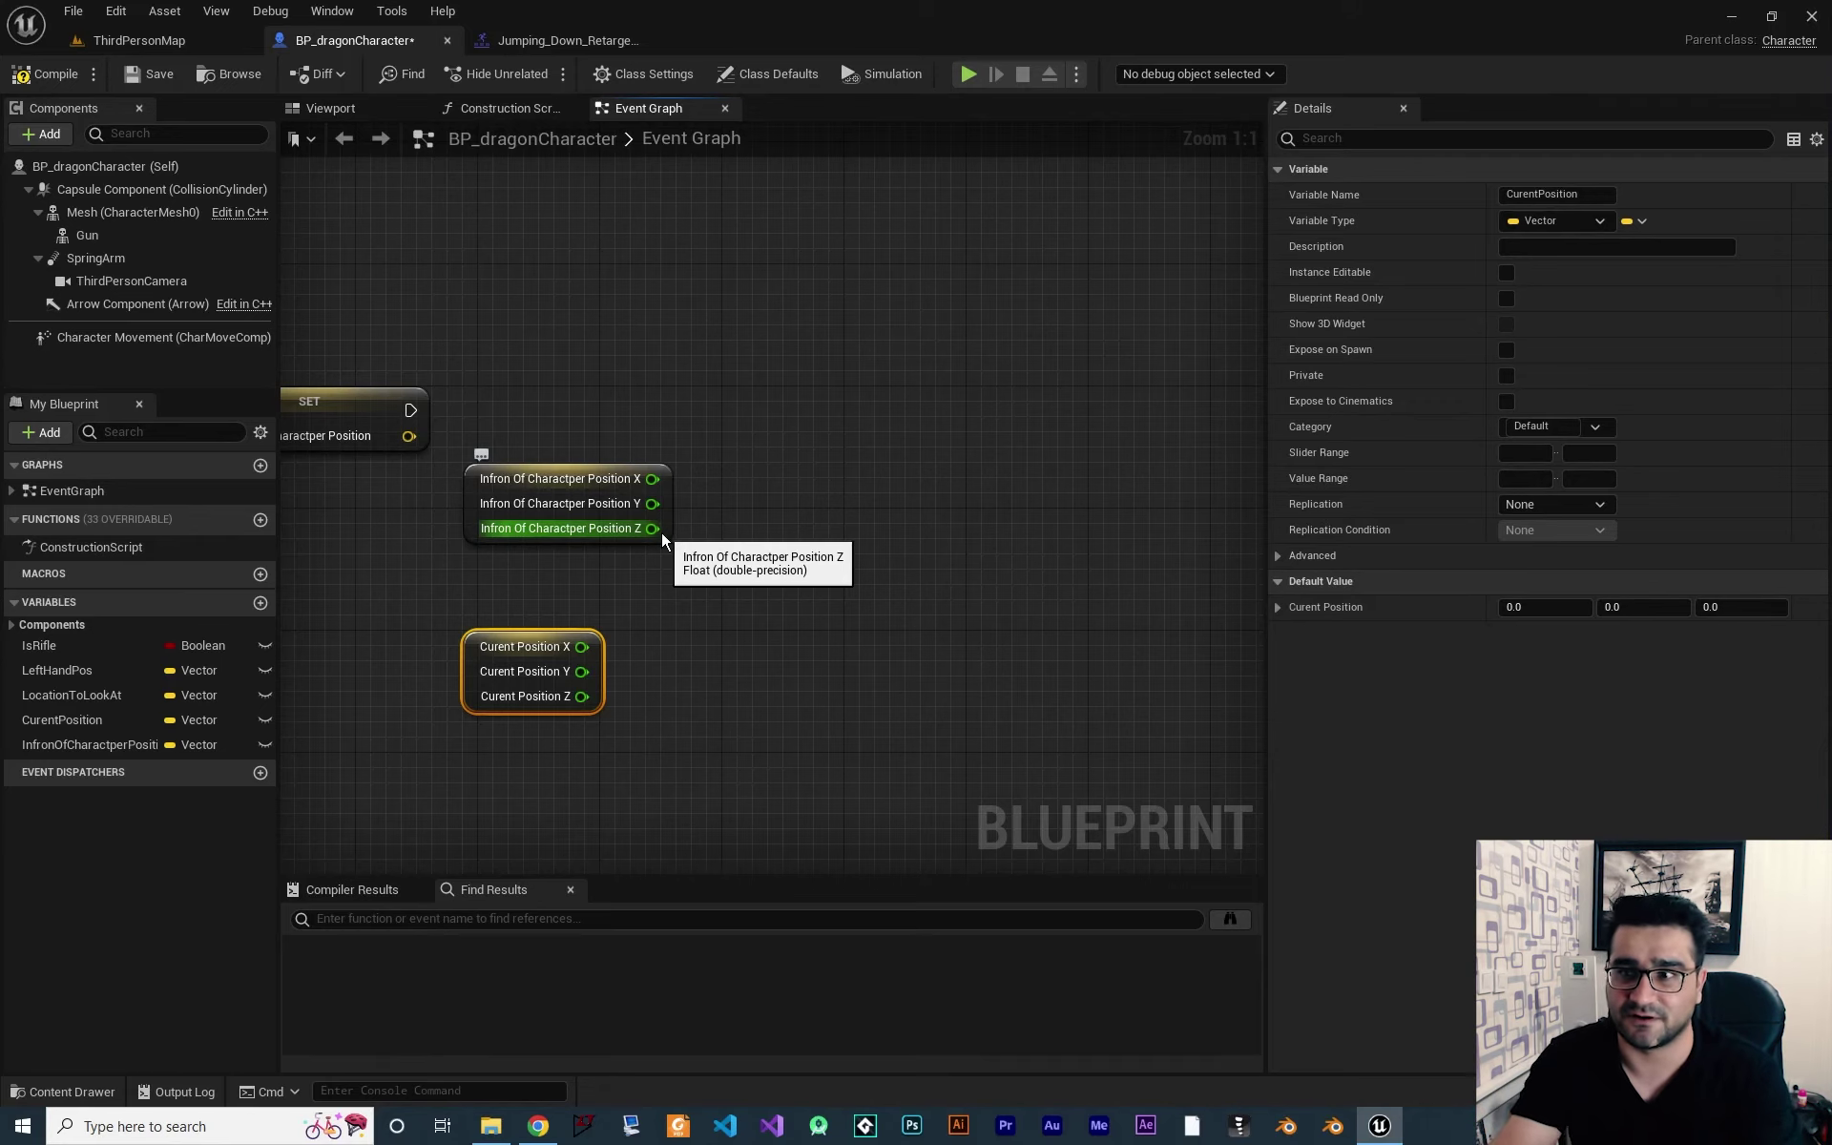
Add a Less node comparing InfronOfCharactperPosition Z against CurentPosition Z.
{"action": "right_click_drag", "start_coordinate": [700, 592], "coordinate": [594, 527]}
{"action": "left_click_drag", "start_coordinate": [588, 527], "coordinate": [787, 558]}
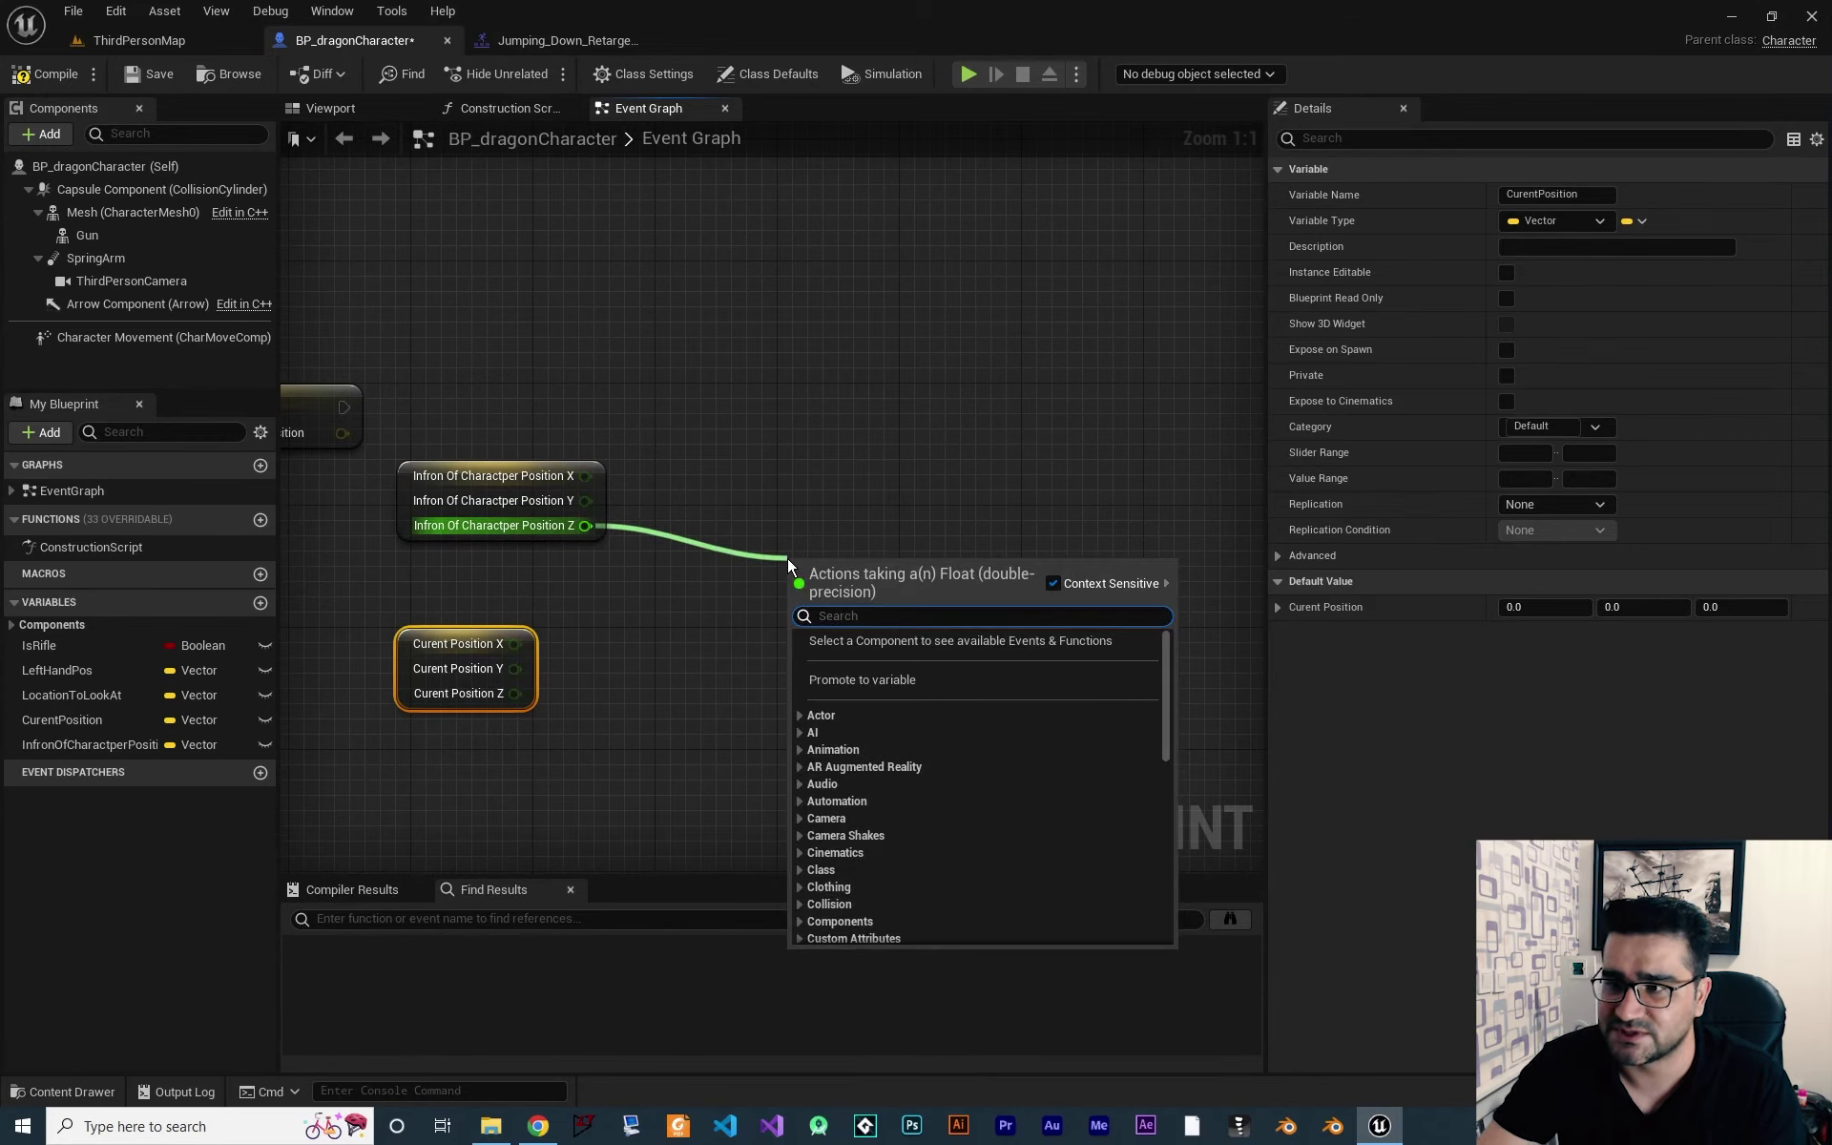
{"action": "type", "text": "<"}
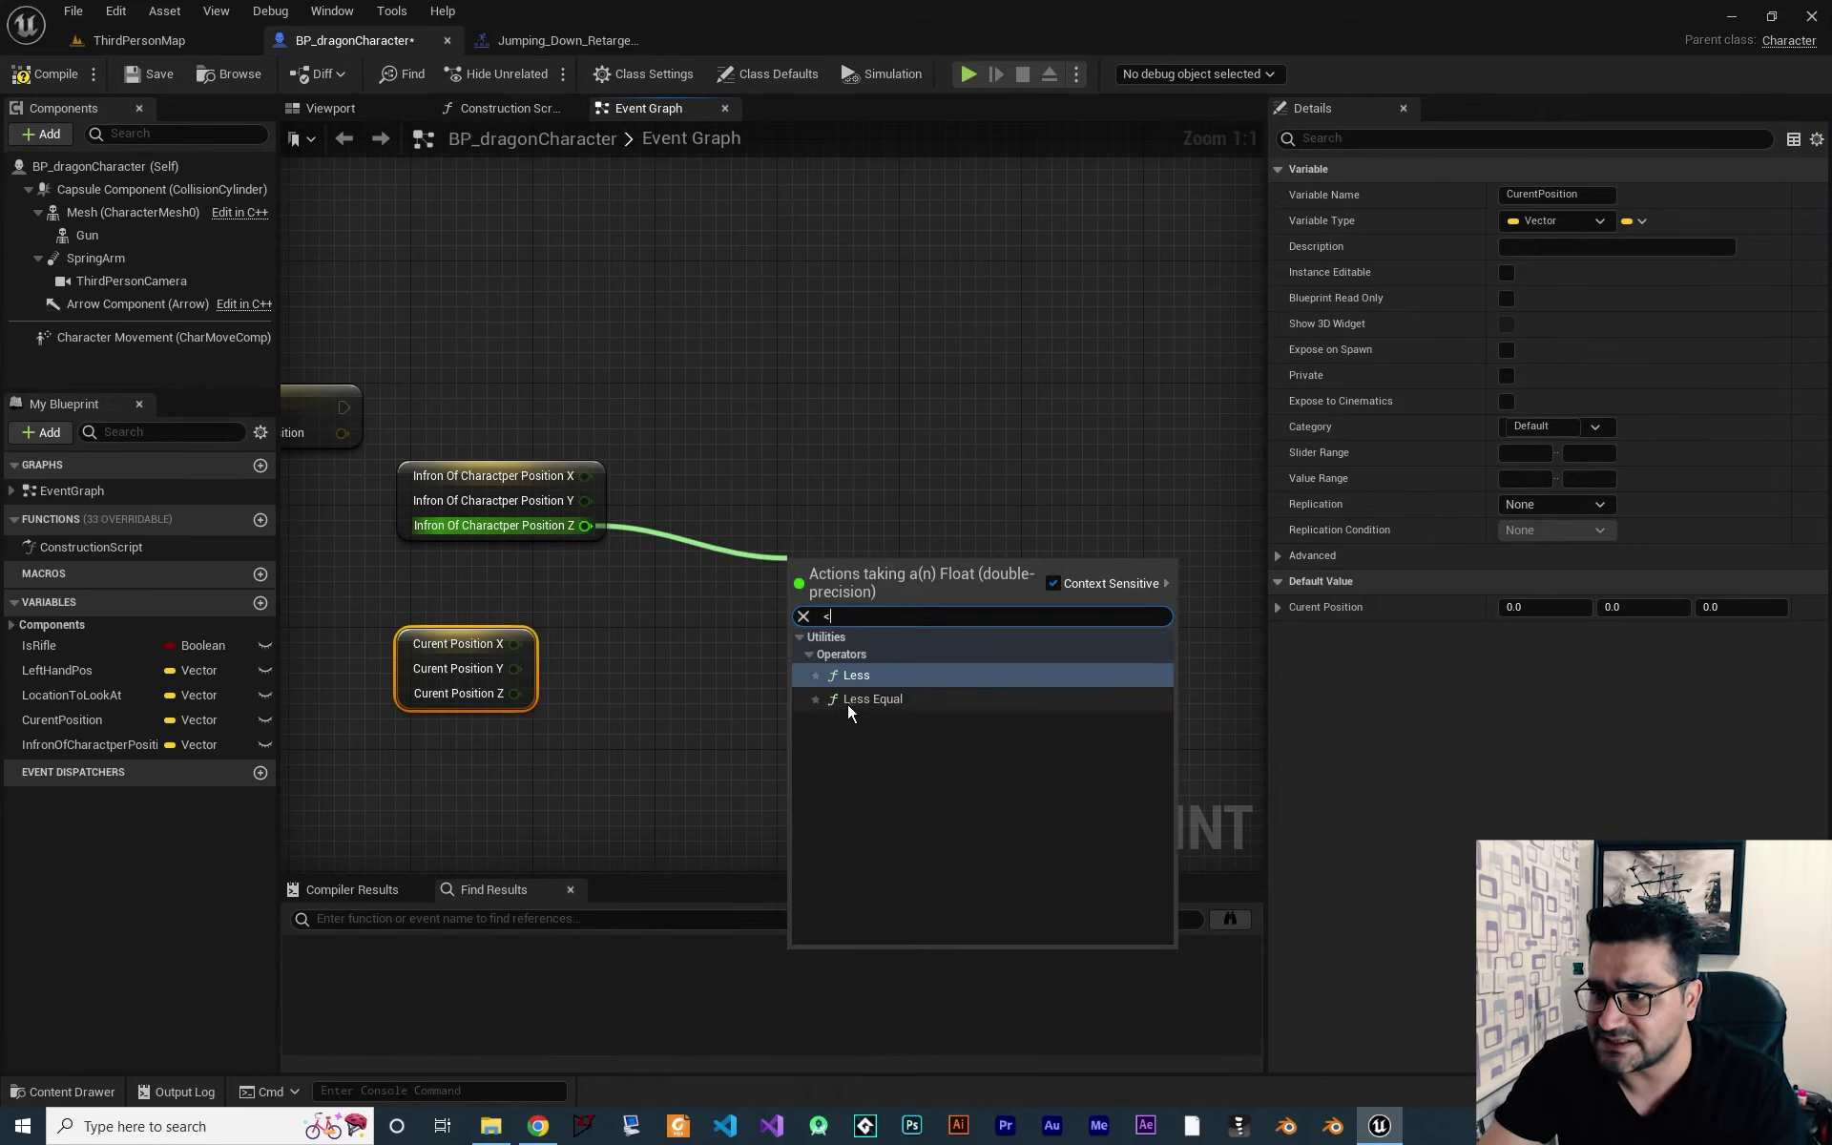
{"action": "left_click", "coordinate": [857, 676]}
{"action": "left_click_drag", "start_coordinate": [514, 693], "coordinate": [811, 594]}
{"action": "right_click_drag", "start_coordinate": [1005, 685], "coordinate": [740, 740]}
{"action": "left_click_drag", "start_coordinate": [638, 649], "coordinate": [826, 473]}
Add a Branch on the height comparison result and wire the SET node's execution into it.
{"action": "type", "text": "branch"}
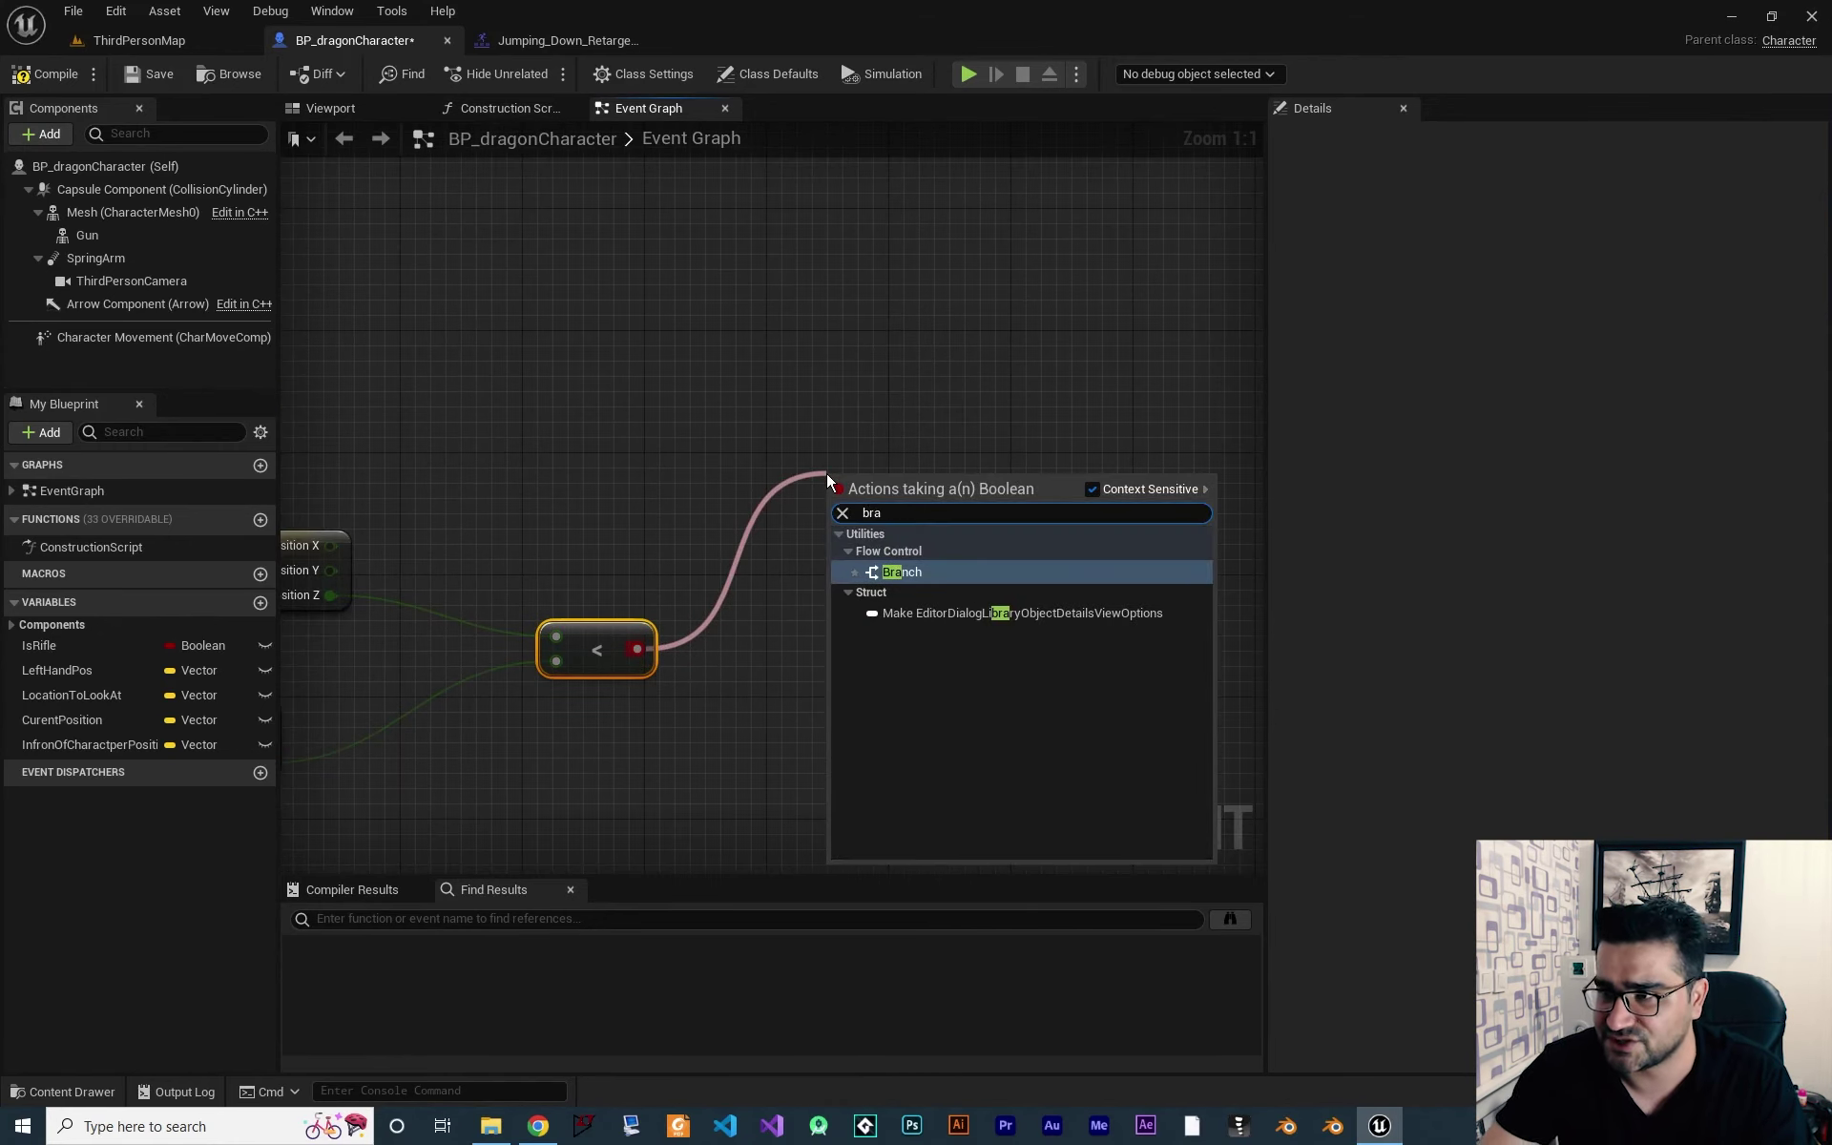
{"action": "key", "text": "Return"}
{"action": "right_click_drag", "start_coordinate": [557, 539], "coordinate": [941, 587]}
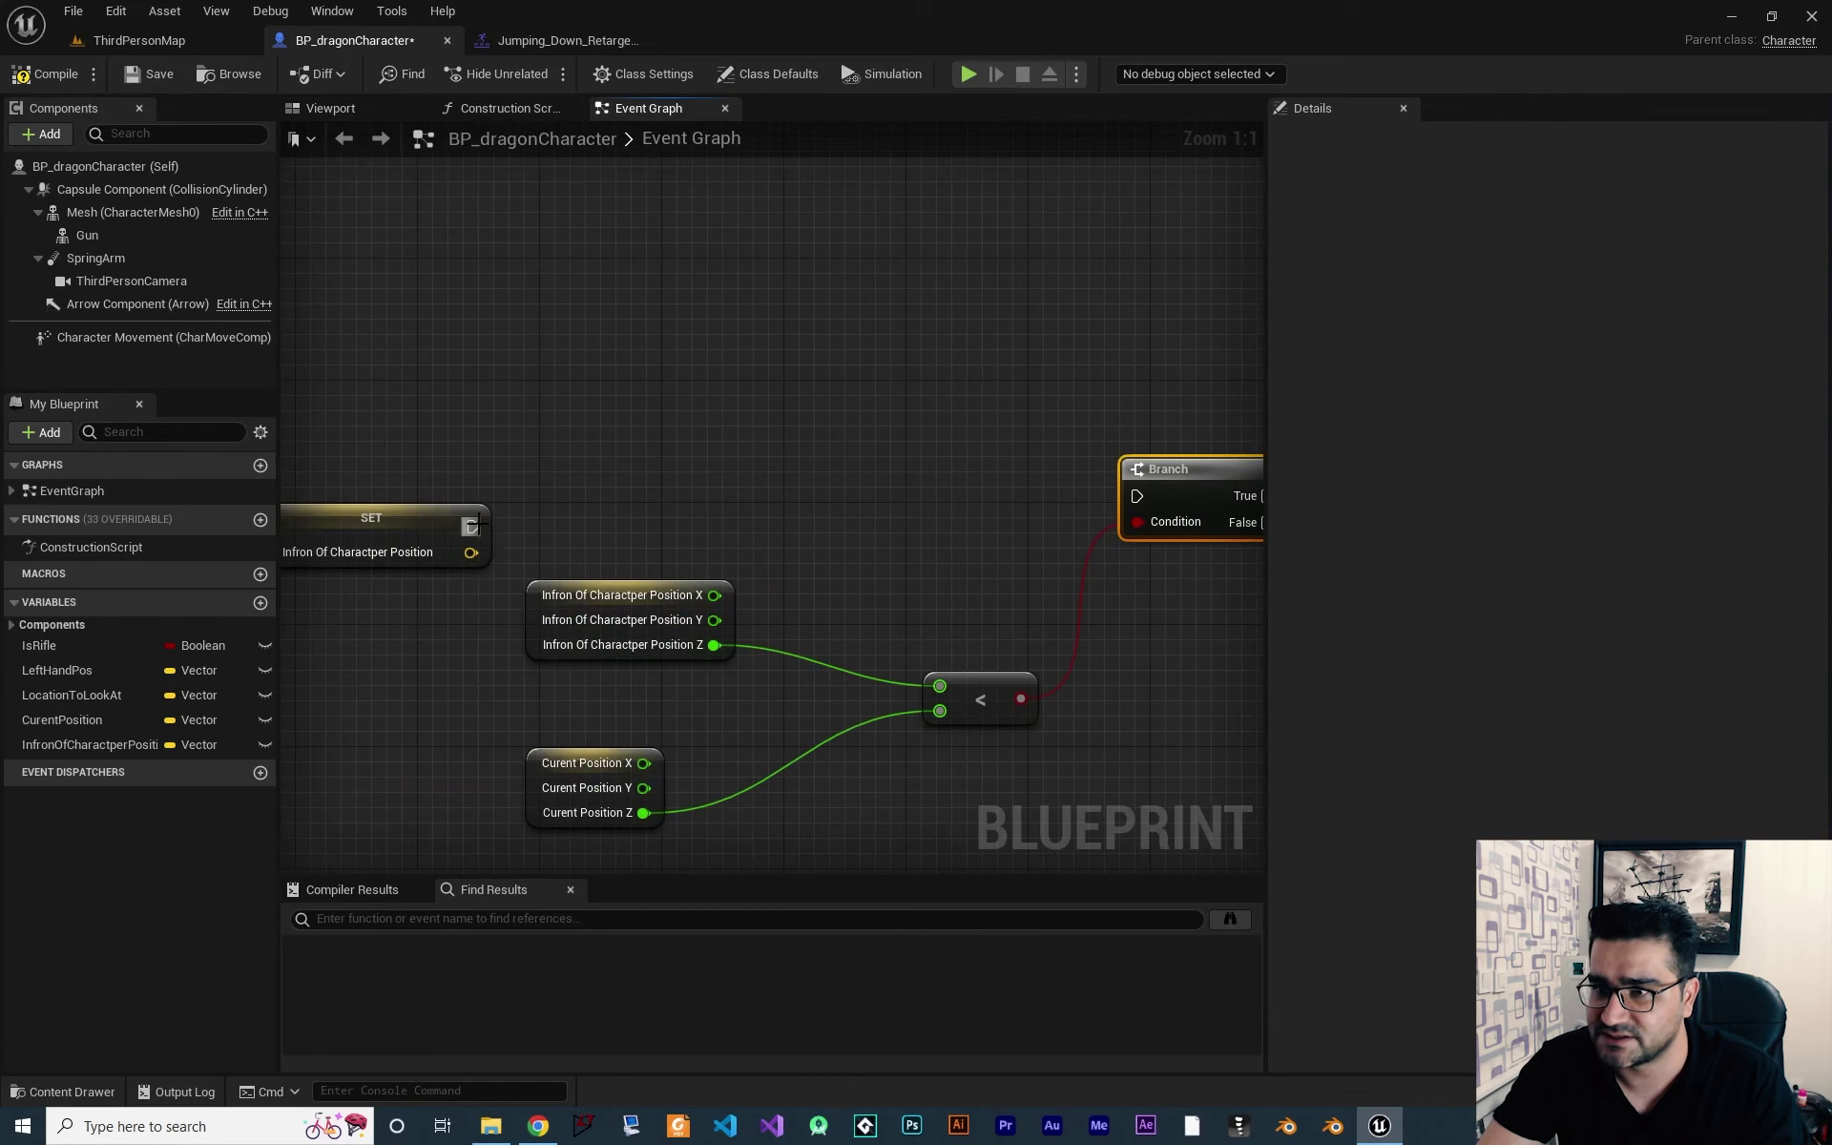
{"action": "left_click_drag", "start_coordinate": [470, 526], "coordinate": [1137, 496]}
{"action": "right_click_drag", "start_coordinate": [1214, 676], "coordinate": [806, 657]}
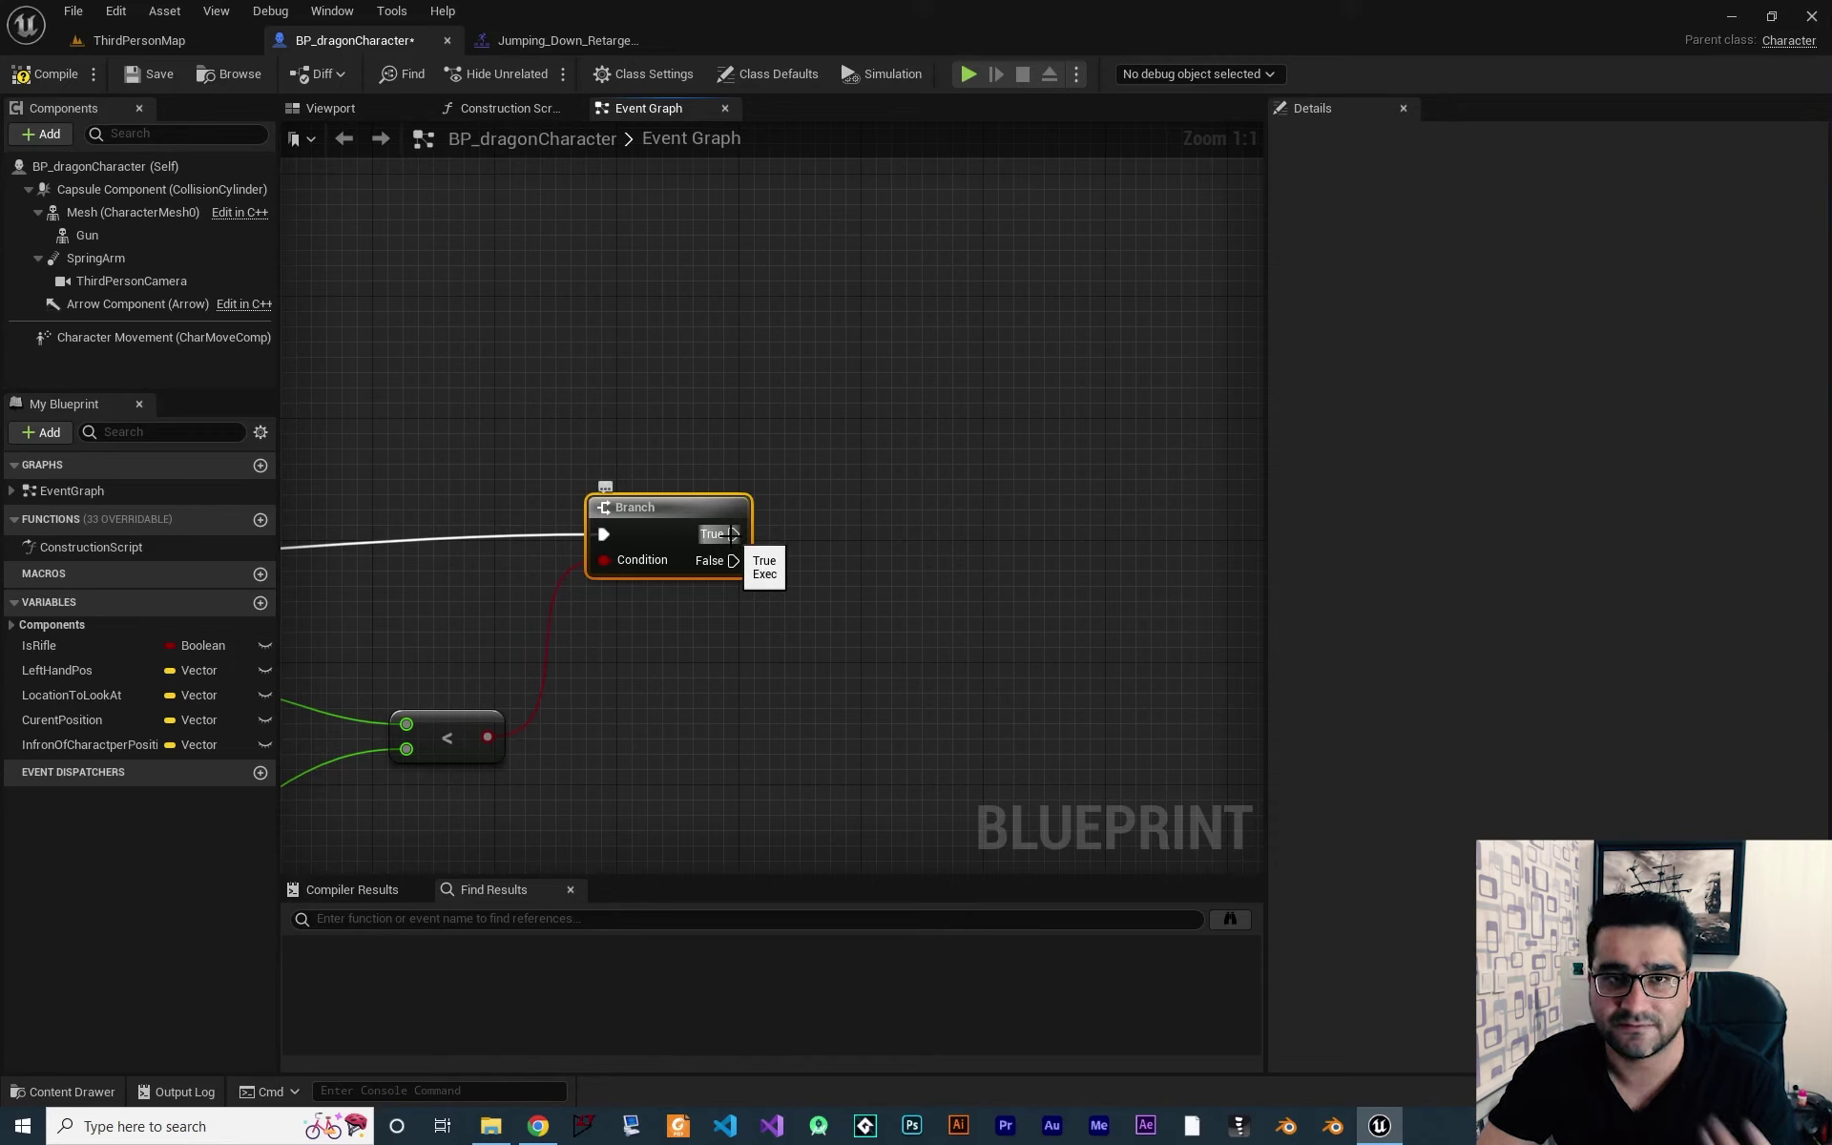
On the Branch's True path, play the jumping-down montage on the character's Mesh.
{"action": "left_click_drag", "start_coordinate": [732, 534], "coordinate": [1015, 370]}
{"action": "type", "text": "pl"}
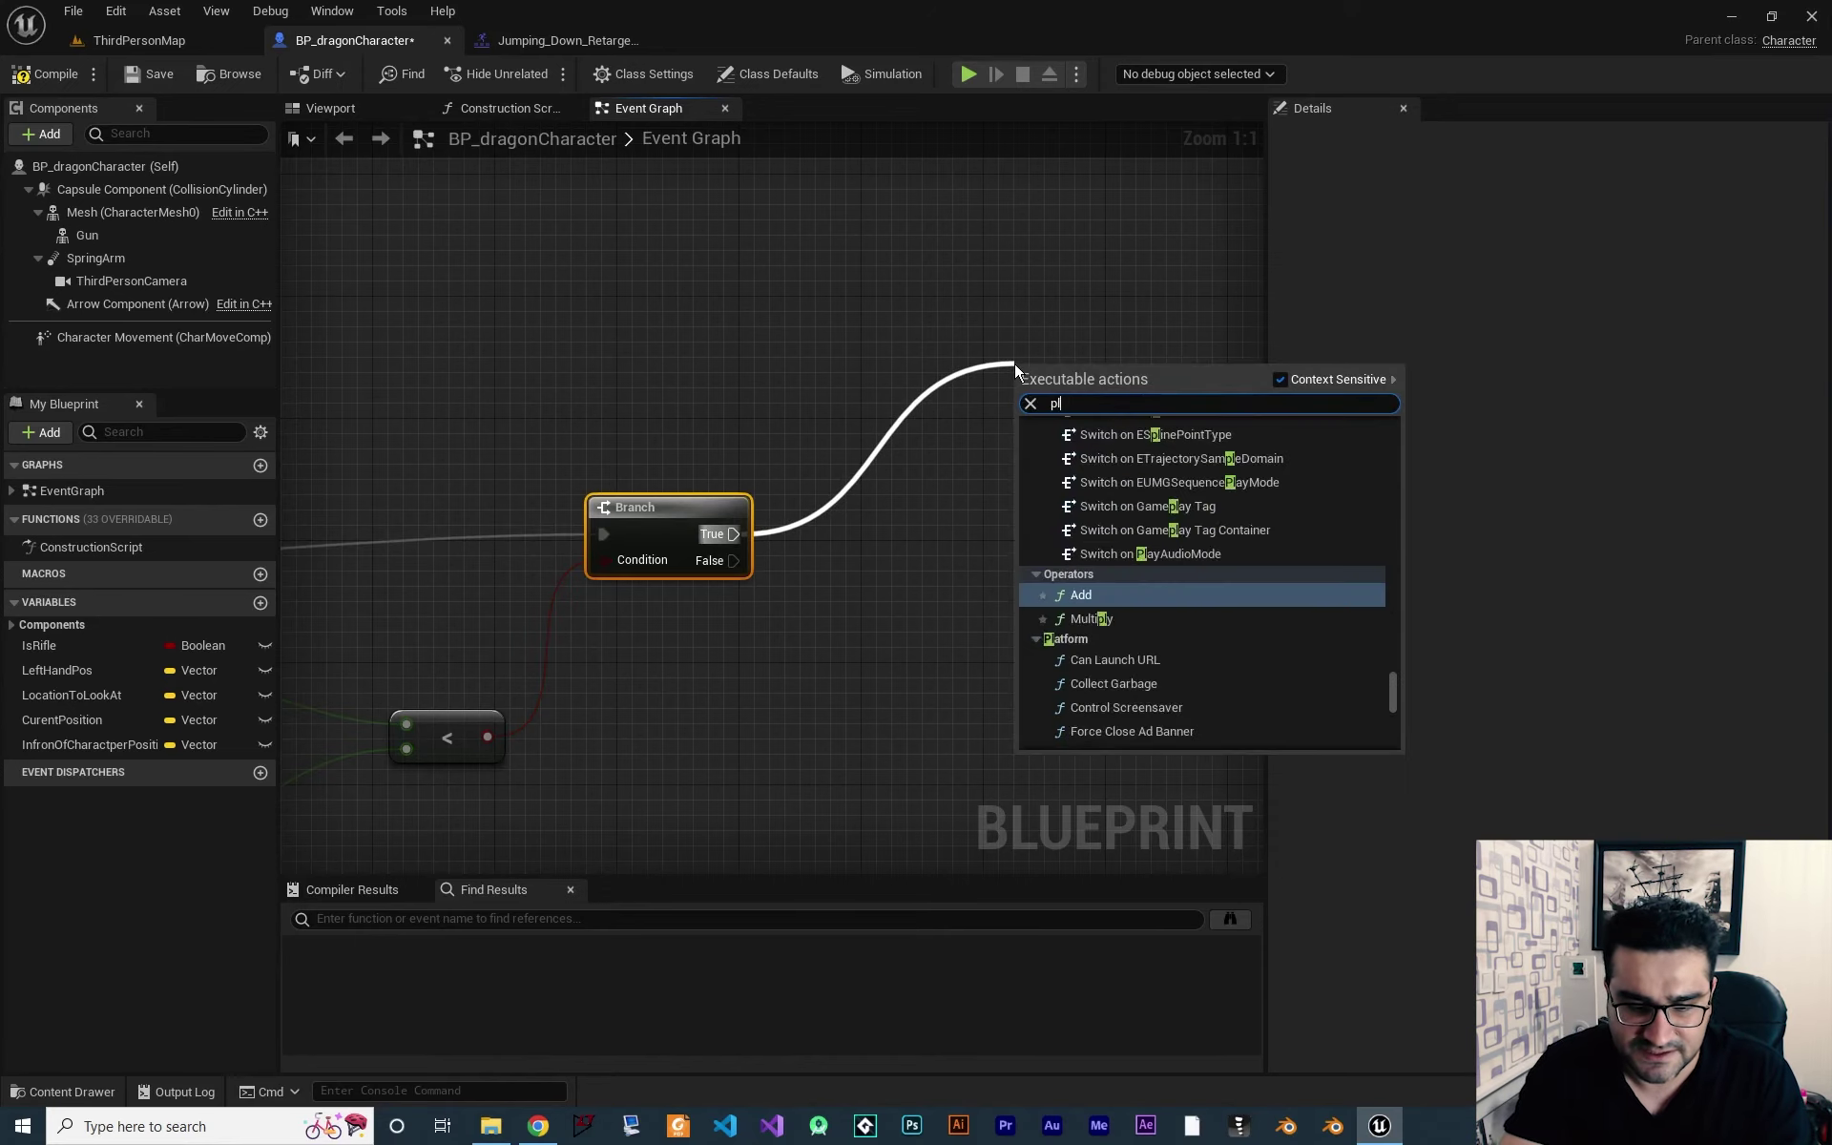
{"action": "type", "text": "ay mon"}
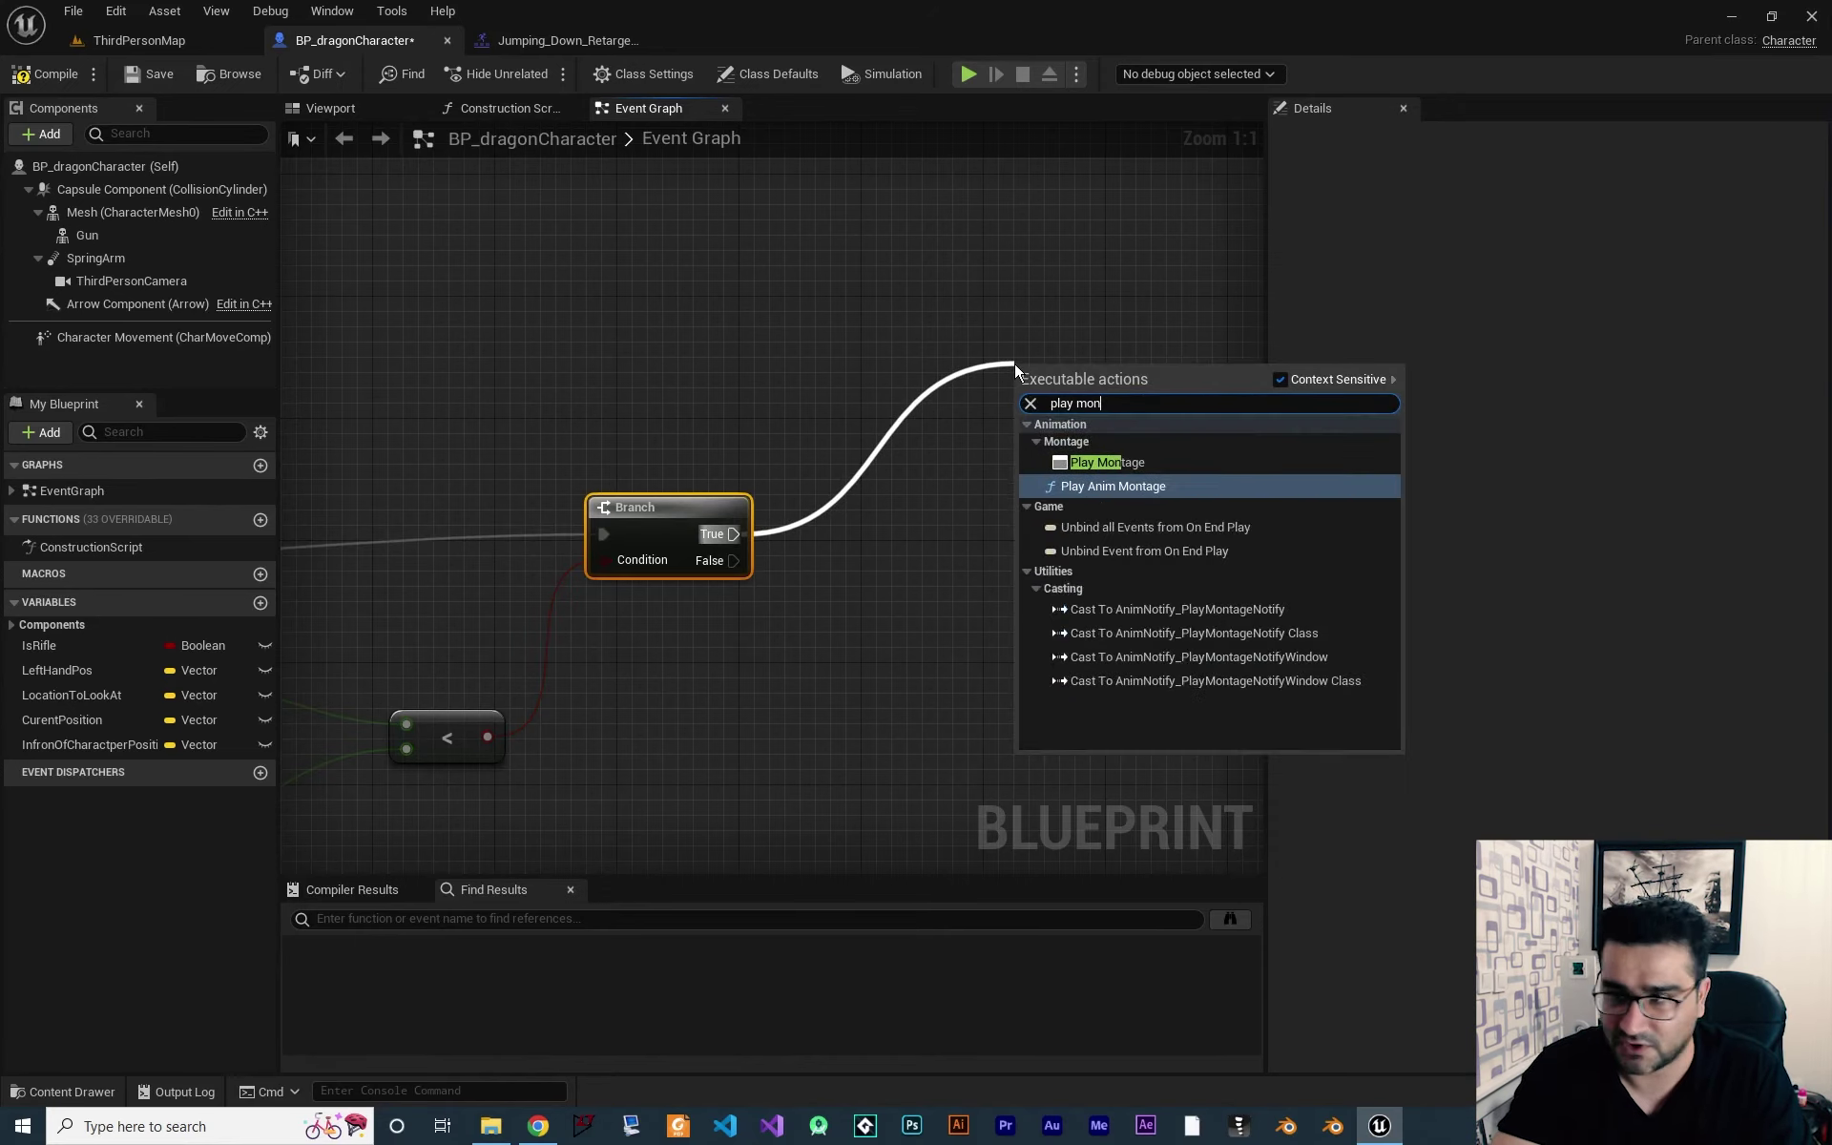
{"action": "left_click", "coordinate": [1127, 465]}
{"action": "right_click_drag", "start_coordinate": [1186, 683], "coordinate": [963, 687]}
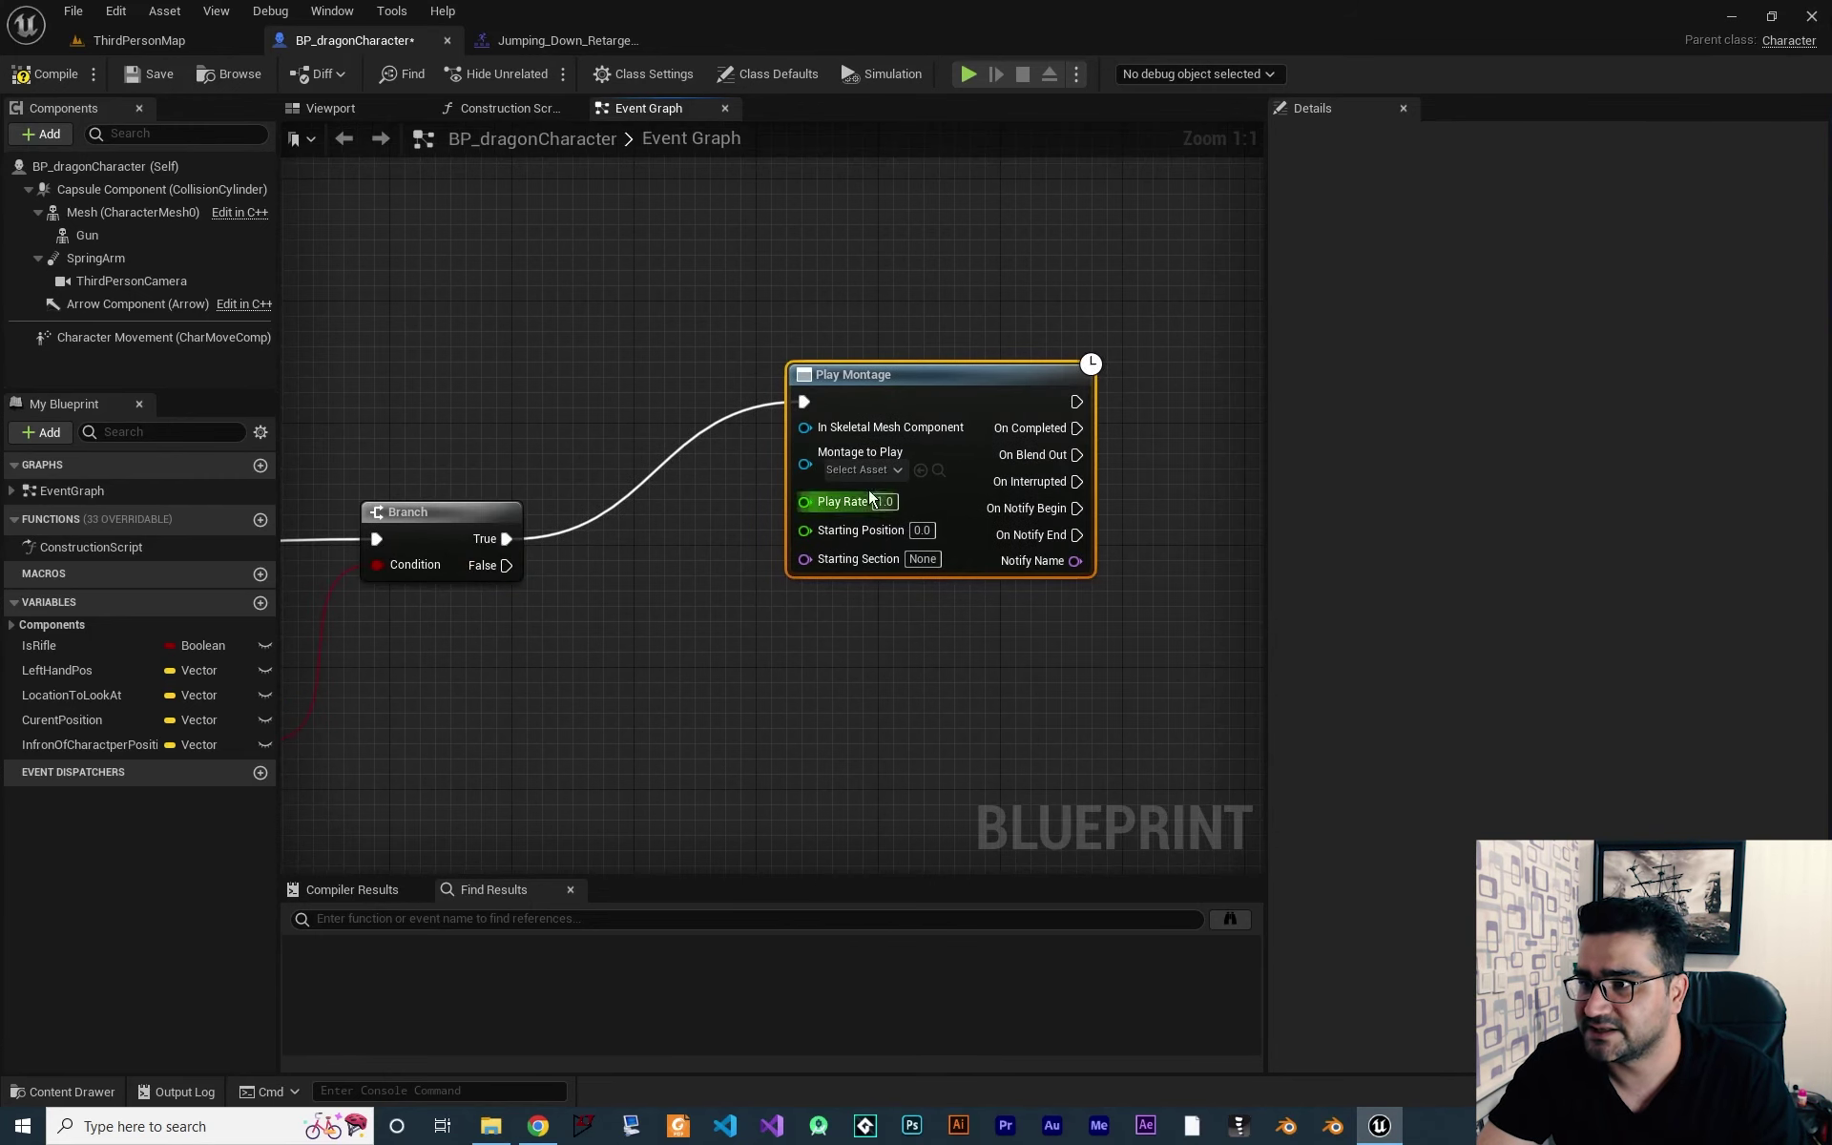
{"action": "left_click", "coordinate": [862, 470]}
{"action": "left_click", "coordinate": [964, 571]}
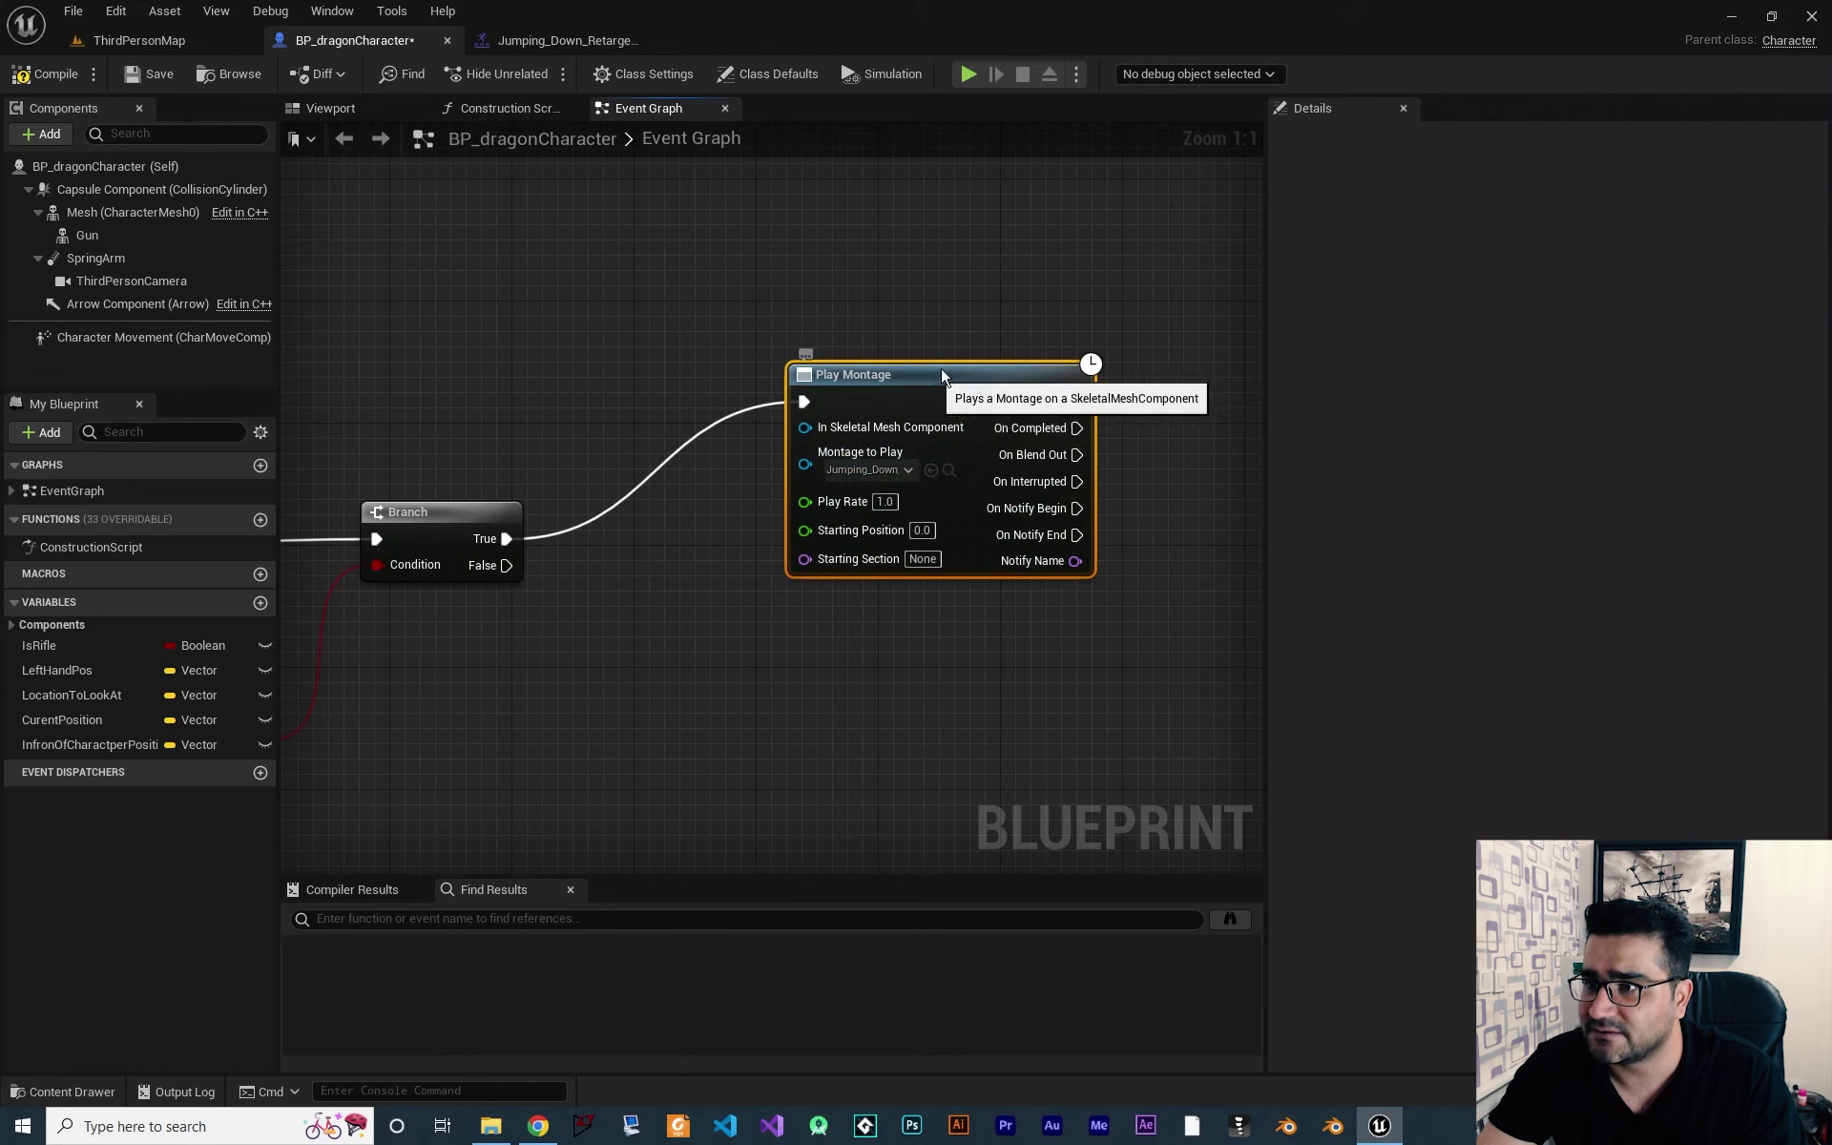
{"action": "left_click_drag", "start_coordinate": [920, 378], "coordinate": [1012, 334]}
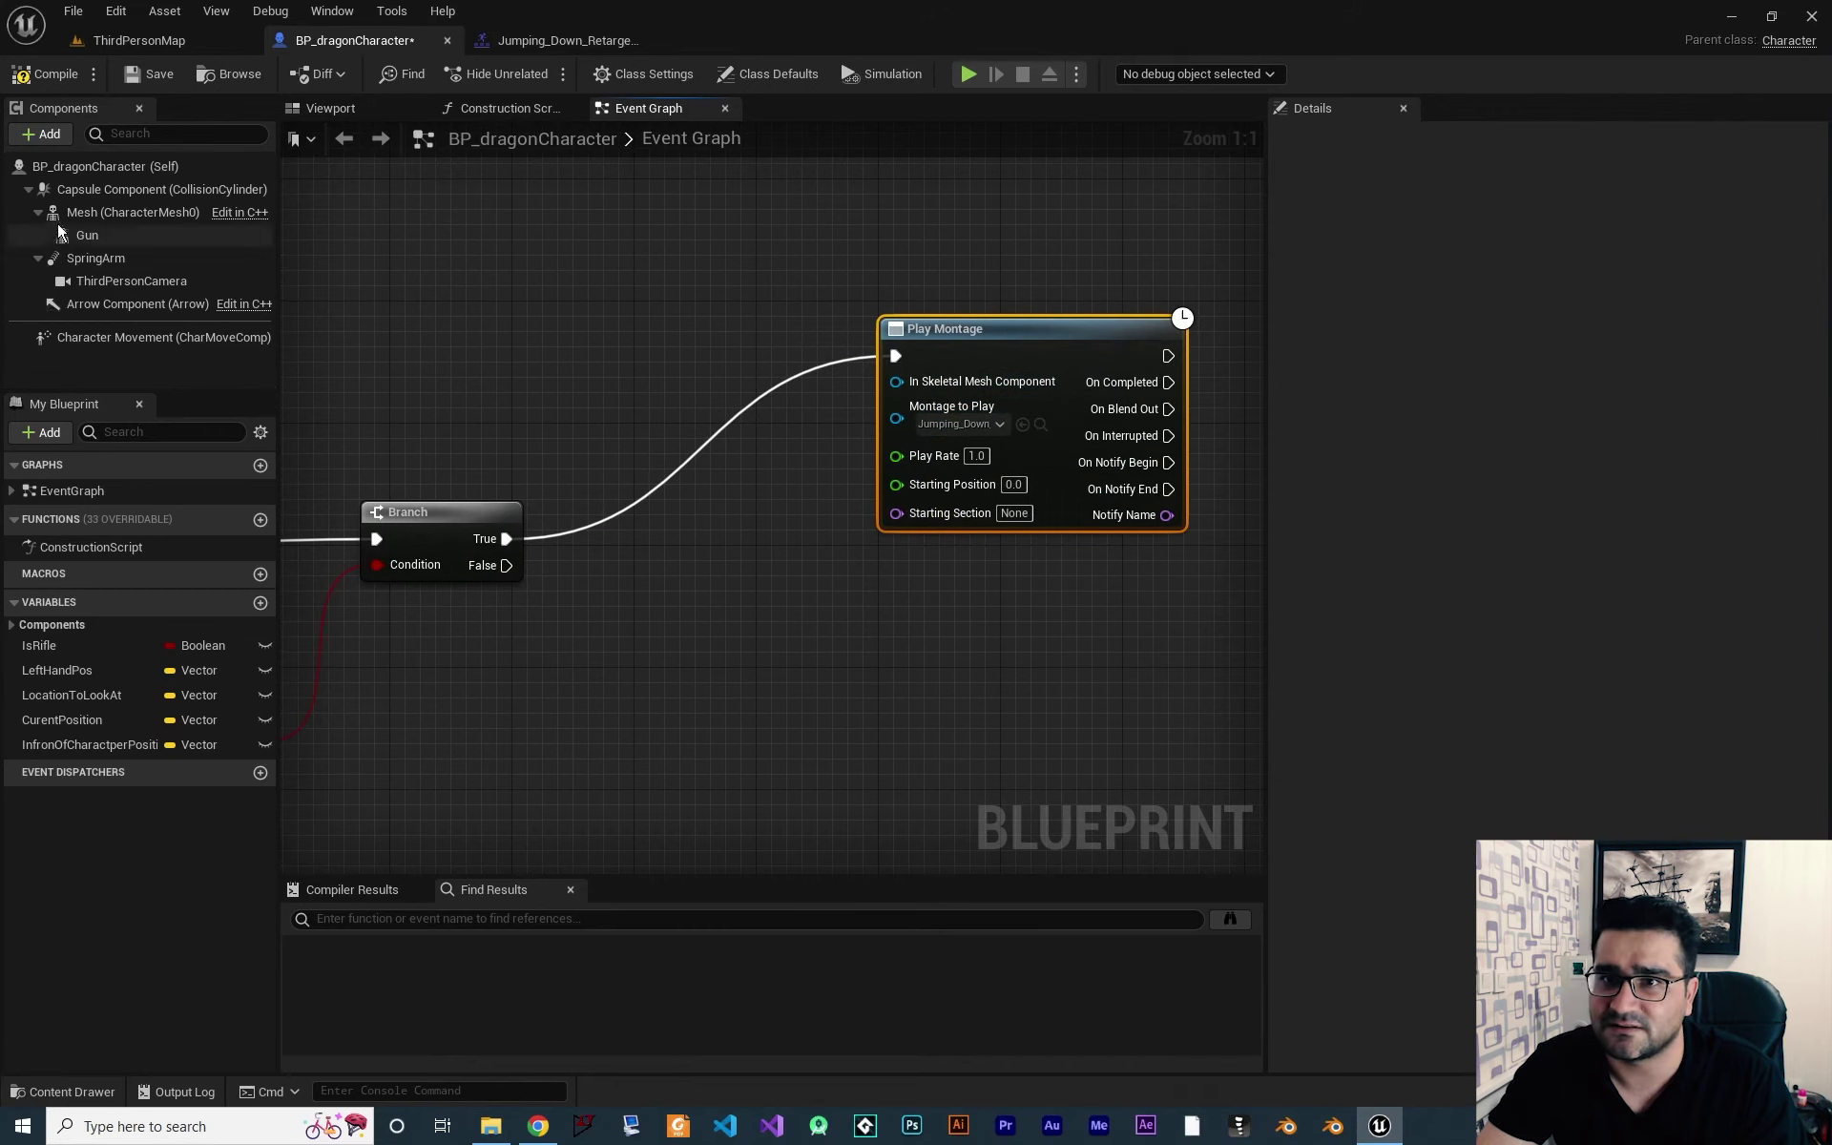
{"action": "left_click_drag", "start_coordinate": [132, 211], "coordinate": [928, 382]}
{"action": "left_click_drag", "start_coordinate": [782, 377], "coordinate": [814, 440]}
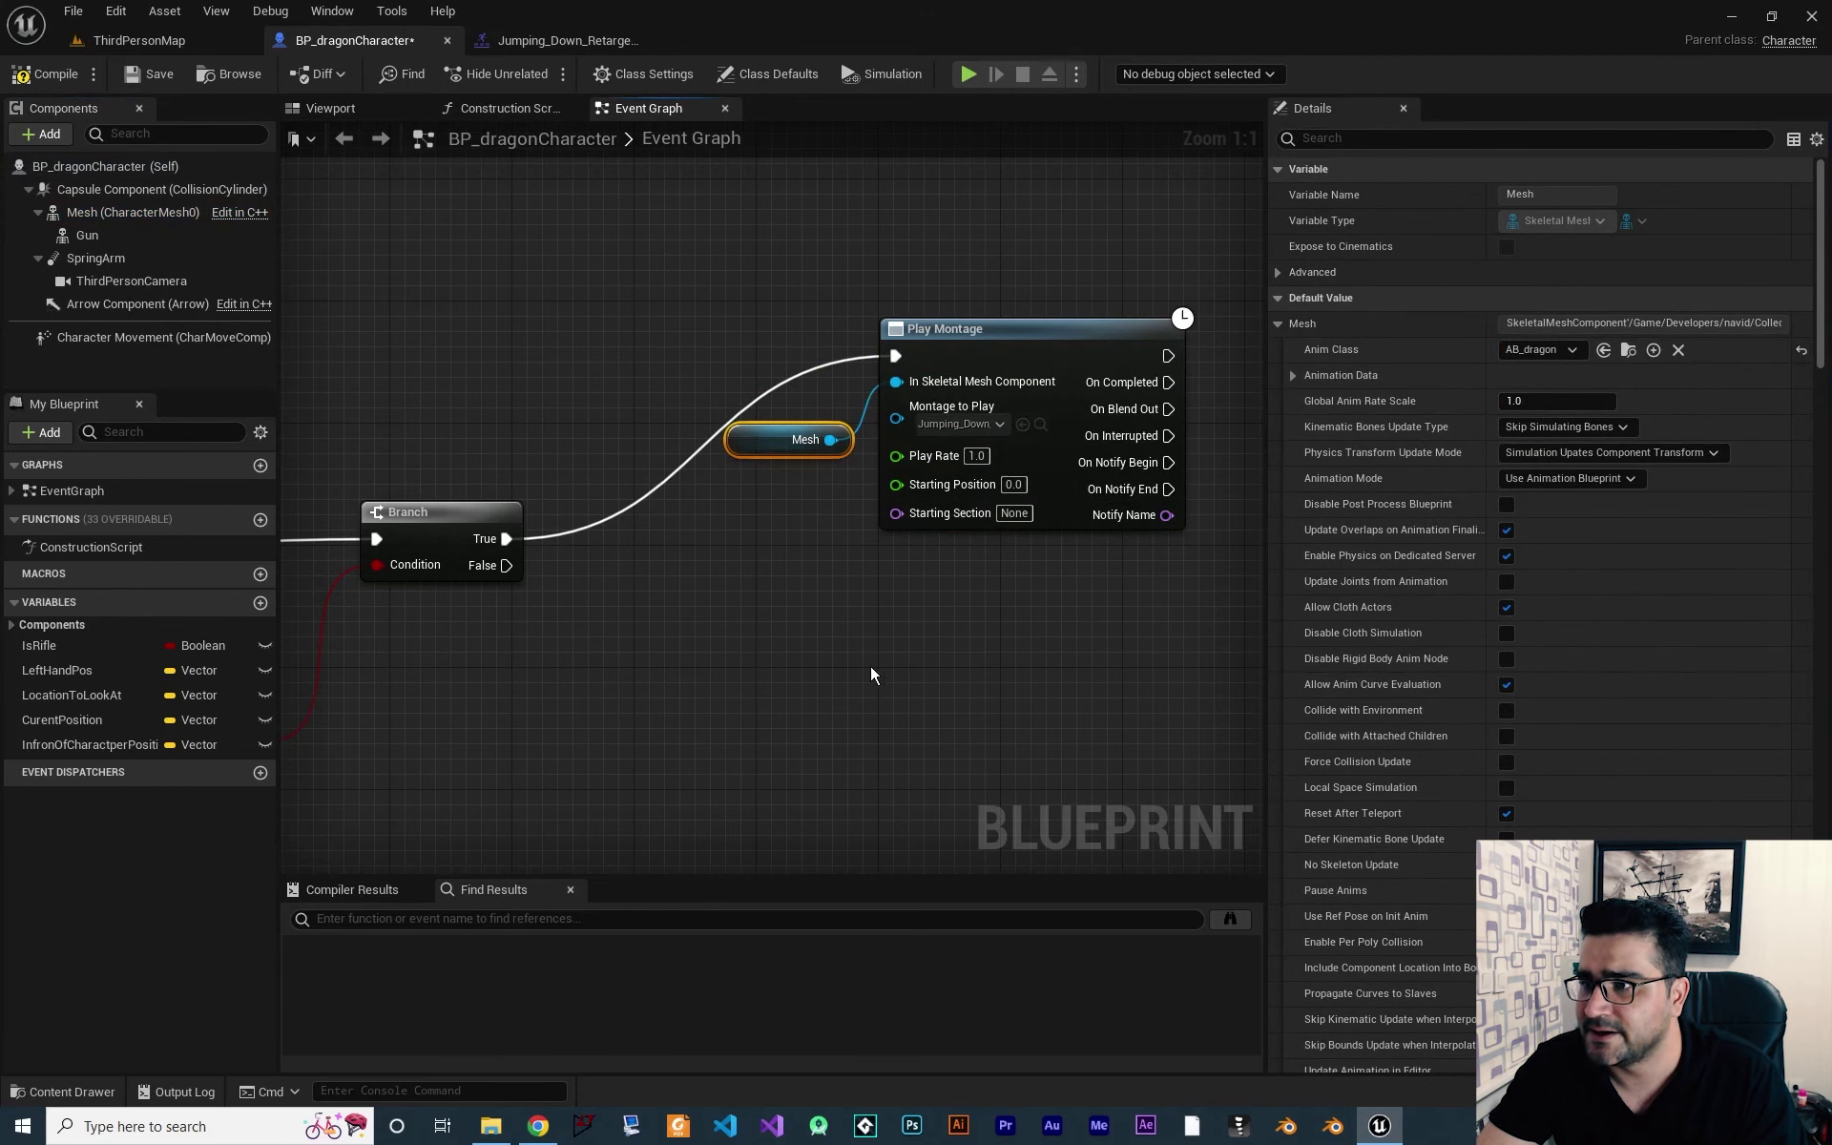
Make the Branch's False path call Jump.
{"action": "right_click_drag", "start_coordinate": [540, 588], "coordinate": [617, 513]}
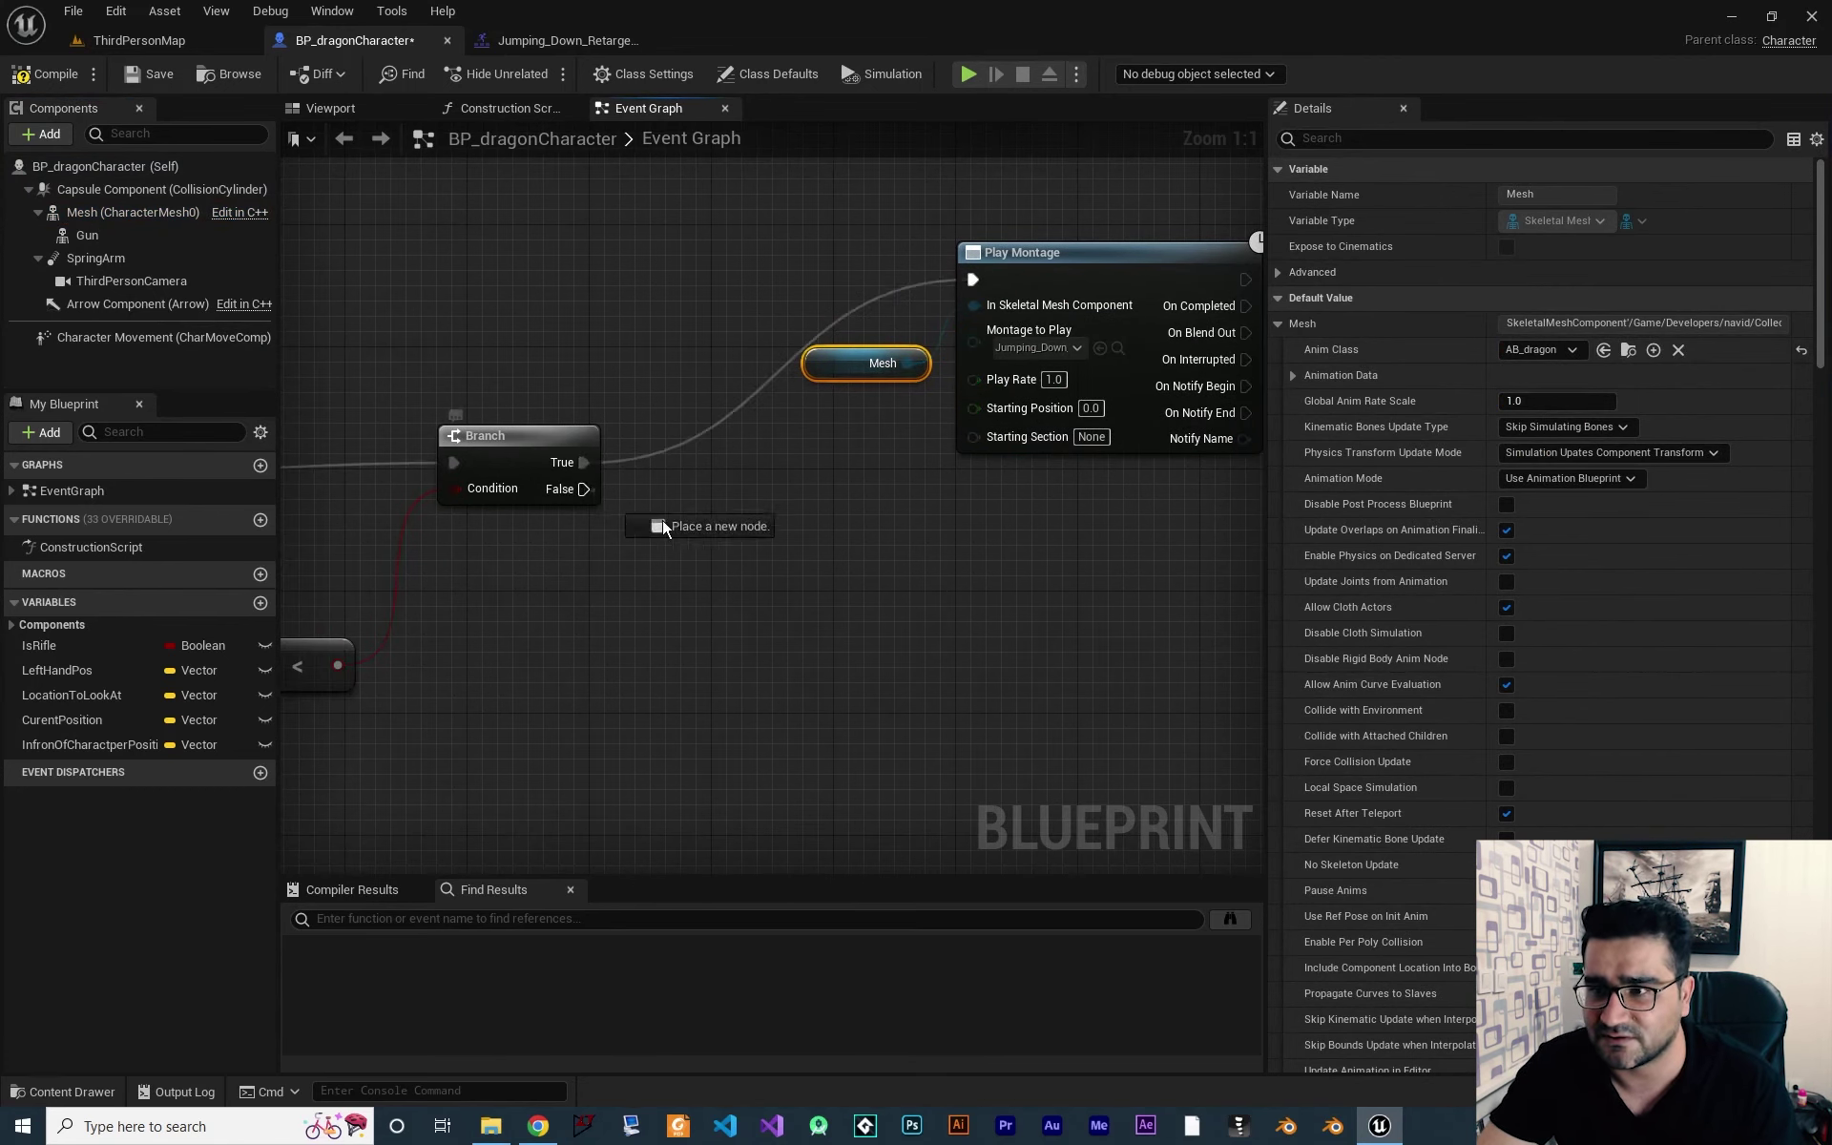
{"action": "left_click_drag", "start_coordinate": [663, 526], "coordinate": [1116, 623]}
{"action": "type", "text": "jump"}
{"action": "key", "text": "Return"}
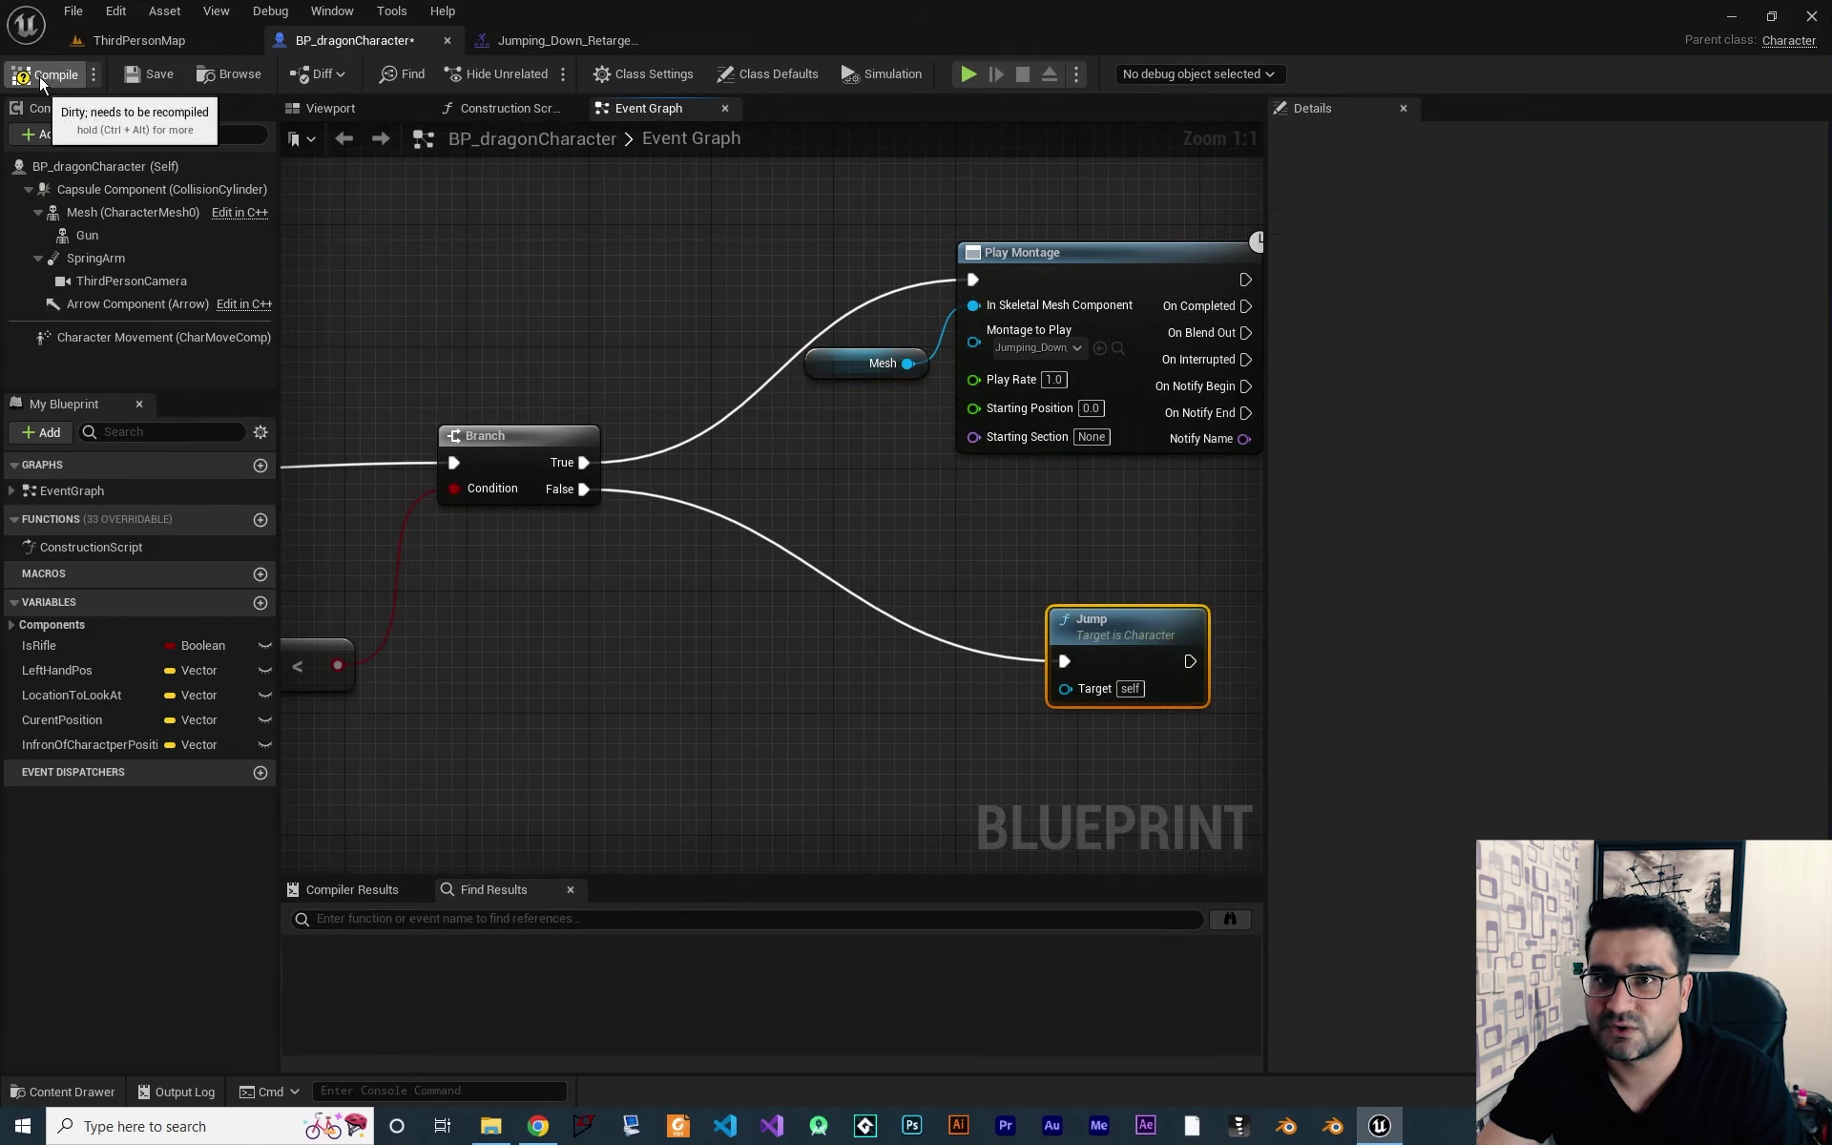
Start a Play session to test the dragon's jump-down montage and normal Jump.
{"action": "left_click", "coordinate": [966, 73]}
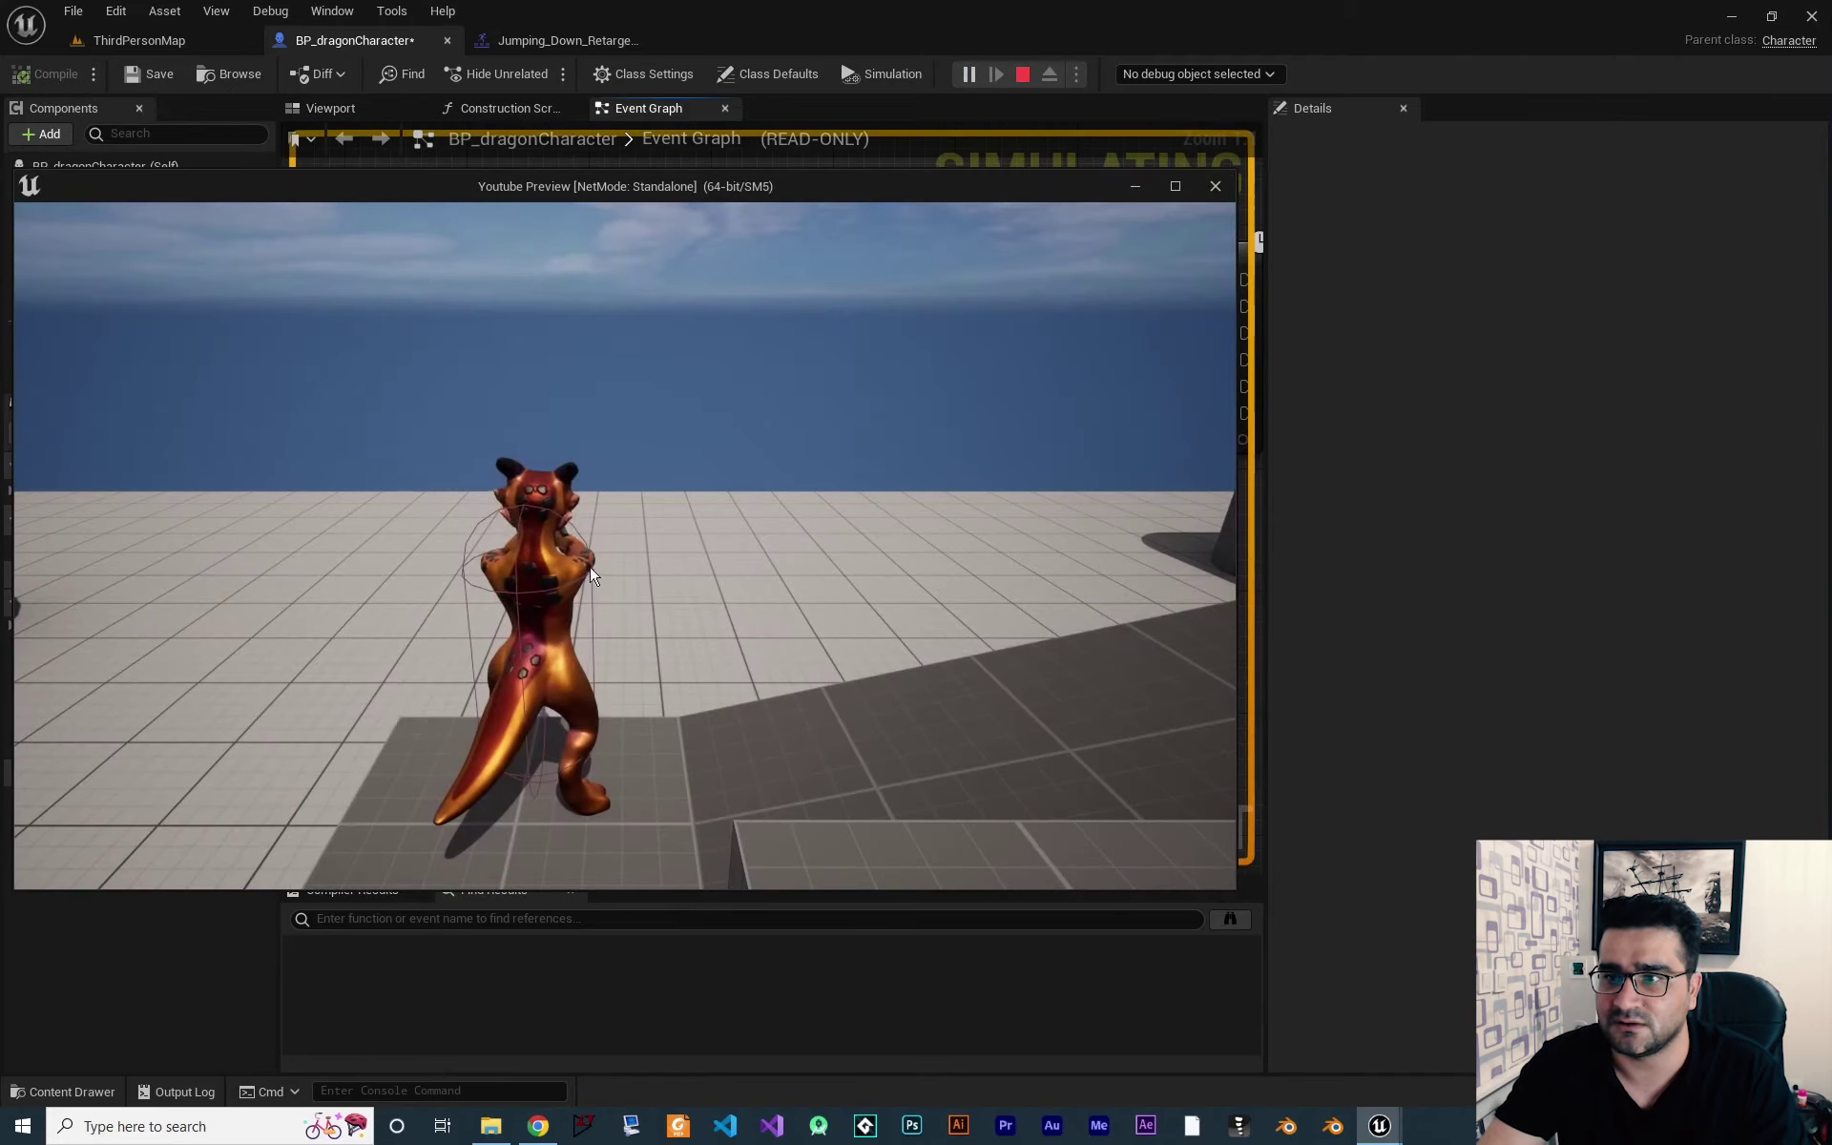